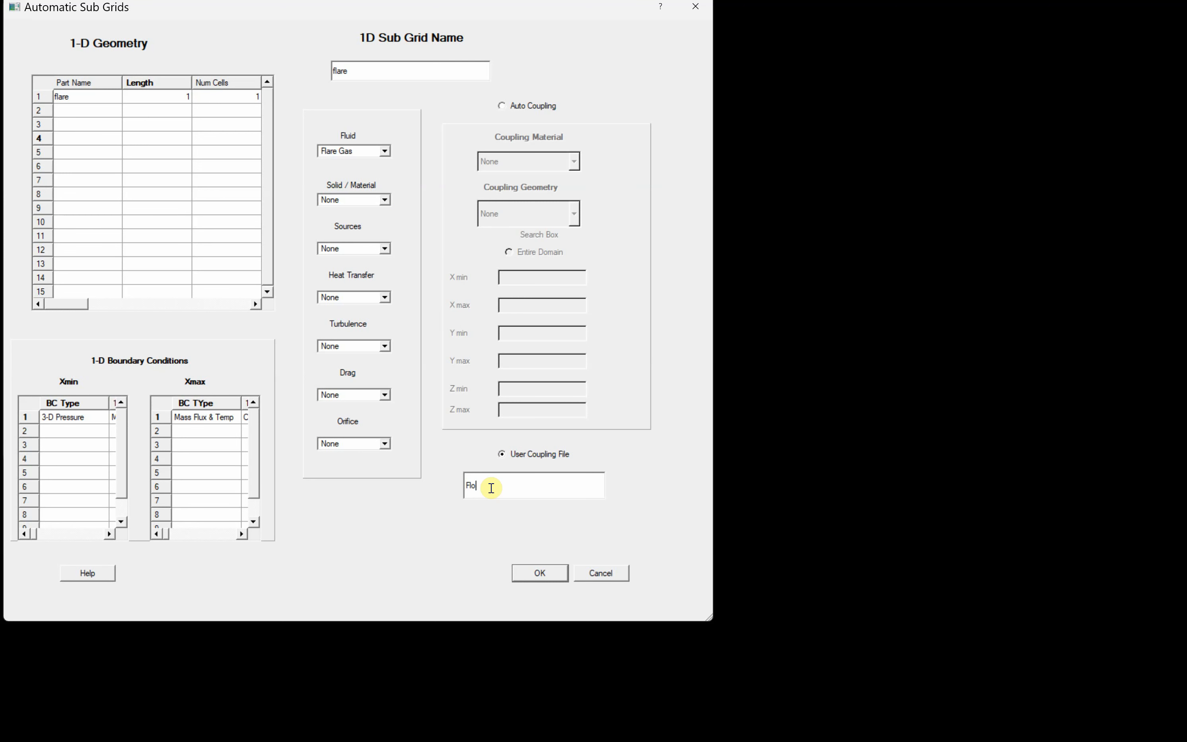
Step: Set the flare sub grid's user coupling file to Flare.inp and accept the sub grid definition
{"action": "type", "text": "e.inp"}
{"action": "left_click", "coordinate": [541, 573]}
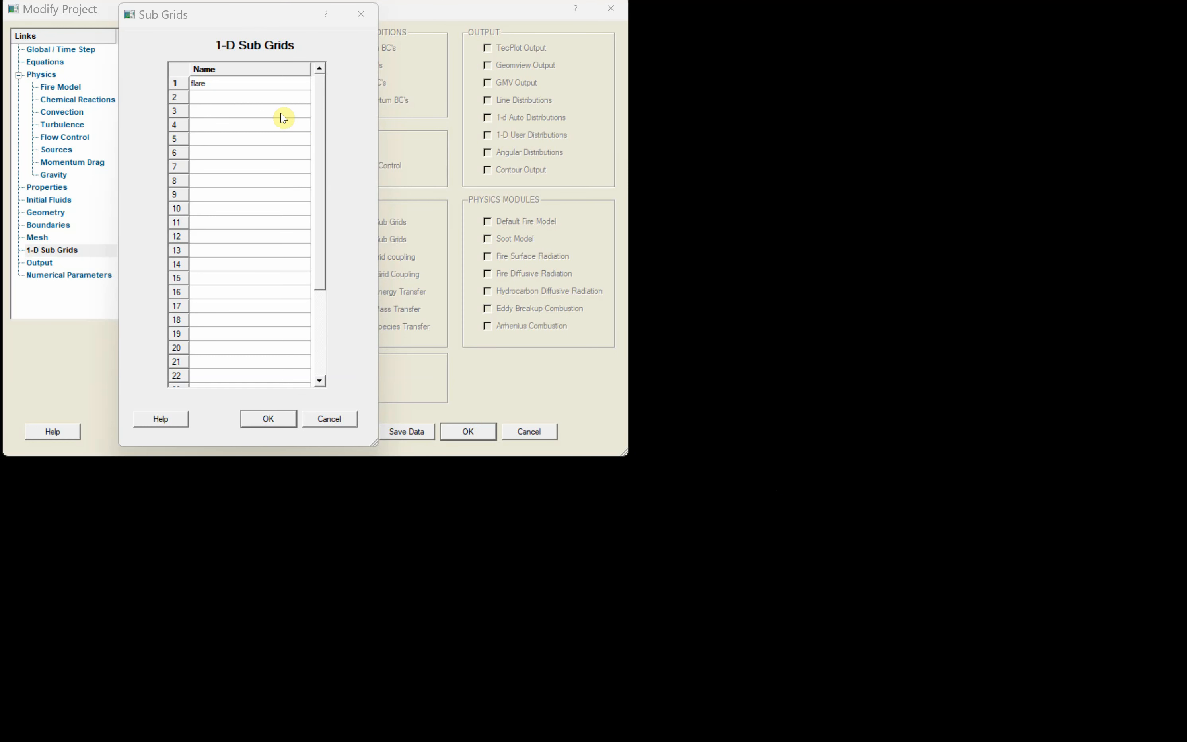
Step: Set the mass flux of the flare sub grid's Xmax boundary condition to -1 and accept the change
{"action": "double_click", "coordinate": [206, 84]}
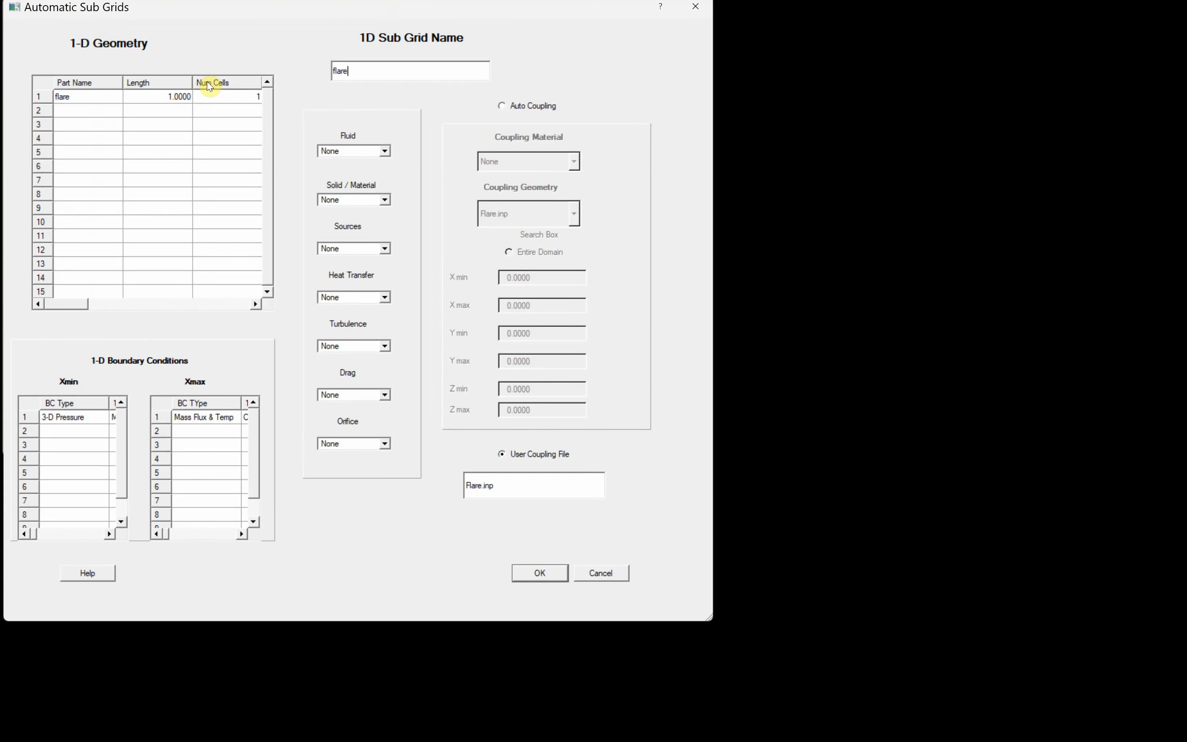
{"action": "double_click", "coordinate": [204, 418]}
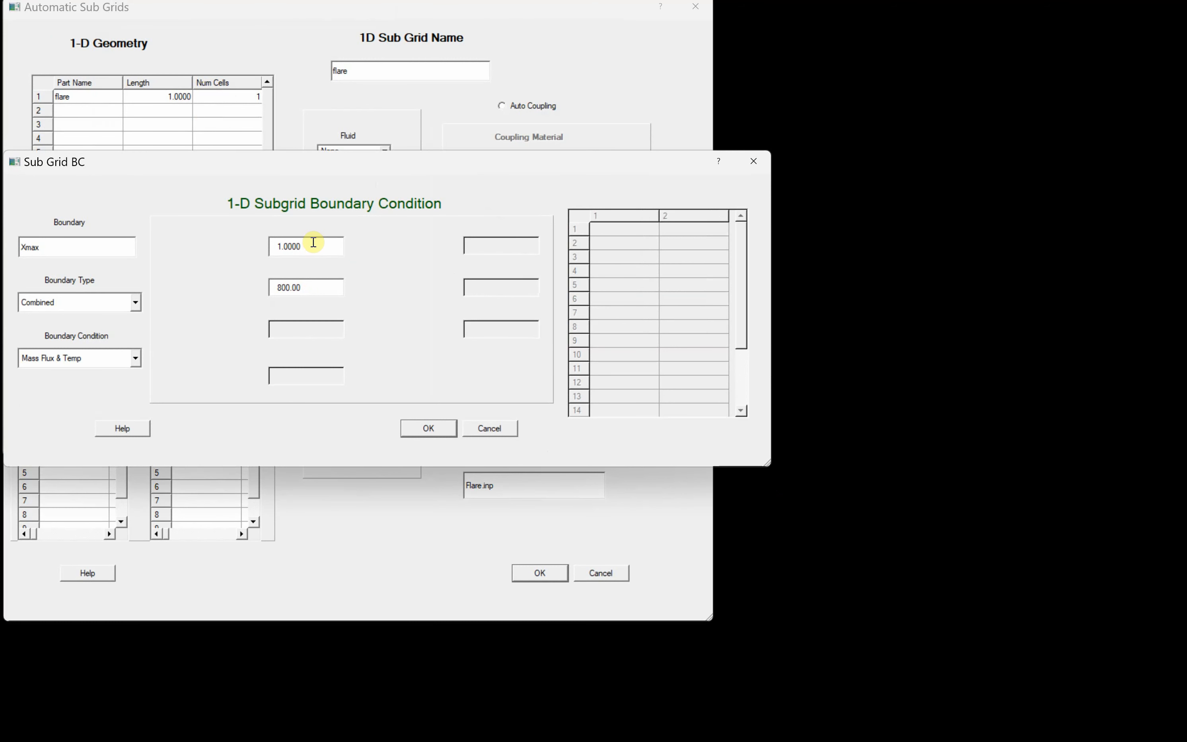
{"action": "left_click_drag", "start_coordinate": [314, 244], "coordinate": [238, 235]}
{"action": "type", "text": "-1"}
{"action": "left_click", "coordinate": [429, 429]}
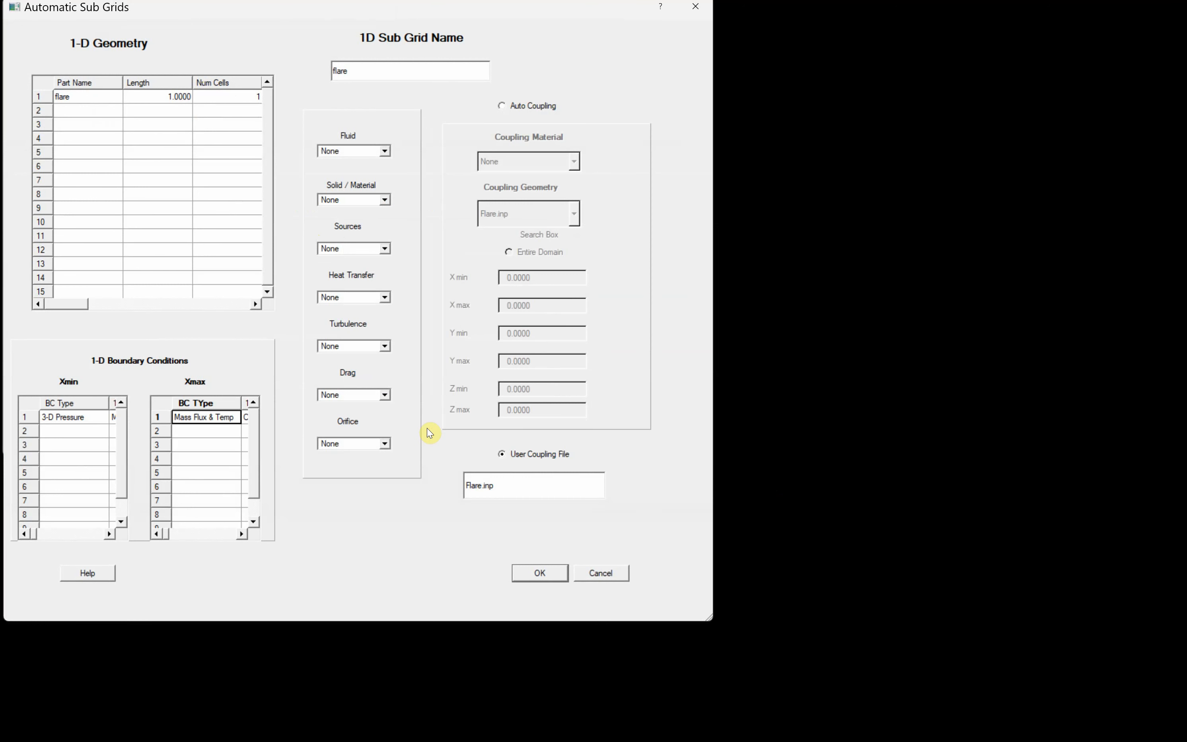
{"action": "left_click", "coordinate": [539, 572]}
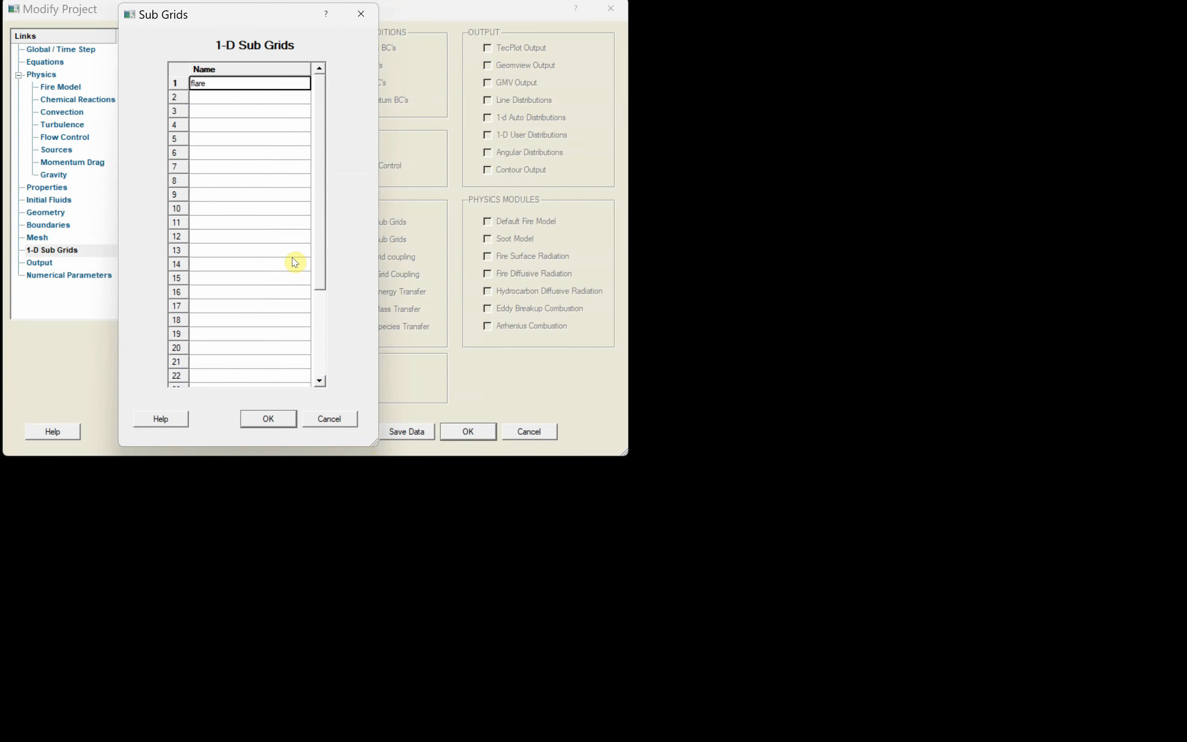
Step: Rearrange the Sub Grids, Modify Project and Main Menu windows so the Main Menu commands are uncovered
{"action": "left_click_drag", "start_coordinate": [244, 24], "coordinate": [245, 124]}
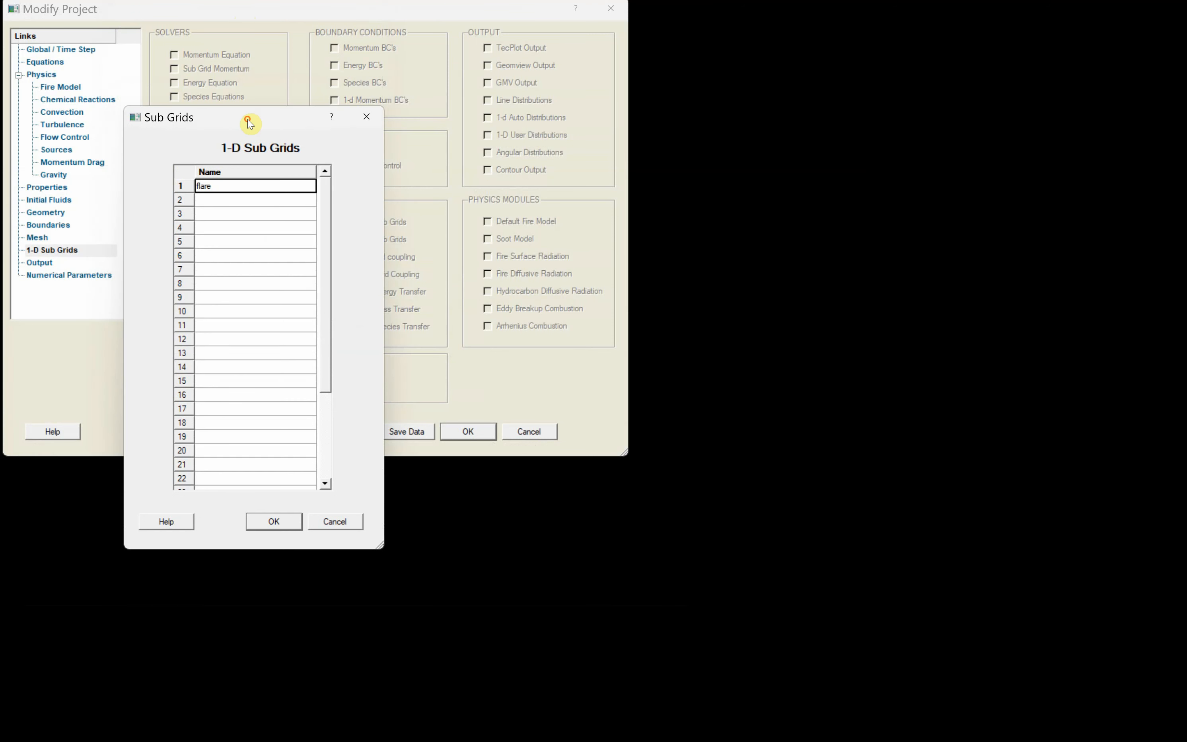
{"action": "left_click_drag", "start_coordinate": [243, 9], "coordinate": [457, 32]}
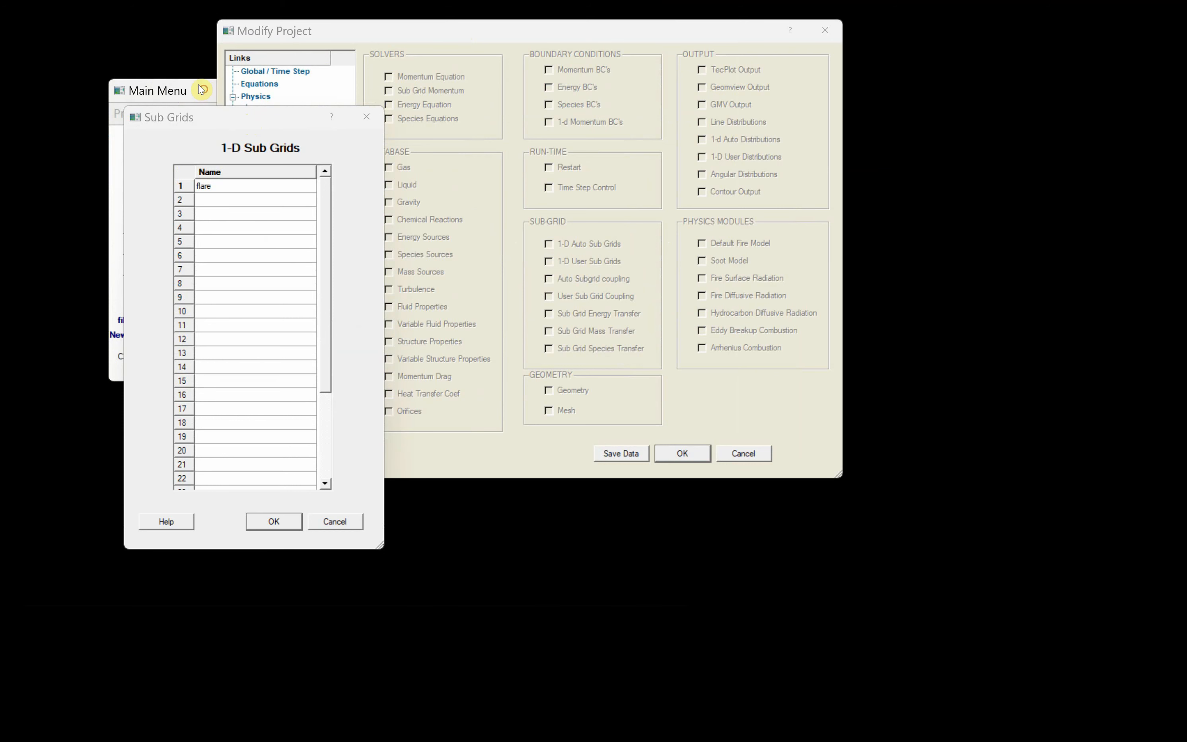
{"action": "left_click_drag", "start_coordinate": [202, 90], "coordinate": [144, 41]}
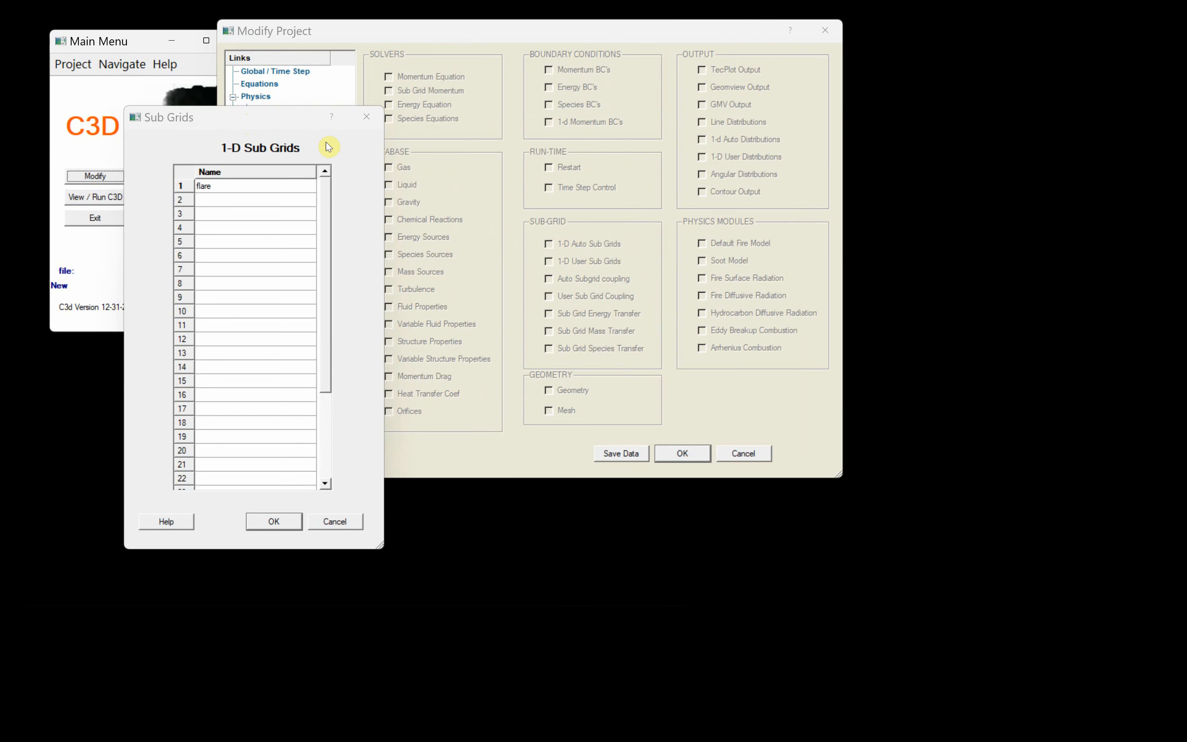
{"action": "left_click_drag", "start_coordinate": [277, 121], "coordinate": [474, 207]}
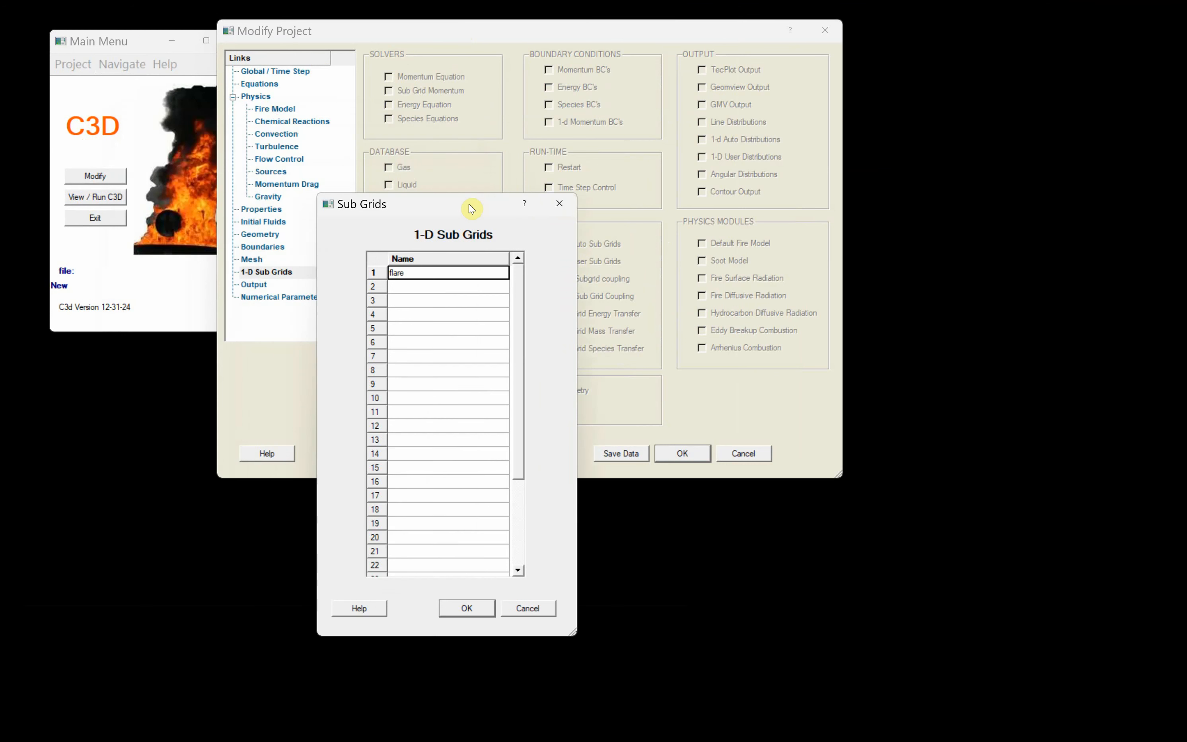
Step: Save the project data as C3d.inp in the Desktop/OilRig/Tutorial folder, overwriting the existing file
{"action": "left_click", "coordinate": [103, 198]}
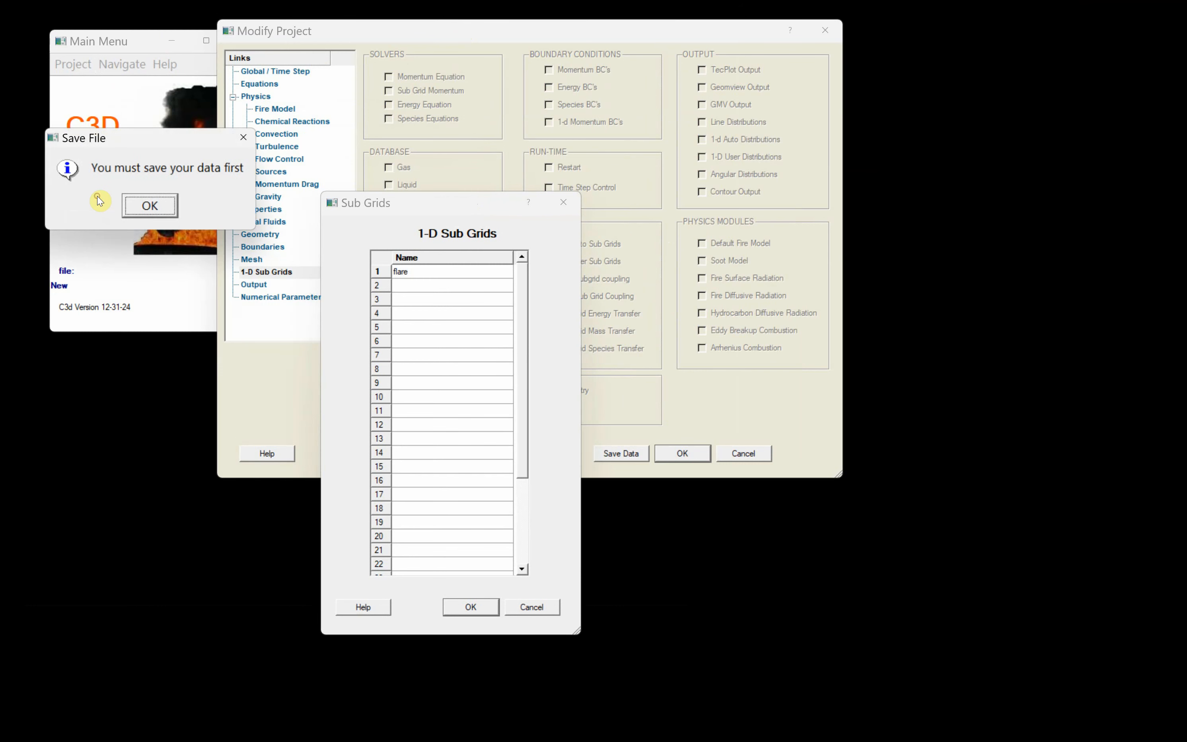
{"action": "left_click", "coordinate": [152, 207]}
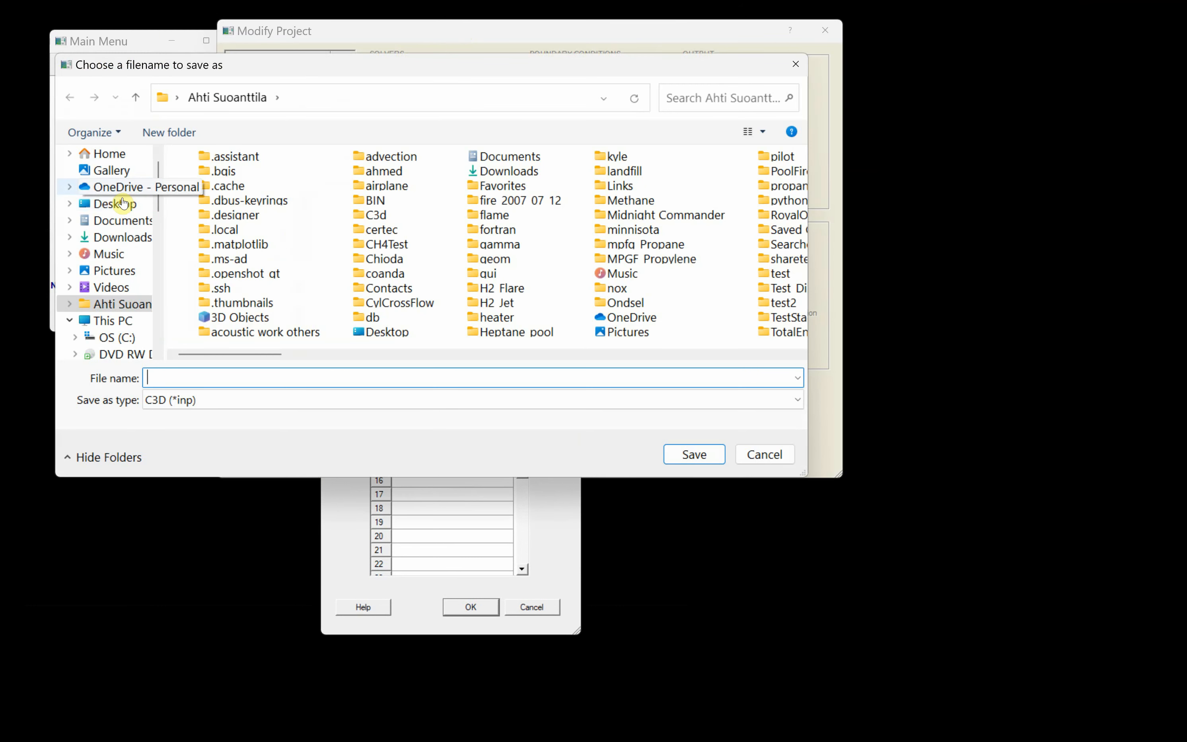
{"action": "left_click", "coordinate": [117, 209]}
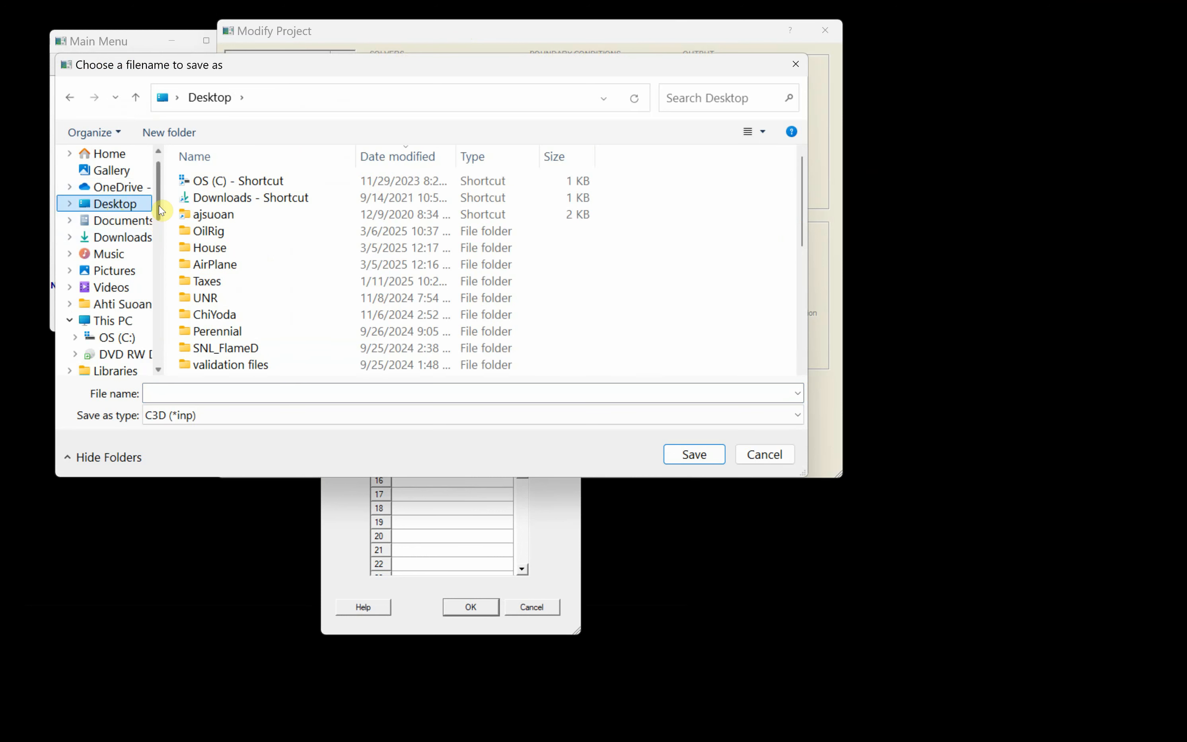
{"action": "left_click", "coordinate": [69, 203]}
{"action": "left_click_drag", "start_coordinate": [158, 200], "coordinate": [159, 242]}
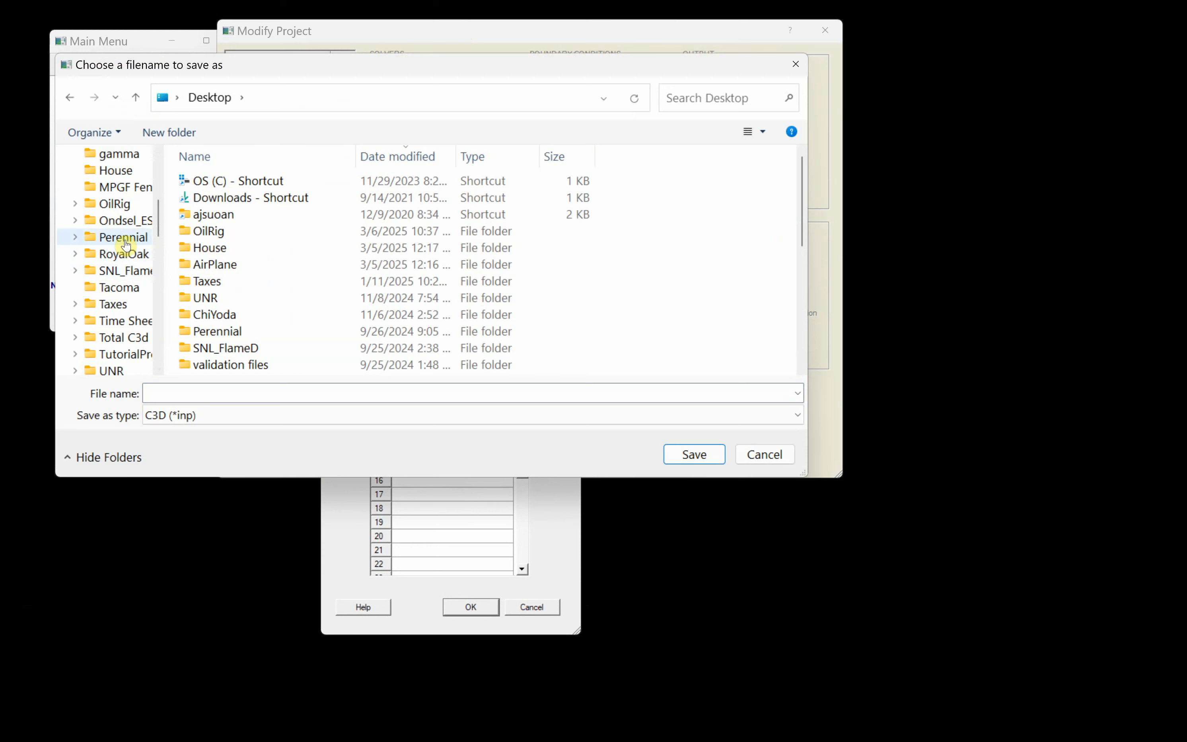
{"action": "left_click", "coordinate": [118, 204]}
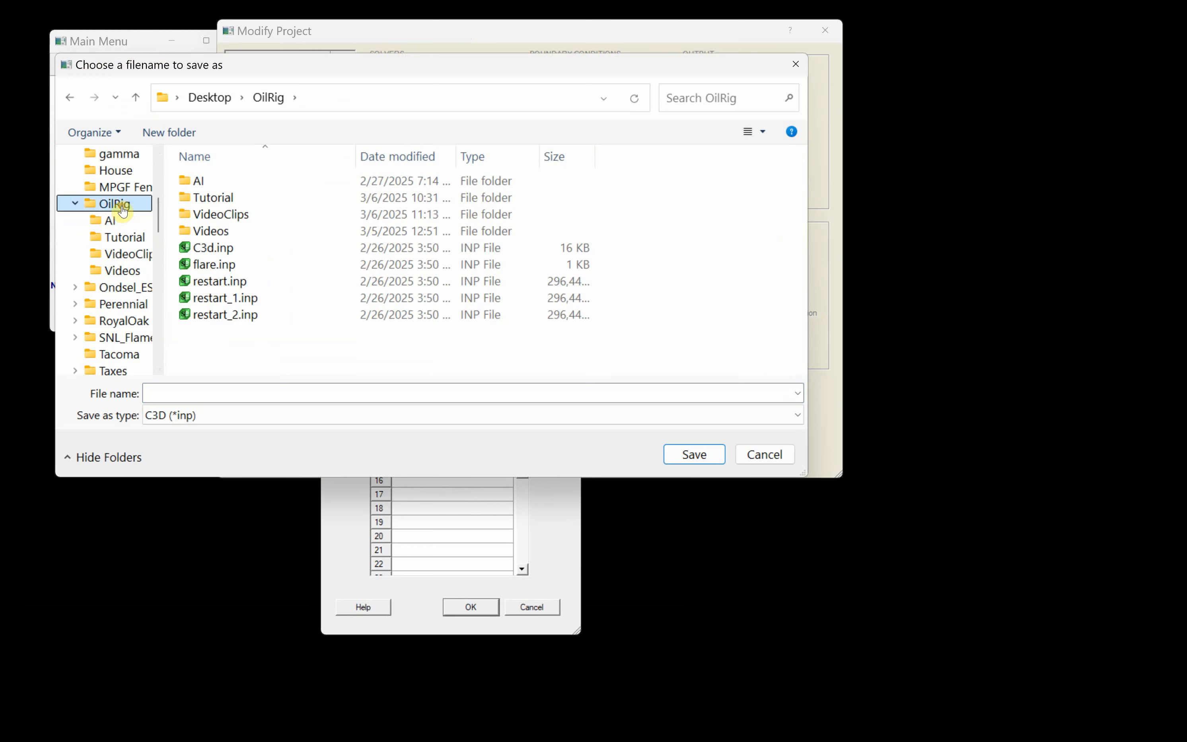
{"action": "left_click", "coordinate": [121, 238]}
{"action": "left_click", "coordinate": [205, 181]}
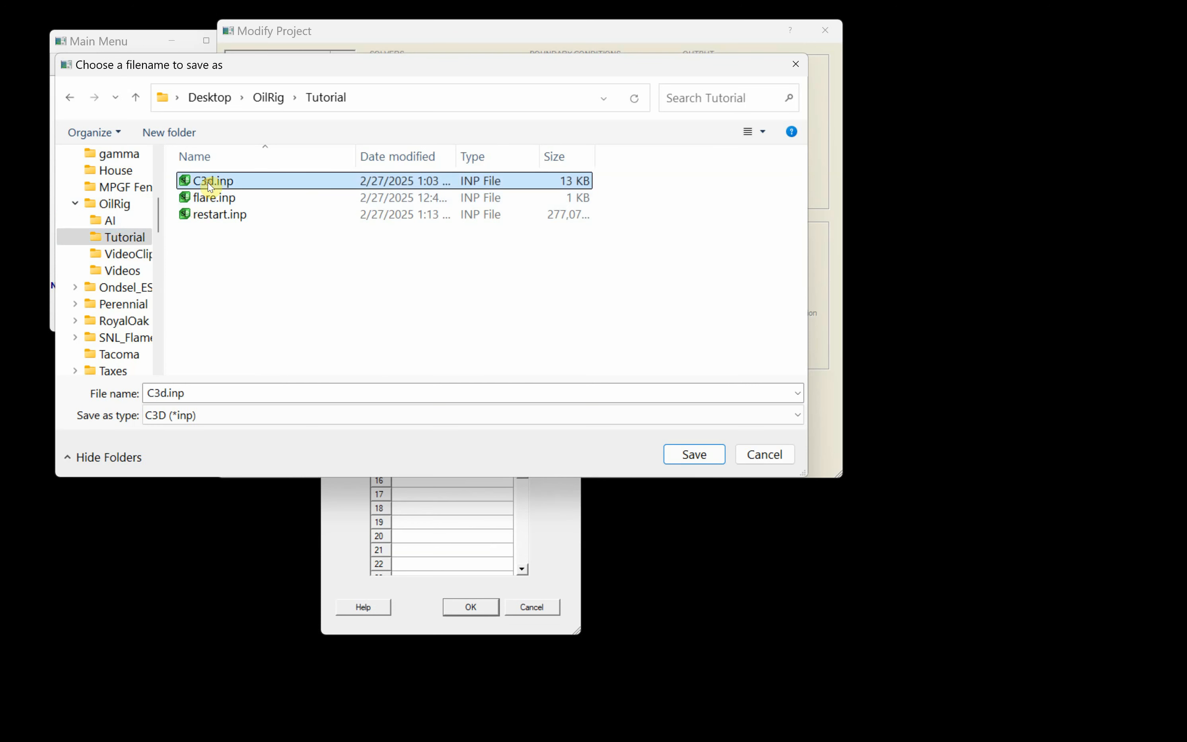
{"action": "left_click", "coordinate": [699, 455]}
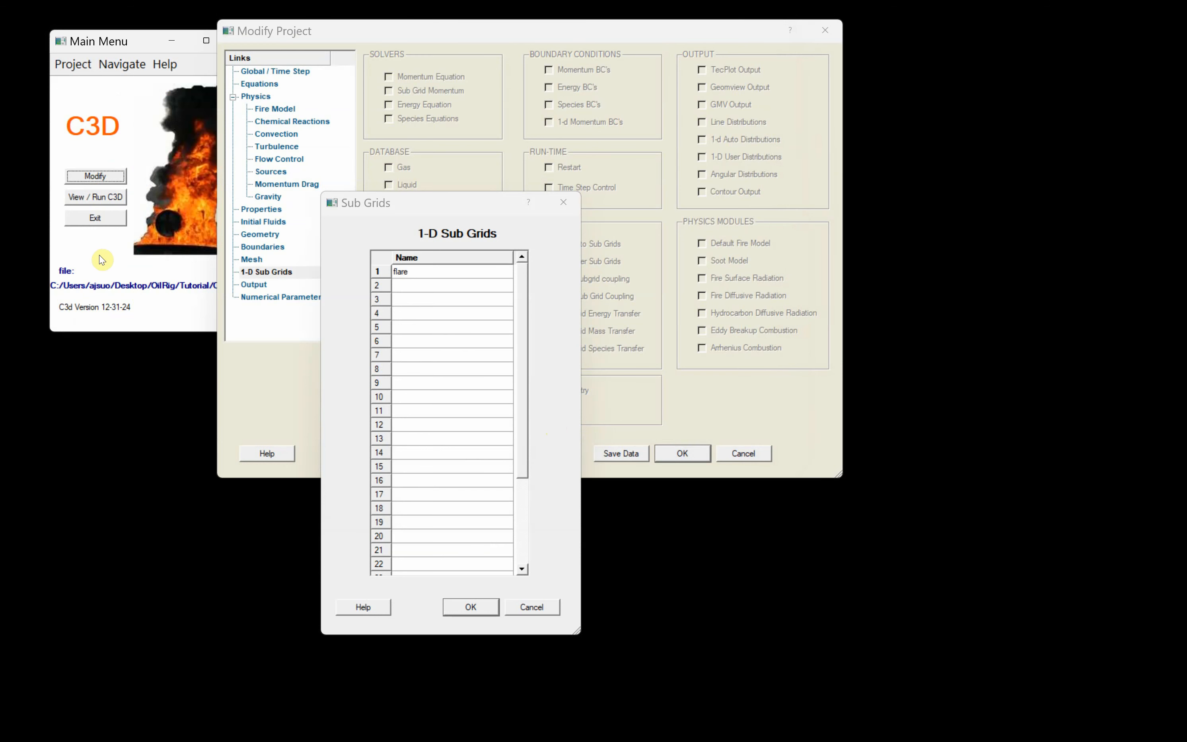
Step: Open the View / Run C3D window, then load C3d.vtk from the Tutorial folder into ParaView and display it
{"action": "left_click", "coordinate": [97, 198]}
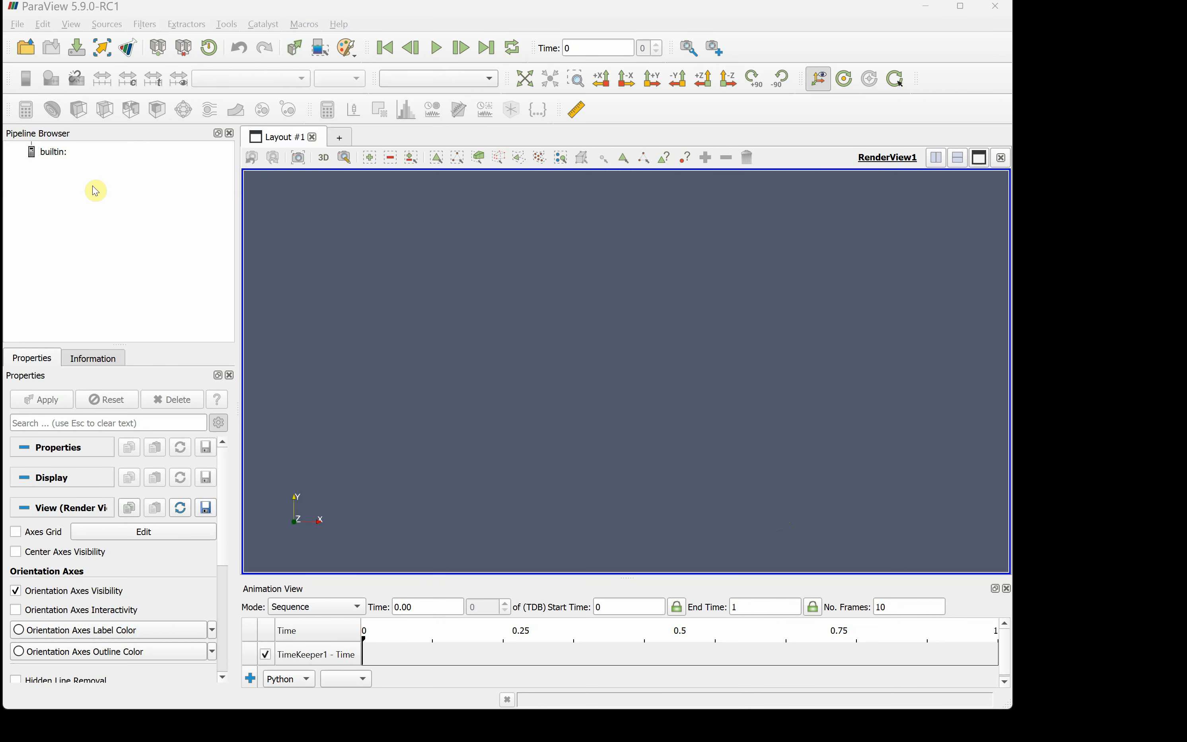
{"action": "left_click", "coordinate": [18, 26]}
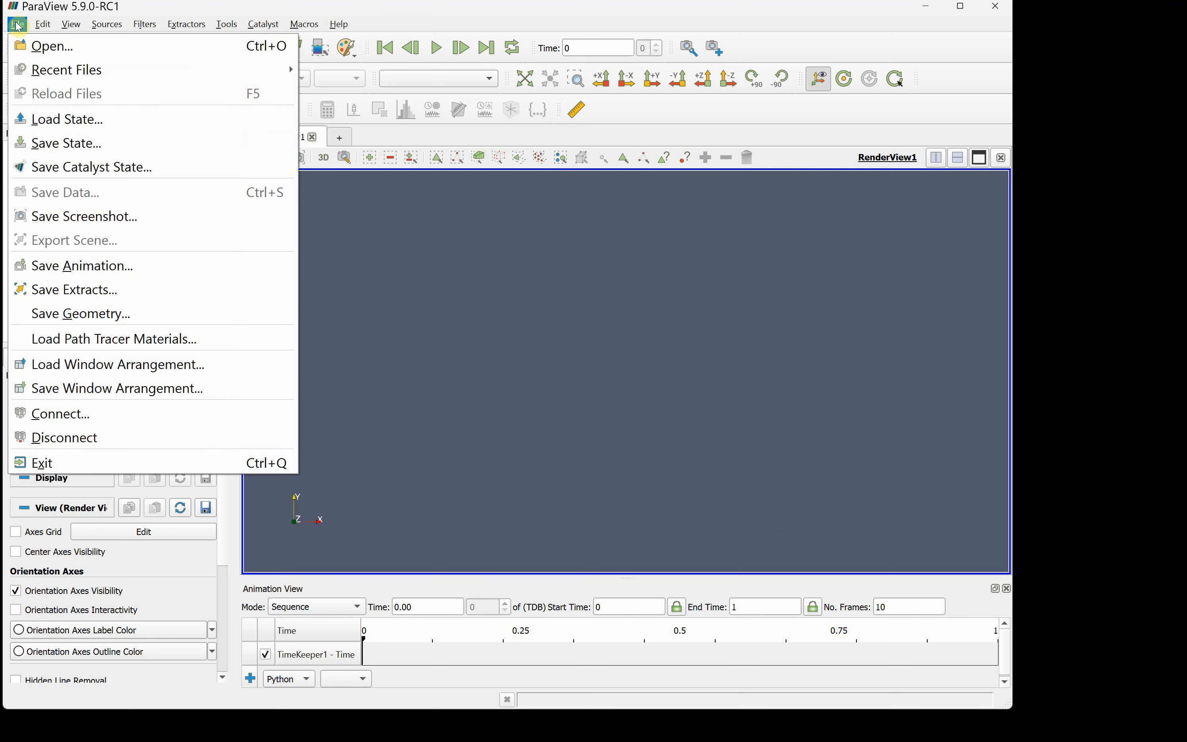
{"action": "left_click", "coordinate": [57, 49]}
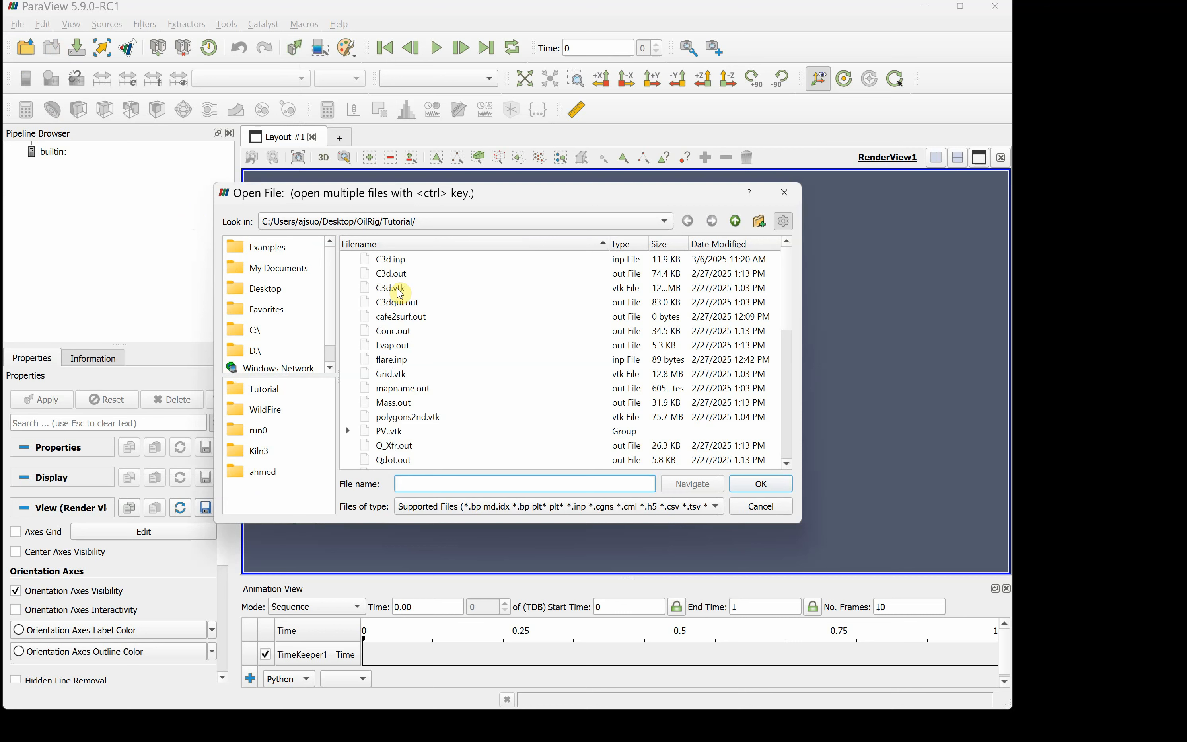
{"action": "left_click", "coordinate": [400, 293]}
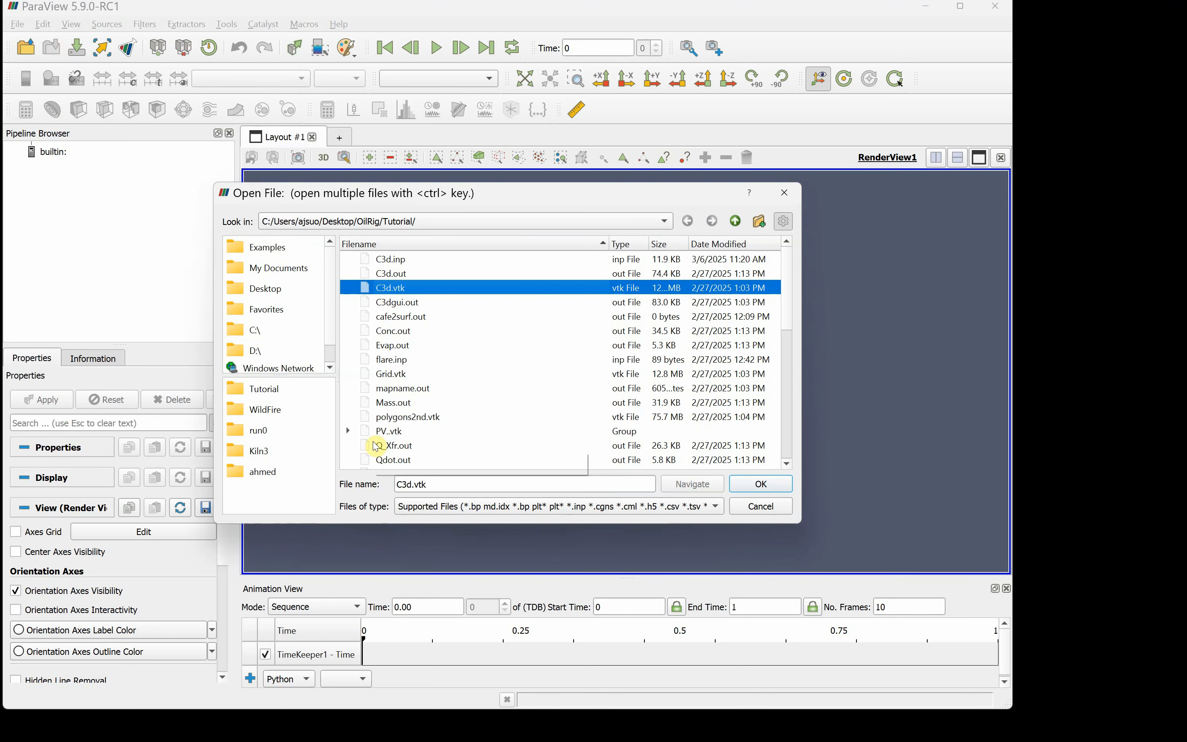
{"action": "left_click", "coordinate": [761, 485]}
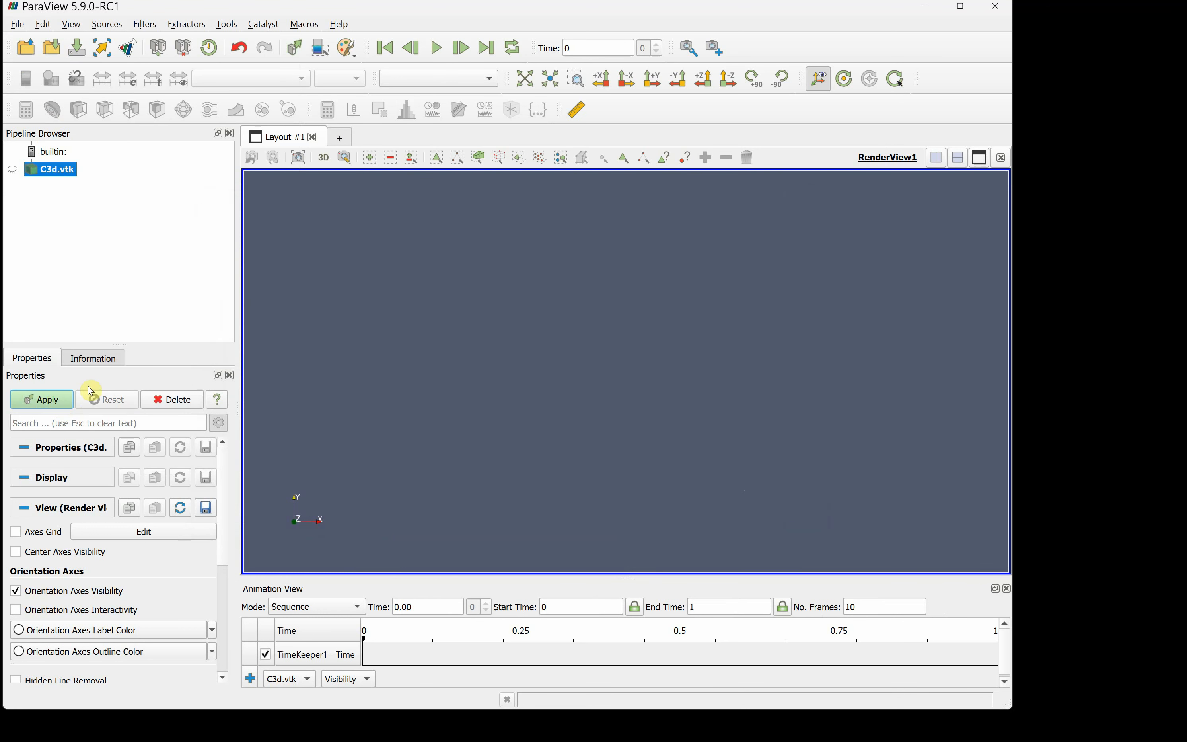
{"action": "left_click", "coordinate": [43, 404]}
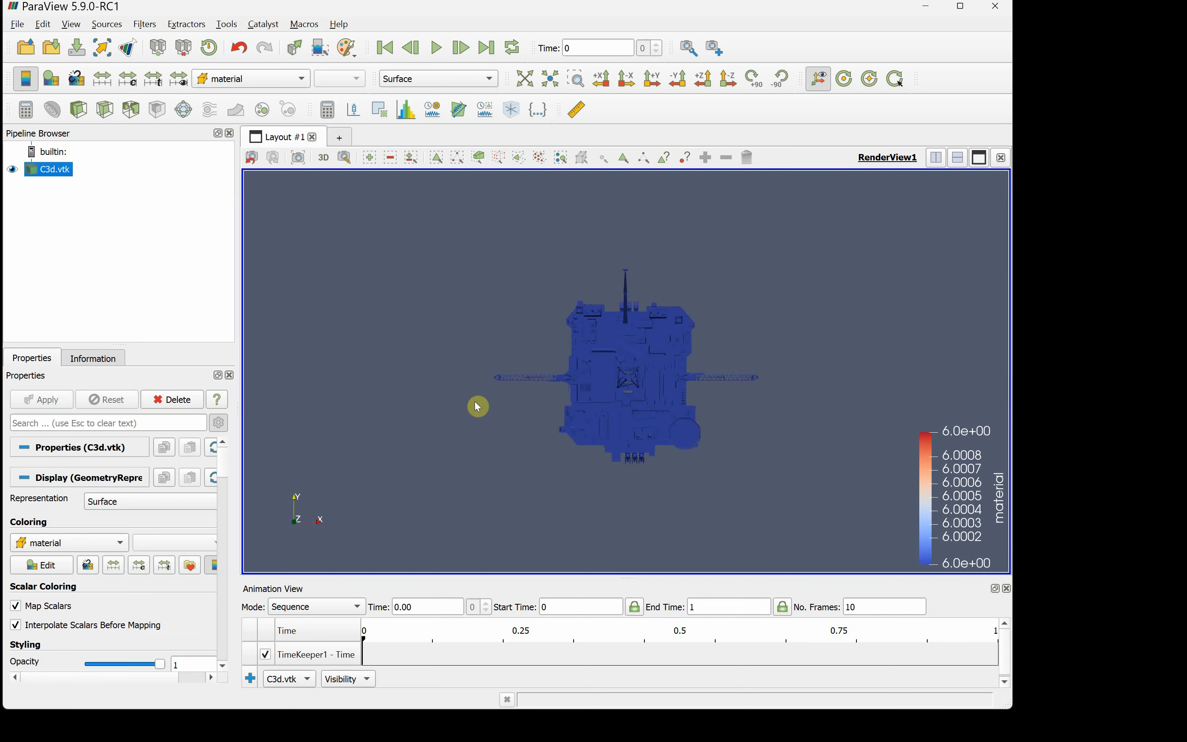
Step: Color the rig geometry with Solid Color instead of by material
{"action": "left_click_drag", "start_coordinate": [596, 440], "coordinate": [564, 461]}
{"action": "left_click", "coordinate": [74, 546]}
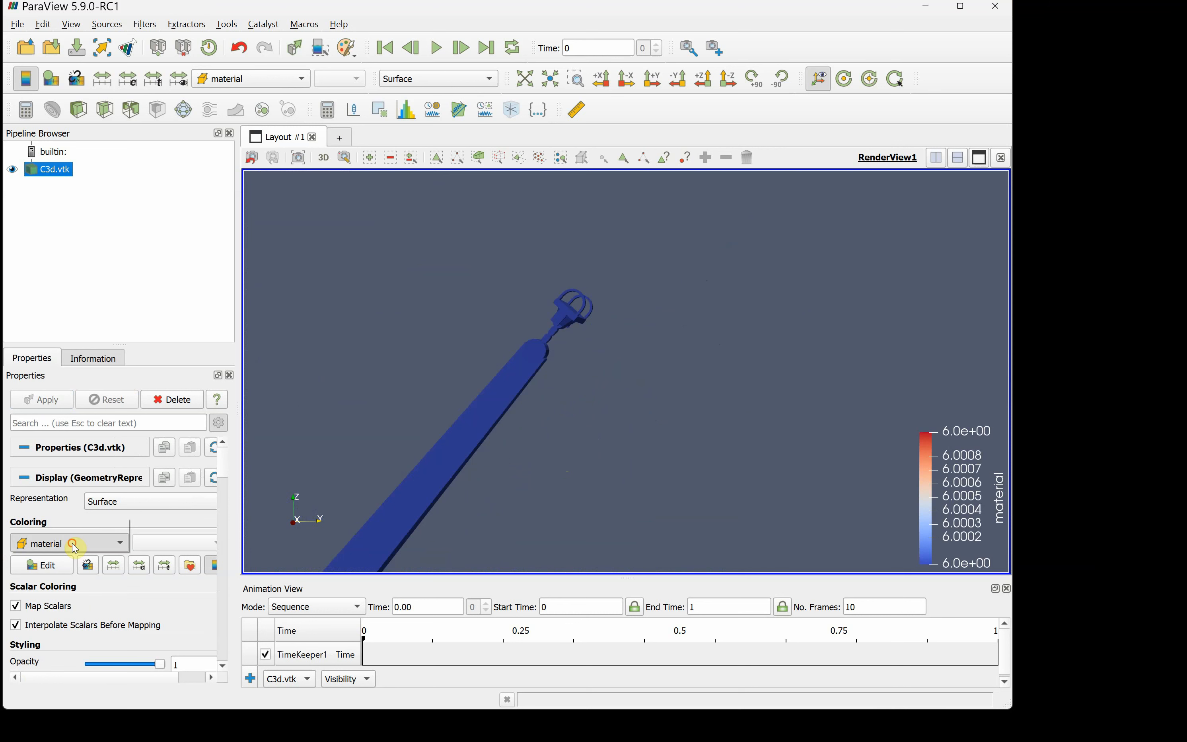
{"action": "left_click", "coordinate": [74, 530]}
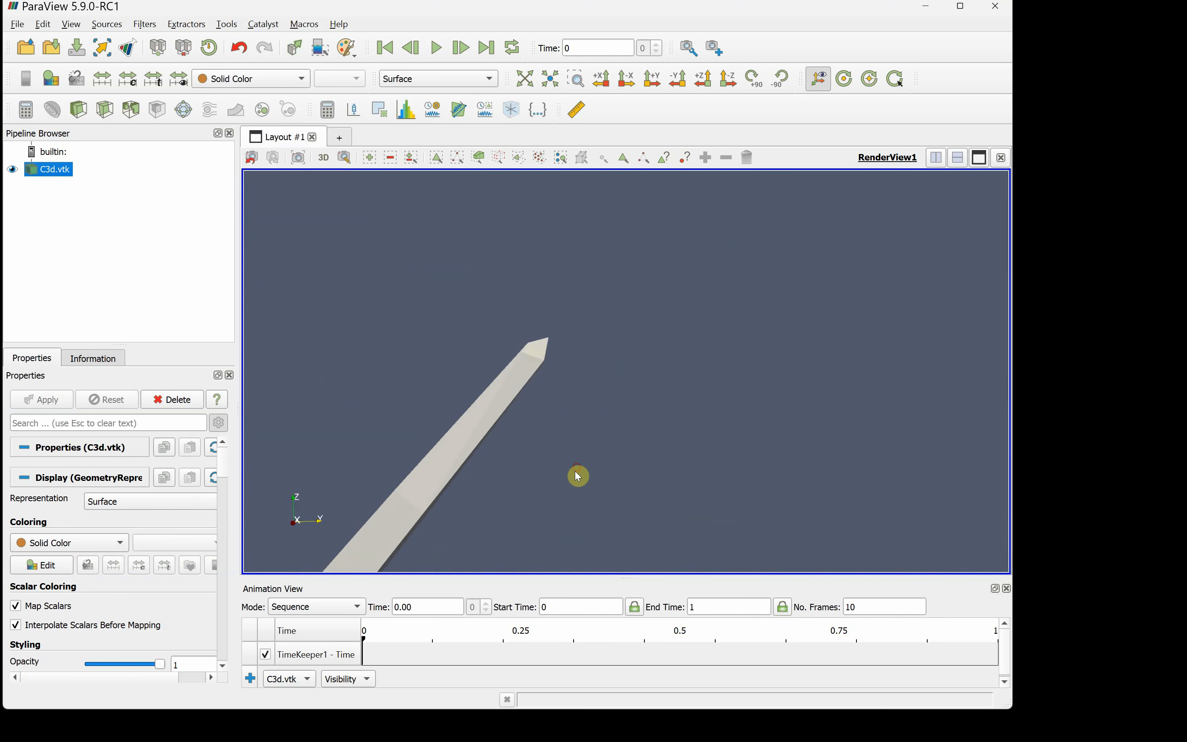
{"action": "left_click_drag", "start_coordinate": [578, 474], "coordinate": [553, 483]}
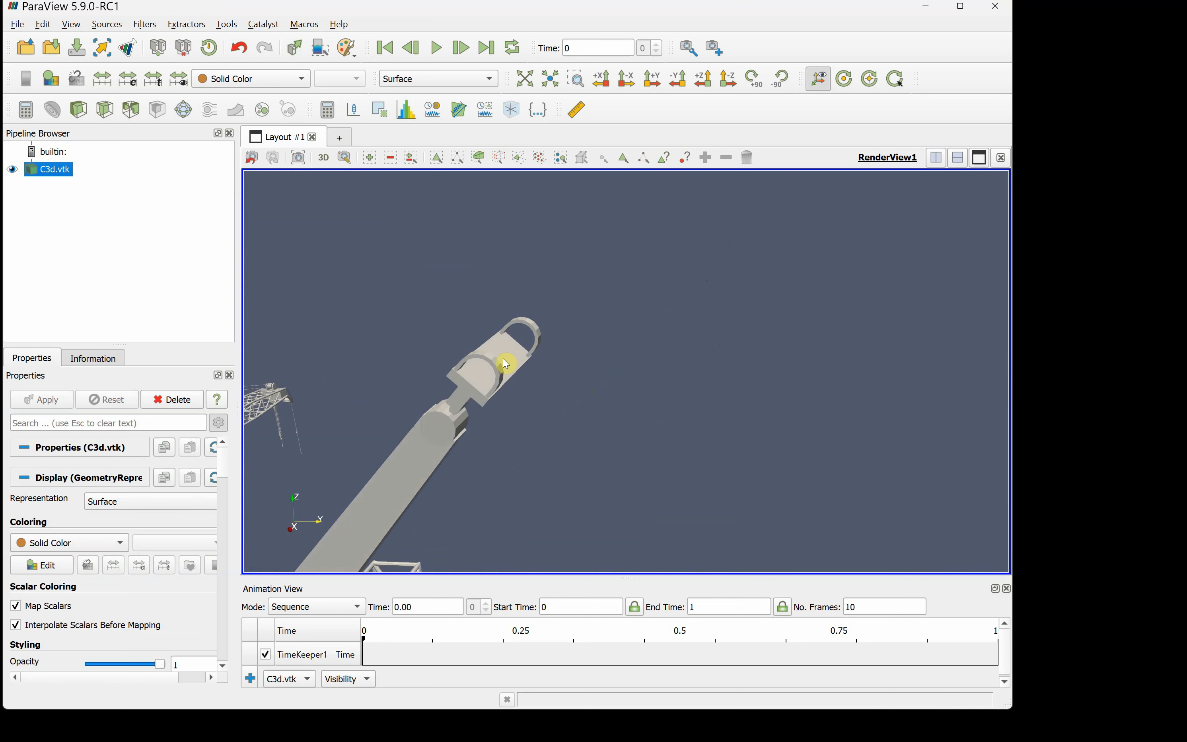
Step: Add a Ruler and place a point on the flare tip at the end of the boom to read its coordinates
{"action": "left_click", "coordinate": [579, 112]}
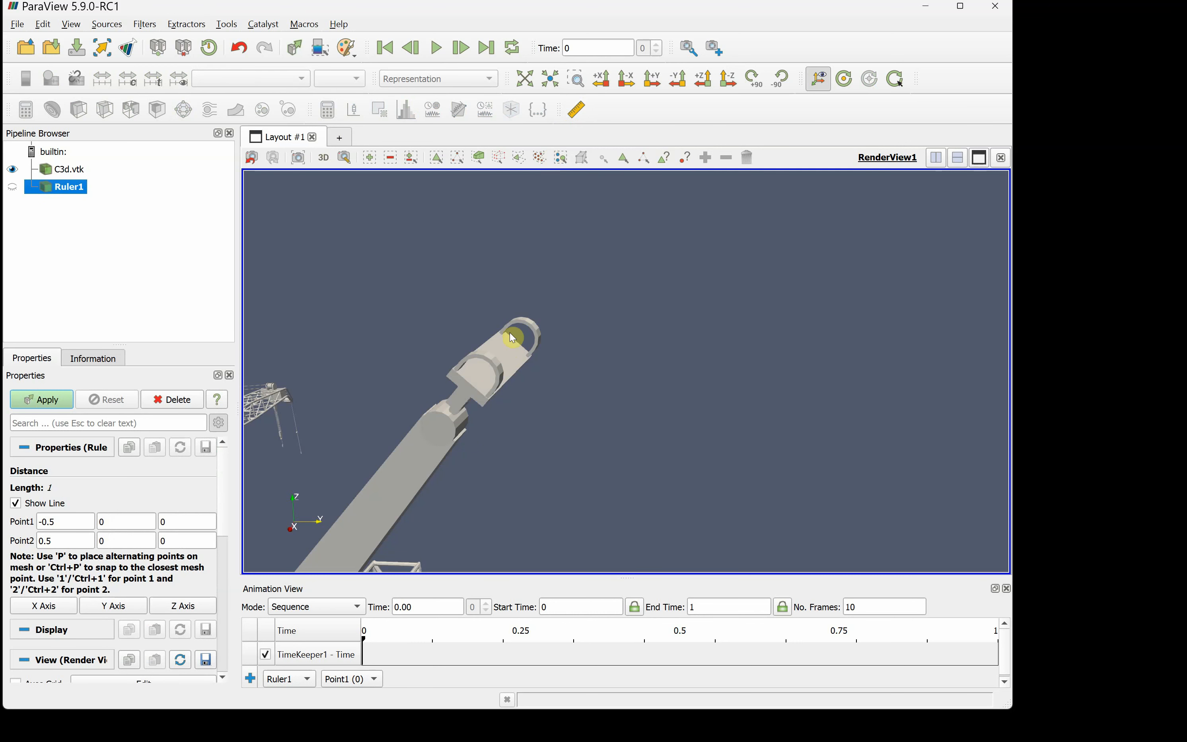
{"action": "left_click", "coordinate": [502, 358]}
{"action": "key", "text": "p"}
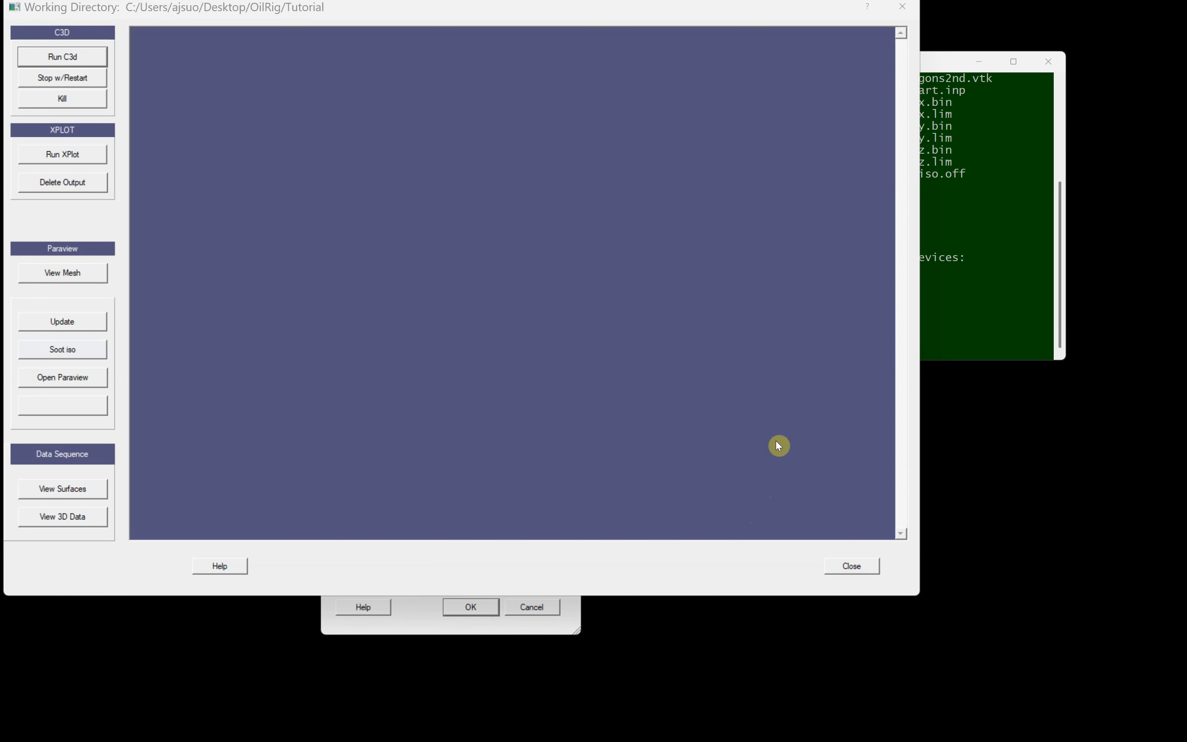
Step: Switch to the terminal, open Flare.inp with "b Flare.inp", and enter the placeholder line "1 x y z" in SlickEdit
{"action": "left_click", "coordinate": [975, 301]}
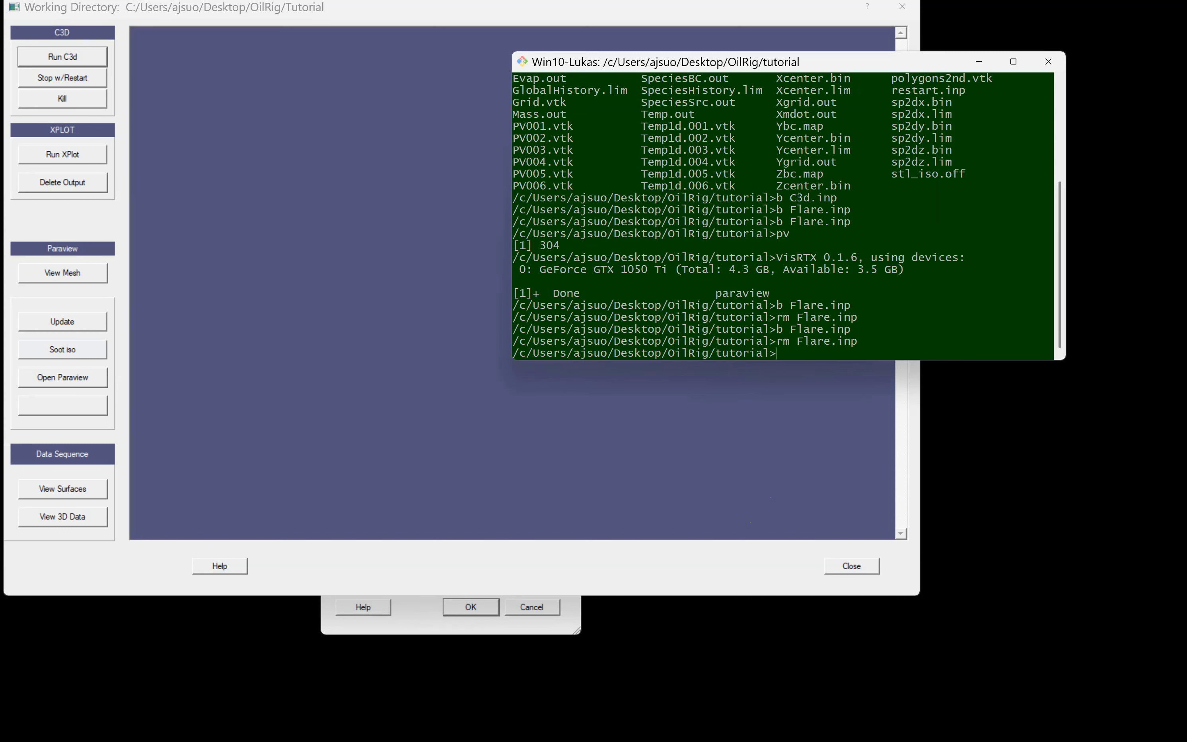
{"action": "type", "text": "b Flare.inp"}
{"action": "key", "text": "Return"}
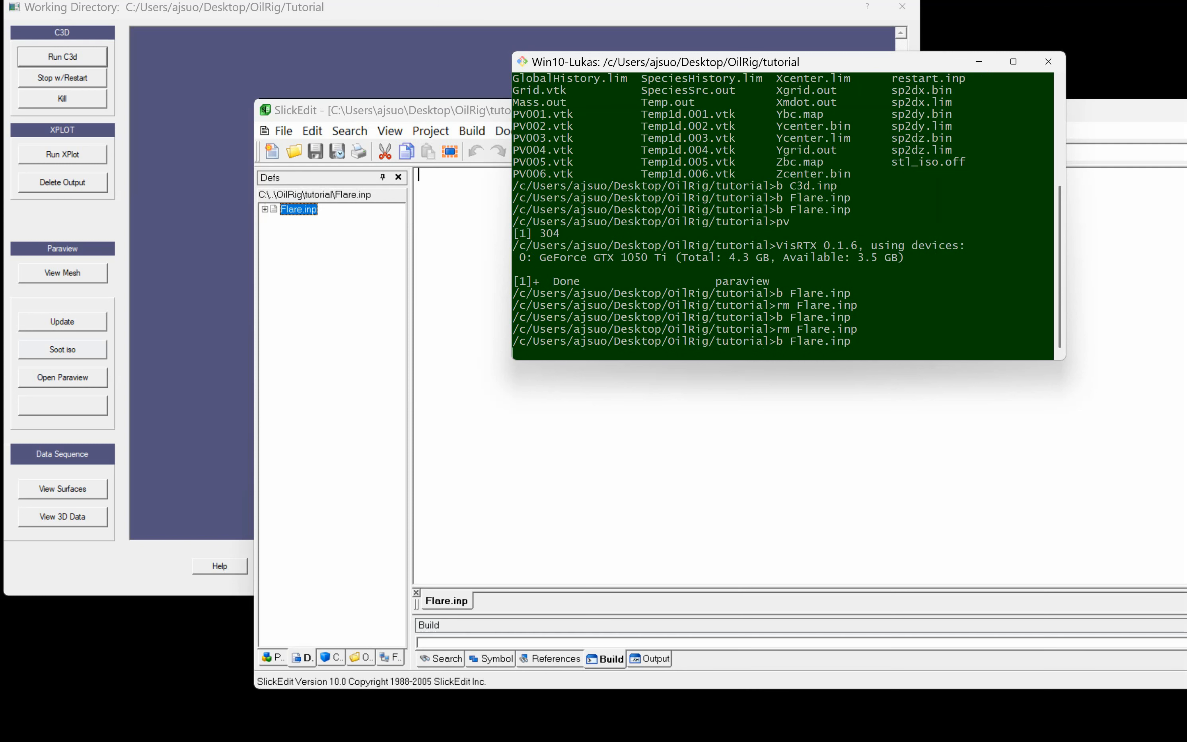
{"action": "left_click", "coordinate": [920, 432]}
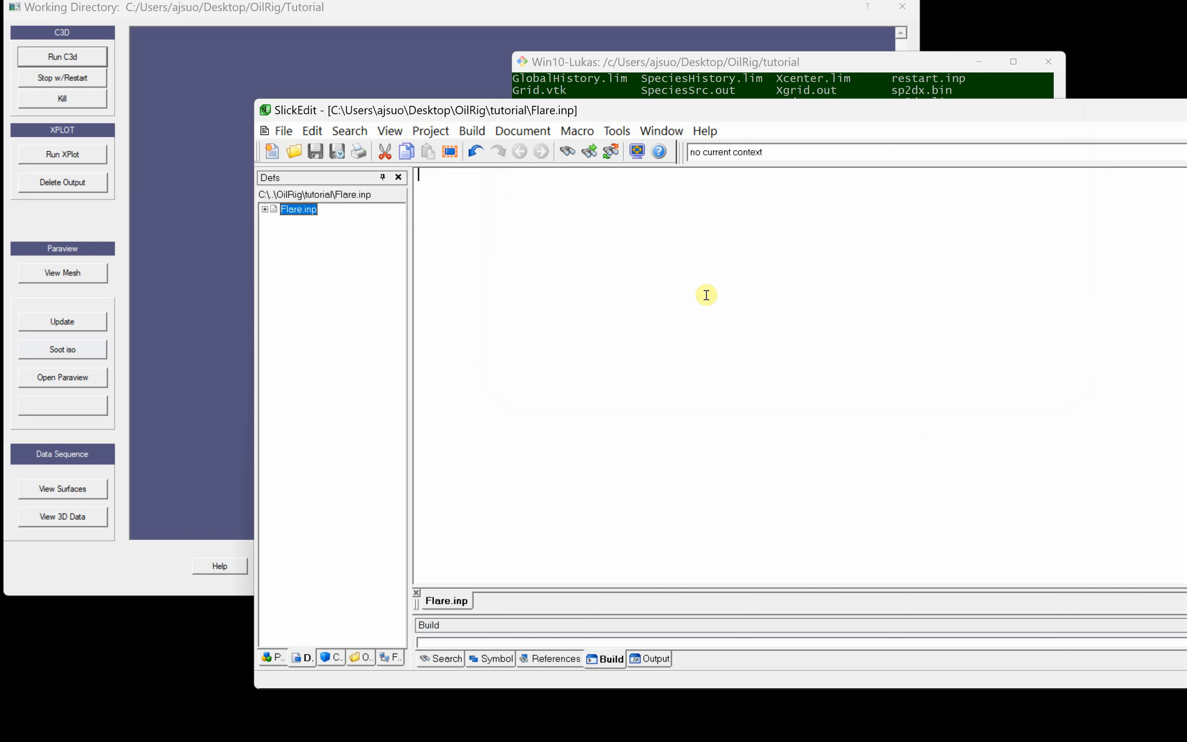
{"action": "type", "text": "1"}
{"action": "type", "text": "x     y     z"}
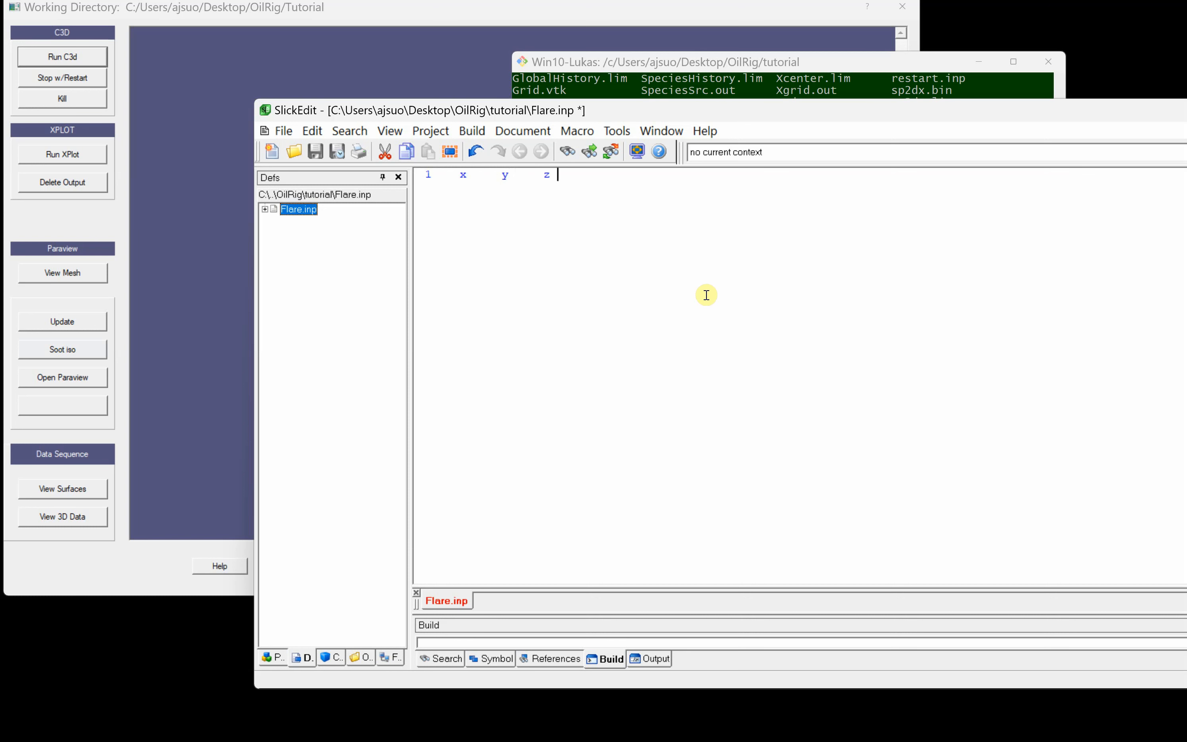
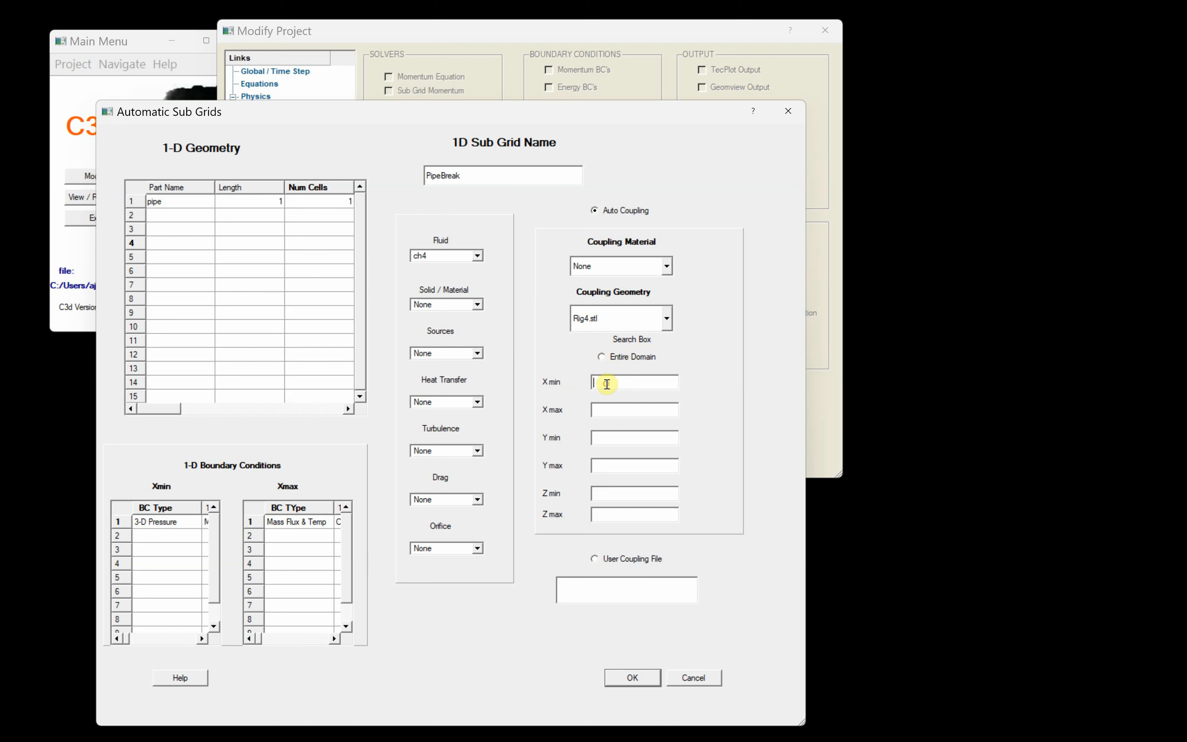
Step: Limit the PipeBreak coupling search box to -30 to 30 in X and -30 to 30 in Y
{"action": "type", "text": "-30"}
{"action": "left_click", "coordinate": [604, 409]}
{"action": "type", "text": "30"}
{"action": "left_click", "coordinate": [602, 435]}
{"action": "type", "text": "-30"}
{"action": "left_click", "coordinate": [596, 463]}
{"action": "type", "text": "30"}
Step: Set the PipeBreak search box to Z min -30 and Z max 80, and accept the sub grid
{"action": "left_click", "coordinate": [600, 494]}
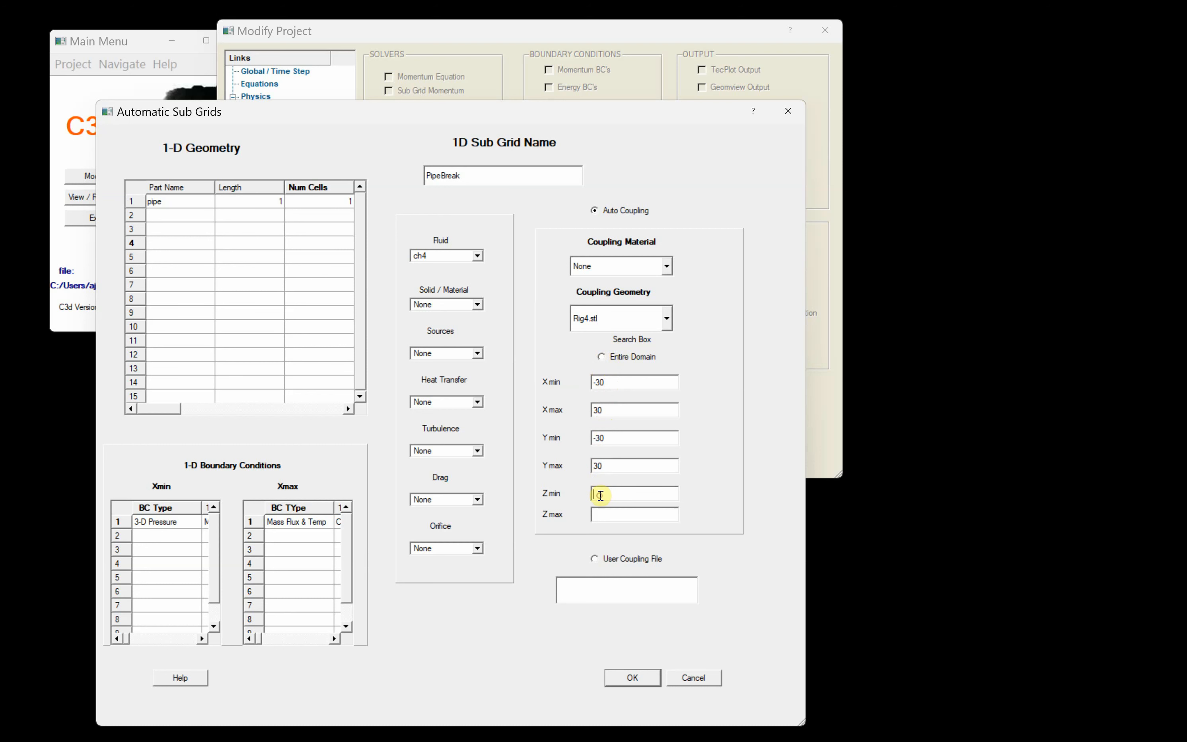
{"action": "type", "text": "-"}
{"action": "type", "text": "30"}
{"action": "left_click", "coordinate": [600, 513]}
{"action": "type", "text": "80"}
{"action": "left_click", "coordinate": [643, 678]}
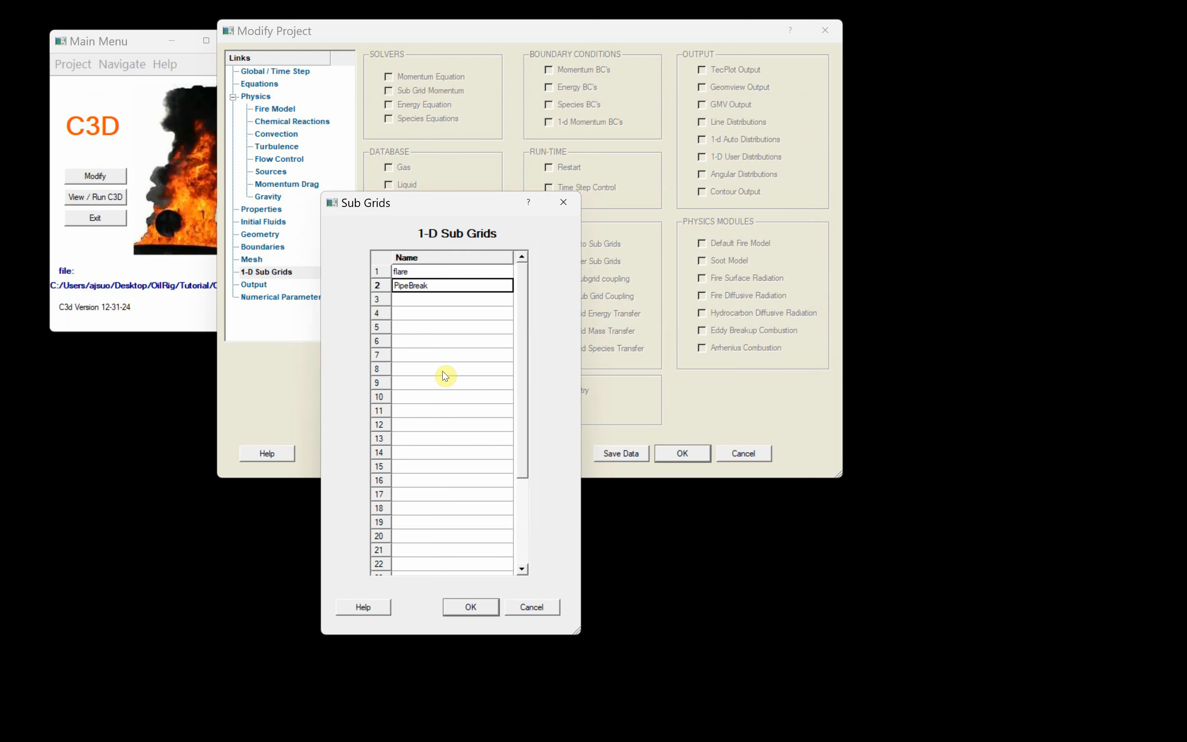
{"action": "left_click_drag", "start_coordinate": [436, 204], "coordinate": [333, 287]}
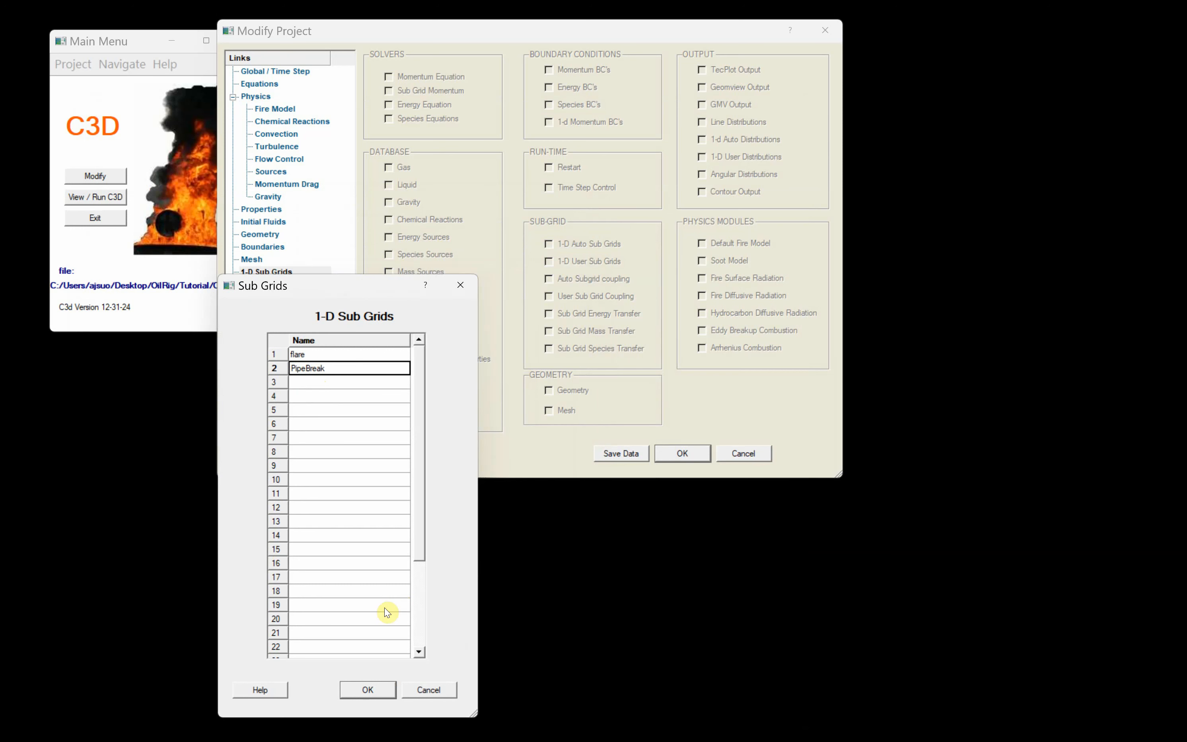
Step: Accept the 1-D sub grid list, save the project over C3d.inp in the Tutorial folder, and close the project setup
{"action": "left_click", "coordinate": [365, 689]}
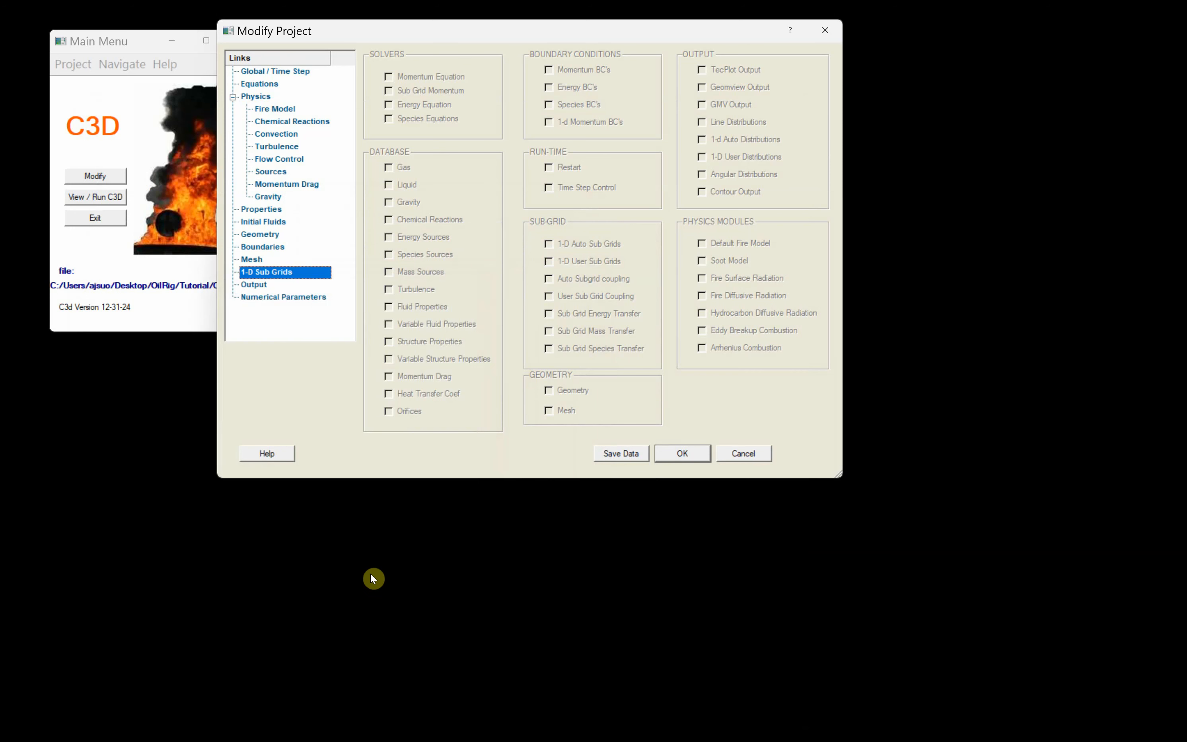
{"action": "left_click", "coordinate": [621, 454]}
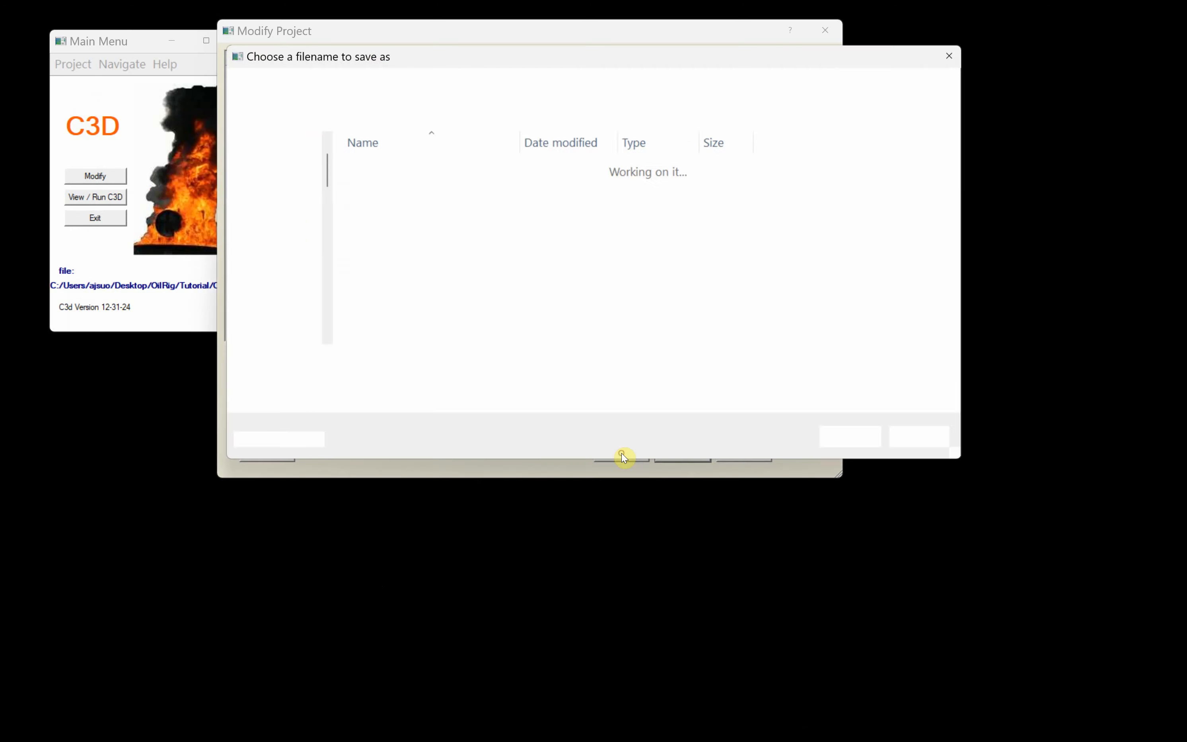
{"action": "left_click", "coordinate": [383, 171]}
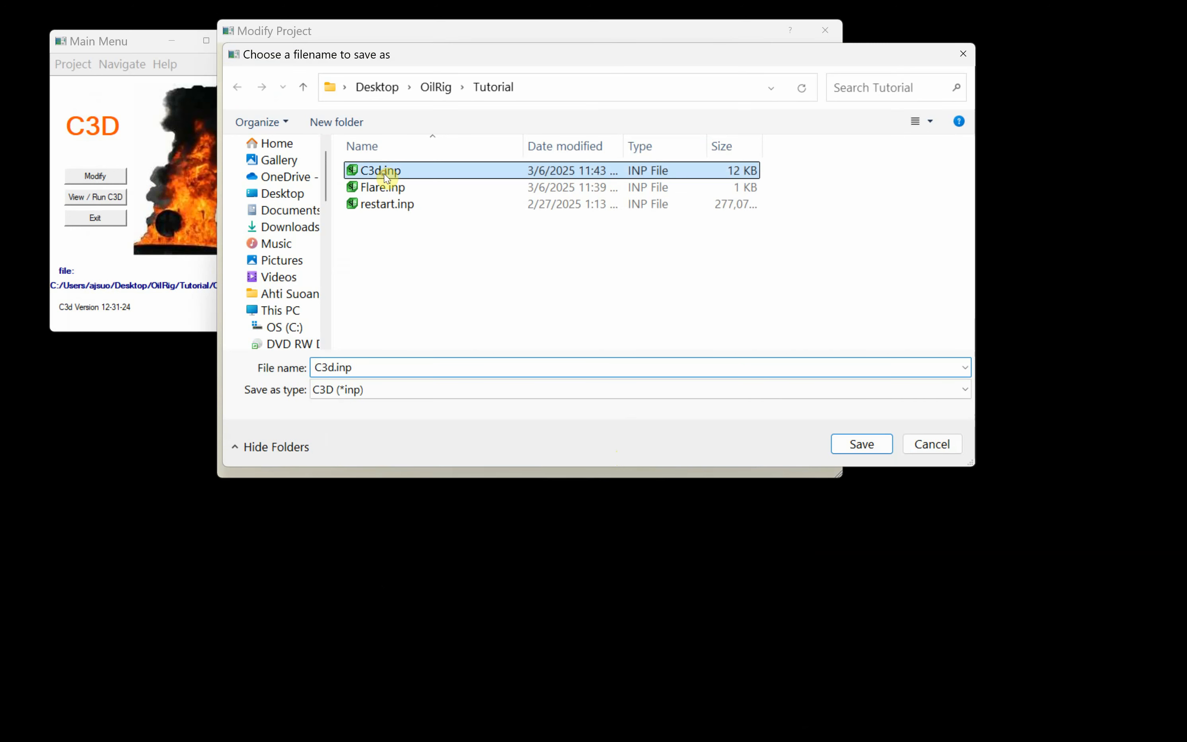
{"action": "left_click", "coordinate": [861, 445]}
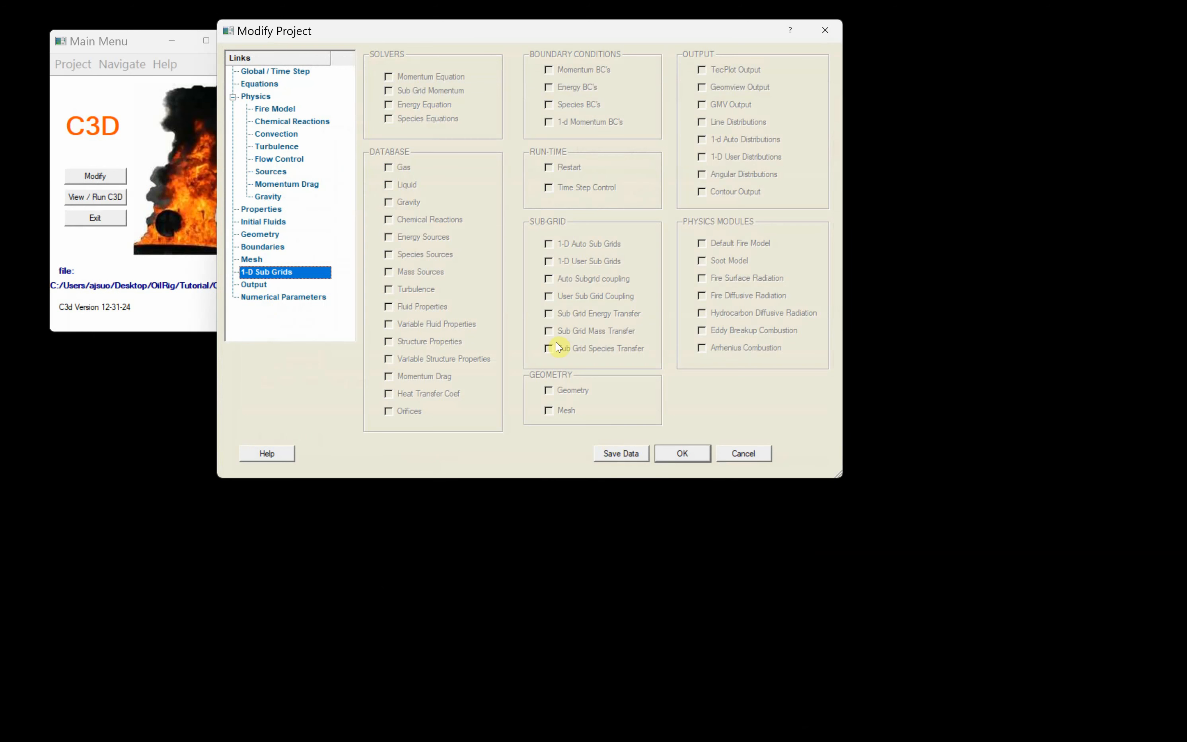
{"action": "left_click_drag", "start_coordinate": [443, 38], "coordinate": [520, 137]}
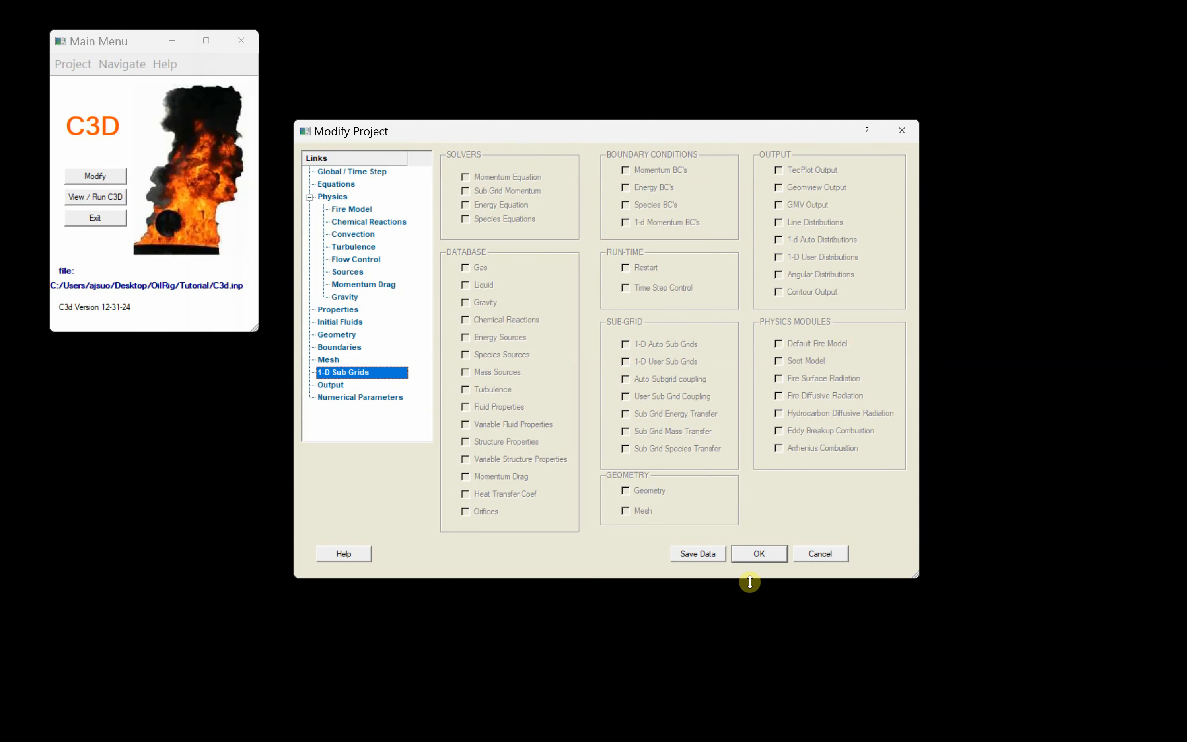
{"action": "left_click", "coordinate": [760, 554]}
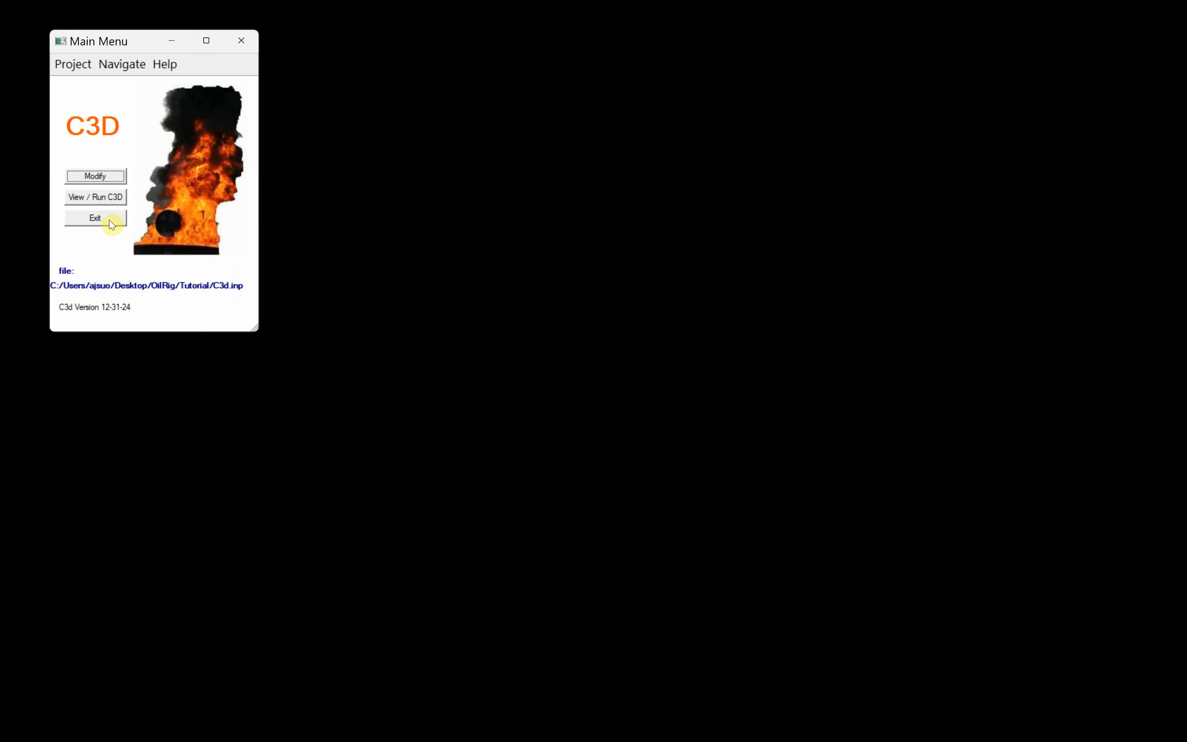
Step: Run C3D on the Tutorial project, check its output for input errors, and close the run window
{"action": "left_click", "coordinate": [95, 196]}
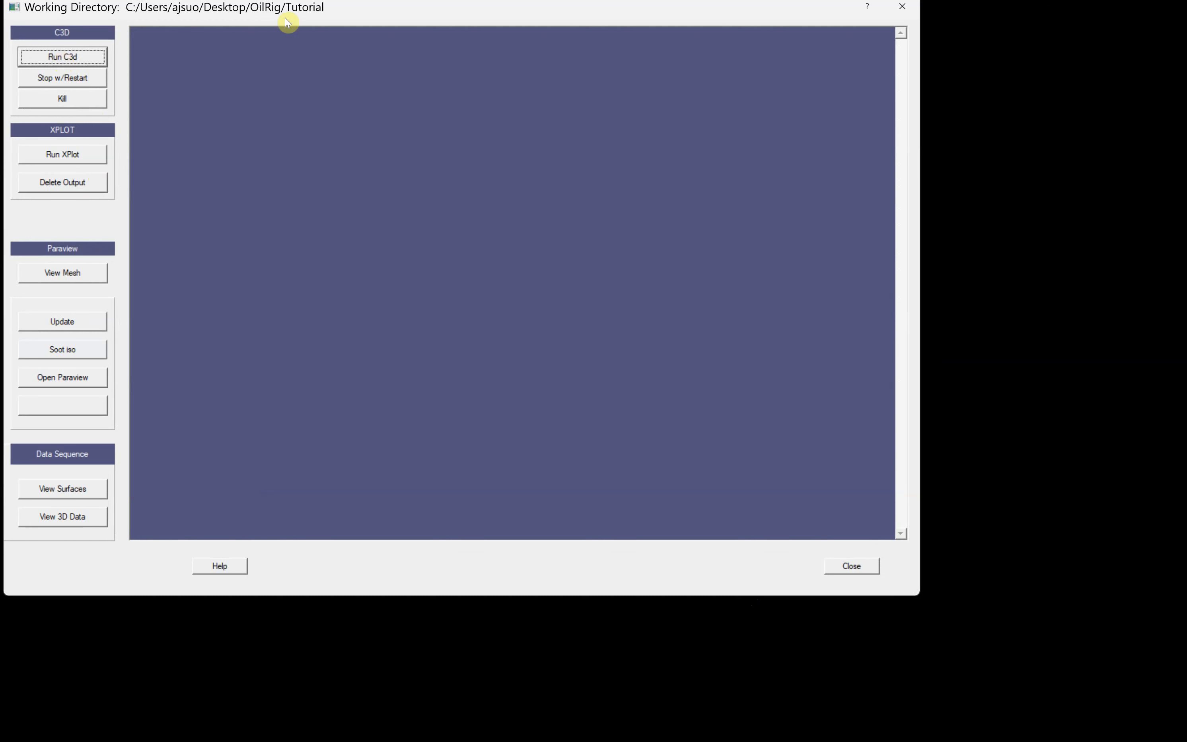
{"action": "left_click_drag", "start_coordinate": [343, 7], "coordinate": [421, 73]}
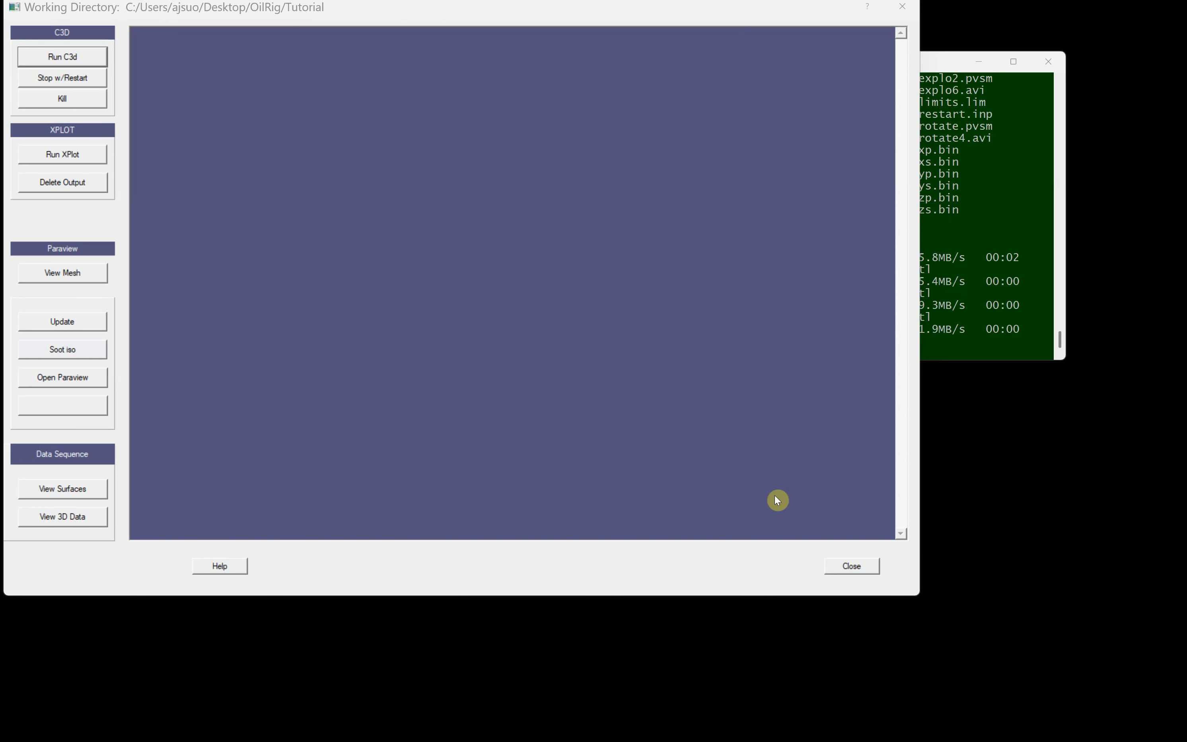
{"action": "left_click", "coordinate": [60, 57]}
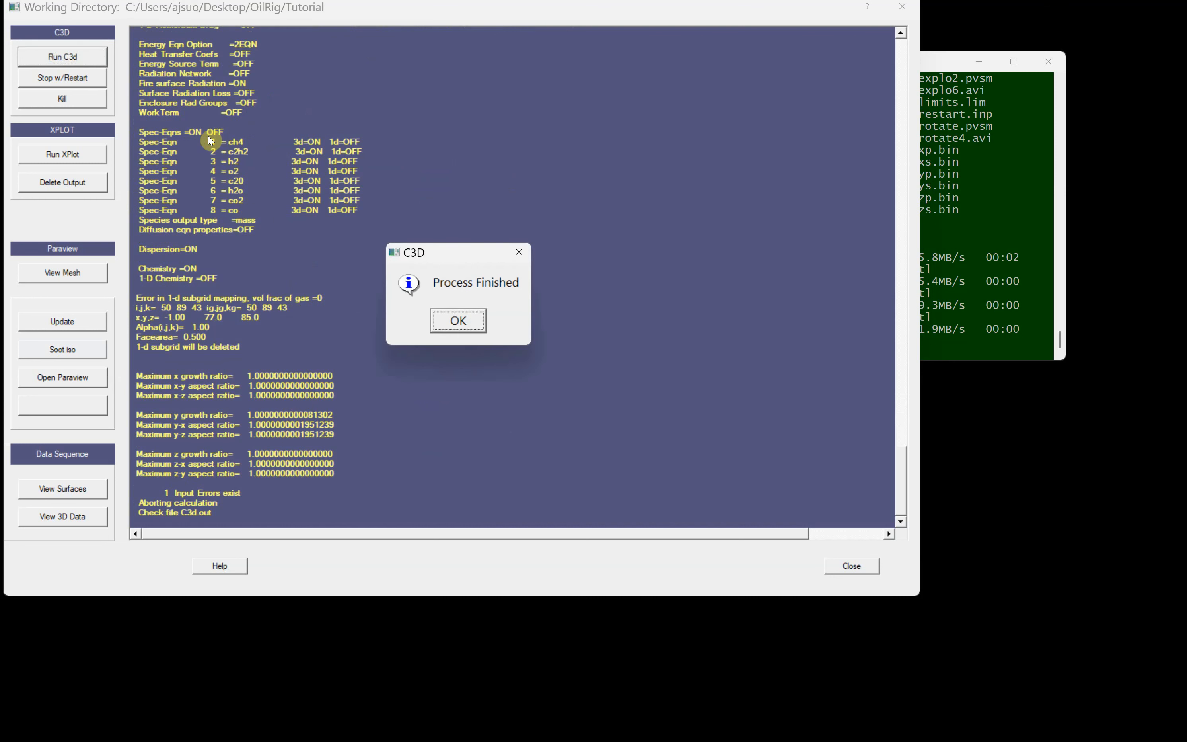
{"action": "left_click", "coordinate": [471, 319]}
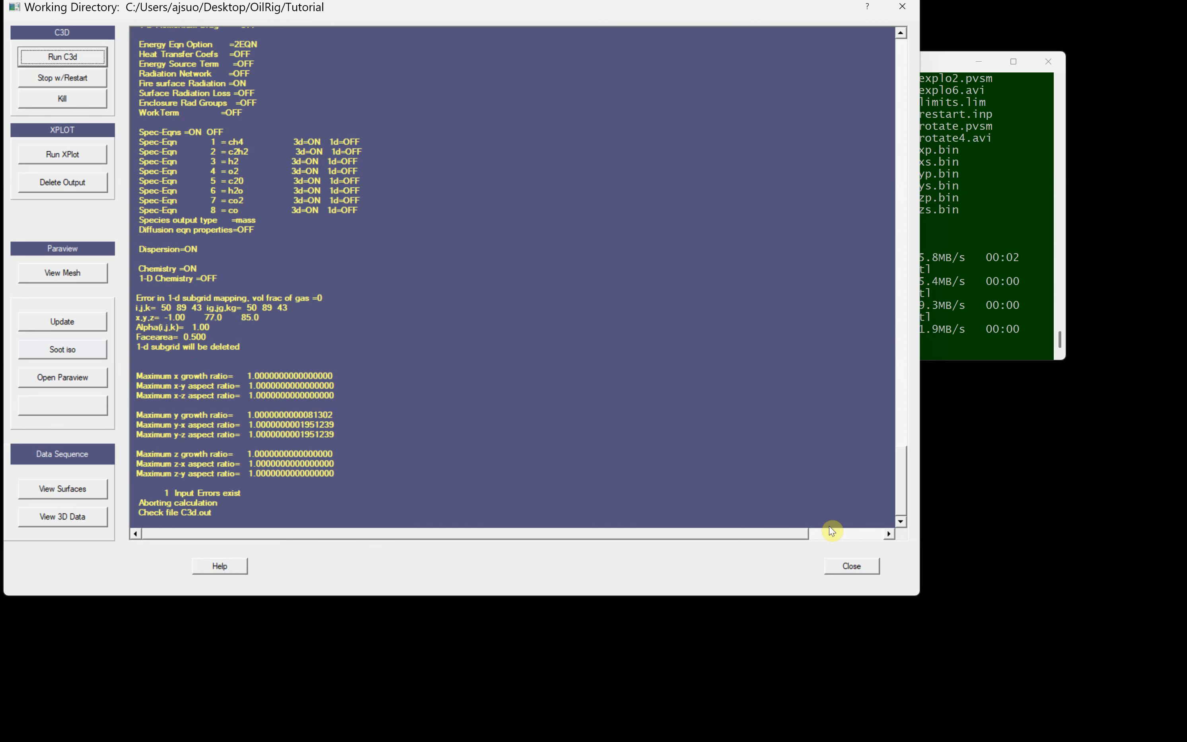
{"action": "left_click", "coordinate": [852, 567]}
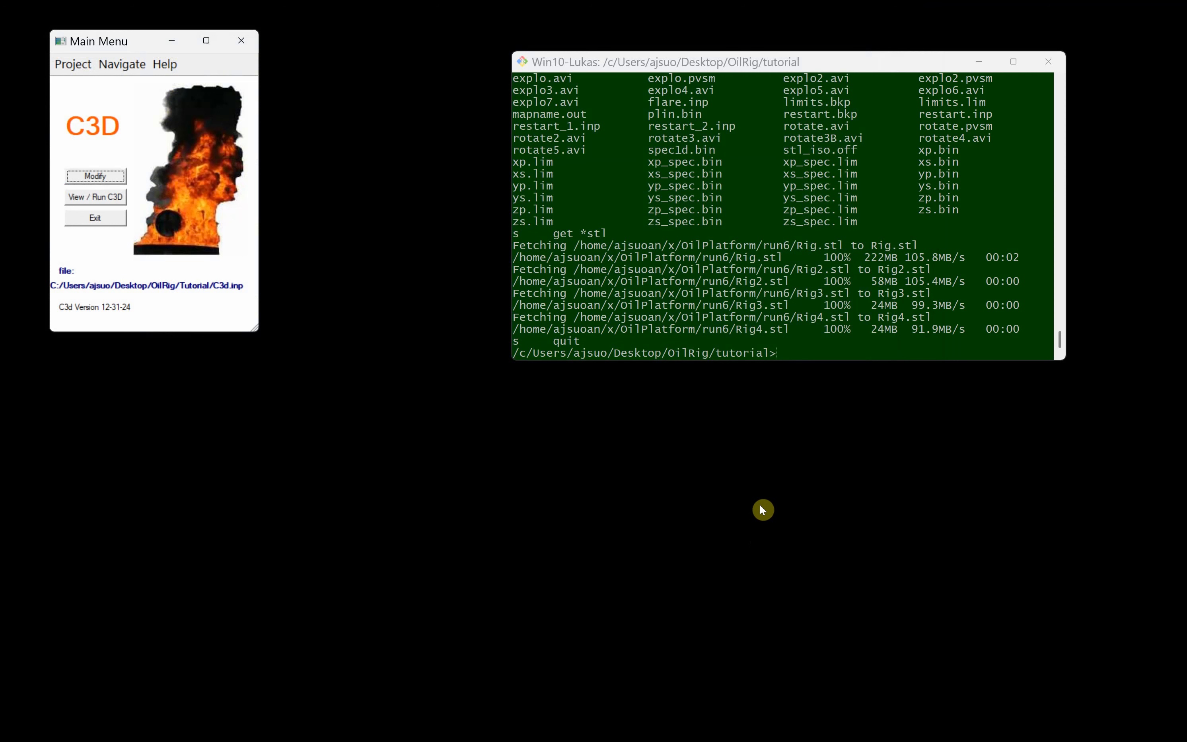
Step: Switch to the terminal, open Flare.inp in SlickEdit with "b Flare.inp", and set the flare's y coordinate to 79
{"action": "left_click", "coordinate": [875, 266]}
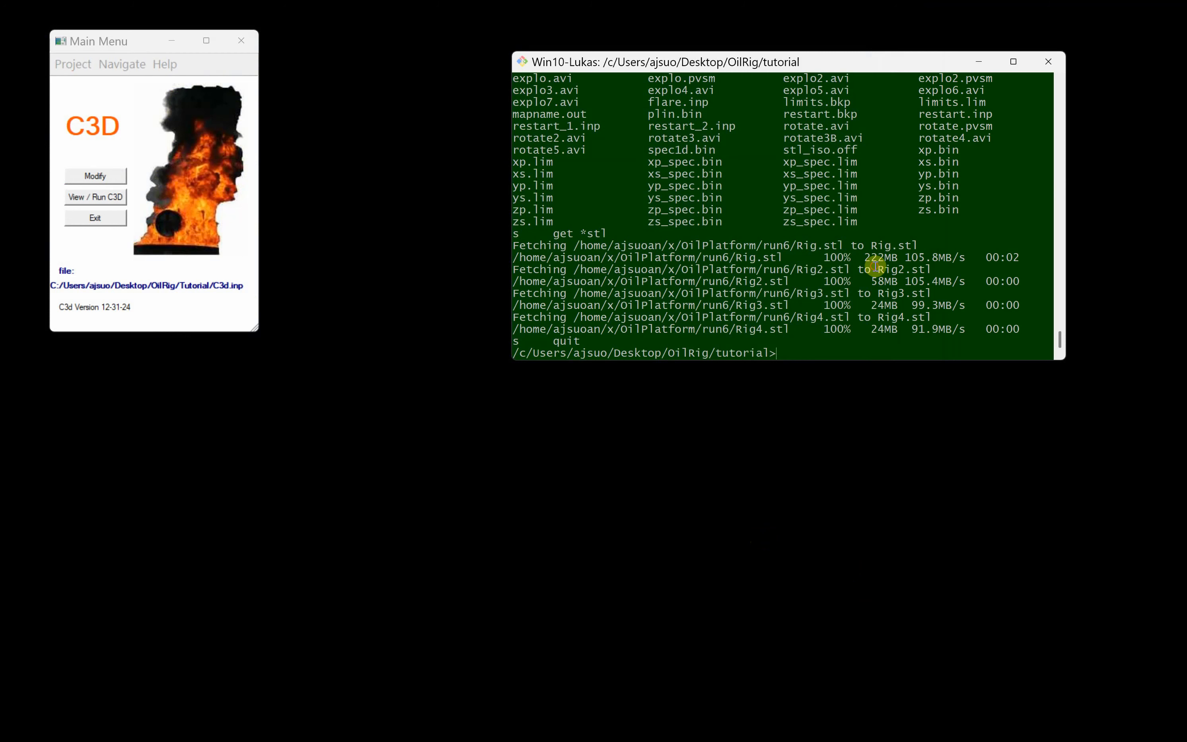
{"action": "type", "text": "b Flare.inp"}
{"action": "key", "text": "Return"}
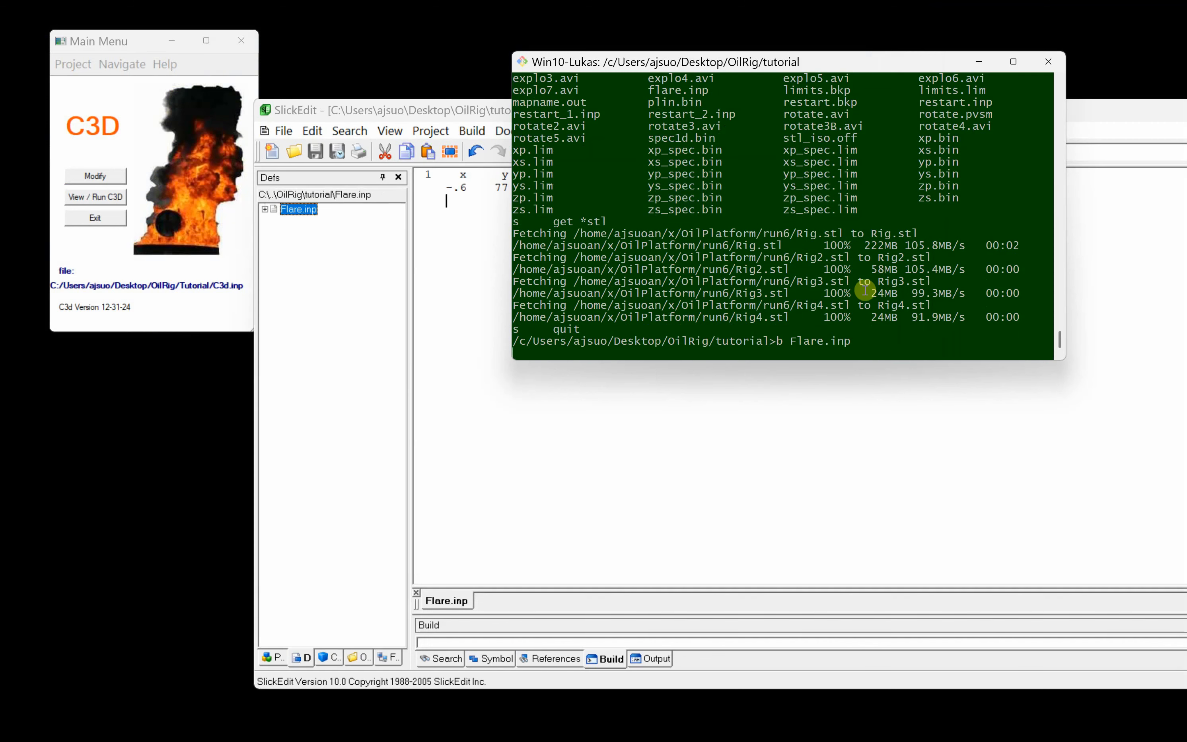
{"action": "left_click", "coordinate": [839, 444]}
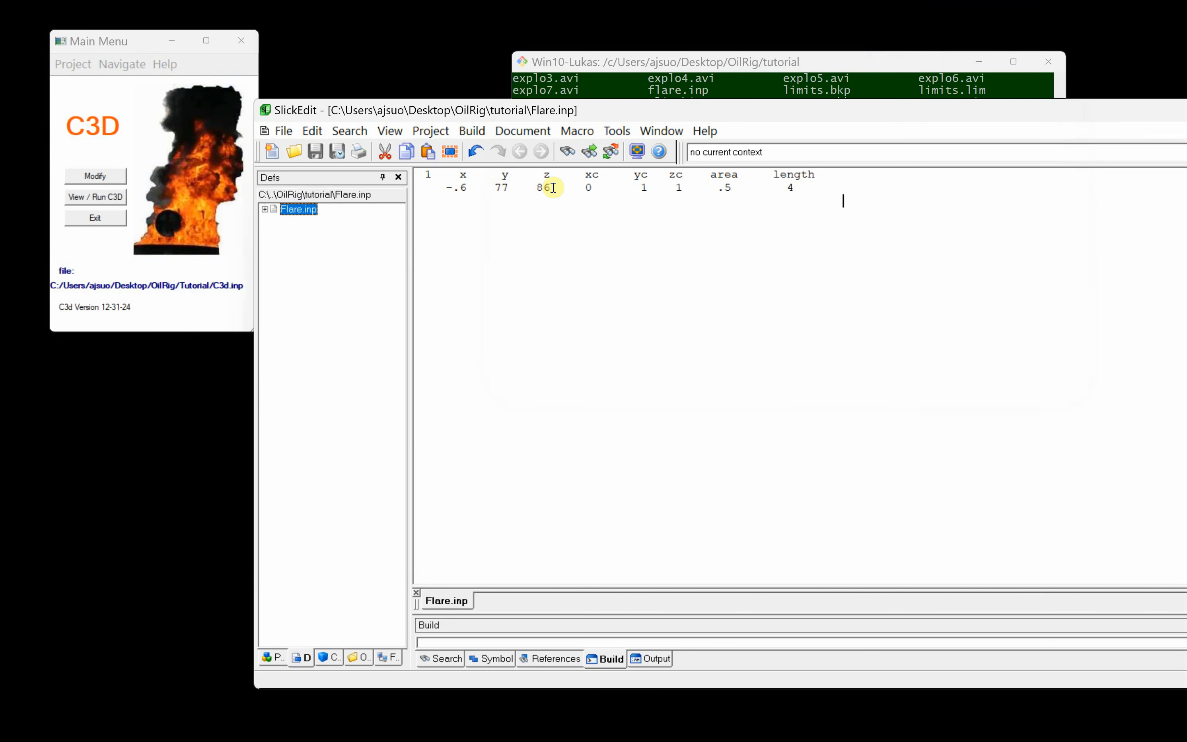
{"action": "left_click", "coordinate": [508, 187]}
{"action": "key", "text": "BackSpace"}
{"action": "type", "text": "9"}
Step: Set the flare's z coordinate to 89 in Flare.inp
{"action": "key", "text": "Right"}
{"action": "key", "text": "Right"}
{"action": "key", "text": "Right"}
{"action": "key", "text": "Right"}
{"action": "key", "text": "Right"}
{"action": "key", "text": "Right"}
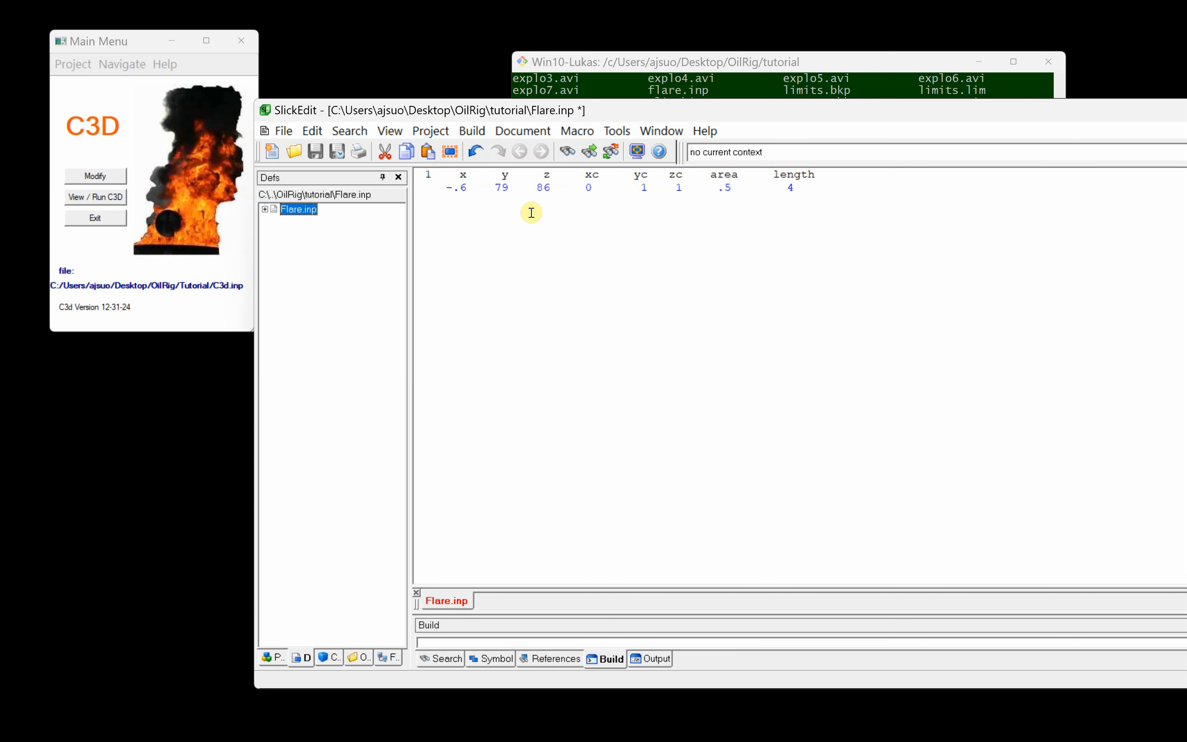
{"action": "key", "text": "BackSpace"}
{"action": "type", "text": "8"}
{"action": "key", "text": "BackSpace"}
{"action": "type", "text": "9"}
Step: Set the flare's y coordinate to 80, save Flare.inp, and close SlickEdit
{"action": "key", "text": "Left"}
{"action": "key", "text": "Left"}
{"action": "key", "text": "Left"}
{"action": "key", "text": "Left"}
{"action": "key", "text": "Left"}
{"action": "key", "text": "Left"}
{"action": "key", "text": "Left"}
{"action": "key", "text": "Left"}
{"action": "type", "text": "80"}
{"action": "key", "text": "Delete"}
{"action": "key", "text": "Delete"}
{"action": "key", "text": "ctrl+s"}
{"action": "key", "text": "alt+F4"}
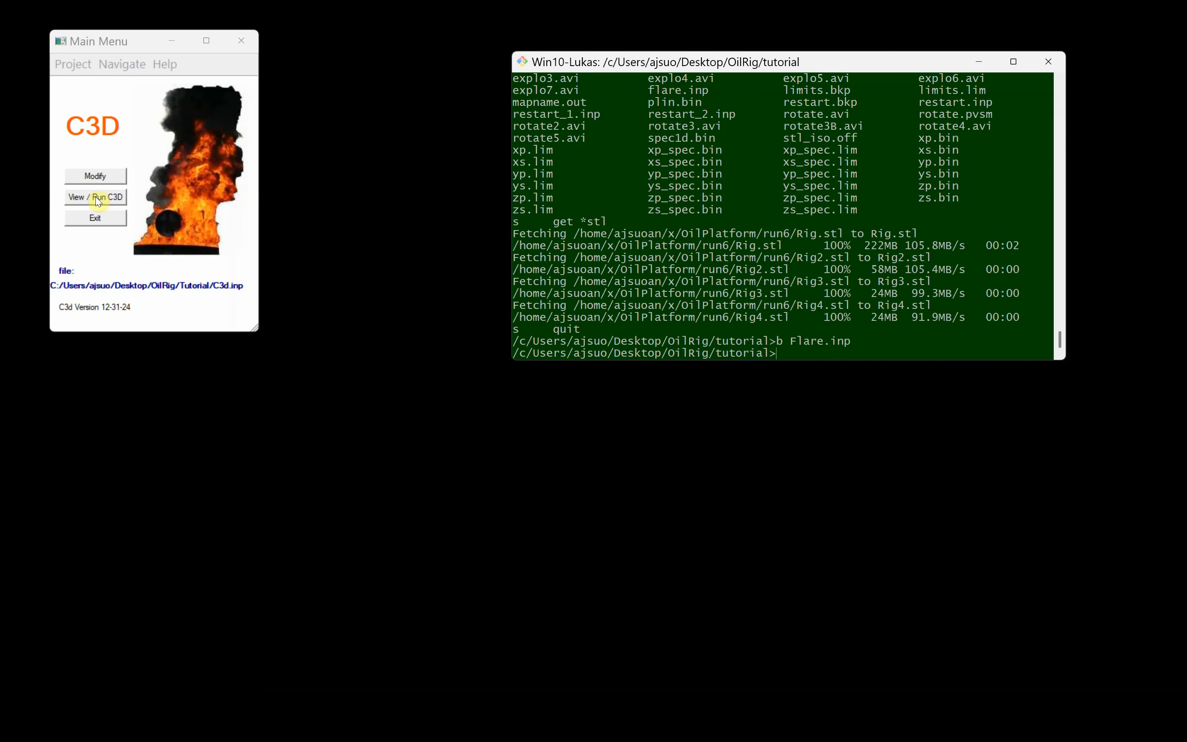
Step: Switch to C3D, run the calculation again with the edited Flare.inp, and view the mesh in ParaView
{"action": "left_click", "coordinate": [98, 197]}
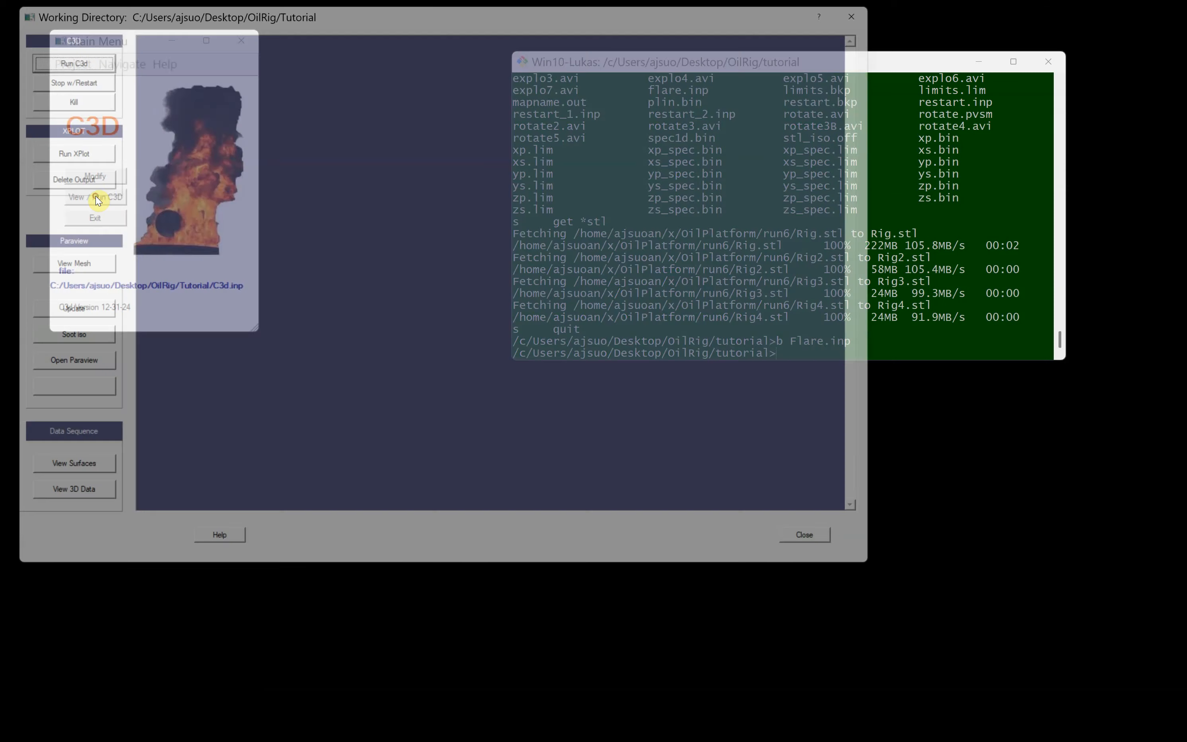
{"action": "left_click", "coordinate": [54, 55]}
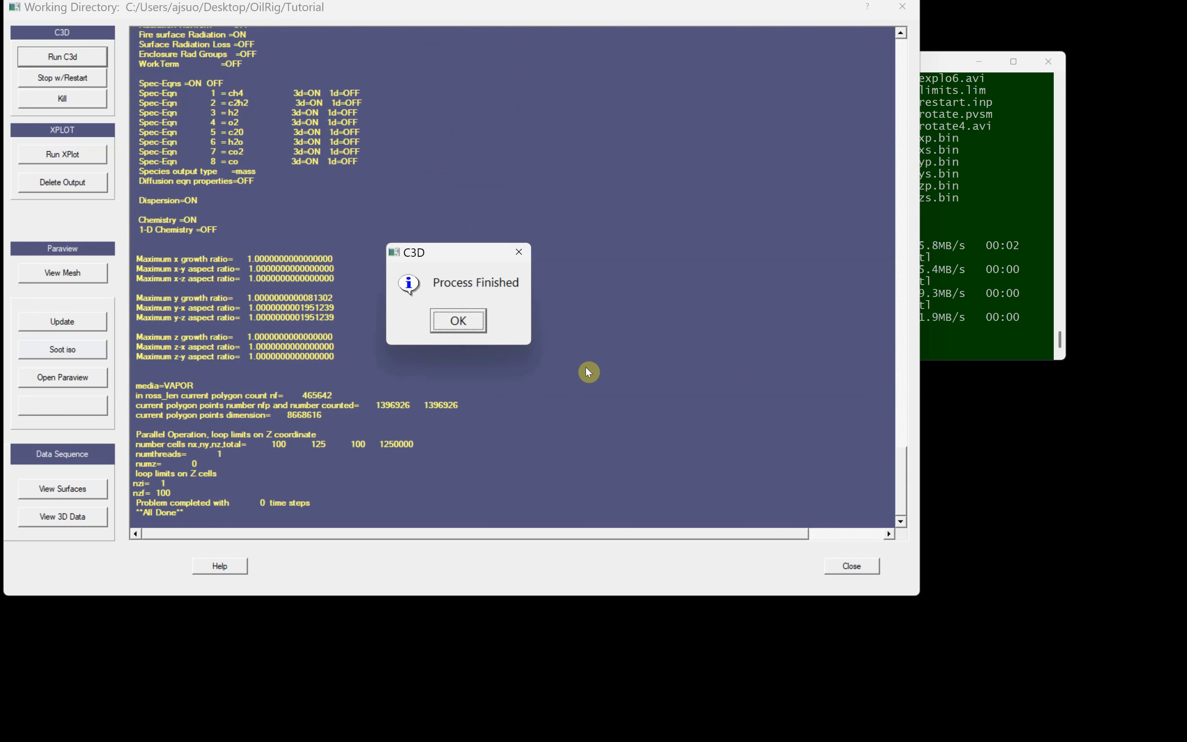
{"action": "left_click", "coordinate": [458, 321]}
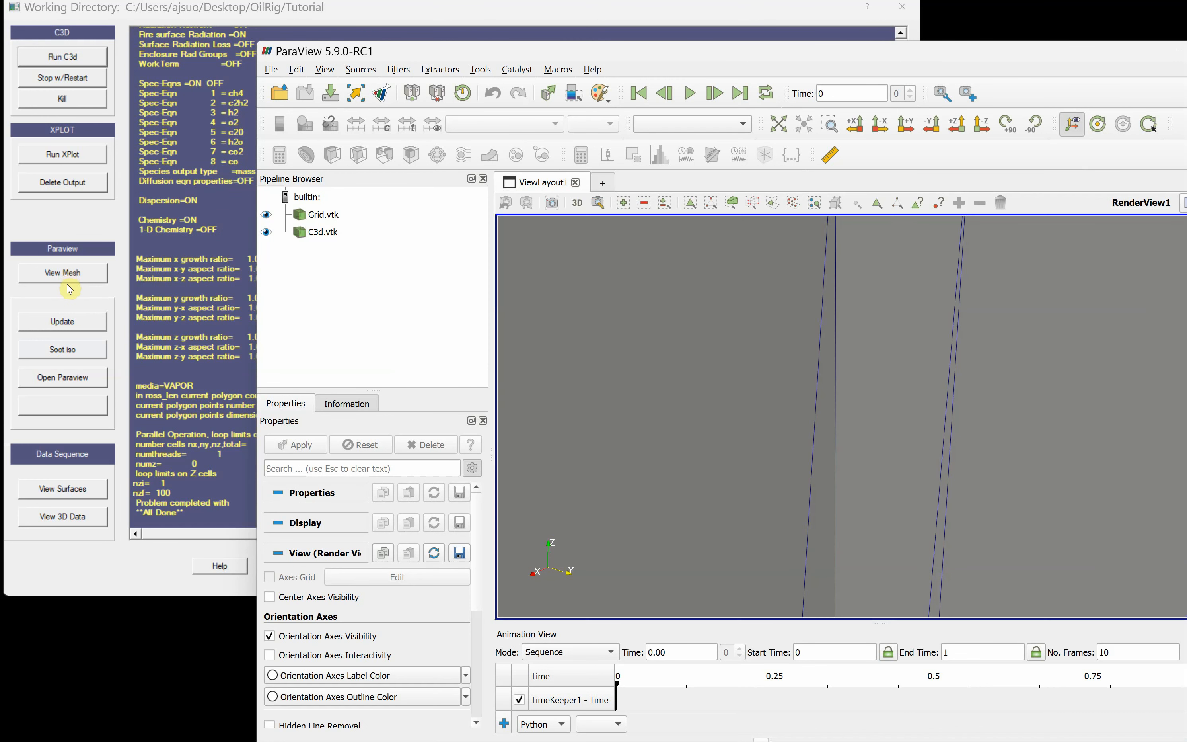
Step: Change the representation of the C3d.vtk rig geometry to Surface, without mesh edges
{"action": "scroll", "coordinate": [693, 453], "scroll_direction": "down", "scroll_amount": 10}
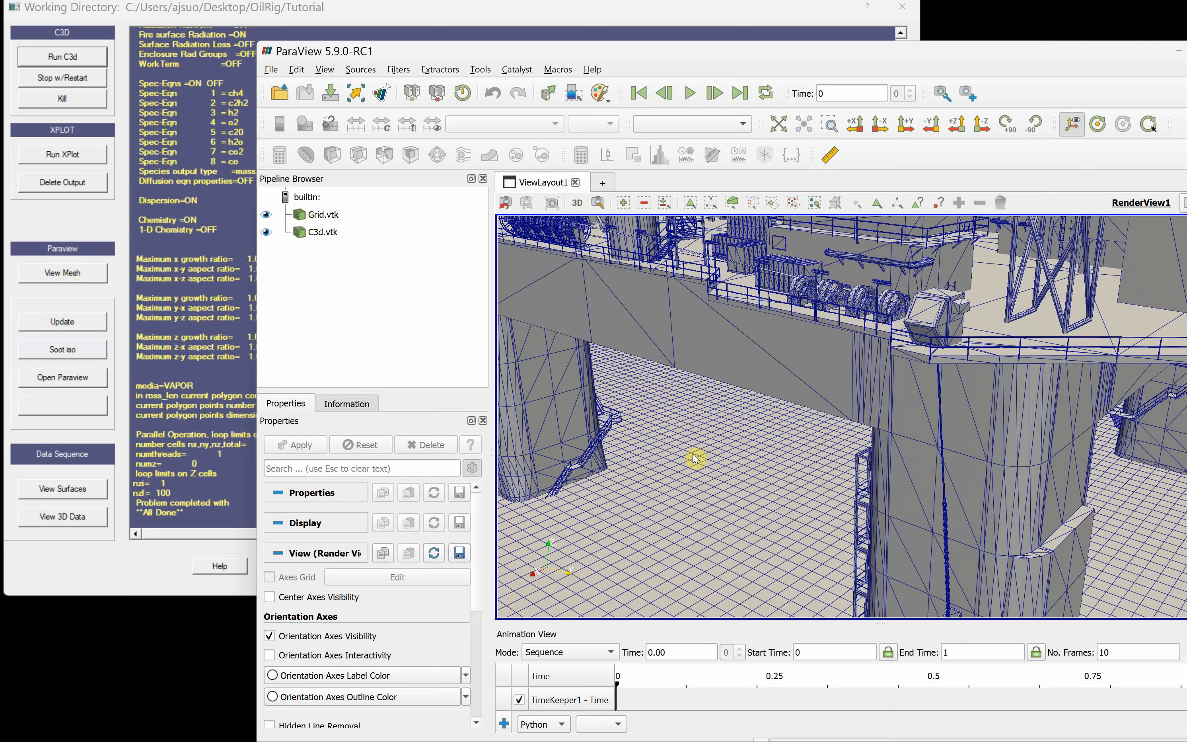
{"action": "scroll", "coordinate": [696, 457], "scroll_direction": "down", "scroll_amount": 5}
{"action": "scroll", "coordinate": [704, 510], "scroll_direction": "down", "scroll_amount": 3}
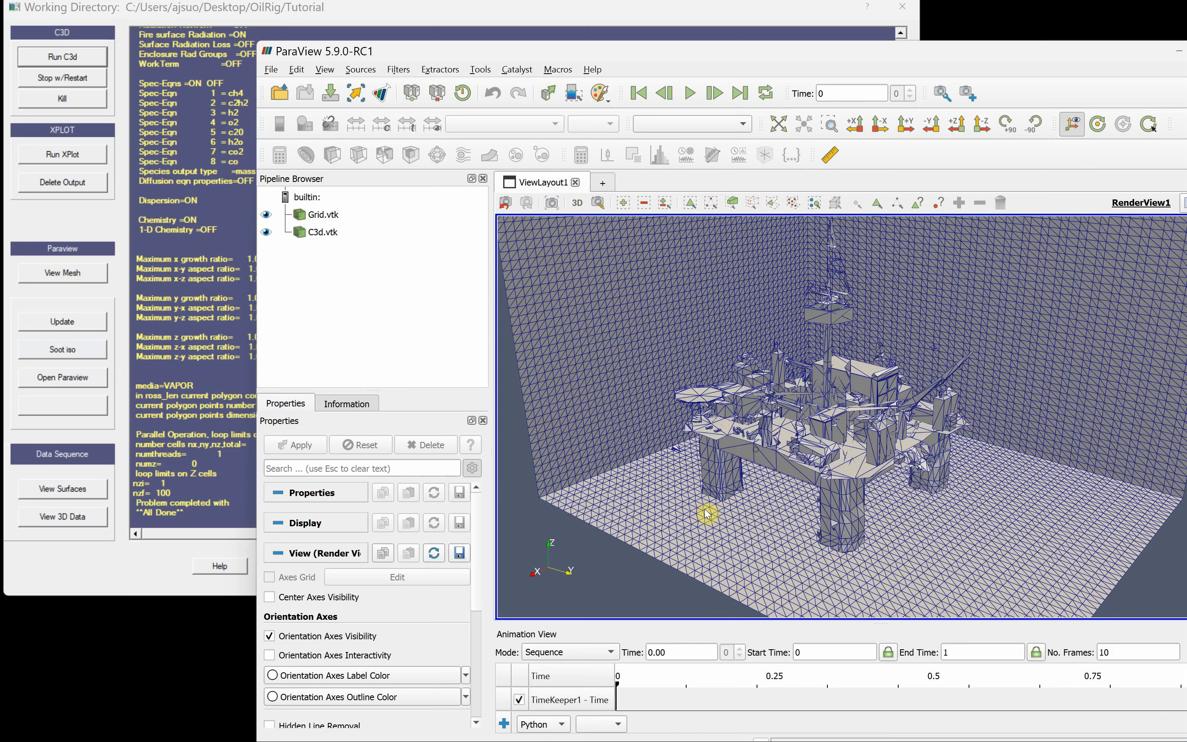
{"action": "left_click_drag", "start_coordinate": [702, 511], "coordinate": [763, 524]}
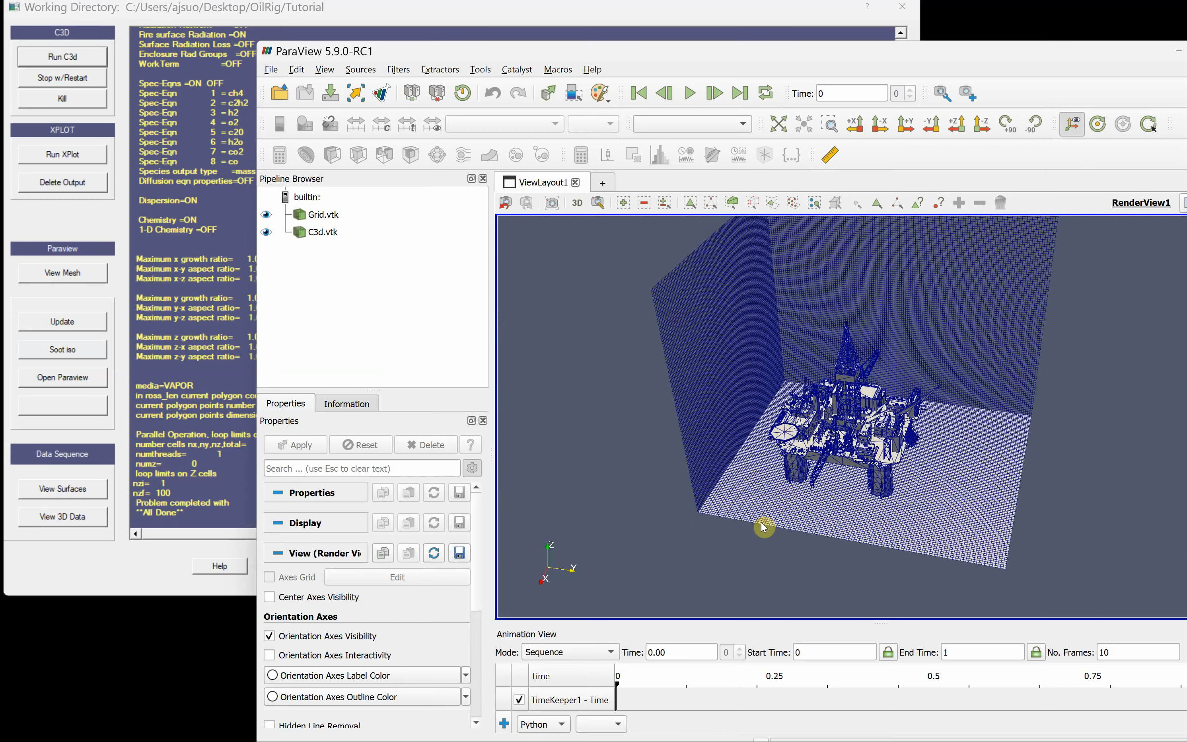
{"action": "left_click", "coordinate": [323, 234]}
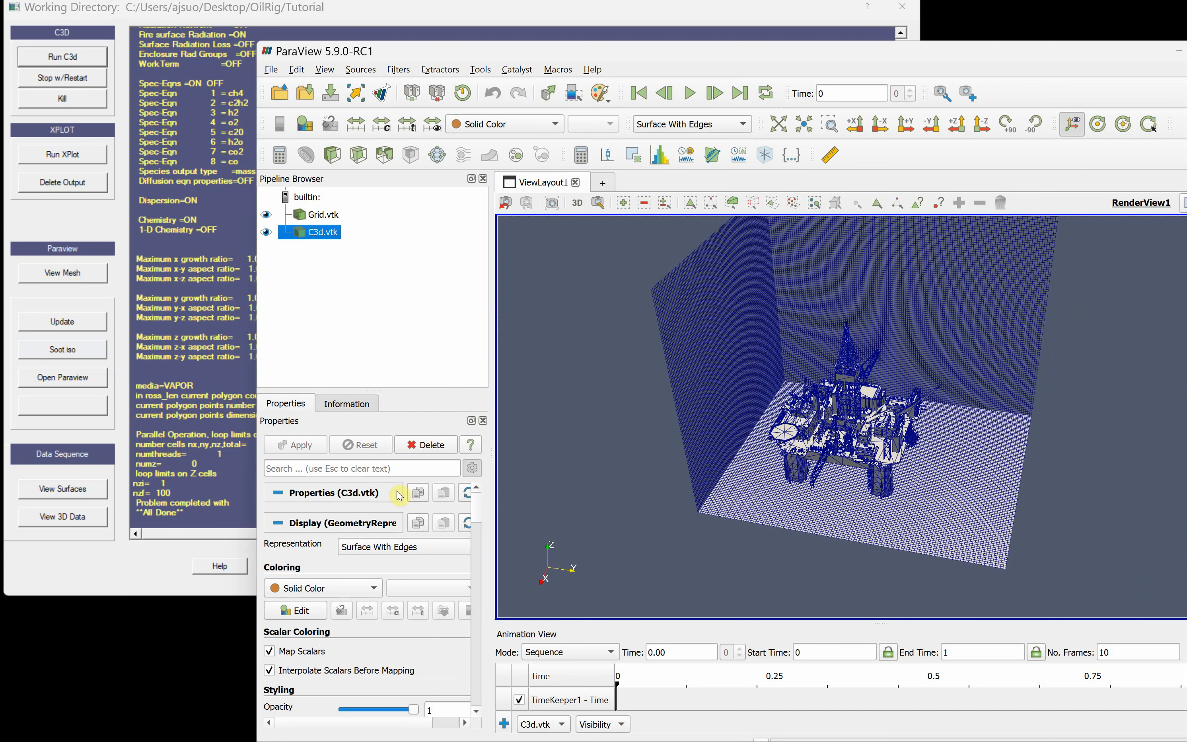
{"action": "left_click", "coordinate": [413, 548]}
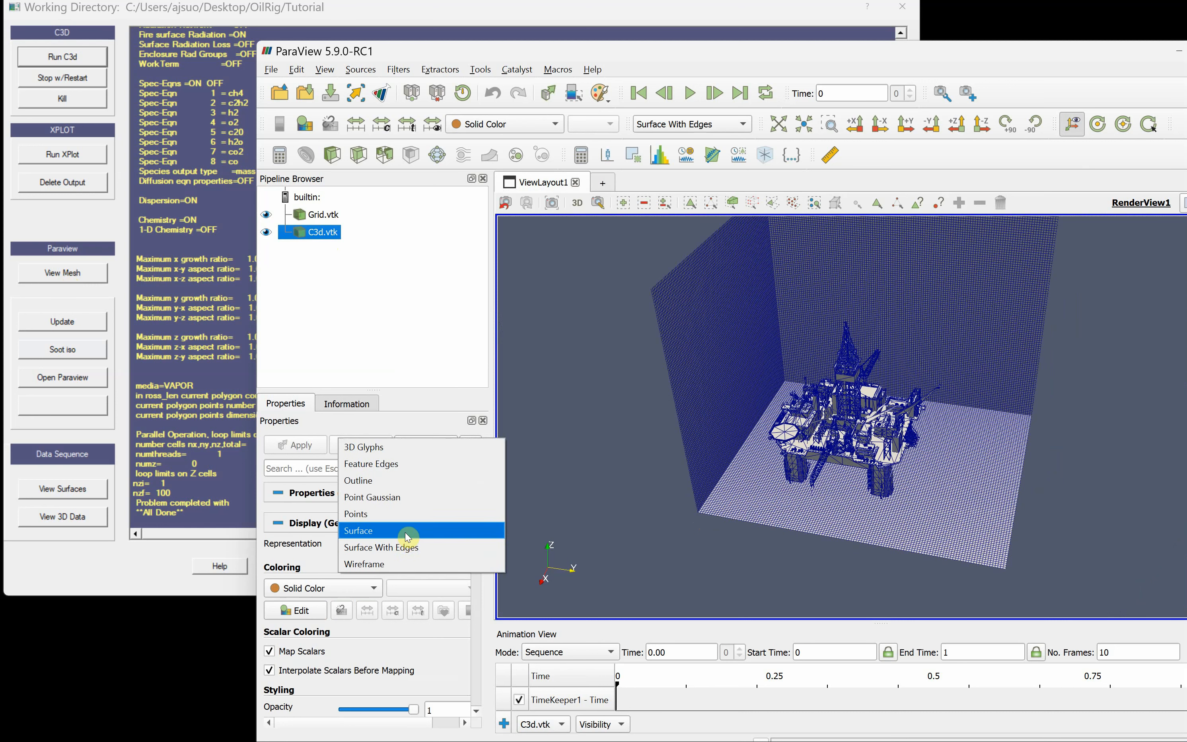
{"action": "left_click", "coordinate": [405, 532]}
Step: Examine the rig surface against the grid from several sides, then leave ParaView and close the C3D run window
{"action": "left_click_drag", "start_coordinate": [563, 529], "coordinate": [811, 537]}
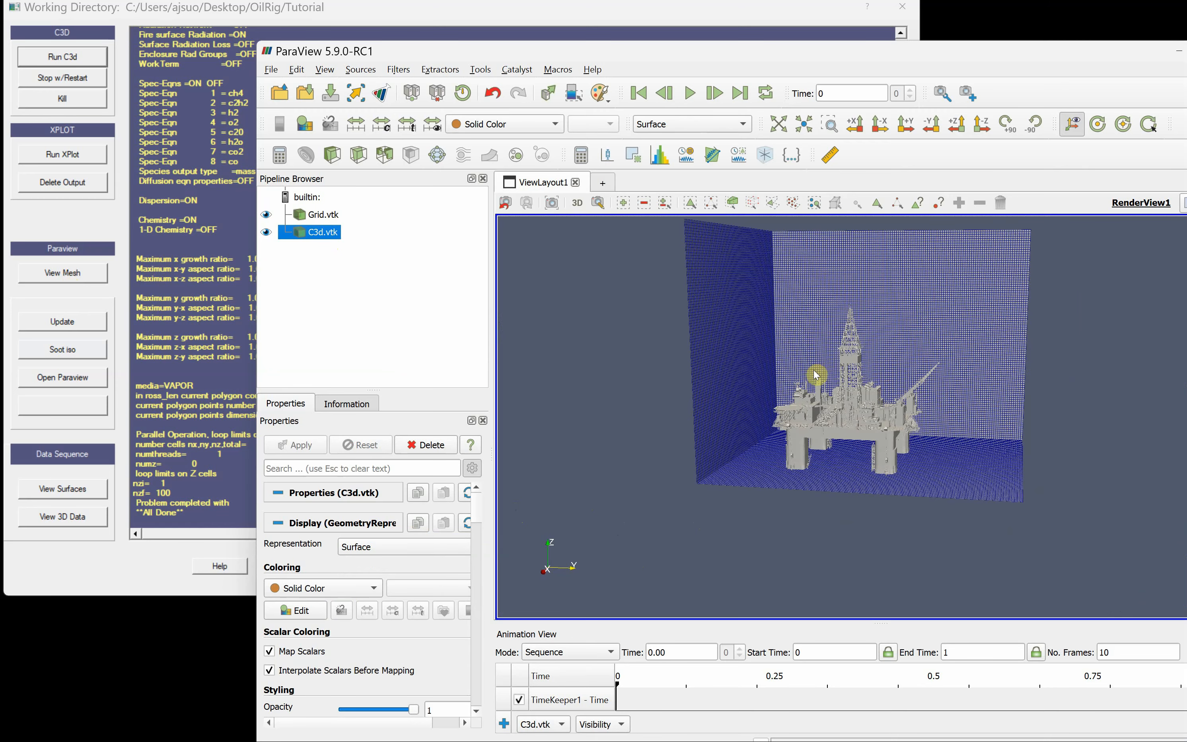
{"action": "left_click_drag", "start_coordinate": [880, 455], "coordinate": [808, 445]}
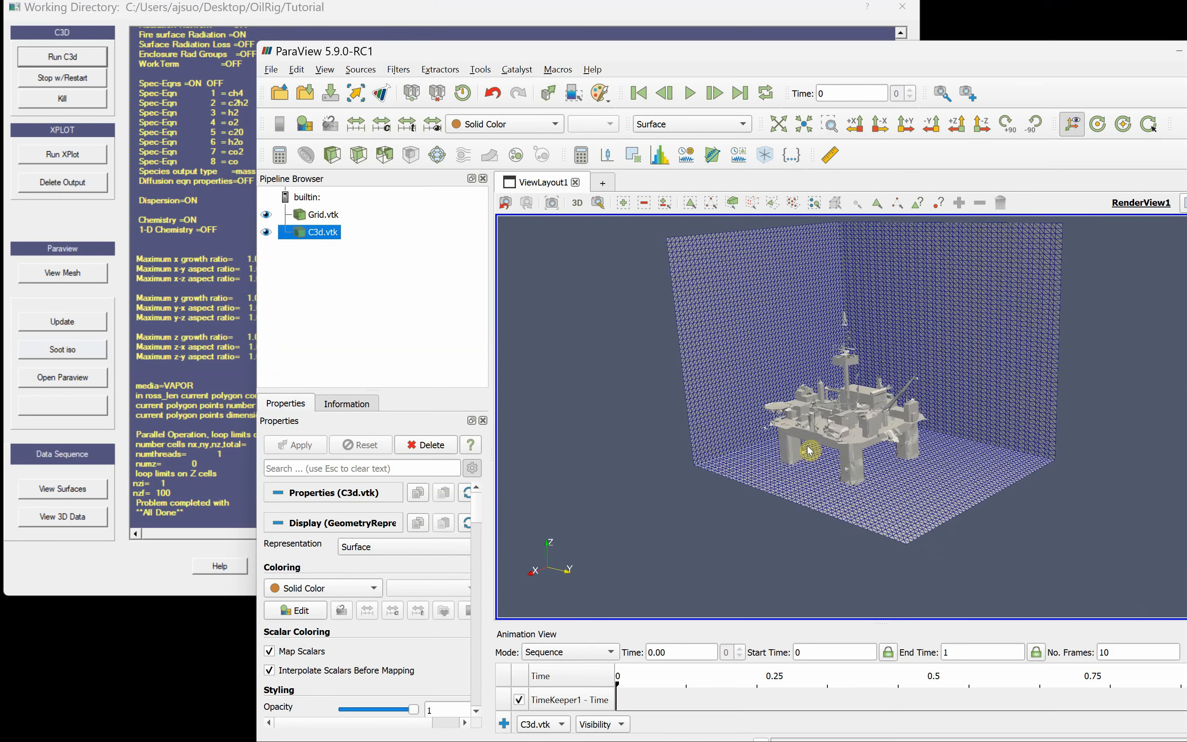
{"action": "scroll", "coordinate": [811, 451], "scroll_direction": "up", "scroll_amount": 5}
{"action": "left_click_drag", "start_coordinate": [828, 500], "coordinate": [874, 497]}
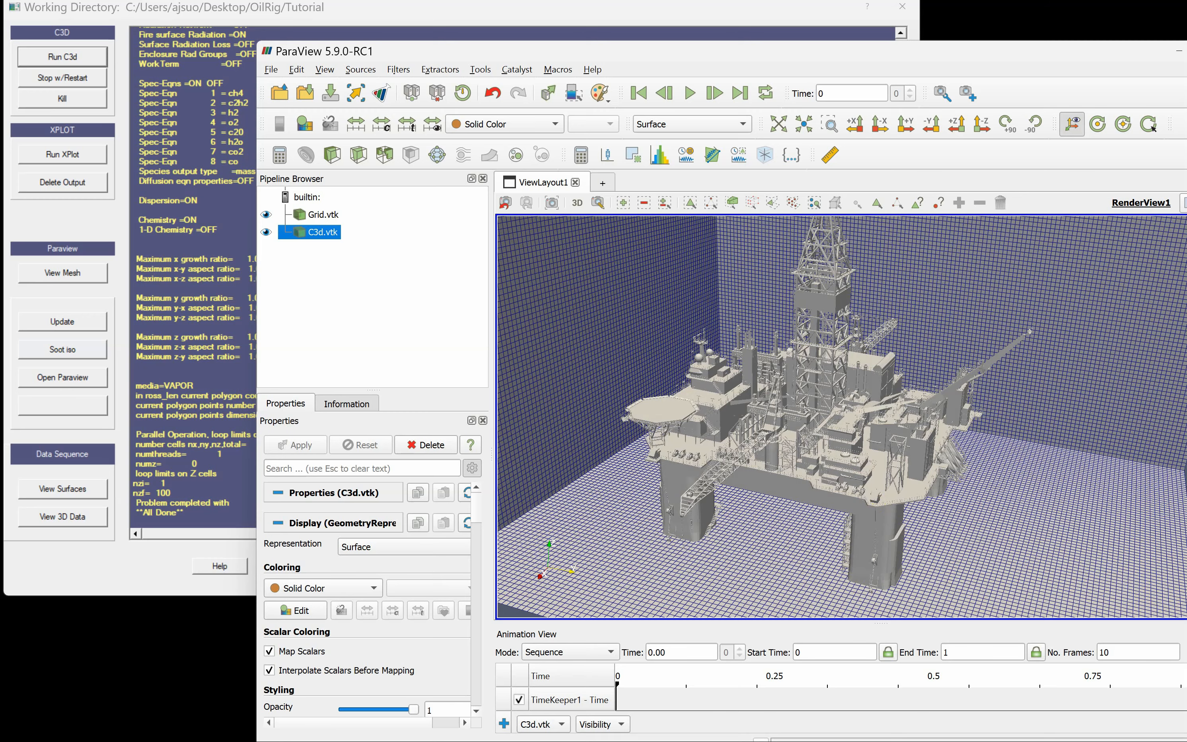
{"action": "left_click", "coordinate": [1179, 51]}
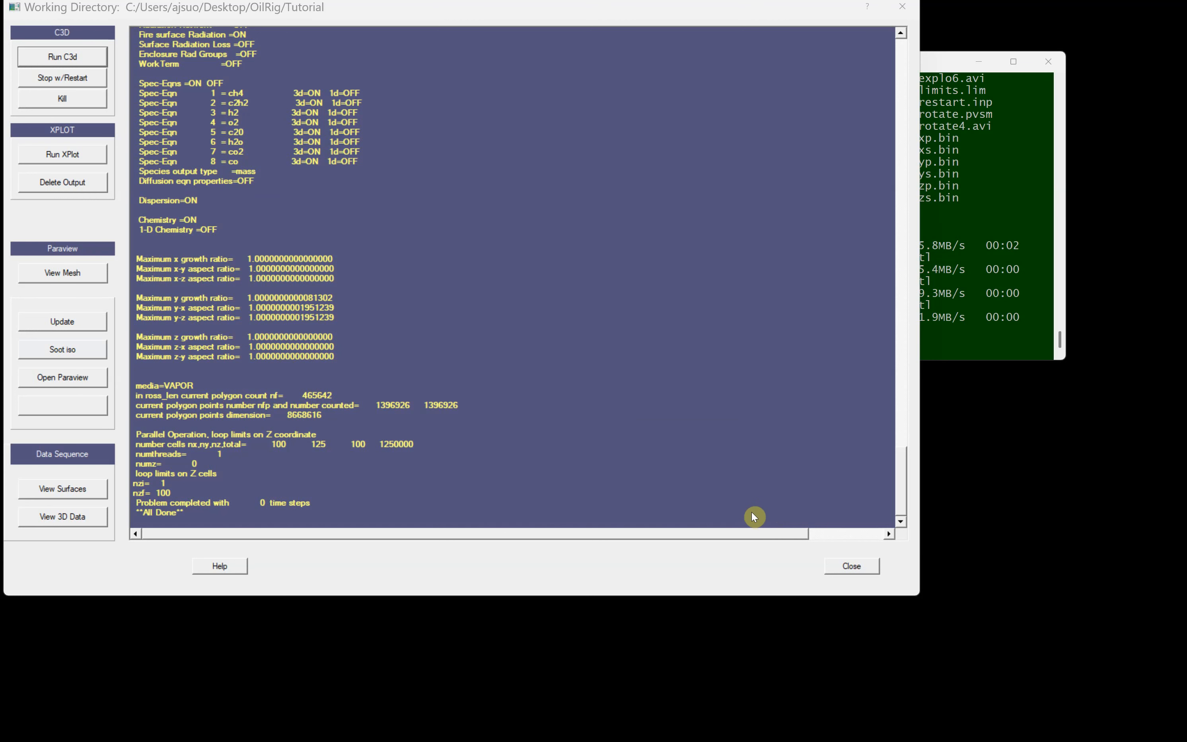
{"action": "left_click", "coordinate": [858, 566]}
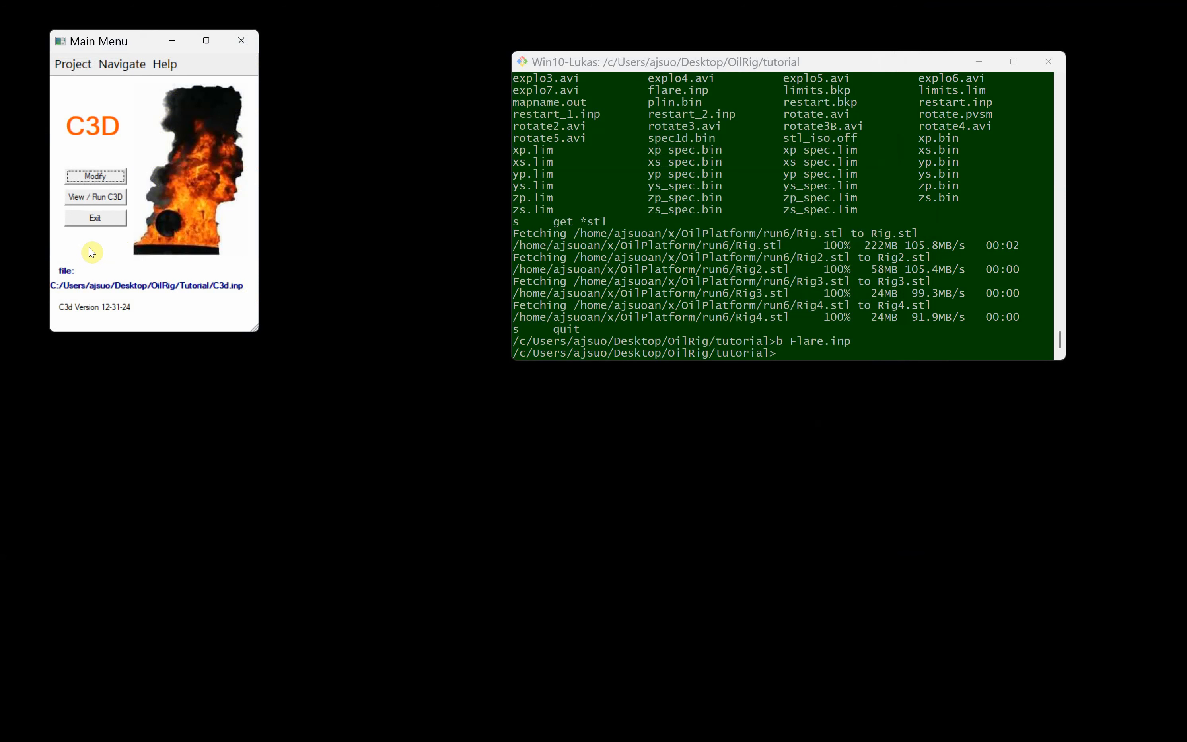
Step: Open the project's 1-D sub grids for modification and add a third sub grid named blowout
{"action": "left_click", "coordinate": [94, 176]}
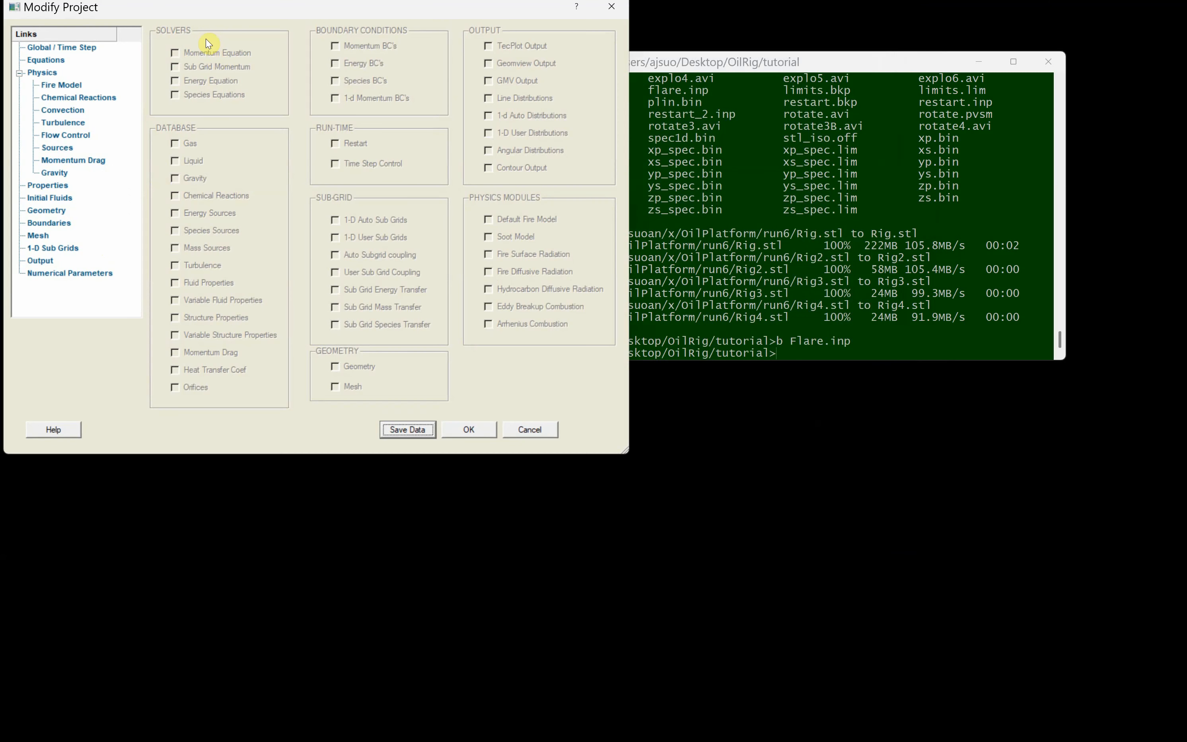
{"action": "left_click_drag", "start_coordinate": [187, 14], "coordinate": [256, 99]}
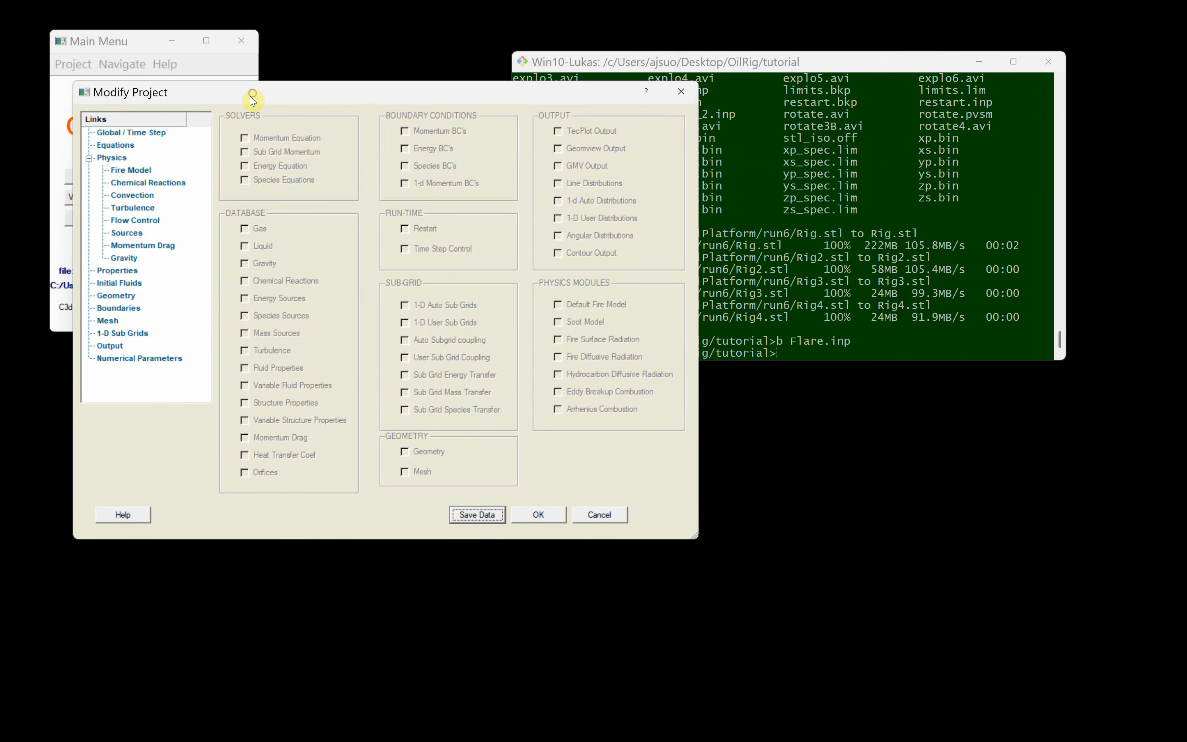
{"action": "left_click", "coordinate": [120, 333]}
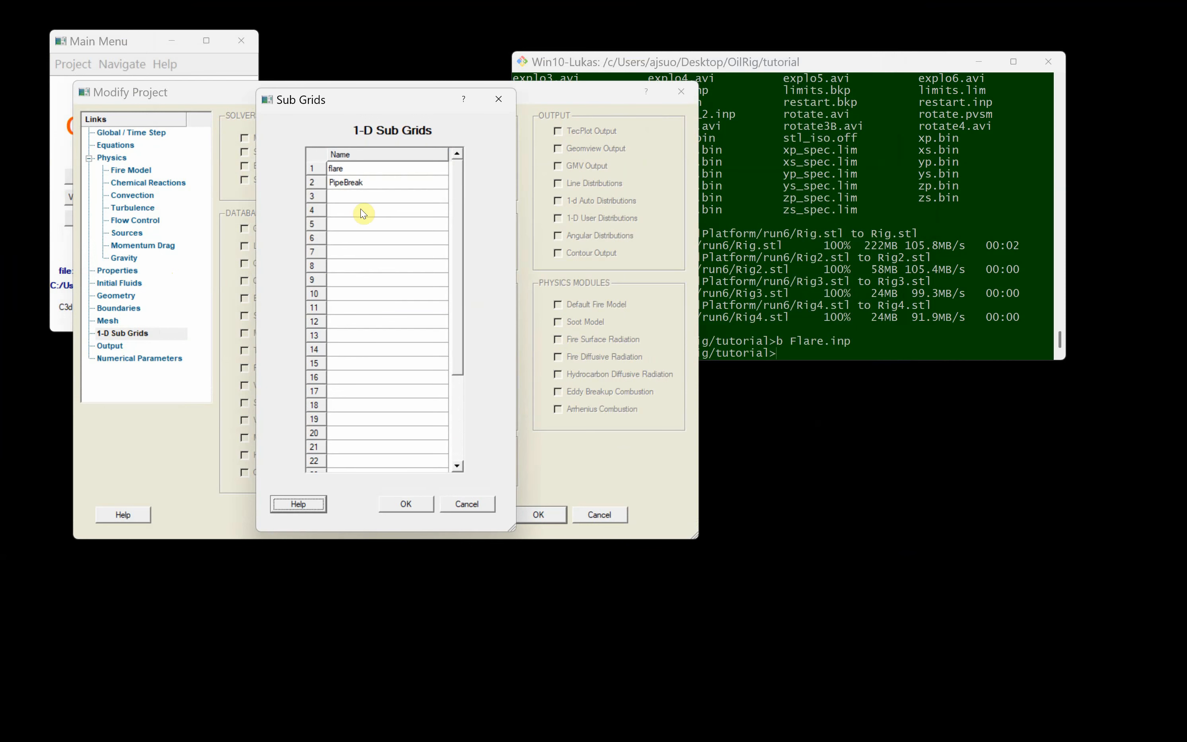
{"action": "right_click", "coordinate": [332, 196]}
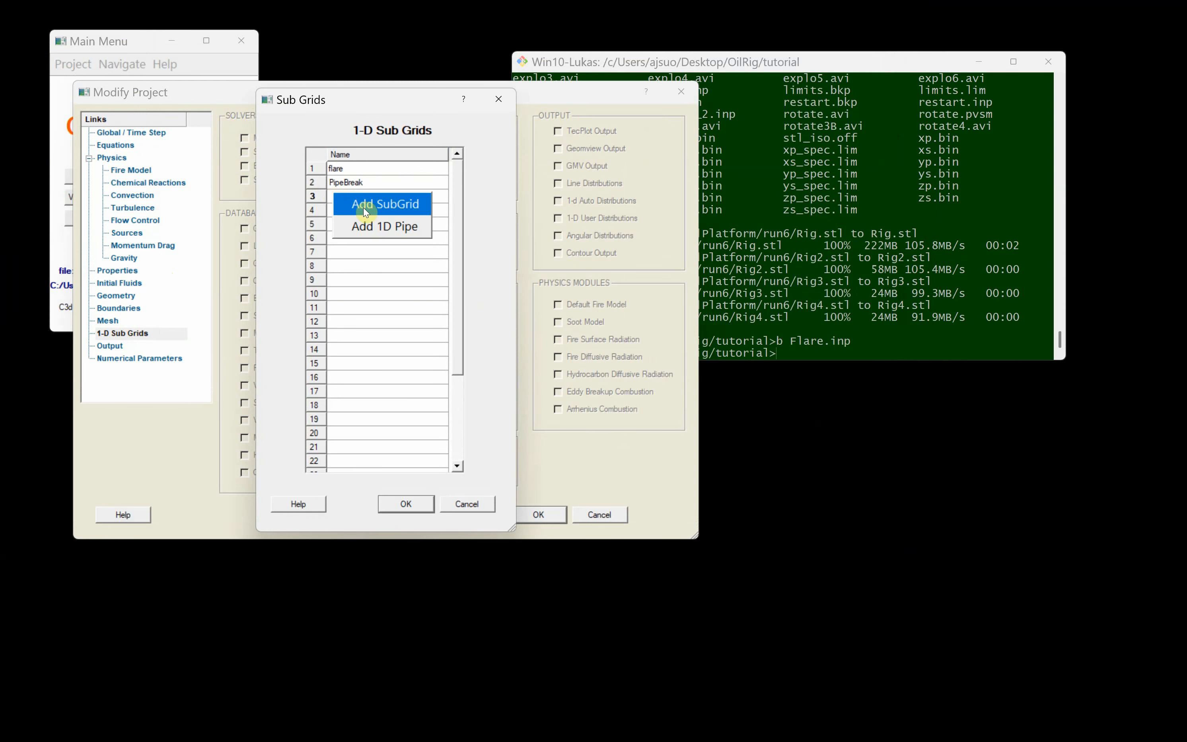
{"action": "left_click", "coordinate": [363, 206]}
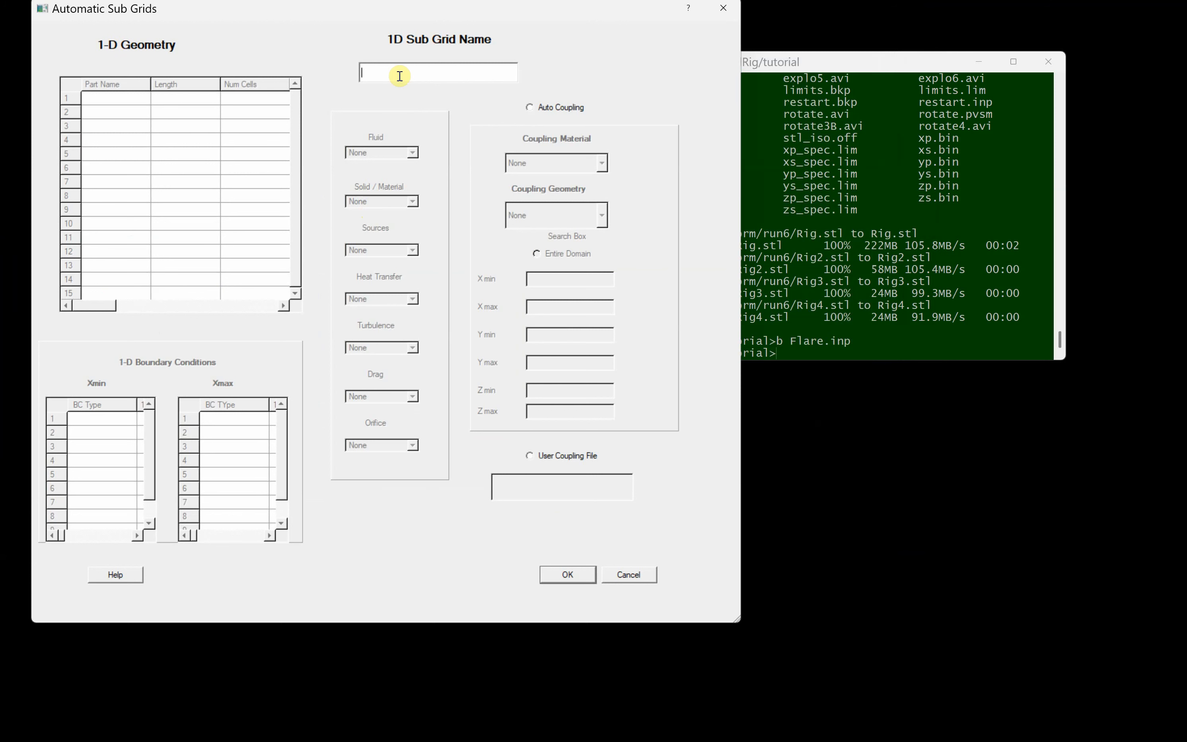
{"action": "left_click", "coordinate": [400, 76]}
{"action": "type", "text": "blow"}
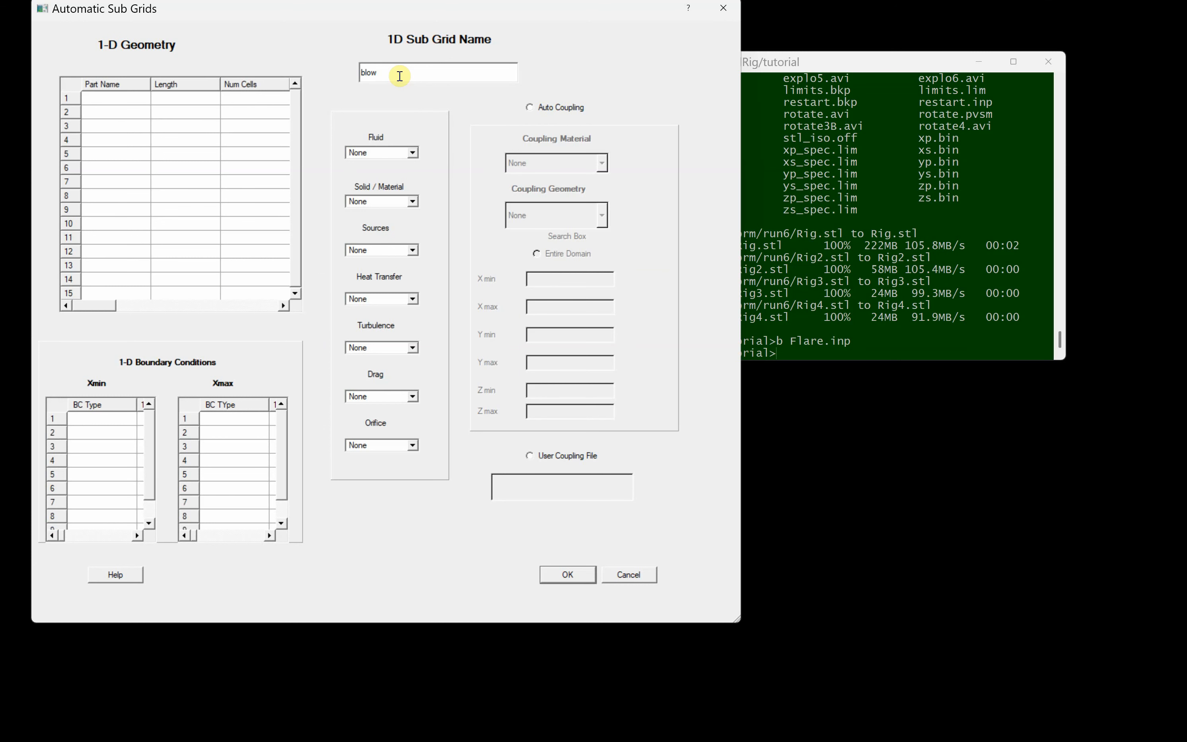
{"action": "type", "text": "out"}
Step: Define the blowout sub grid's geometry as part 1 with length 1 and 1 cell, and set its fluid to ch4
{"action": "left_click", "coordinate": [118, 100]}
{"action": "type", "text": "1"}
{"action": "left_click", "coordinate": [185, 101]}
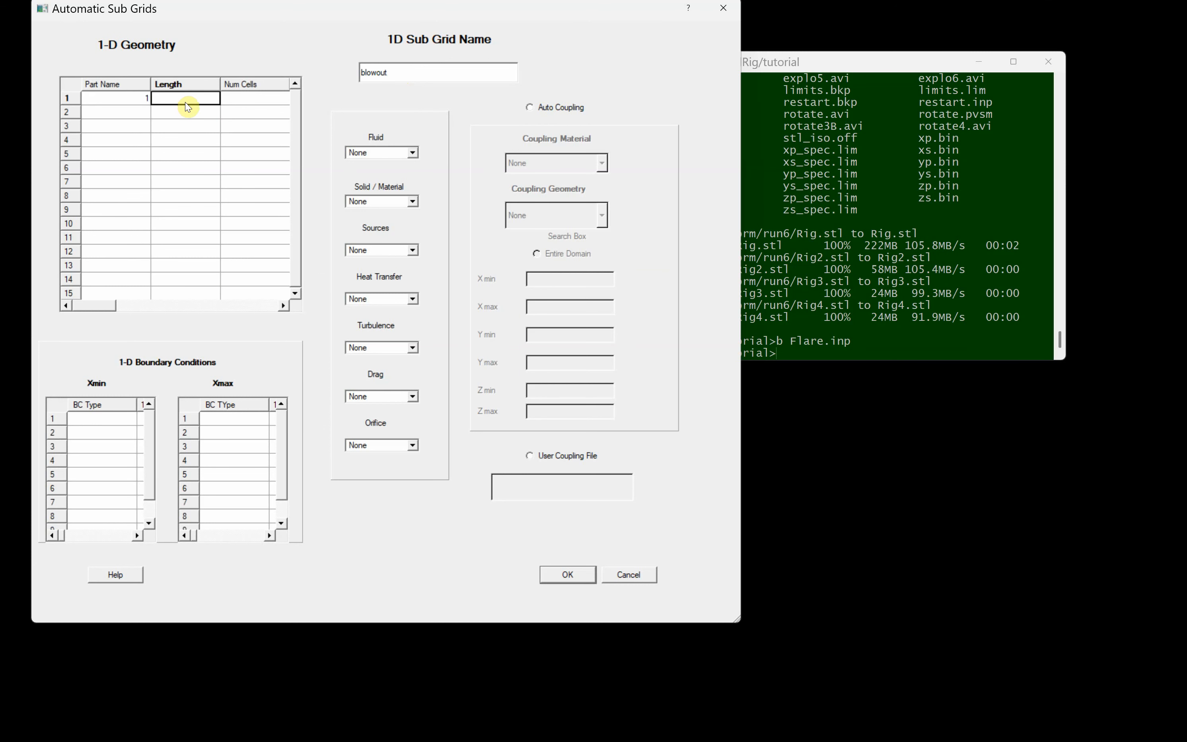
{"action": "type", "text": "1"}
{"action": "left_click", "coordinate": [245, 101]}
{"action": "type", "text": "1"}
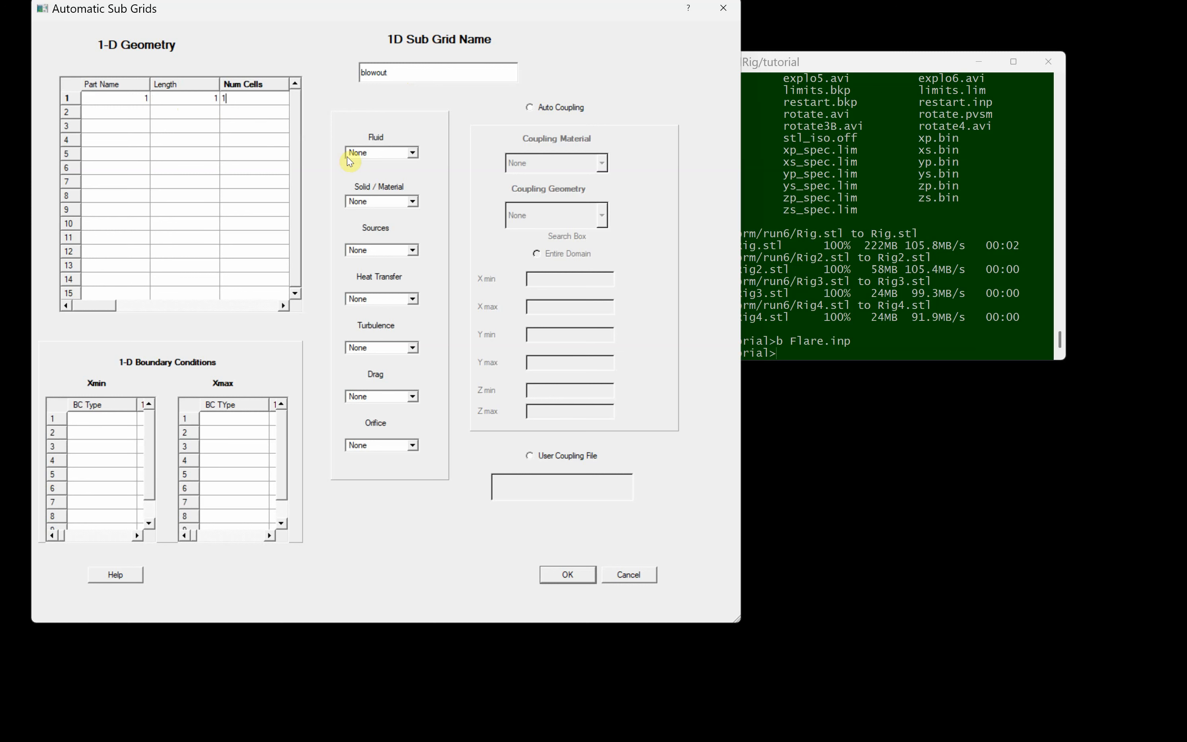
{"action": "left_click", "coordinate": [399, 154]}
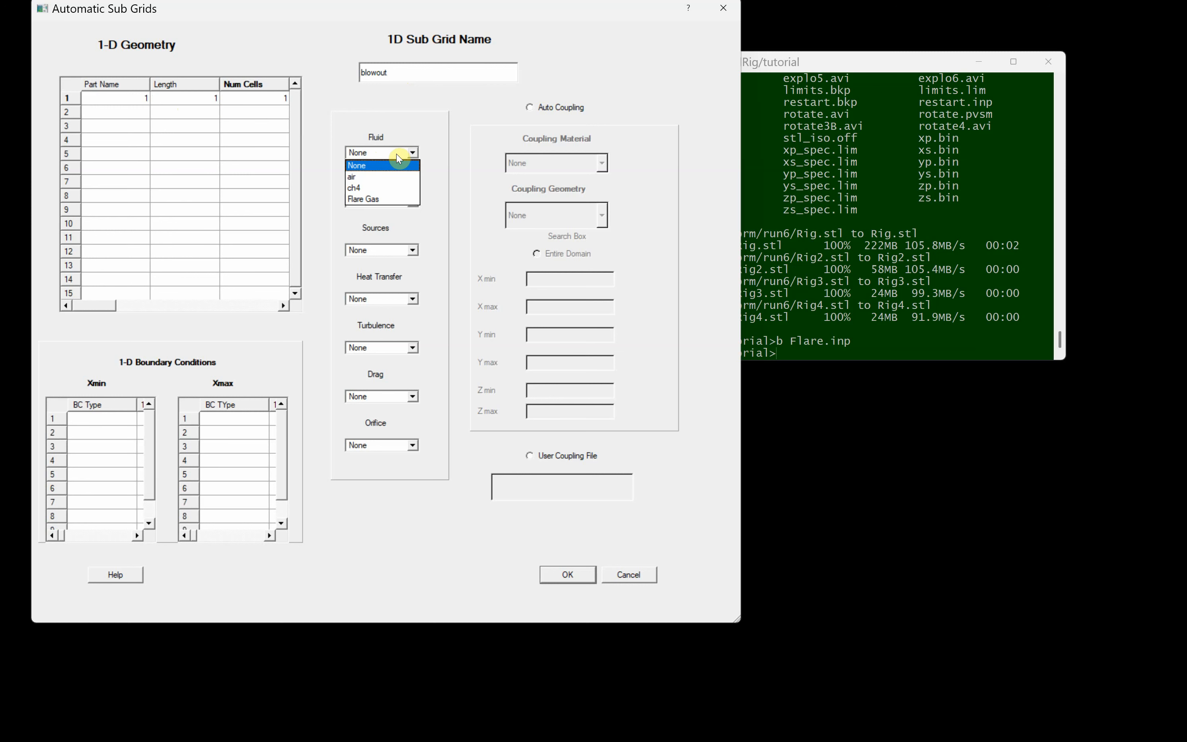
{"action": "left_click", "coordinate": [366, 189]}
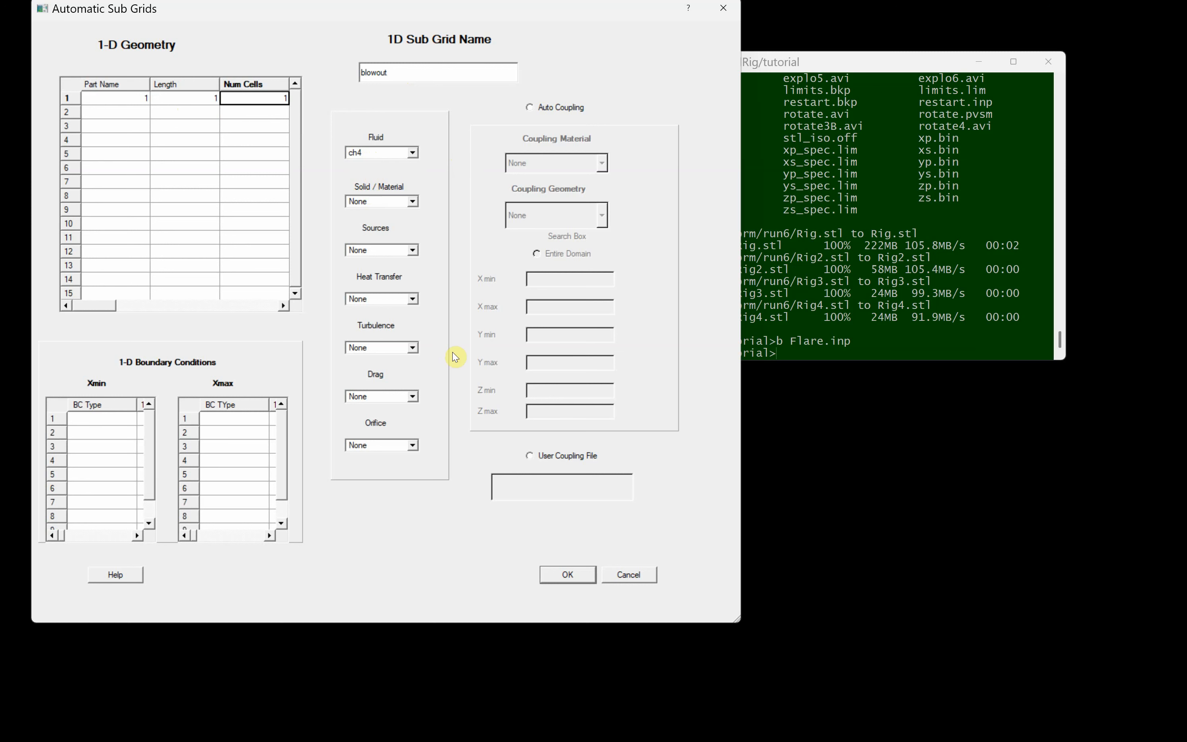
Step: Couple the blowout sub grid through a user coupling file named Blowout.inp
{"action": "left_click", "coordinate": [530, 457]}
{"action": "left_click", "coordinate": [525, 478]}
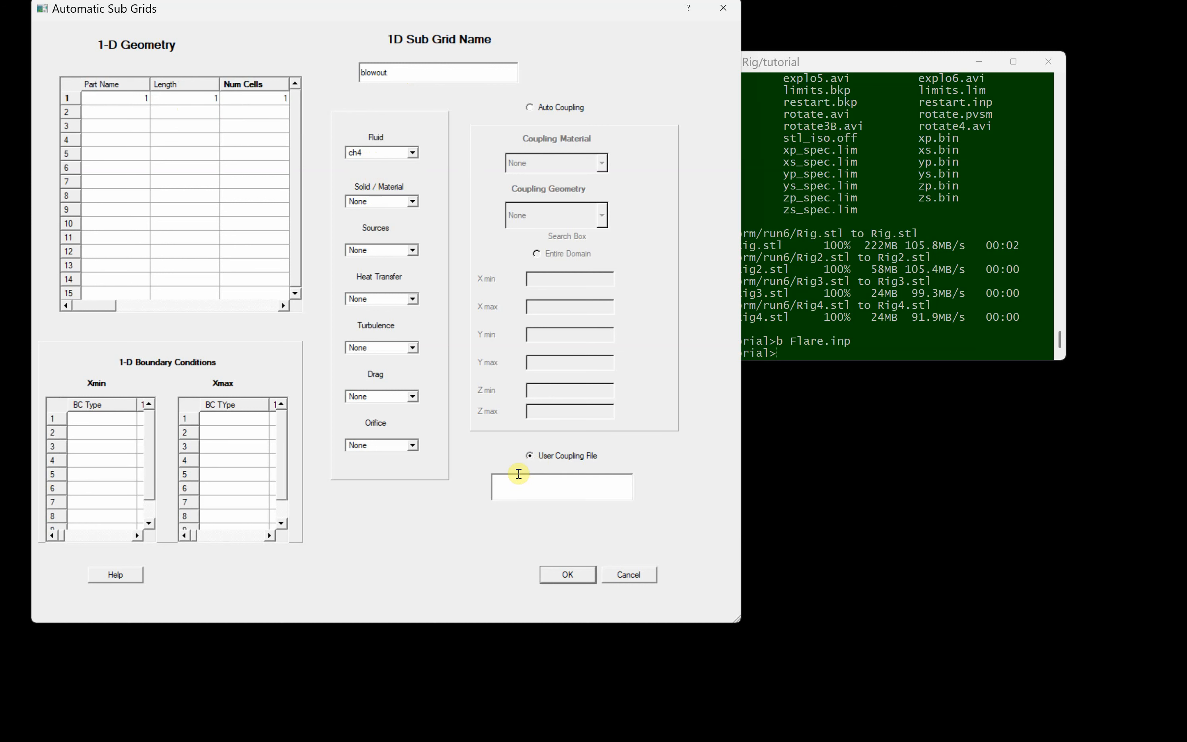
{"action": "type", "text": "Blowout.inp"}
Step: Give the blowout sub grid's Xmin boundary a Momentum type with the 3-D Pressure condition
{"action": "left_click", "coordinate": [91, 422]}
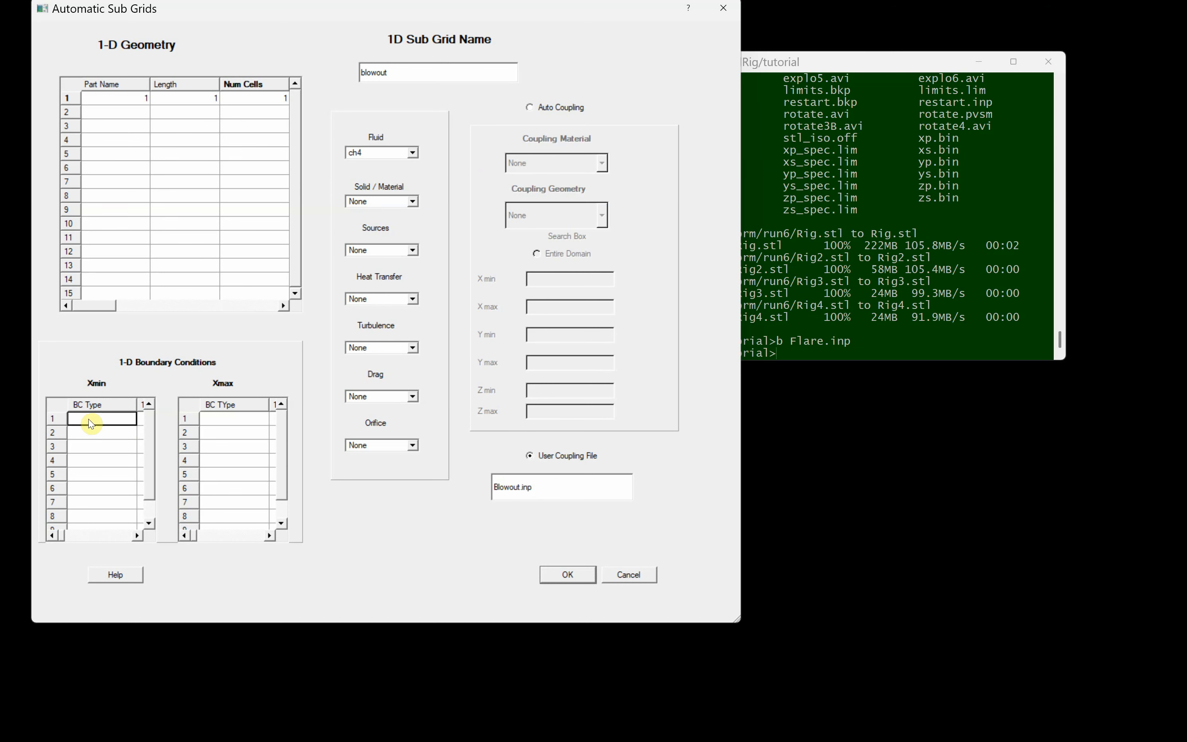
{"action": "double_click", "coordinate": [90, 422]}
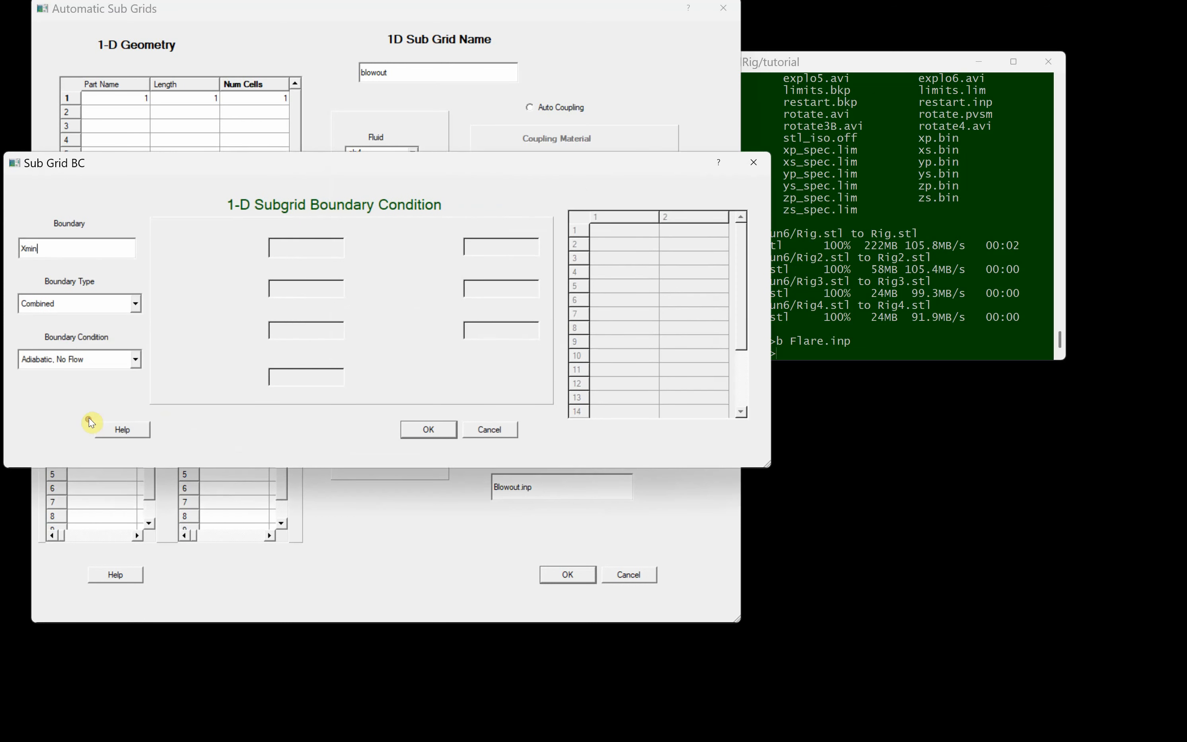
{"action": "left_click", "coordinate": [67, 304]}
{"action": "left_click", "coordinate": [61, 331]}
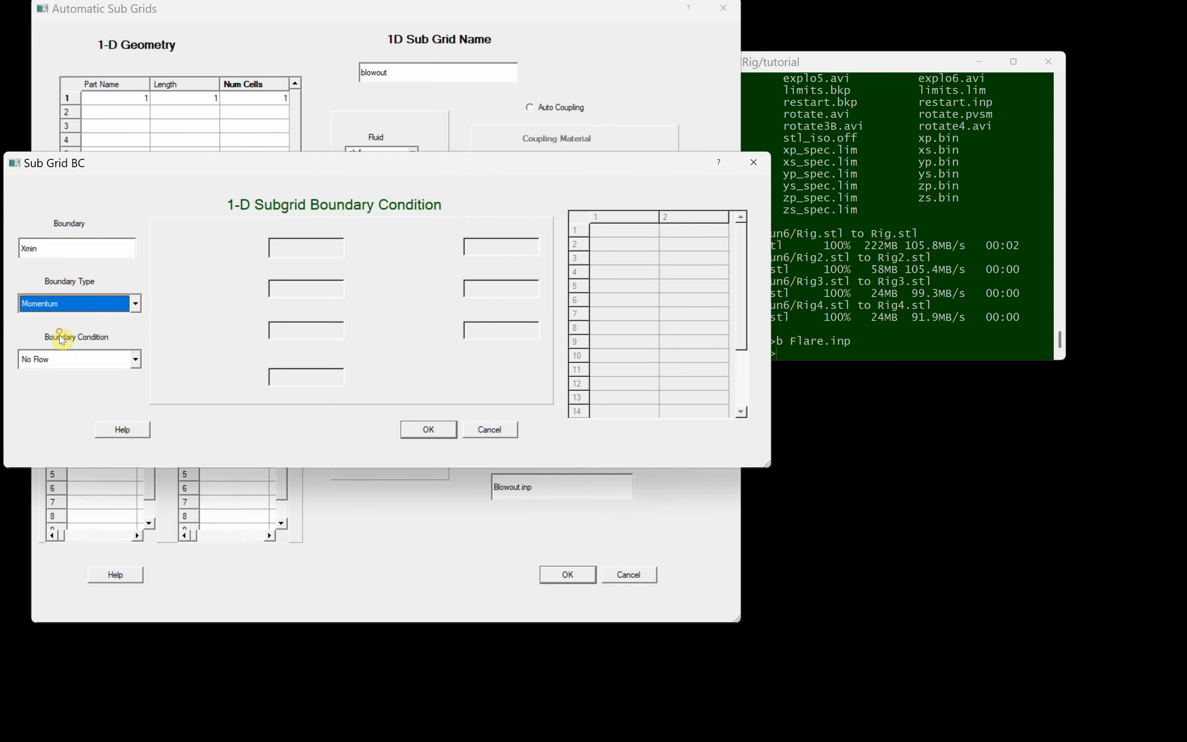
{"action": "left_click", "coordinate": [65, 358]}
{"action": "left_click", "coordinate": [76, 388]}
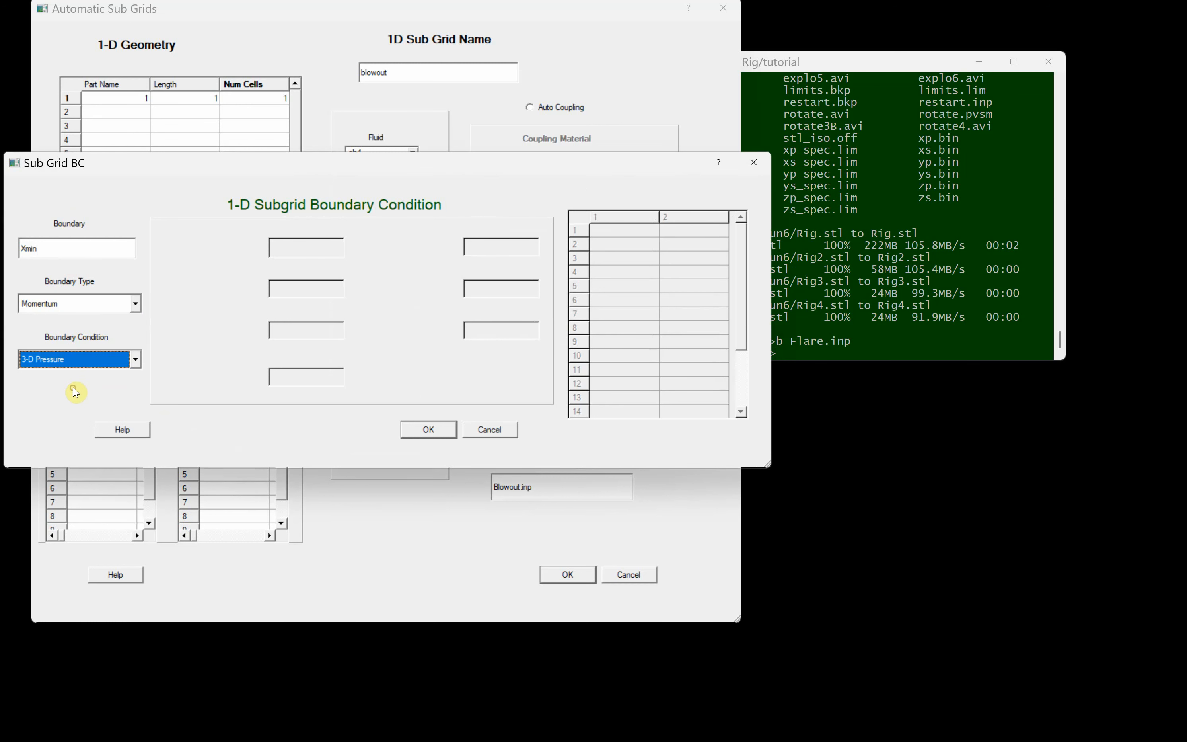
{"action": "left_click", "coordinate": [423, 434]}
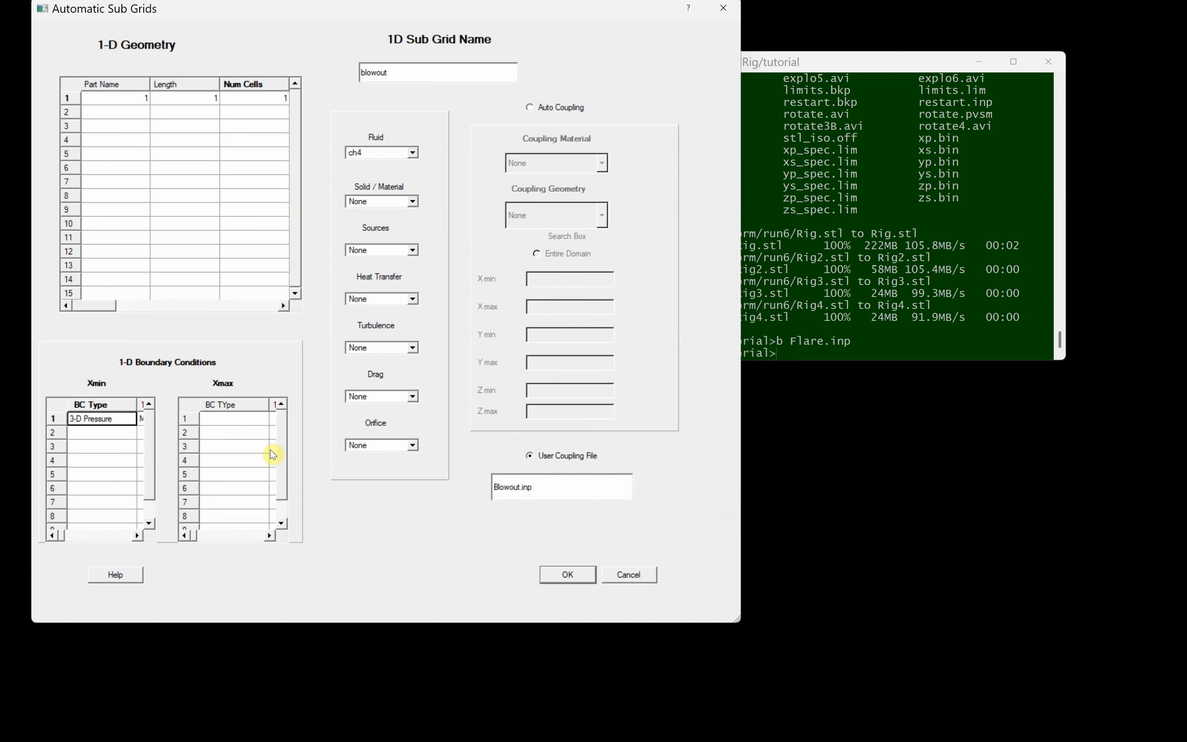
Step: Give the Xmax boundary a Combined Mass Flux & Temp condition with mass flux 200 and temperature 300 K
{"action": "left_click", "coordinate": [236, 418]}
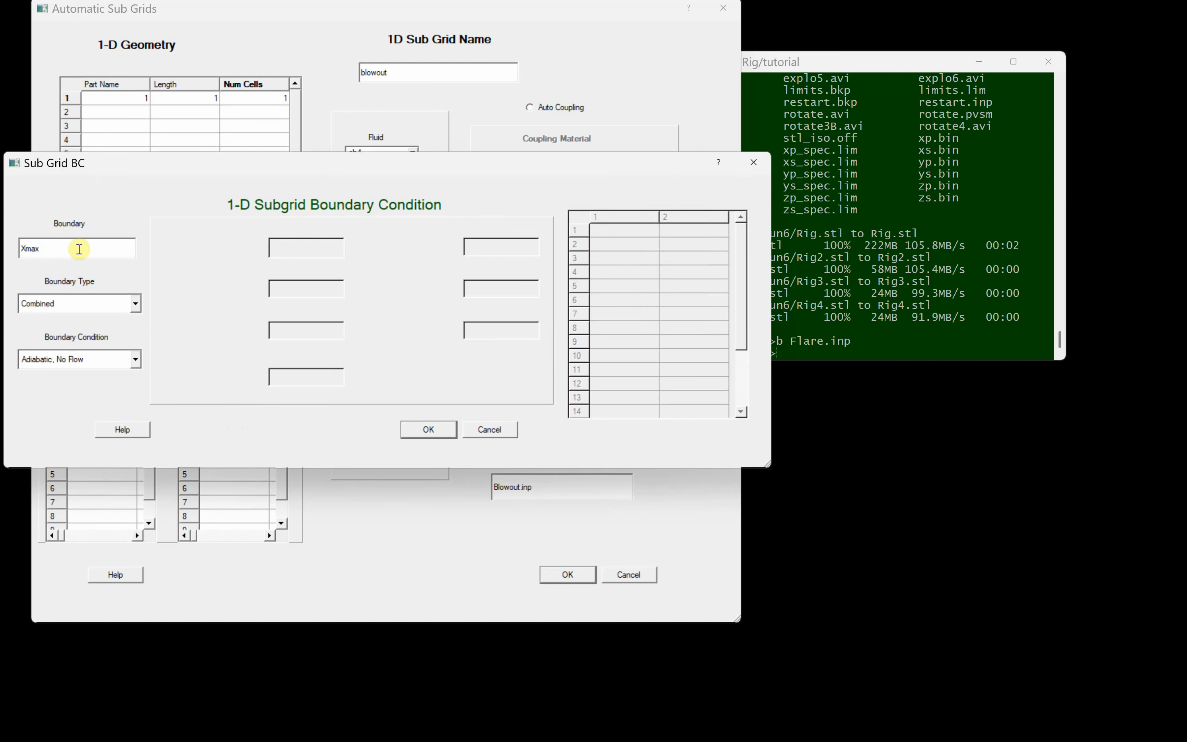
{"action": "left_click", "coordinate": [81, 364]}
{"action": "left_click", "coordinate": [73, 388]}
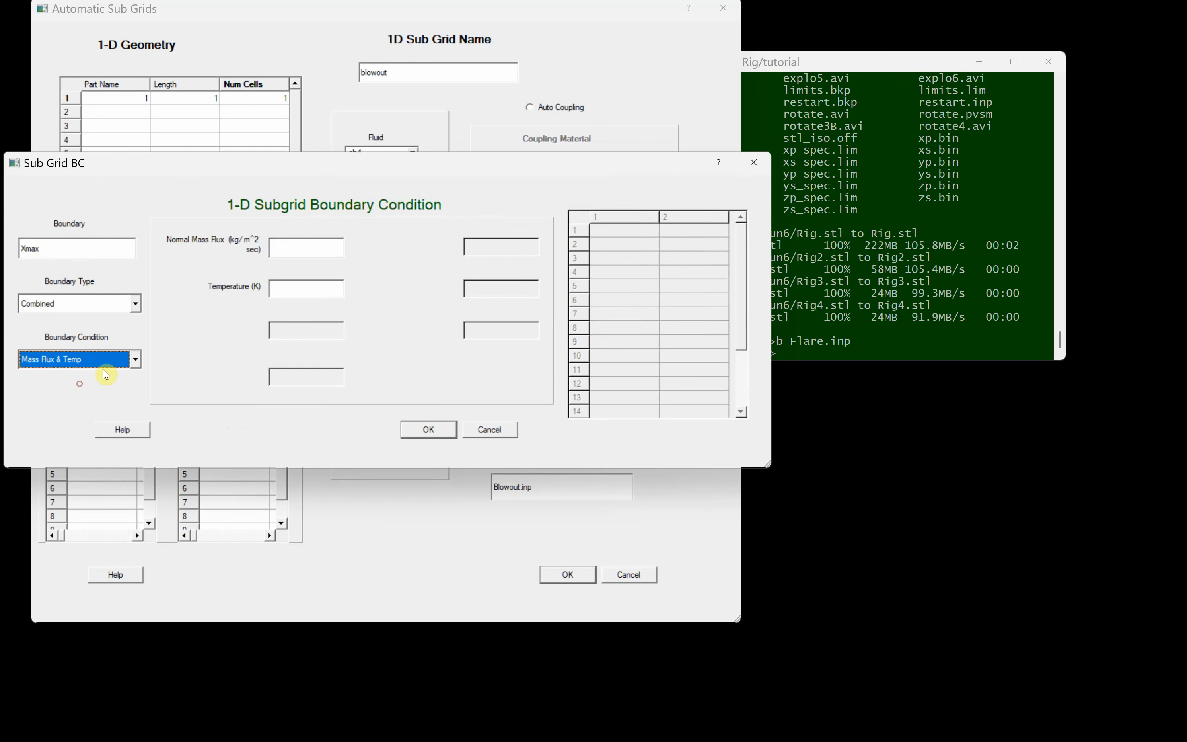
{"action": "left_click", "coordinate": [292, 248]}
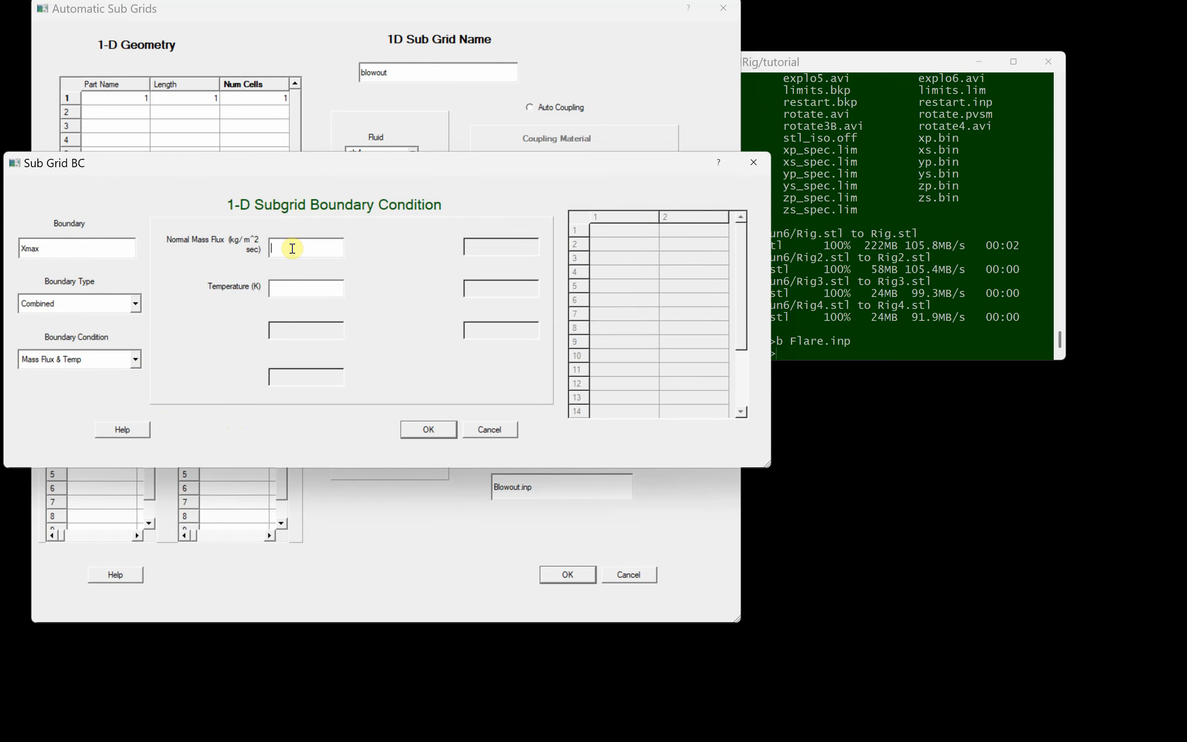
{"action": "type", "text": "200"}
{"action": "left_click", "coordinate": [292, 282]}
{"action": "type", "text": "300"}
{"action": "left_click", "coordinate": [431, 427]}
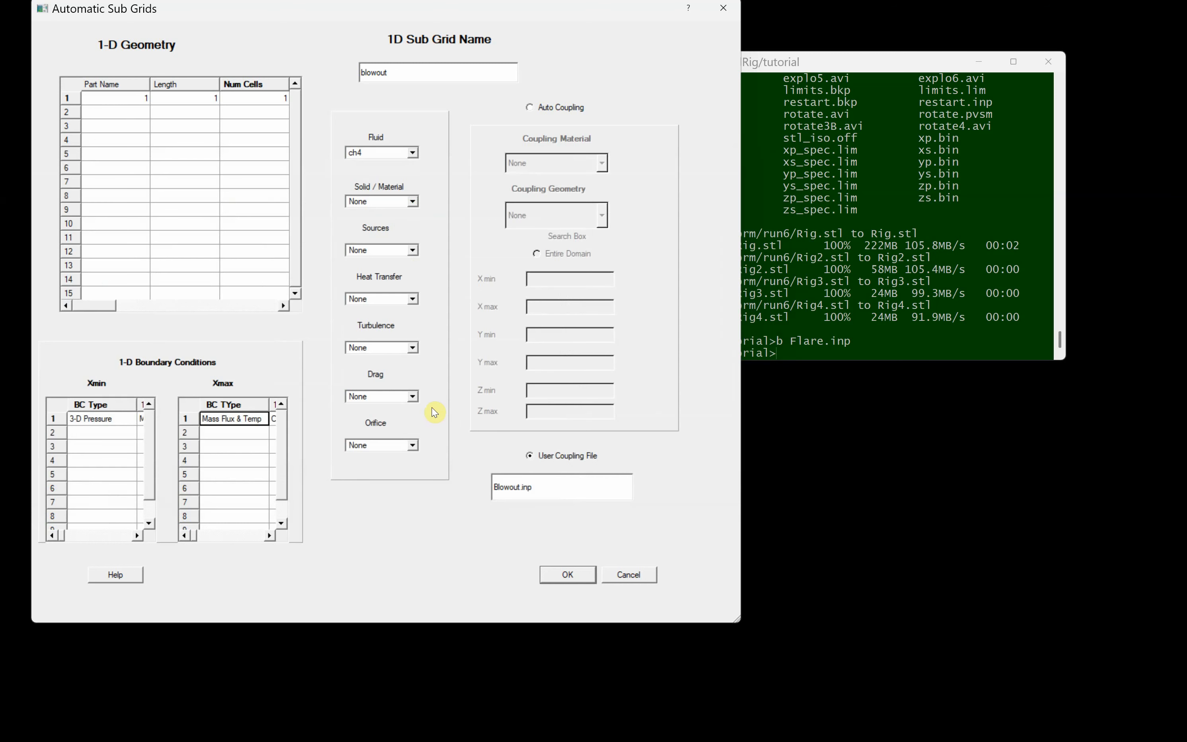
Step: Keep ch4 as the fluid, accept the blowout sub grid and the sub grid list, and switch to the terminal
{"action": "left_click", "coordinate": [393, 154]}
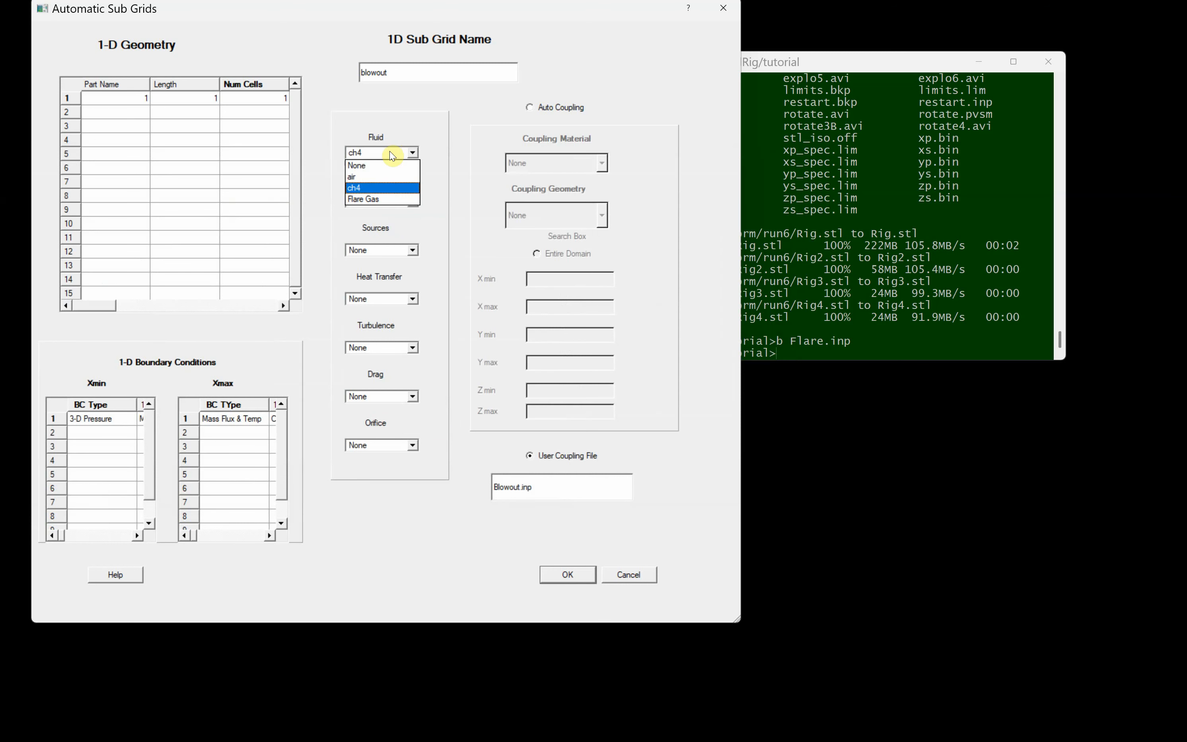
{"action": "left_click", "coordinate": [392, 155]}
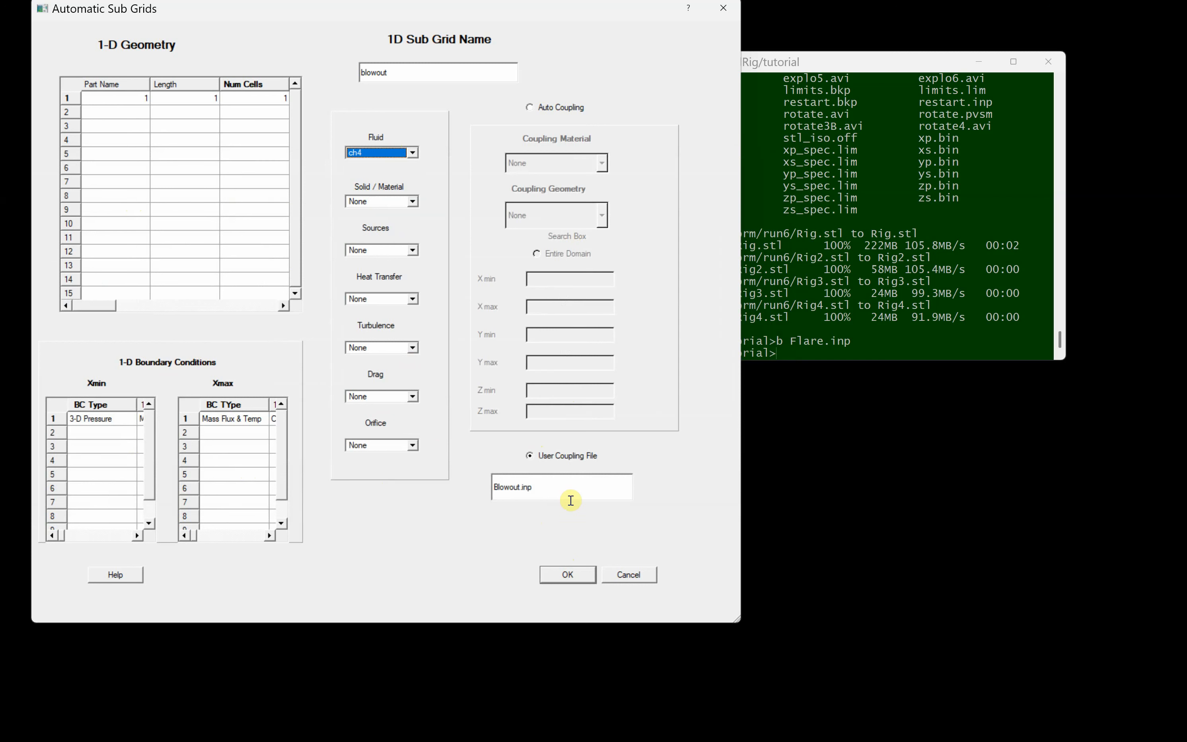
{"action": "left_click", "coordinate": [569, 575]}
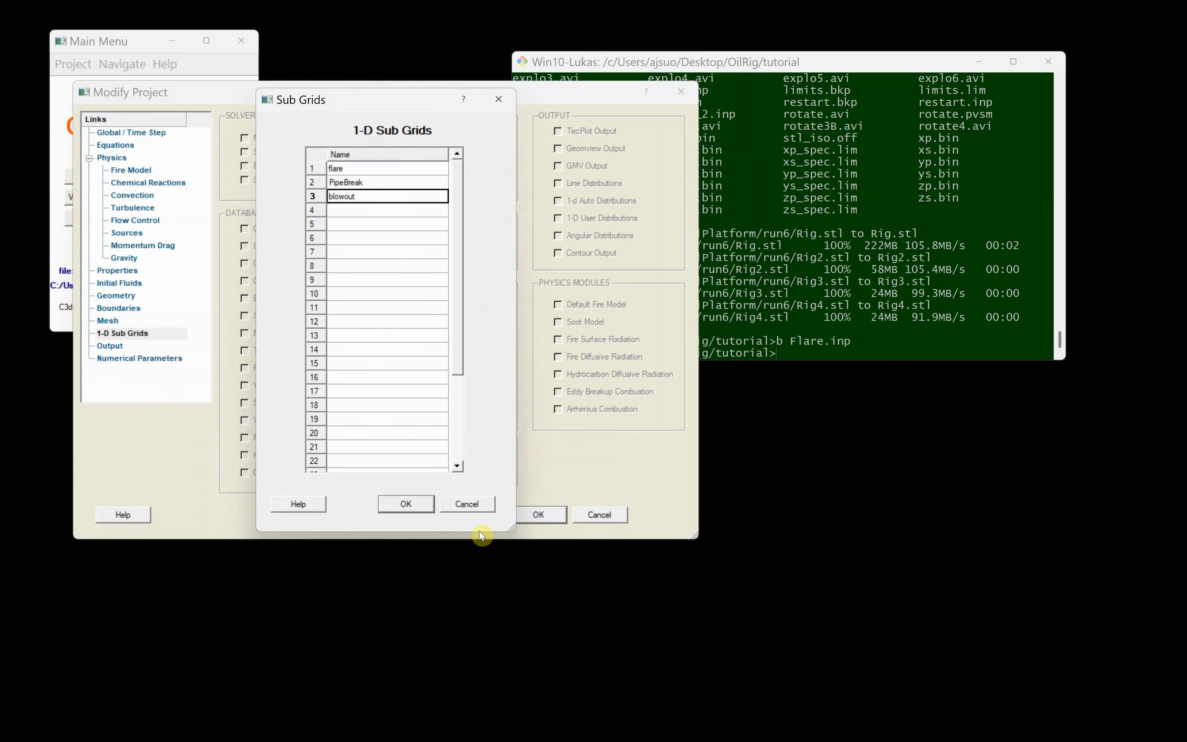
{"action": "left_click", "coordinate": [408, 505]}
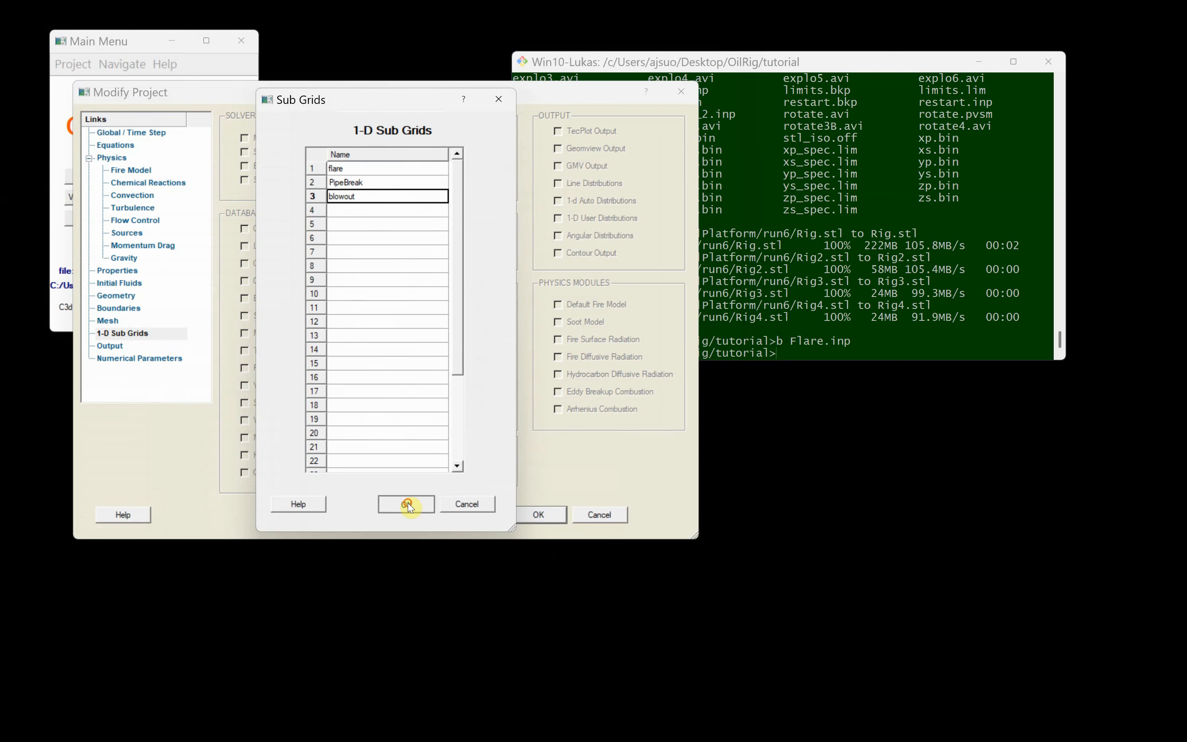
{"action": "left_click", "coordinate": [787, 274]}
{"action": "type", "text": "b "}
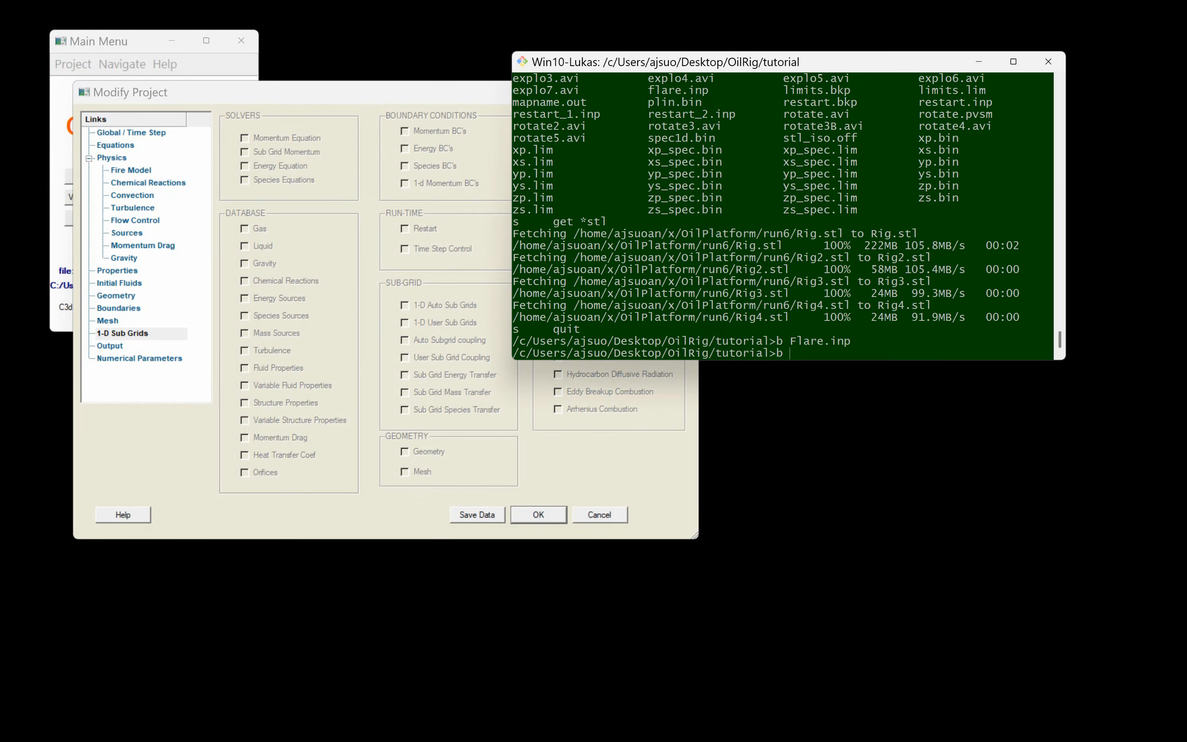
{"action": "type", "text": "Blowout.inp"}
{"action": "key", "text": "BackSpace"}
{"action": "key", "text": "BackSpace"}
{"action": "key", "text": "BackSpace"}
{"action": "key", "text": "BackSpace"}
{"action": "key", "text": "BackSpace"}
{"action": "key", "text": "BackSpace"}
{"action": "key", "text": "BackSpace"}
{"action": "key", "text": "BackSpace"}
{"action": "key", "text": "BackSpace"}
{"action": "key", "text": "BackSpace"}
{"action": "key", "text": "BackSpace"}
{"action": "key", "text": "BackSpace"}
{"action": "key", "text": "BackSpace"}
Step: Copy Flare.inp to Blowout.inp with the cp command
{"action": "type", "text": "cp"}
{"action": "double_click", "coordinate": [804, 341]}
{"action": "type", "text": "Flare.inp"}
{"action": "type", "text": "Blowout.inp"}
{"action": "key", "text": "Return"}
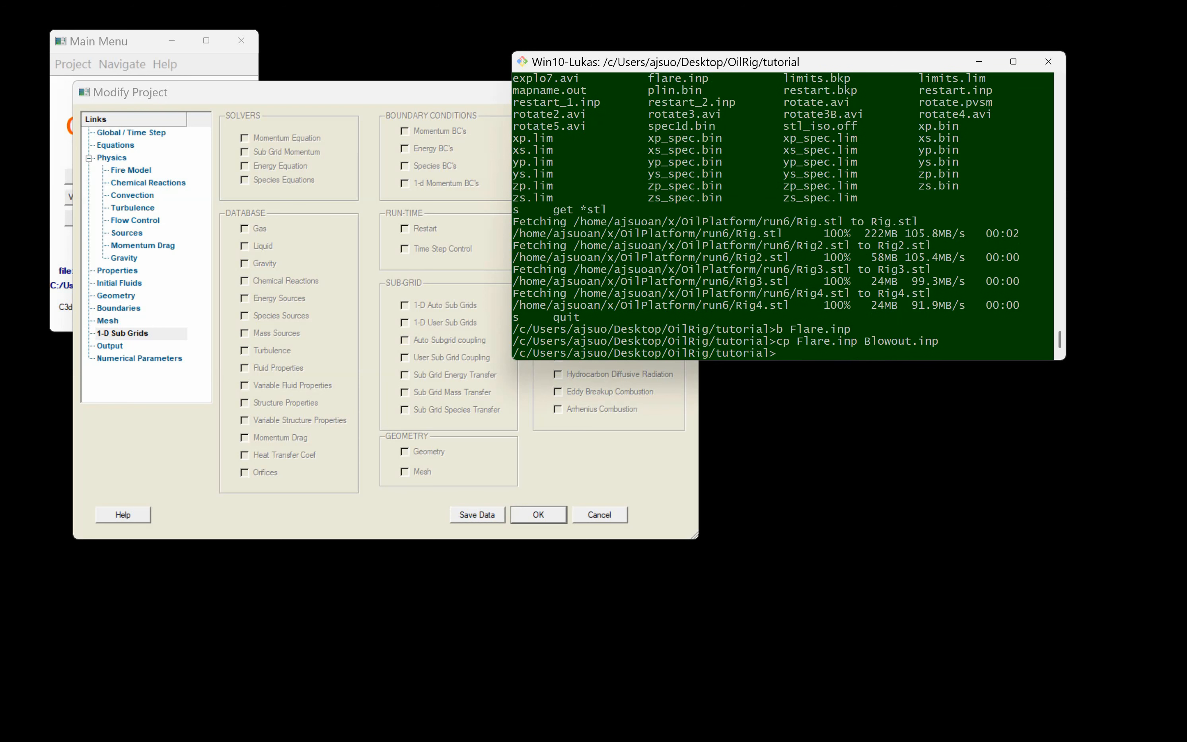
Step: Open Blowout.inp from the terminal in SlickEdit with the b command
{"action": "type", "text": "b"}
{"action": "double_click", "coordinate": [902, 342]}
{"action": "middle_click", "coordinate": [812, 291]}
{"action": "key", "text": "Return"}
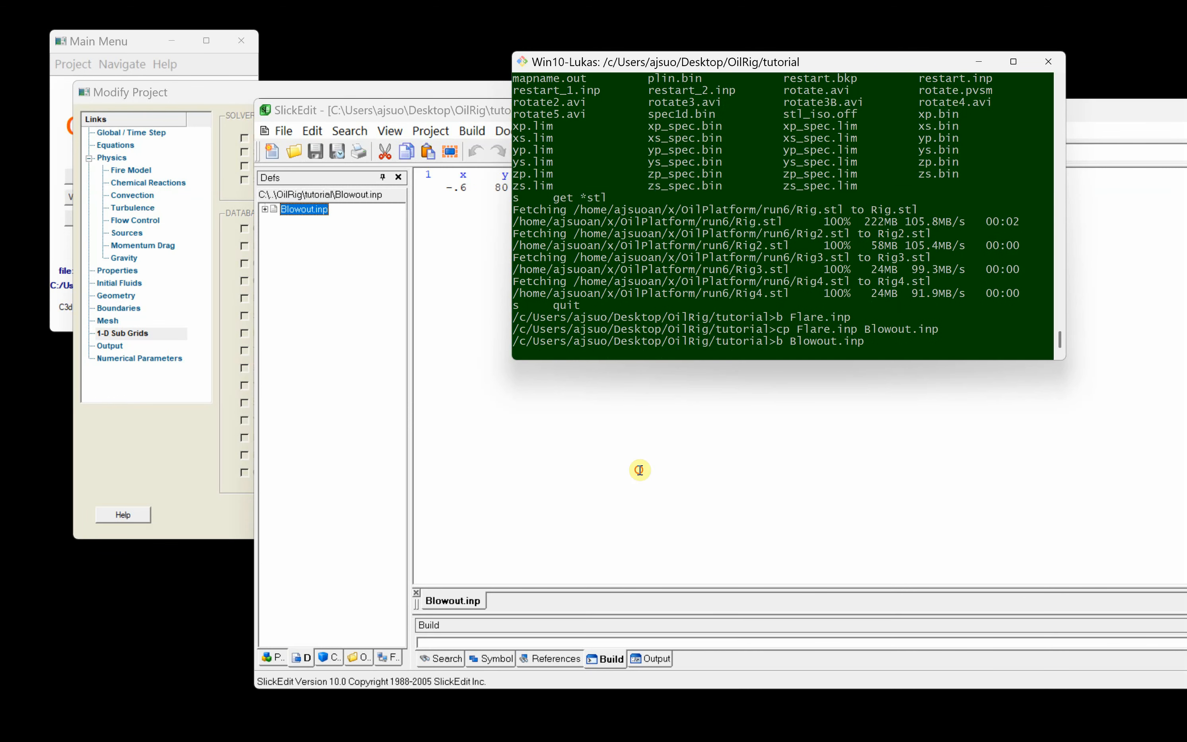
{"action": "left_click", "coordinate": [640, 470]}
Step: Set the blowout coordinates in Blowout.inp to x -.0, y 0 and z 50
{"action": "left_click", "coordinate": [467, 188]}
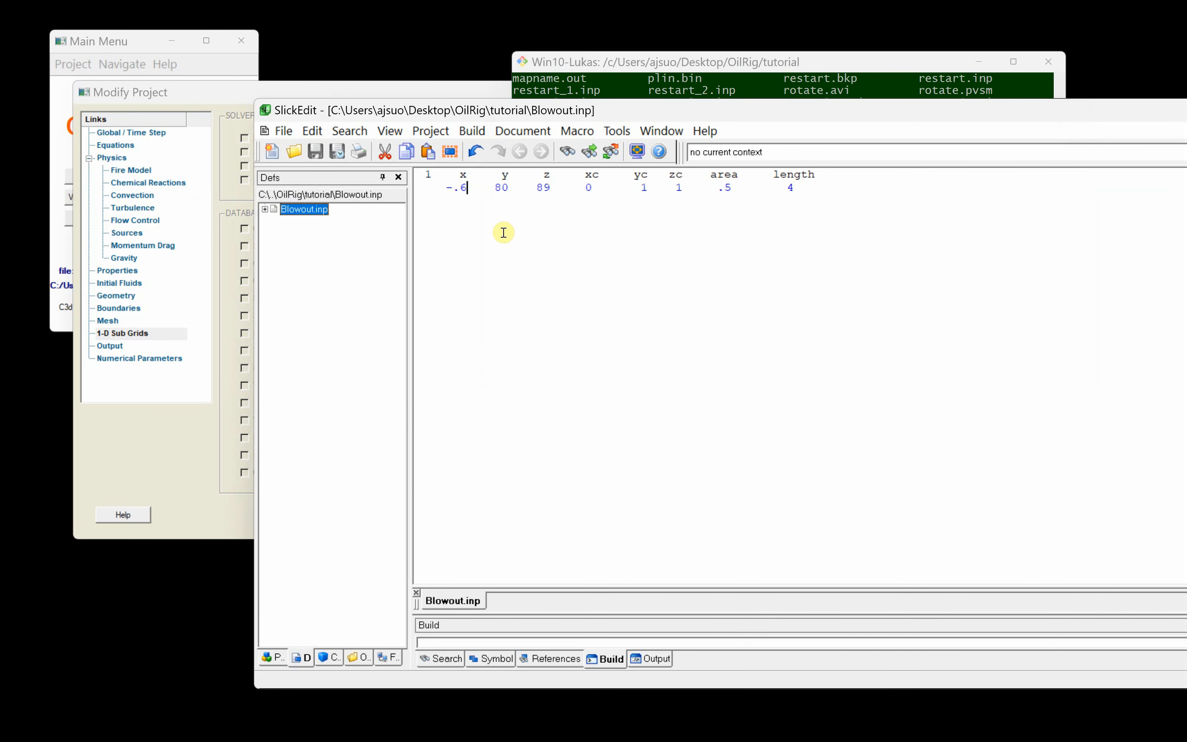
{"action": "key", "text": "BackSpace"}
{"action": "type", "text": "0"}
{"action": "key", "text": "Right"}
{"action": "key", "text": "Right"}
{"action": "key", "text": "Delete"}
{"action": "key", "text": "Right"}
{"action": "key", "text": "Right"}
{"action": "key", "text": "Right"}
{"action": "type", "text": "50"}
{"action": "key", "text": "Delete"}
{"action": "key", "text": "Delete"}
Step: Set the yc value to 0 and the length to 10 in Blowout.inp
{"action": "key", "text": "Right"}
{"action": "key", "text": "Right"}
{"action": "key", "text": "Right"}
{"action": "key", "text": "Right"}
{"action": "key", "text": "Right"}
{"action": "key", "text": "Right"}
{"action": "key", "text": "Right"}
{"action": "key", "text": "Right"}
{"action": "key", "text": "Right"}
{"action": "key", "text": "Right"}
{"action": "type", "text": "0"}
{"action": "key", "text": "Delete"}
{"action": "key", "text": "Right"}
{"action": "key", "text": "Right"}
{"action": "key", "text": "Right"}
{"action": "key", "text": "Right"}
{"action": "key", "text": "Right"}
{"action": "key", "text": "Right"}
{"action": "key", "text": "Right"}
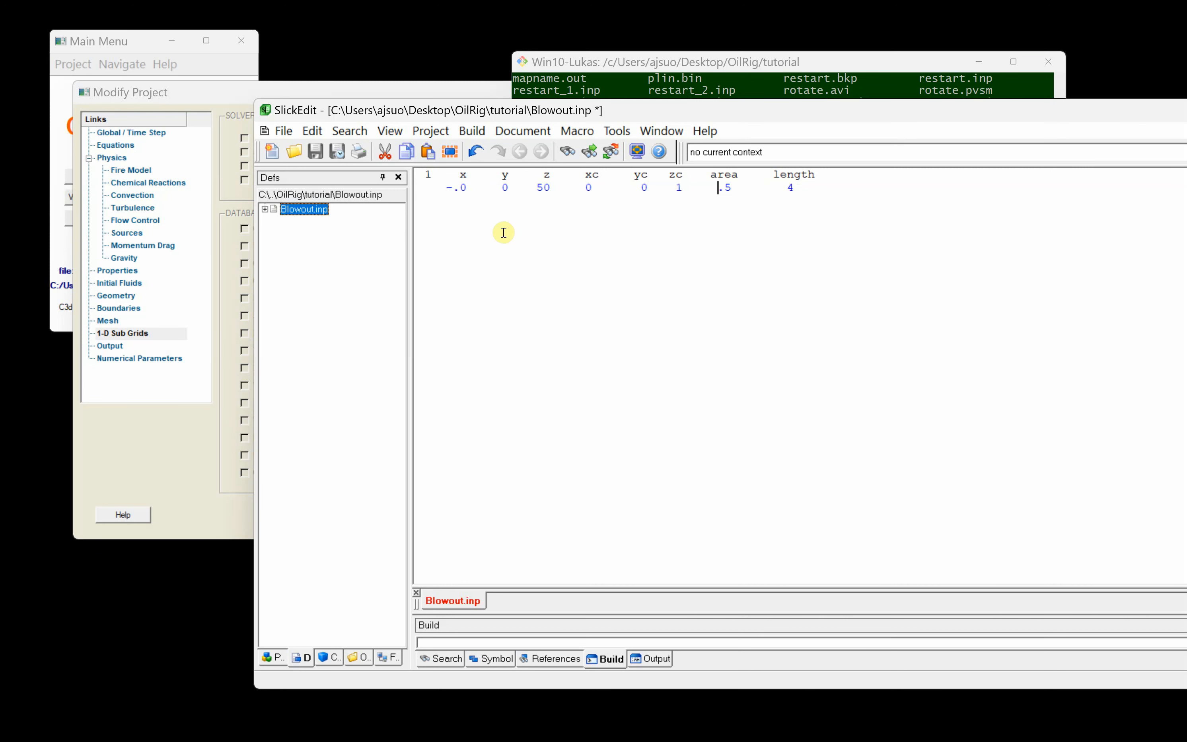
{"action": "key", "text": "BackSpace"}
{"action": "key", "text": "Right"}
{"action": "key", "text": "Left"}
{"action": "key", "text": "Right"}
{"action": "key", "text": "Right"}
{"action": "key", "text": "Right"}
{"action": "key", "text": "Right"}
{"action": "key", "text": "Right"}
{"action": "key", "text": "Right"}
{"action": "key", "text": "Right"}
{"action": "key", "text": "Right"}
{"action": "key", "text": "Right"}
{"action": "key", "text": "Left"}
{"action": "key", "text": "Delete"}
{"action": "type", "text": "10"}
Step: Save Blowout.inp and close SlickEdit
{"action": "key", "text": "Left"}
{"action": "key", "text": "Left"}
{"action": "key", "text": "ctrl+s"}
{"action": "key", "text": "ctrl+s"}
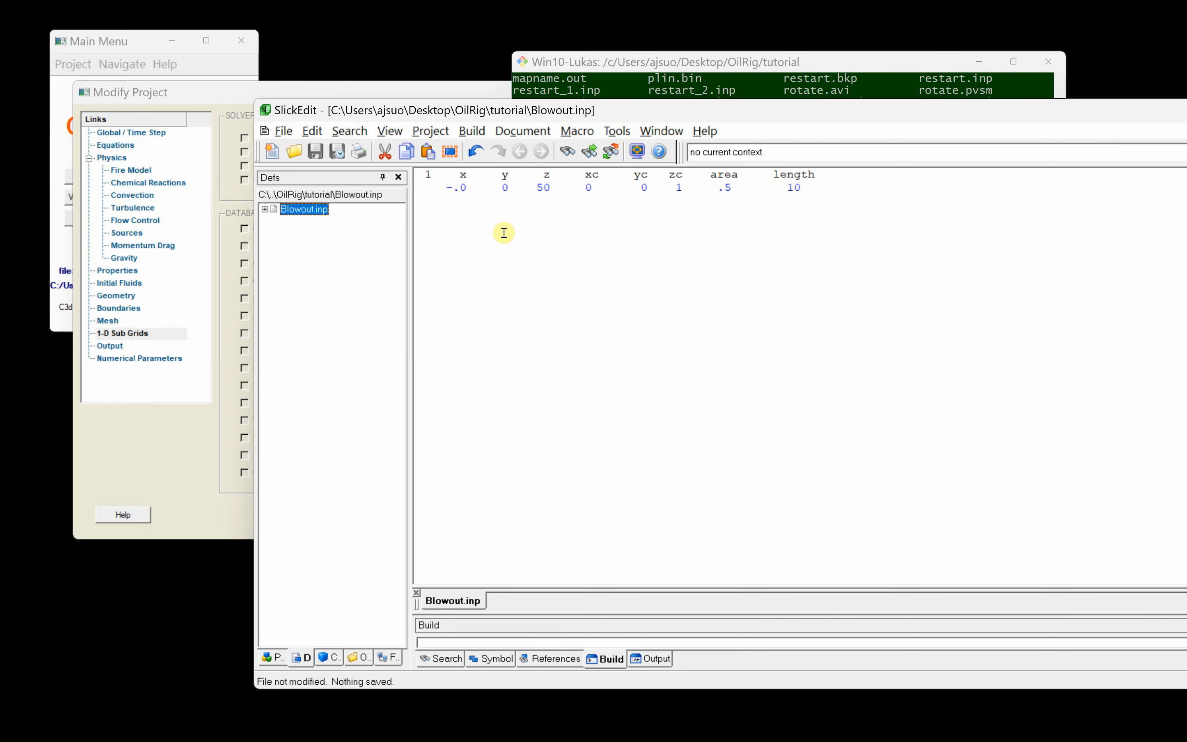
{"action": "key", "text": "alt+F4"}
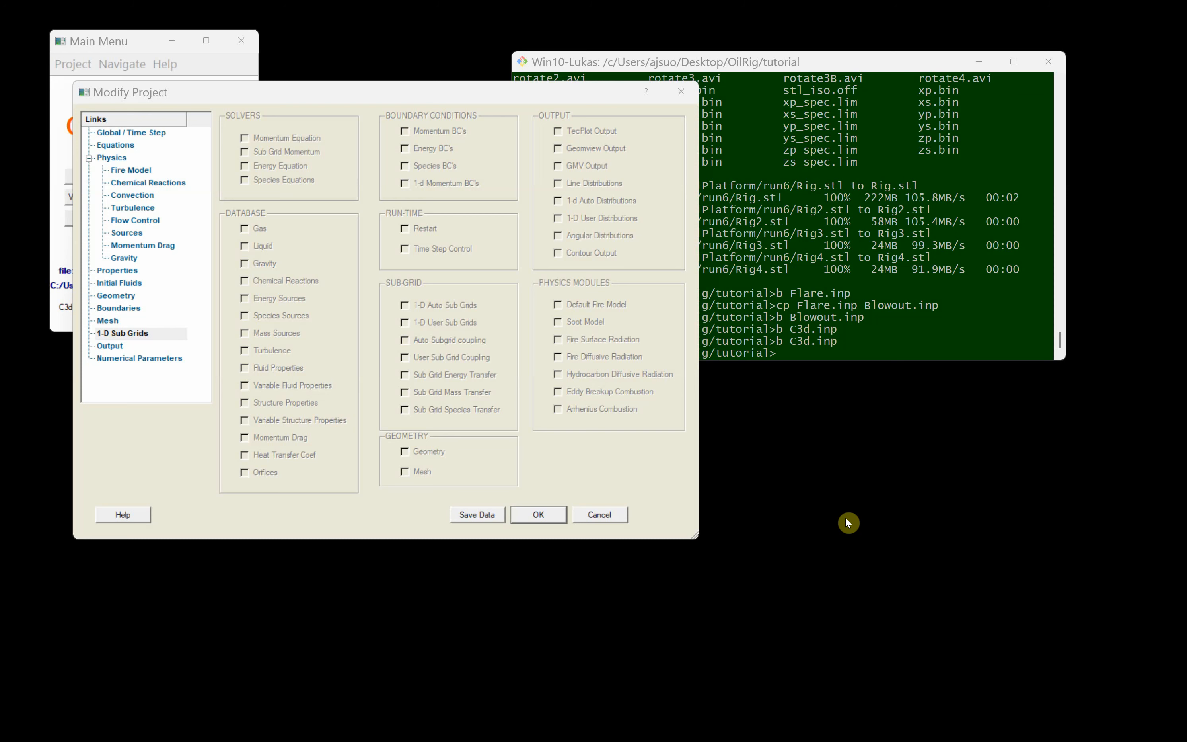
Step: Save the modified project data in C3D and run the calculation again
{"action": "left_click", "coordinate": [474, 514]}
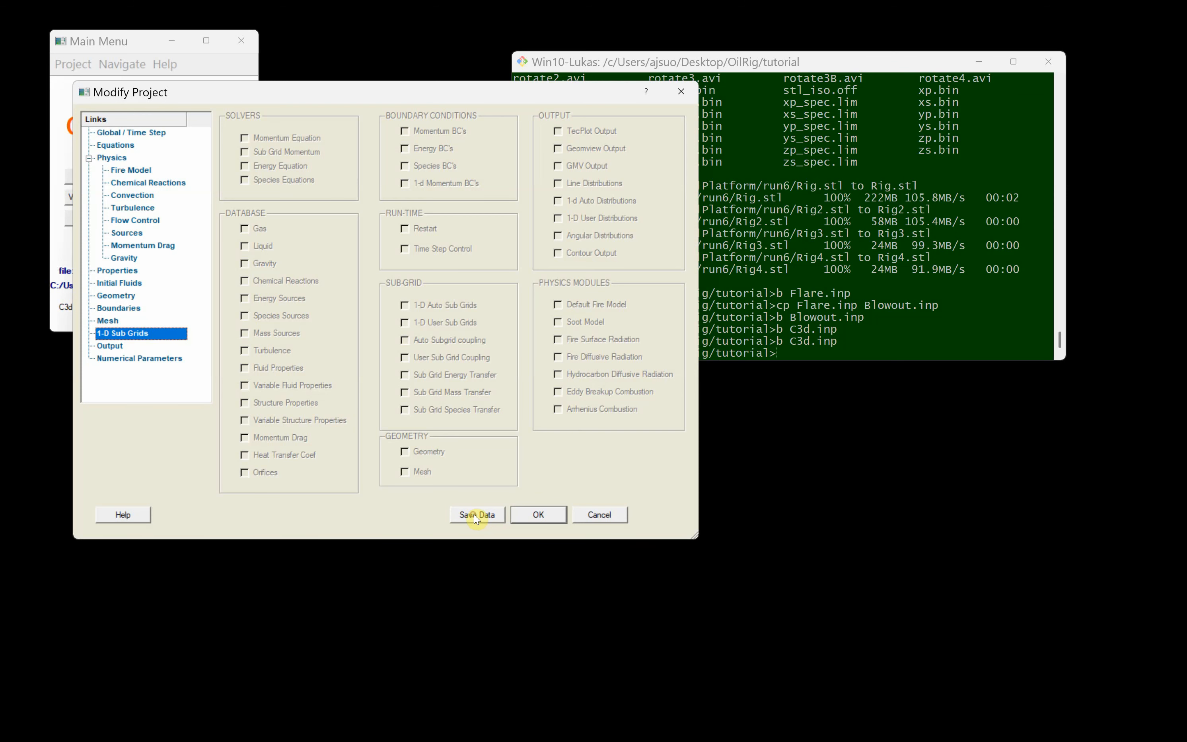
{"action": "left_click", "coordinate": [539, 514]}
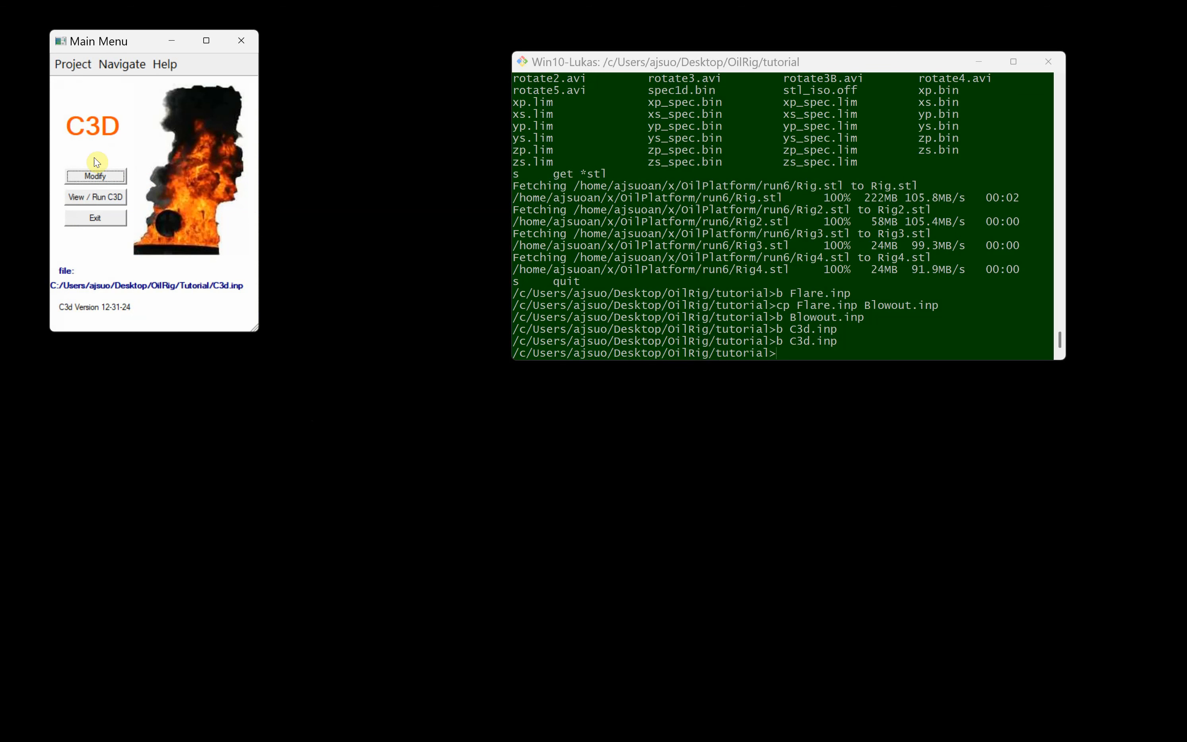
{"action": "left_click", "coordinate": [102, 198]}
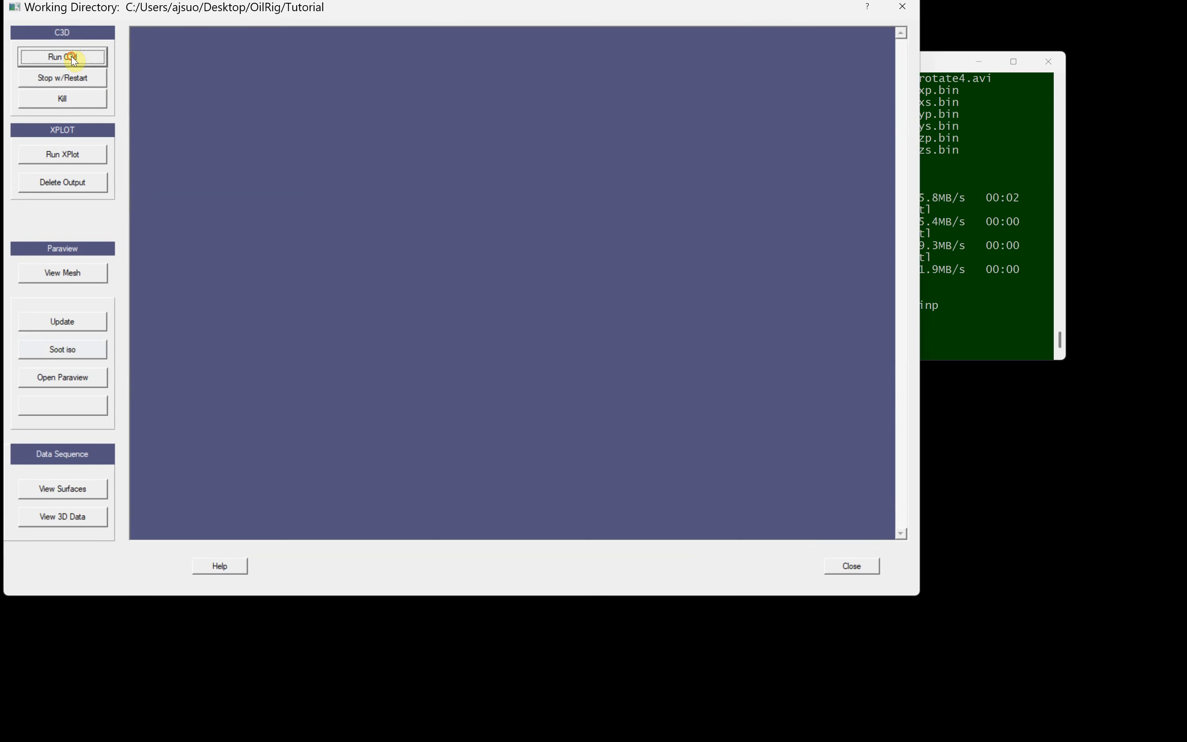
{"action": "left_click", "coordinate": [72, 58]}
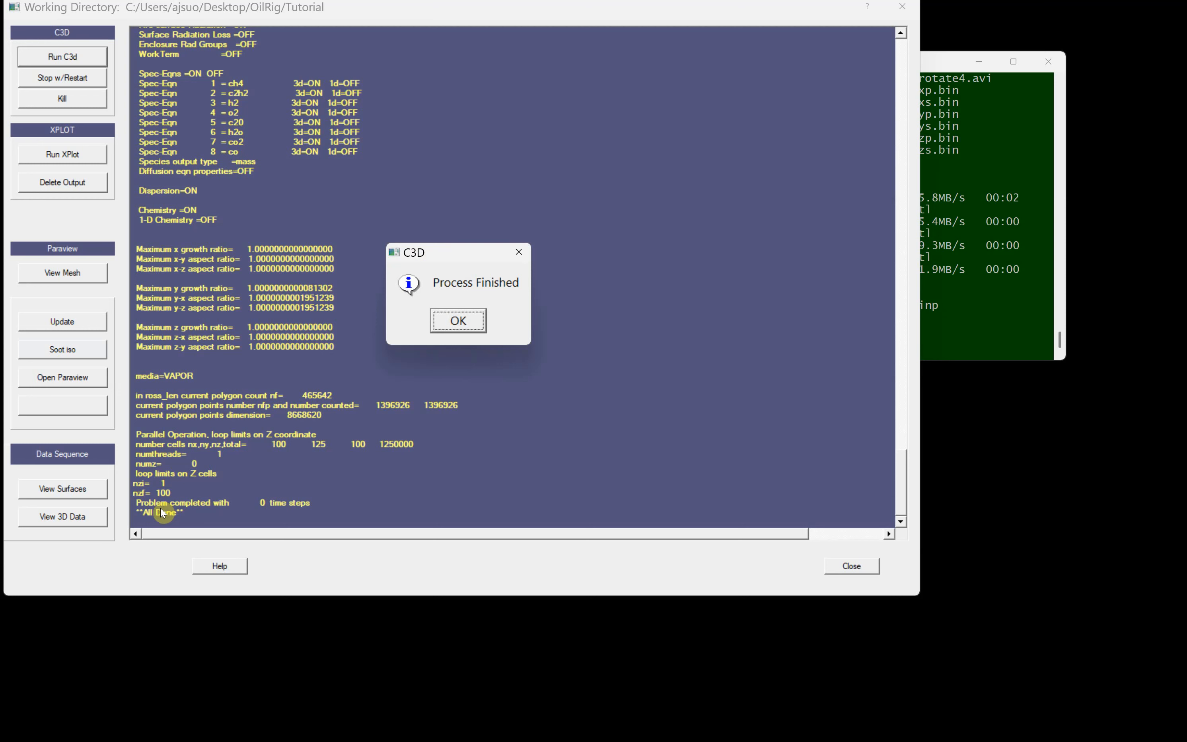
Step: Dismiss the finished-process message and close the run window to return to the main project window
{"action": "left_click", "coordinate": [460, 321]}
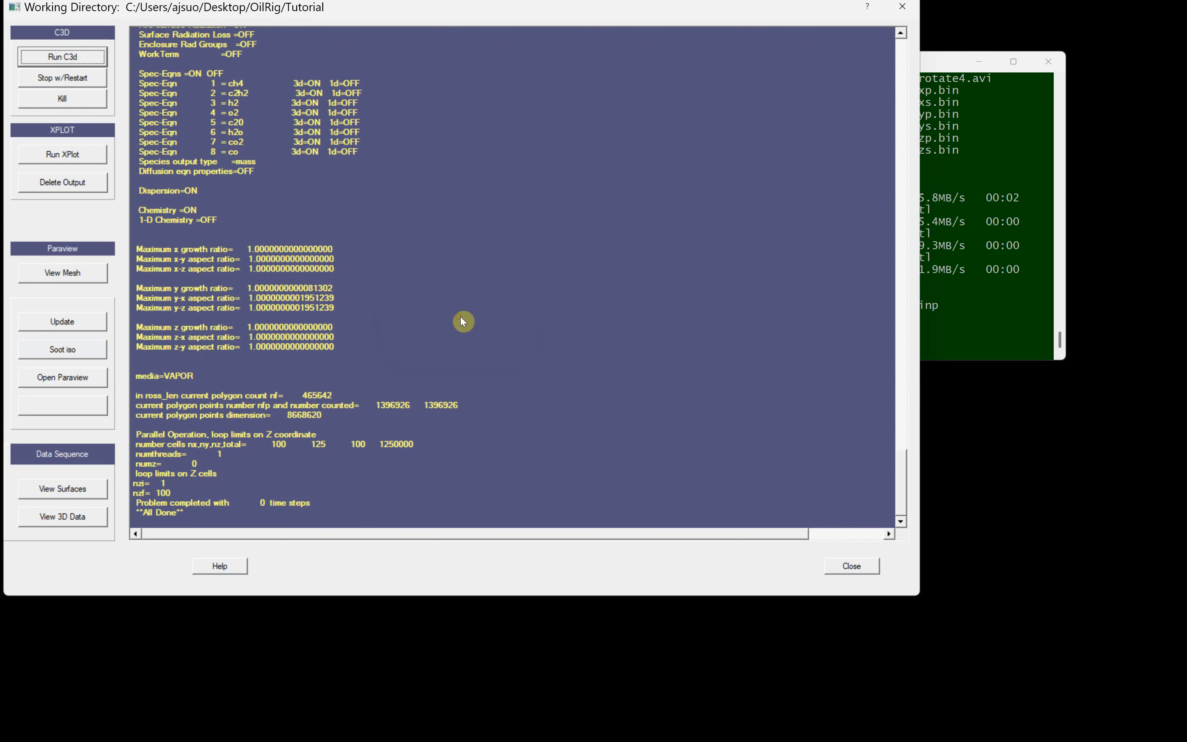
{"action": "left_click", "coordinate": [852, 565]}
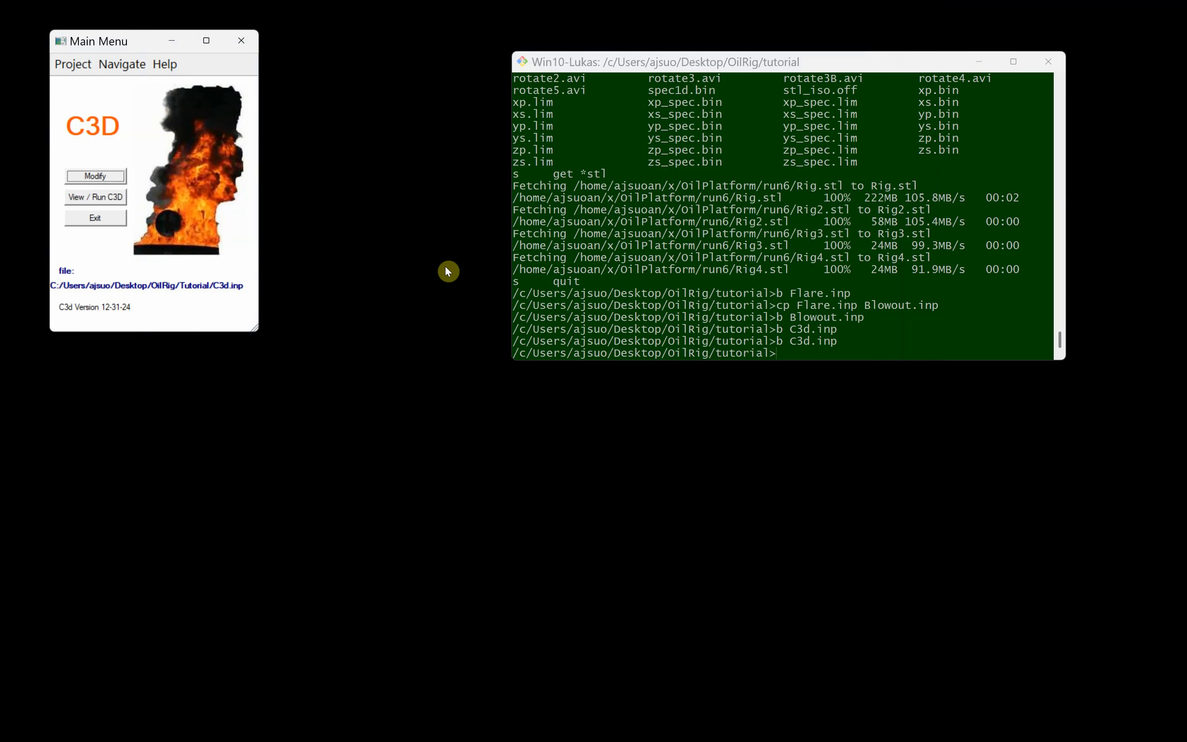
{"action": "left_click", "coordinate": [72, 66]}
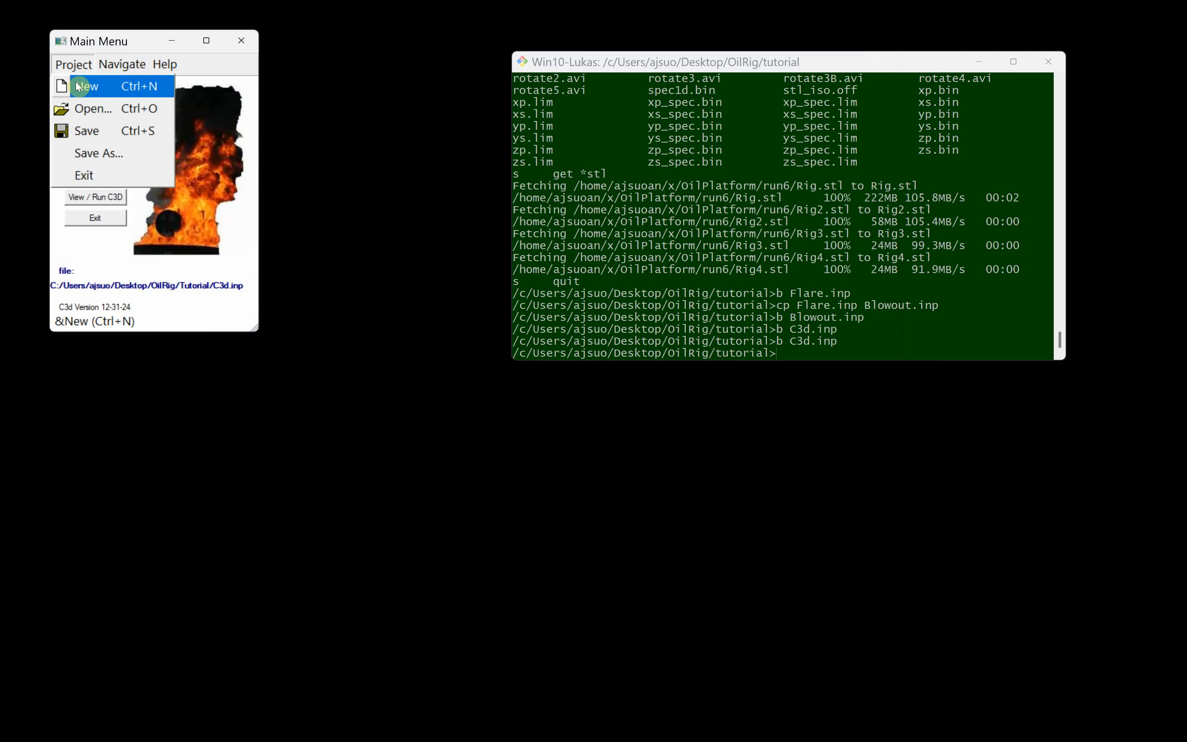
{"action": "left_click", "coordinate": [232, 266]}
Step: Set the maximum number of steps to 10 in the project's global time step control
{"action": "left_click", "coordinate": [95, 177]}
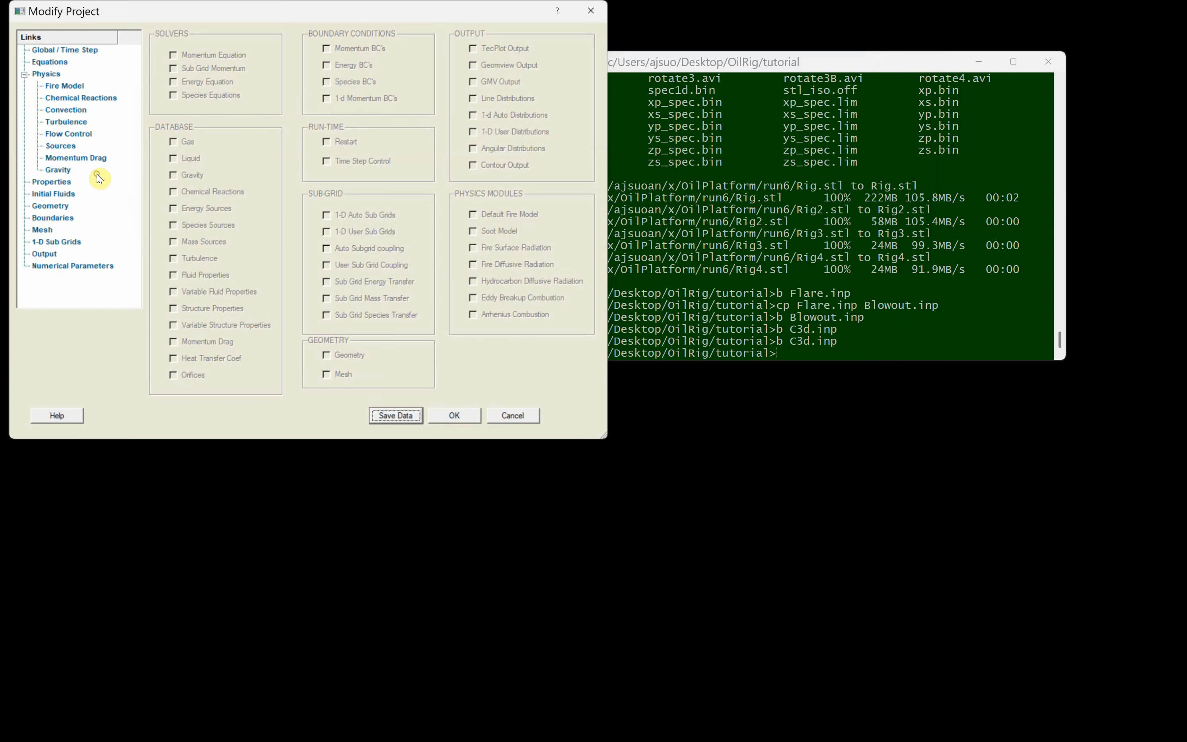
{"action": "left_click", "coordinate": [76, 49]}
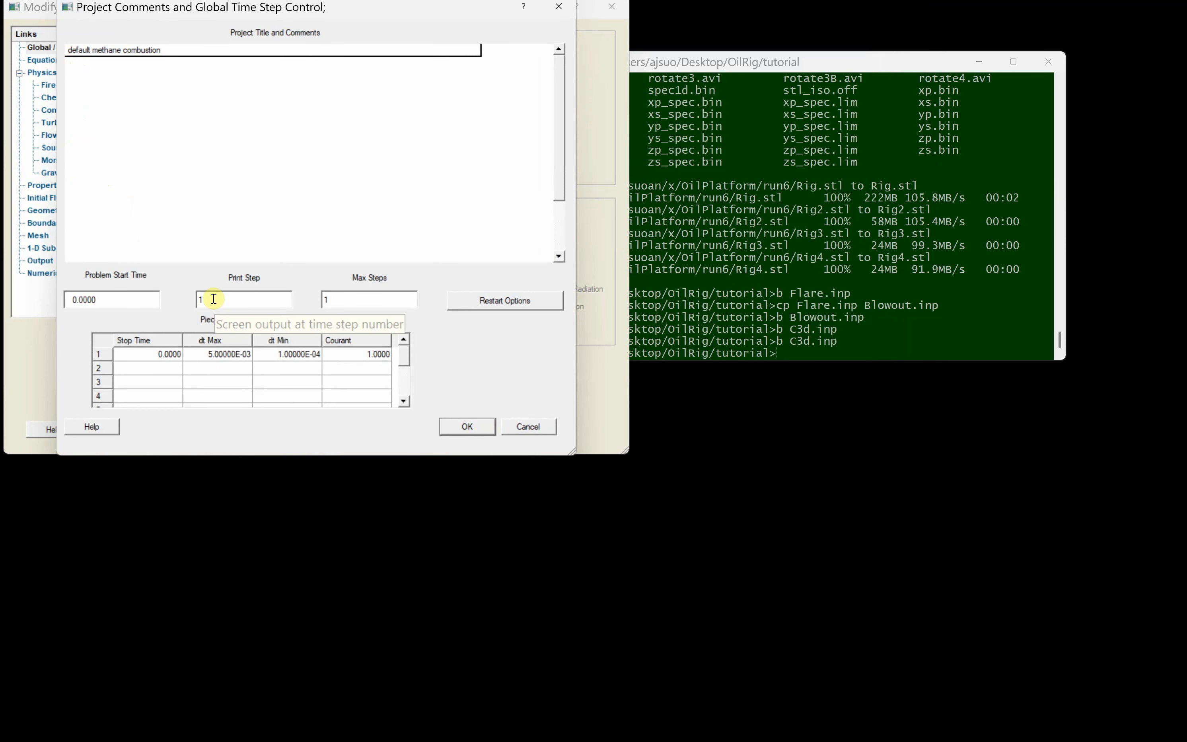
{"action": "left_click", "coordinate": [349, 299]}
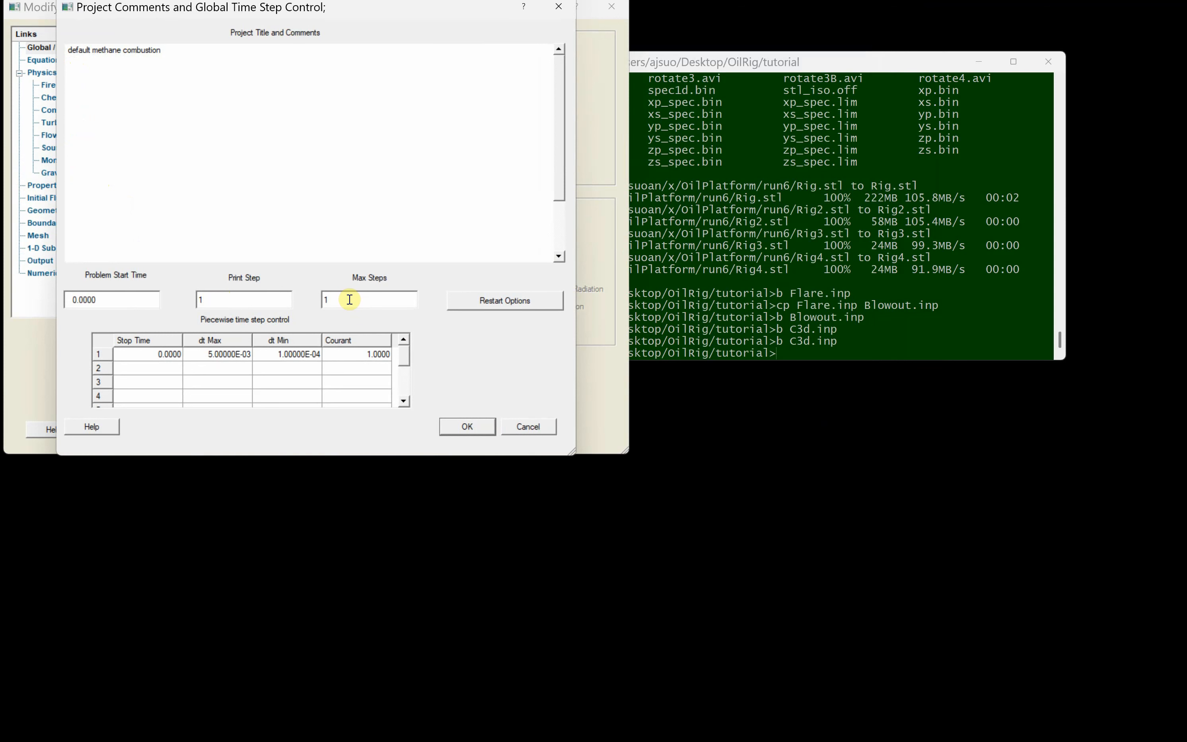
{"action": "type", "text": "0"}
Step: Configure the restart options to Write restart and Skip Subgrids
{"action": "left_click", "coordinate": [505, 302]}
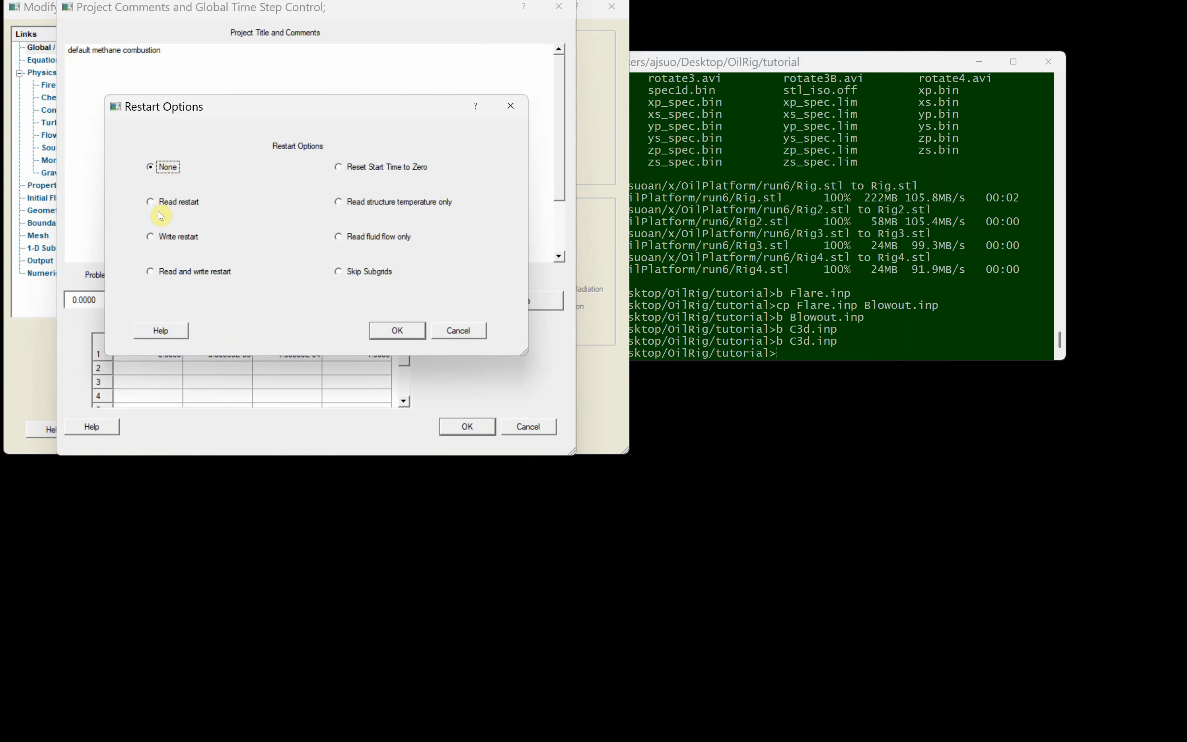
{"action": "left_click", "coordinate": [153, 236]}
{"action": "left_click", "coordinate": [342, 275]}
{"action": "left_click", "coordinate": [404, 332]}
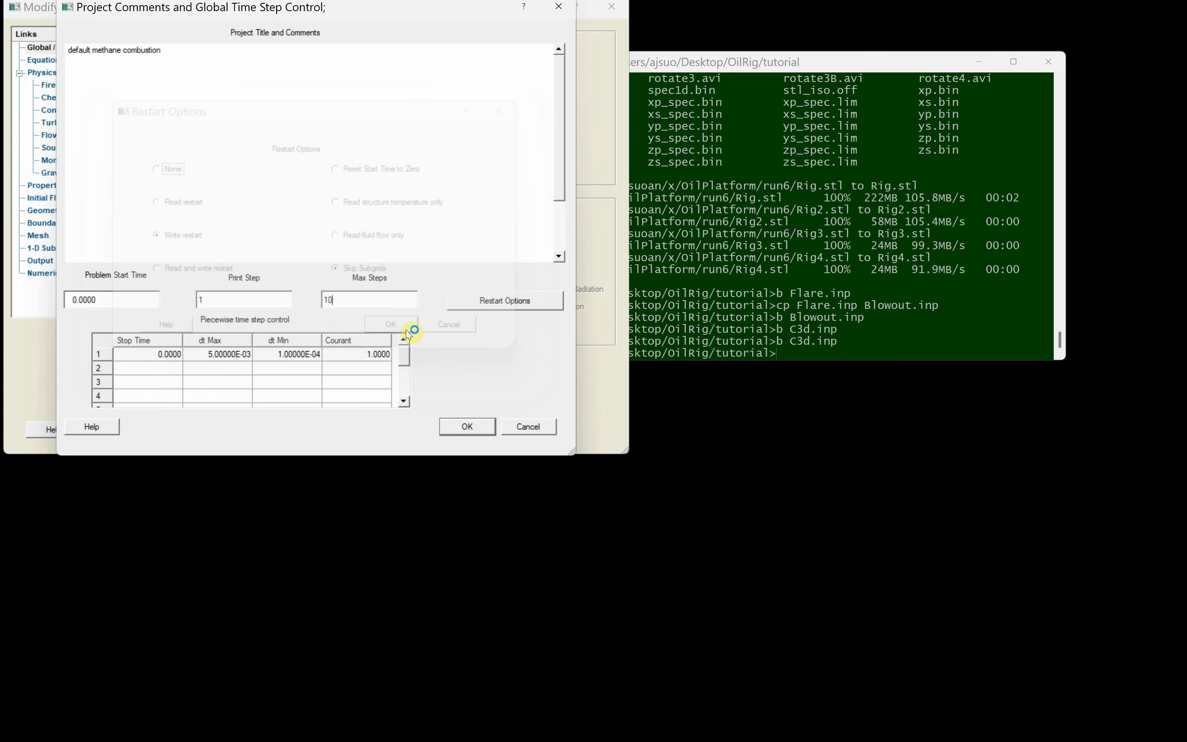
Step: Set the first stop time in the piecewise time step control to 30 and accept the project changes
{"action": "left_click", "coordinate": [161, 358]}
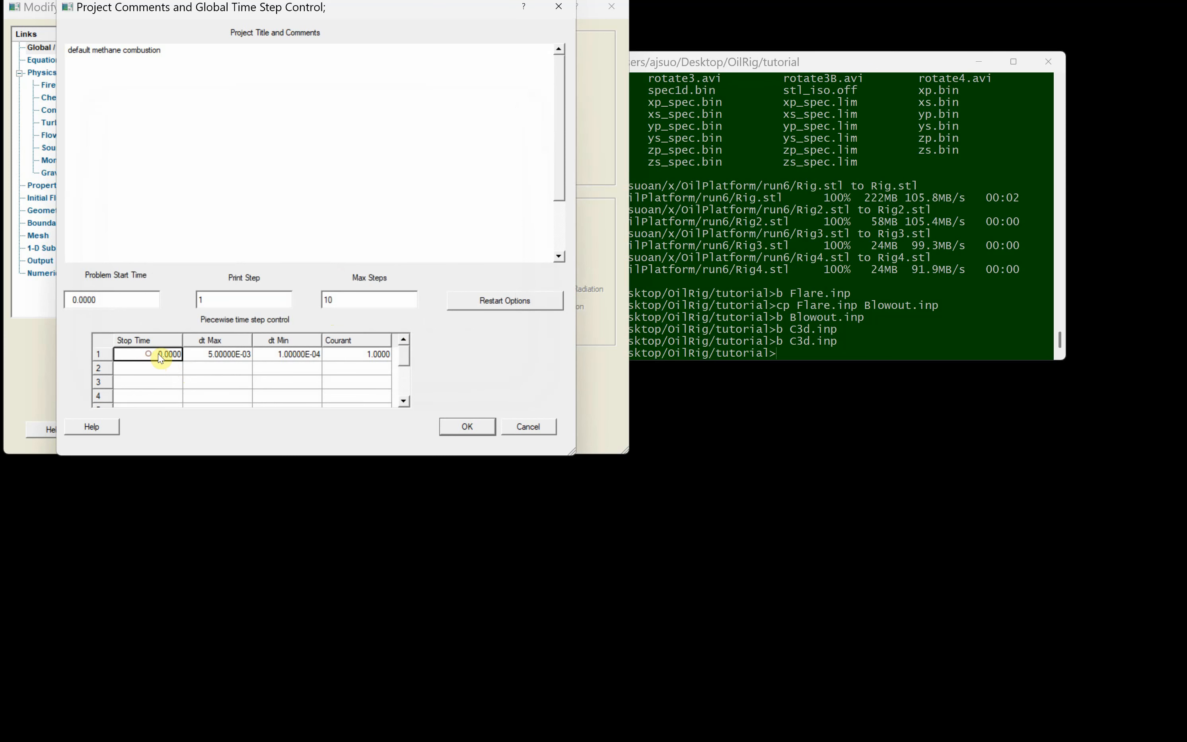
{"action": "left_click", "coordinate": [158, 354]}
{"action": "left_click_drag", "start_coordinate": [161, 355], "coordinate": [102, 346]}
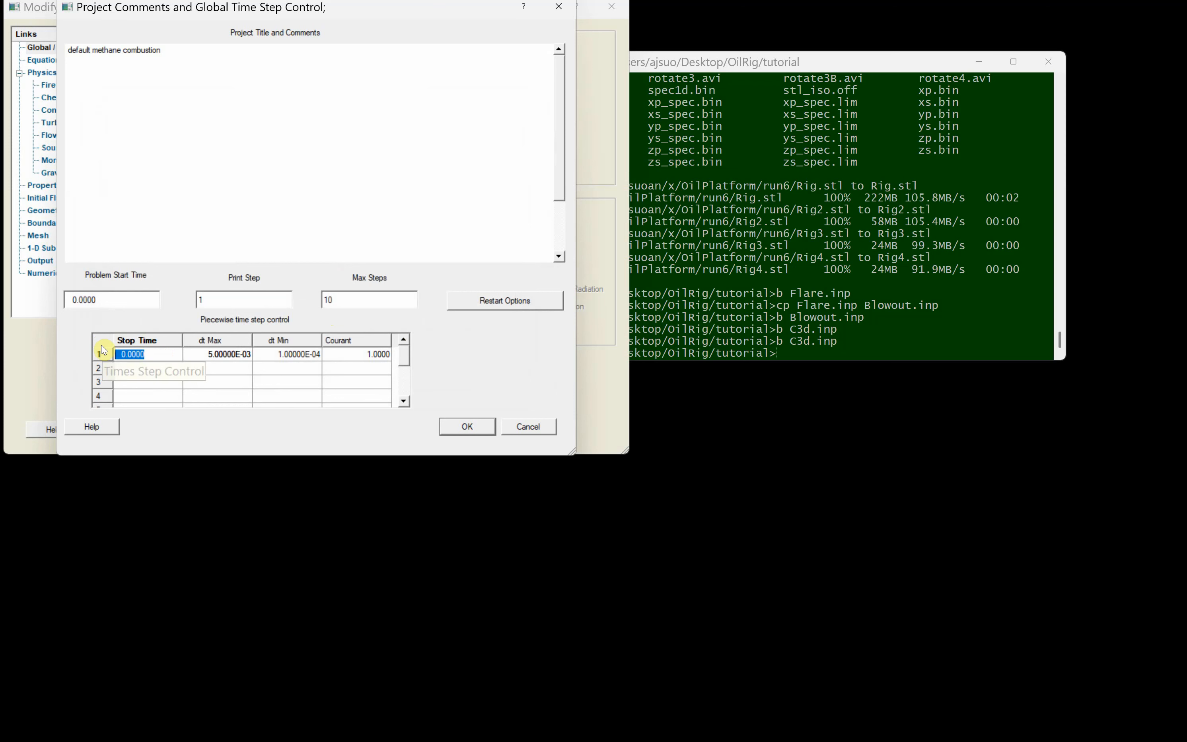
{"action": "type", "text": "30"}
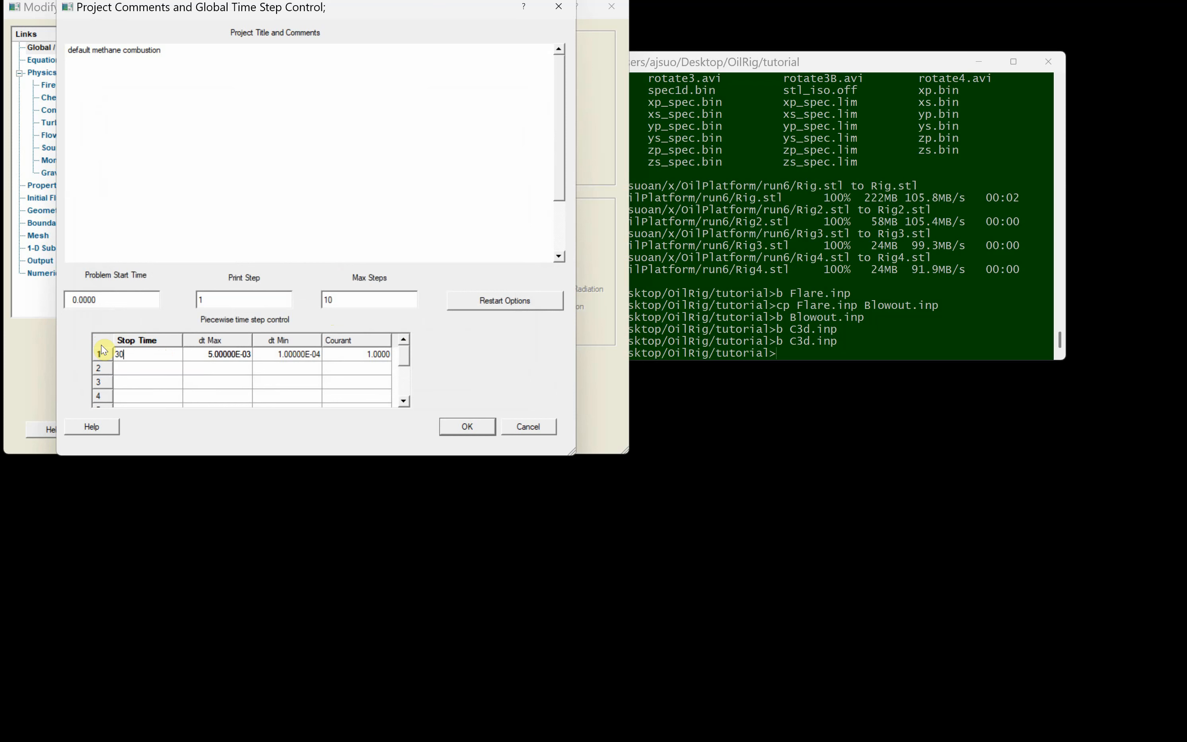
{"action": "left_click", "coordinate": [170, 373]}
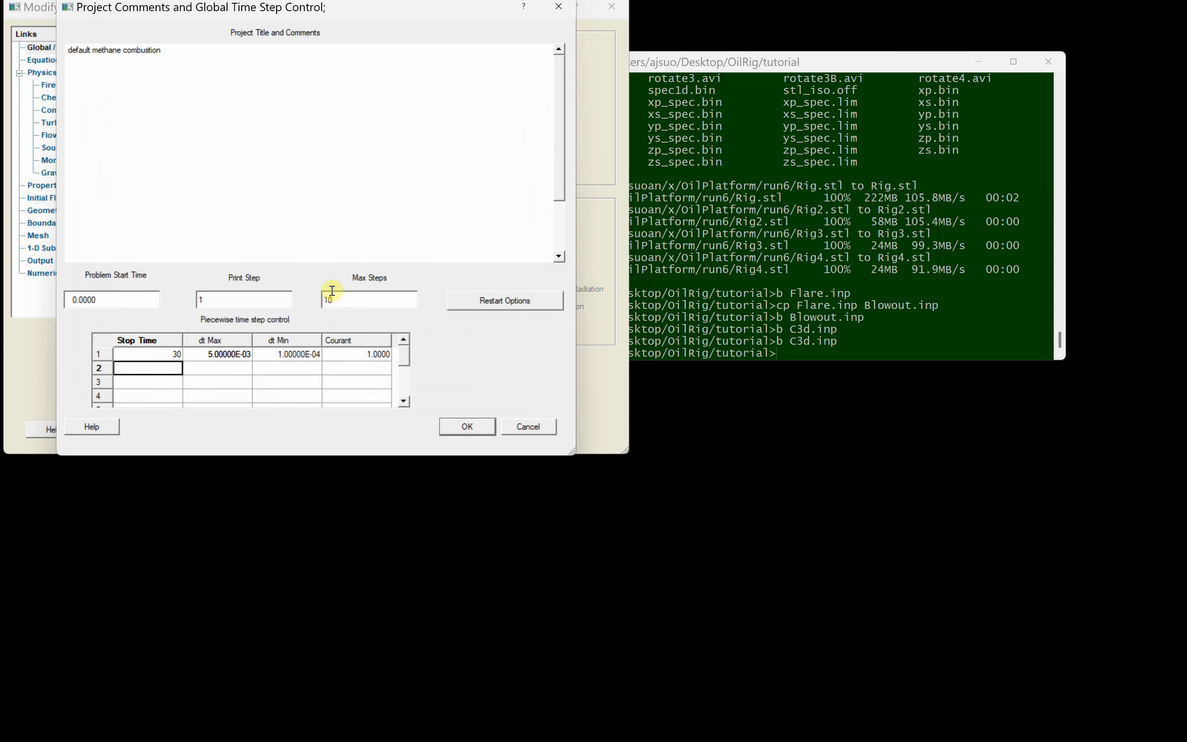
{"action": "left_click", "coordinate": [471, 425]}
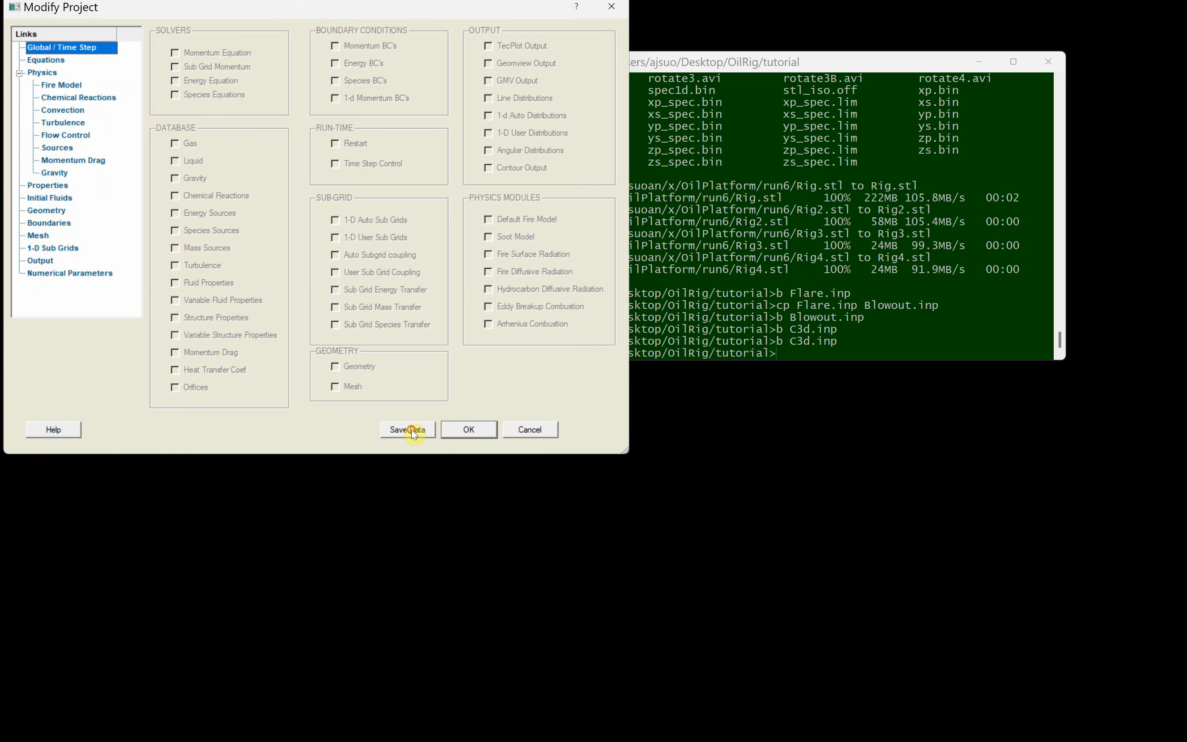
{"action": "left_click", "coordinate": [471, 428]}
Step: Run the C3D calculation for a few time steps, stop it with a restart file and close the run window
{"action": "left_click", "coordinate": [99, 196]}
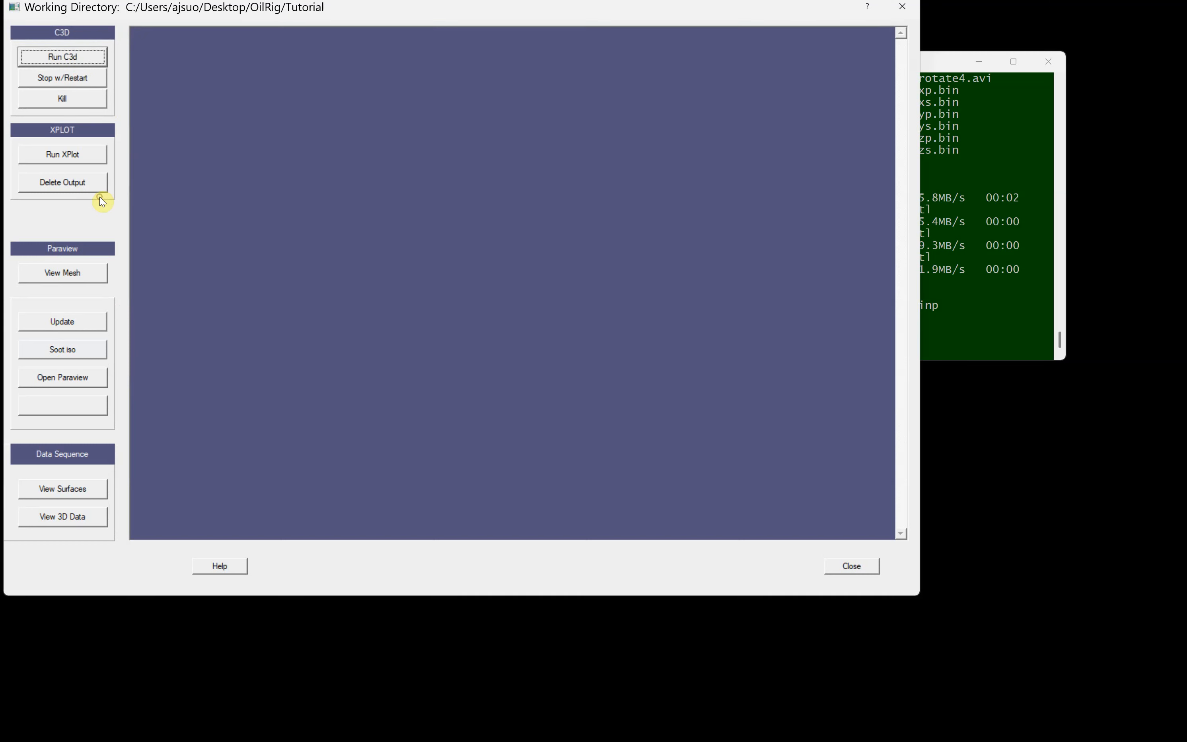
{"action": "left_click", "coordinate": [69, 59]}
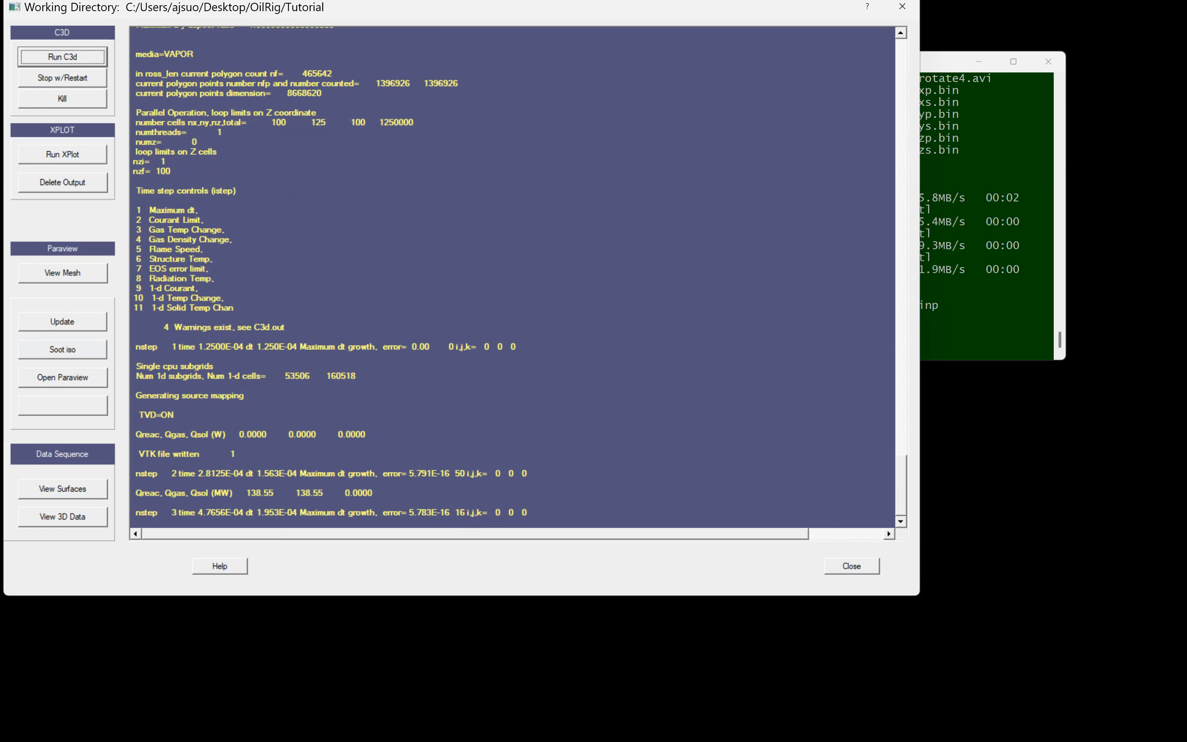
{"action": "left_click", "coordinate": [796, 506]}
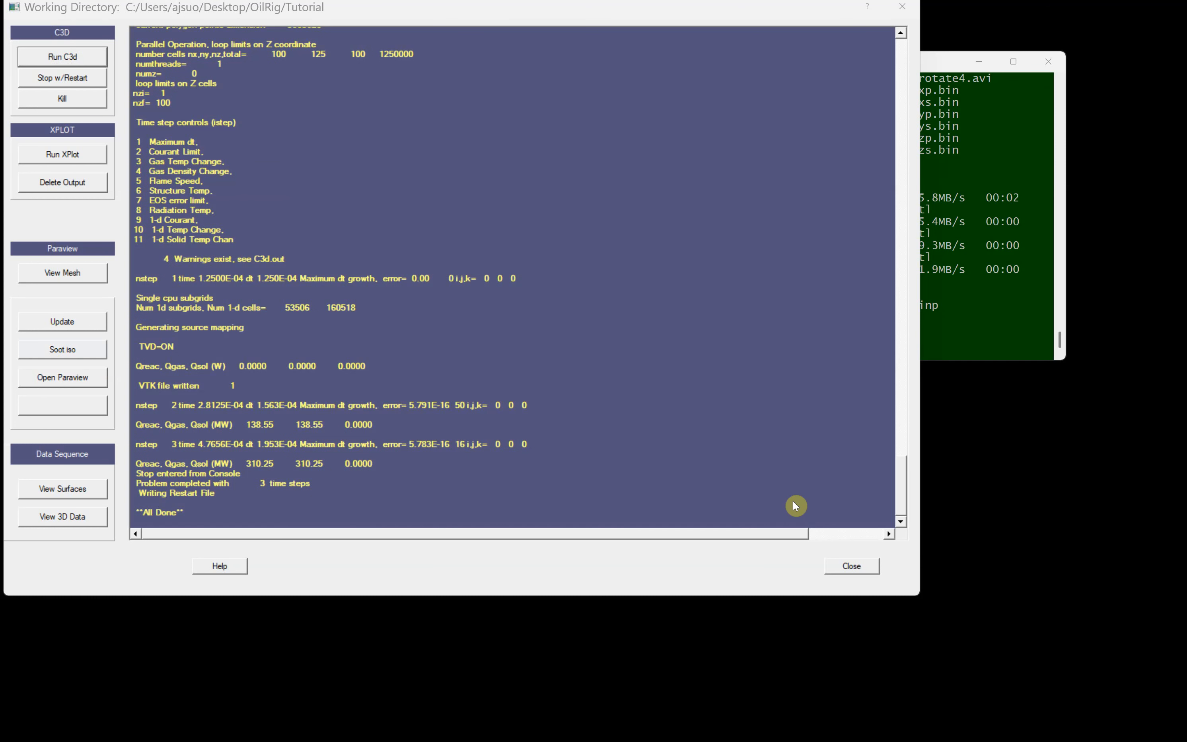
{"action": "left_click", "coordinate": [852, 567]}
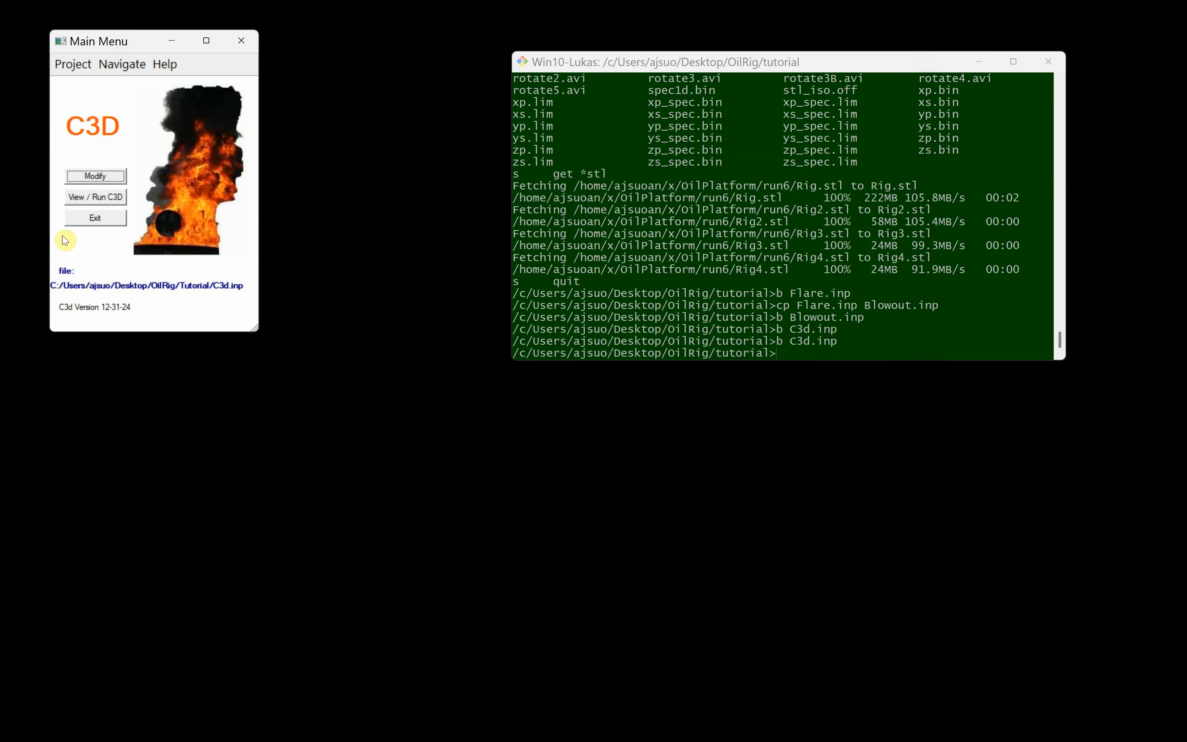
Step: Increase the number of processors in the project's numerical controls and open the list of defined initial fluids
{"action": "left_click", "coordinate": [93, 177]}
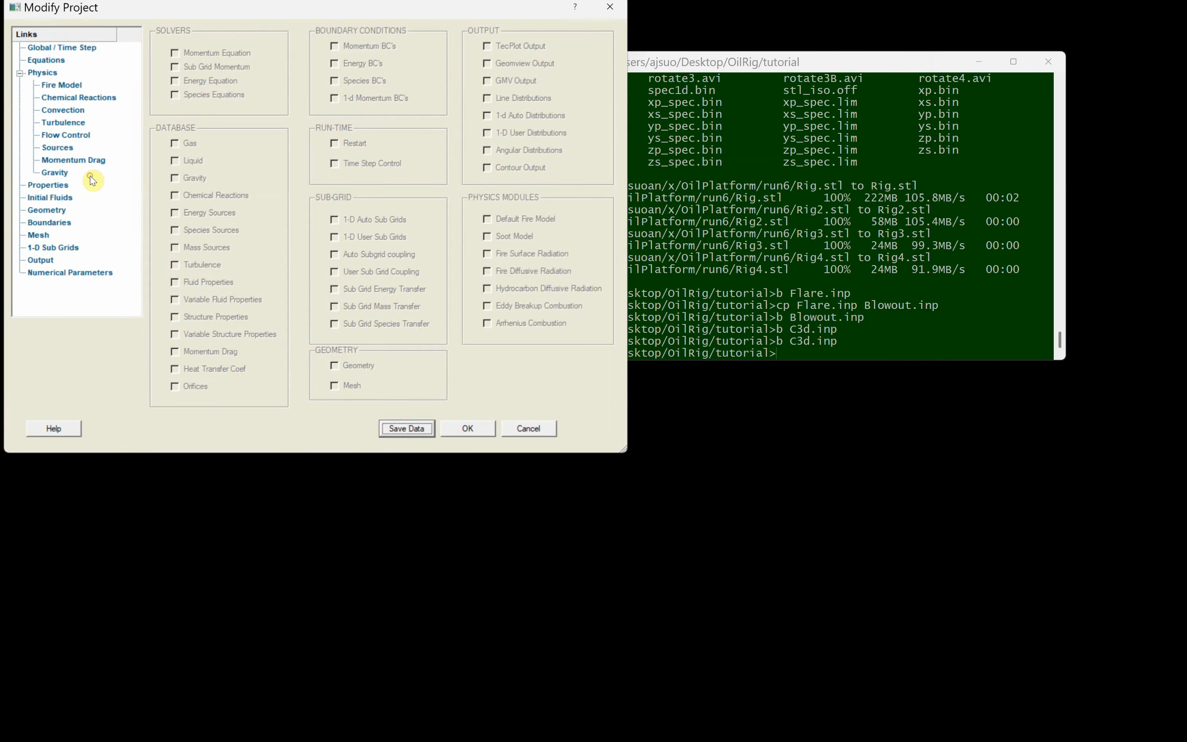
{"action": "double_click", "coordinate": [58, 275]}
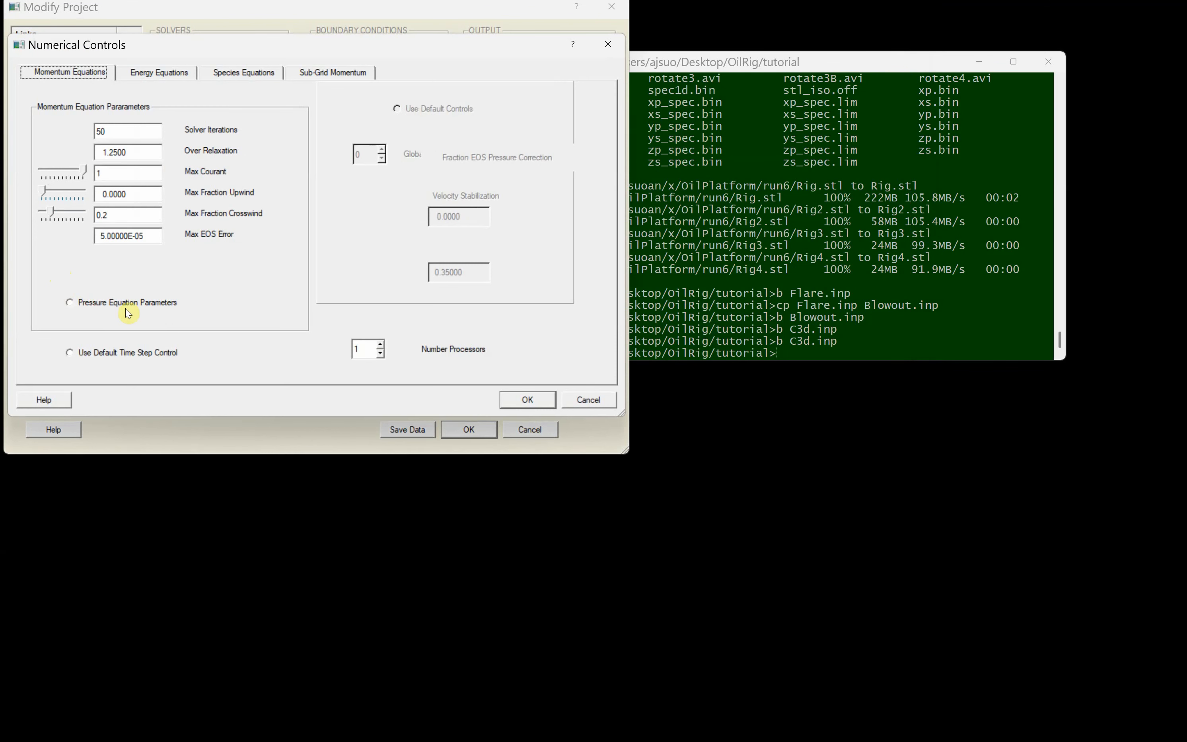
{"action": "left_click", "coordinate": [382, 345]}
{"action": "left_click", "coordinate": [381, 345]}
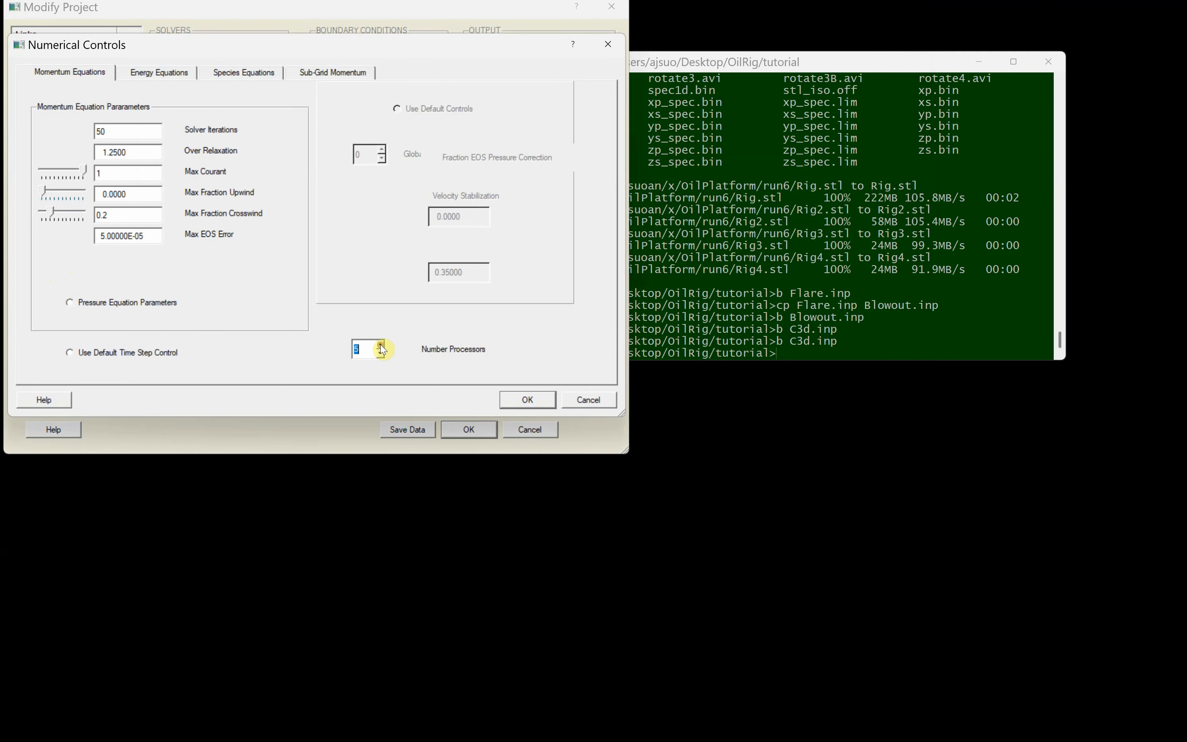
{"action": "left_click", "coordinate": [523, 401]}
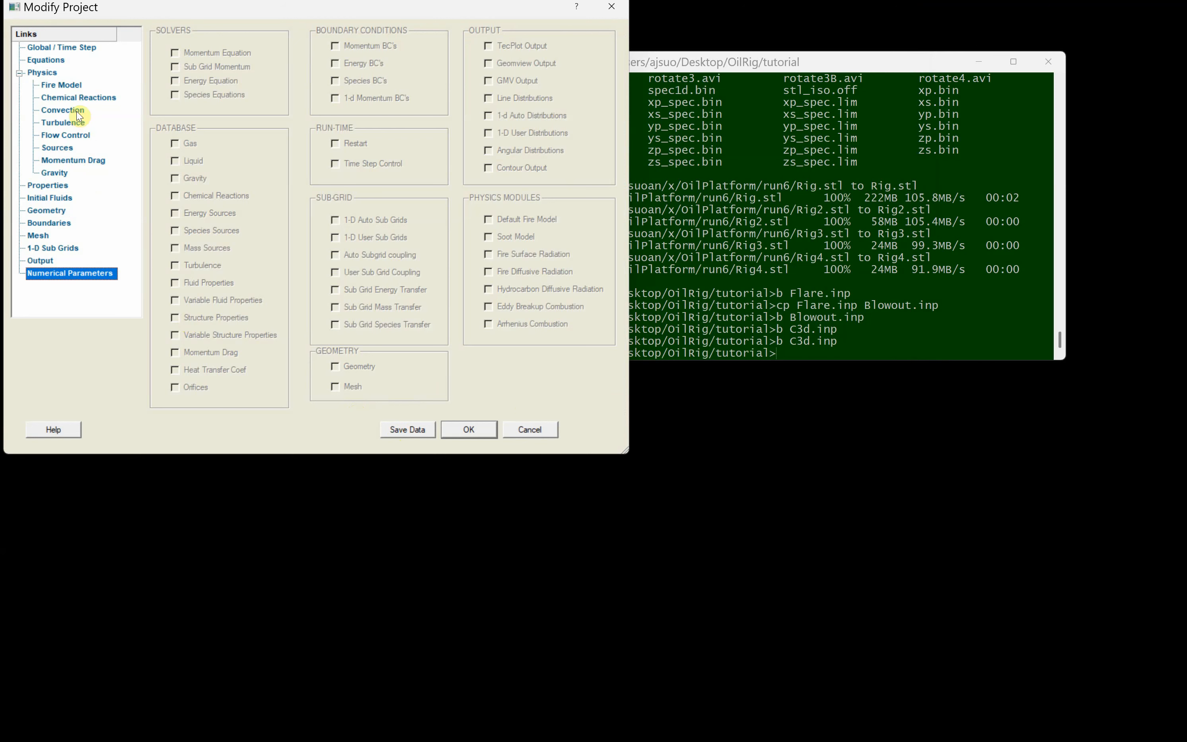
{"action": "left_click", "coordinate": [57, 198]}
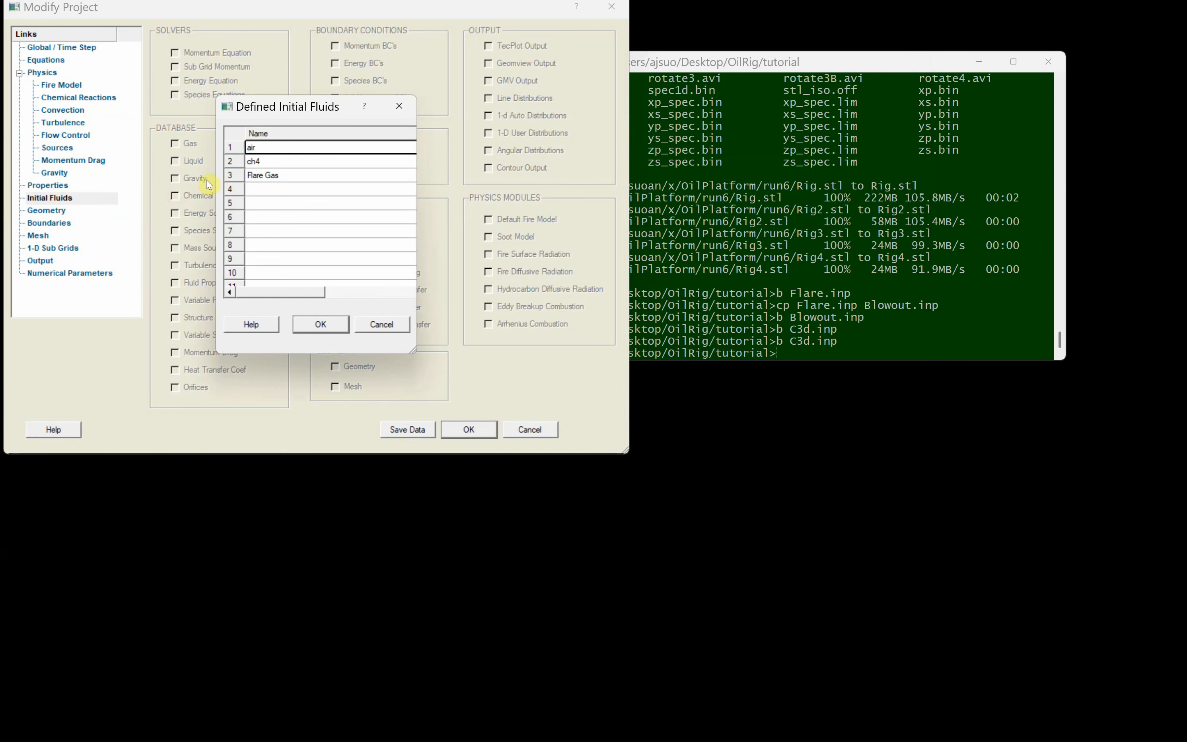
{"action": "double_click", "coordinate": [285, 161]}
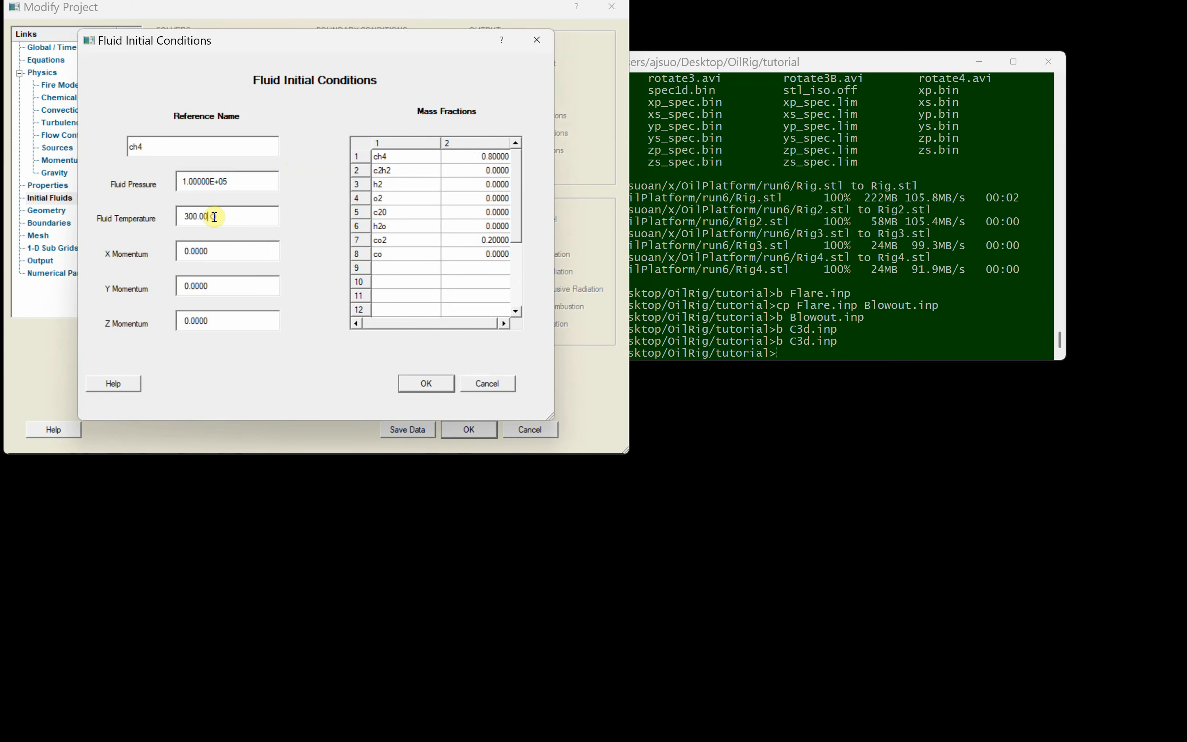
{"action": "left_click_drag", "start_coordinate": [214, 217], "coordinate": [177, 214]}
{"action": "type", "text": "800"}
{"action": "left_click", "coordinate": [490, 383]}
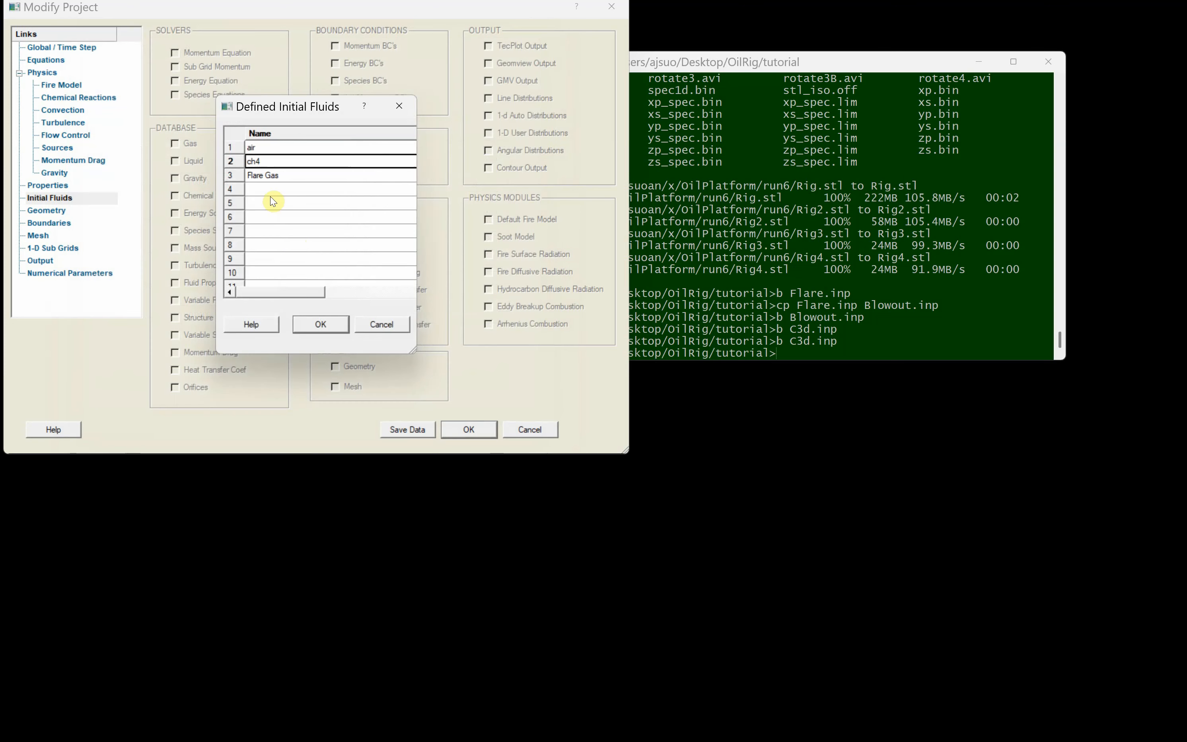
{"action": "left_click", "coordinate": [266, 164]}
{"action": "left_click", "coordinate": [266, 164]}
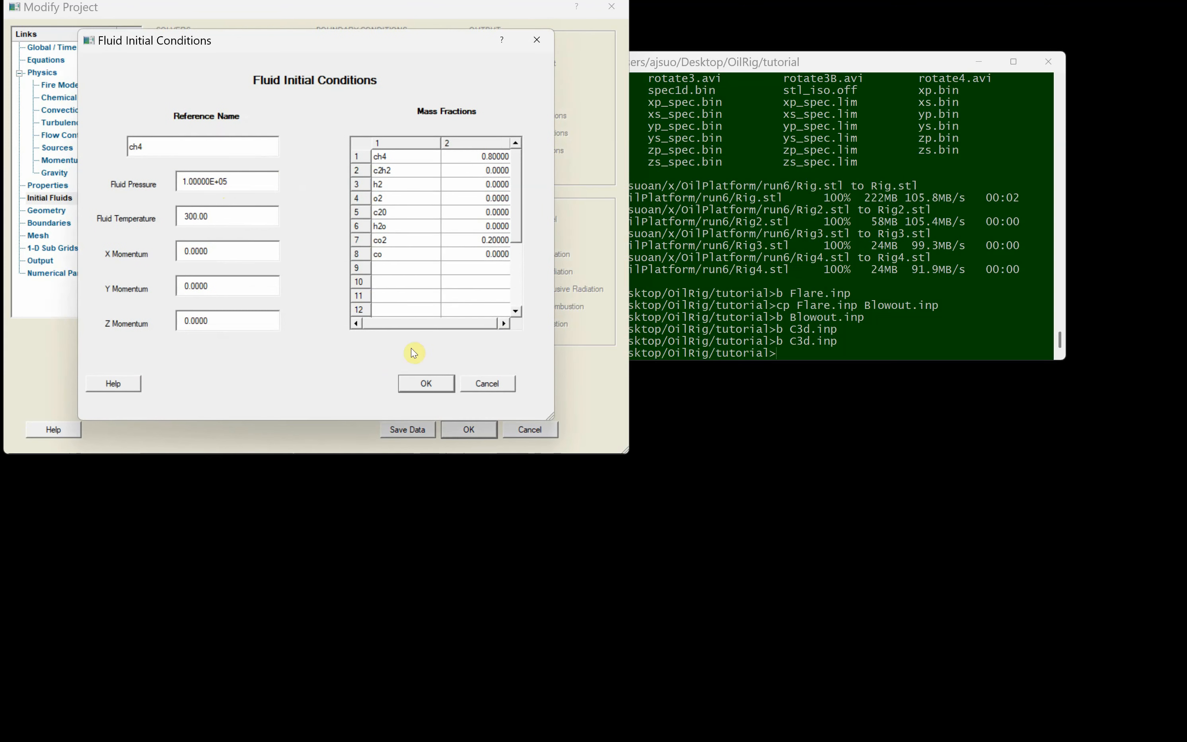
{"action": "left_click", "coordinate": [500, 383]}
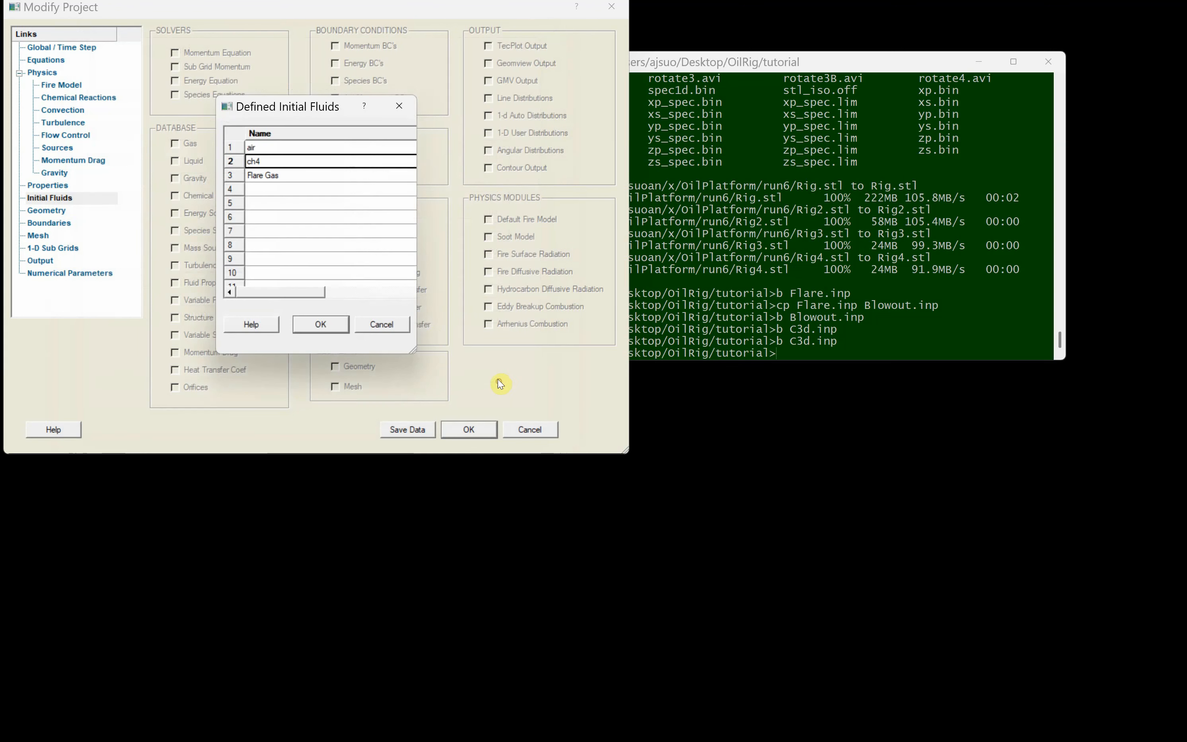
Step: Set the fluid temperature of the Flare Gas initial fluid to 800
{"action": "double_click", "coordinate": [283, 179]}
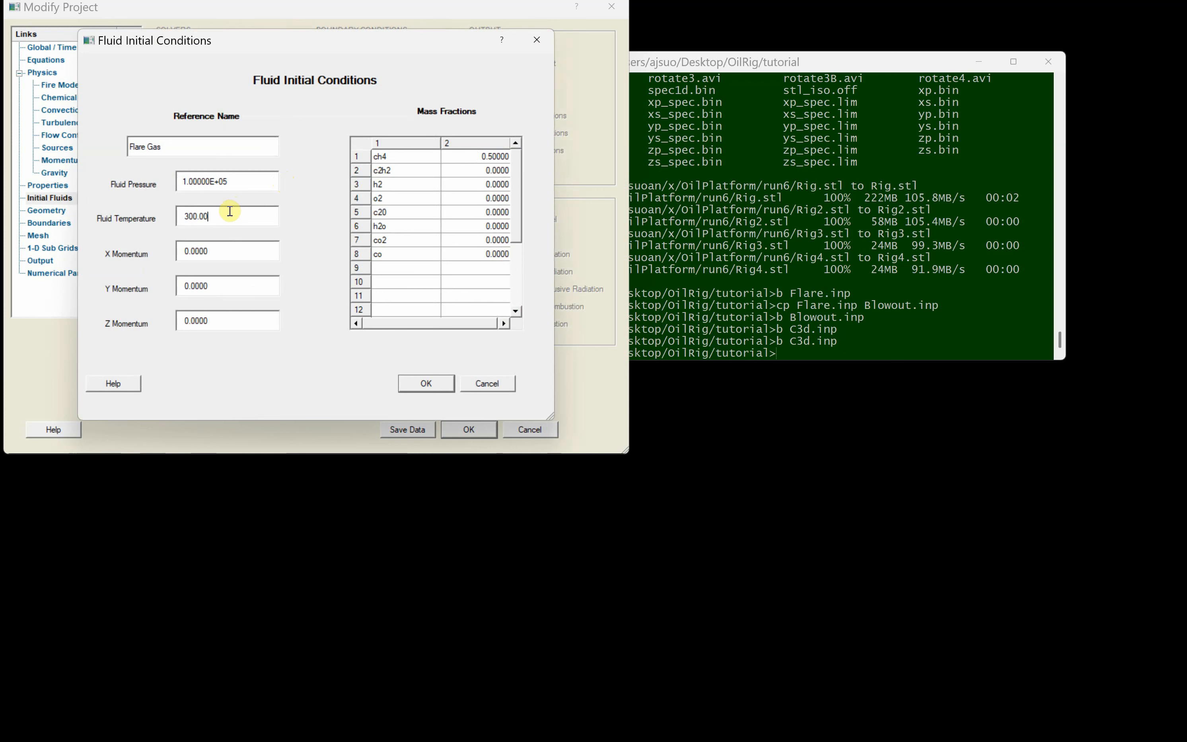
{"action": "left_click", "coordinate": [181, 216]}
{"action": "left_click", "coordinate": [221, 217]}
{"action": "key", "text": "BackSpace"}
{"action": "key", "text": "BackSpace"}
{"action": "key", "text": "BackSpace"}
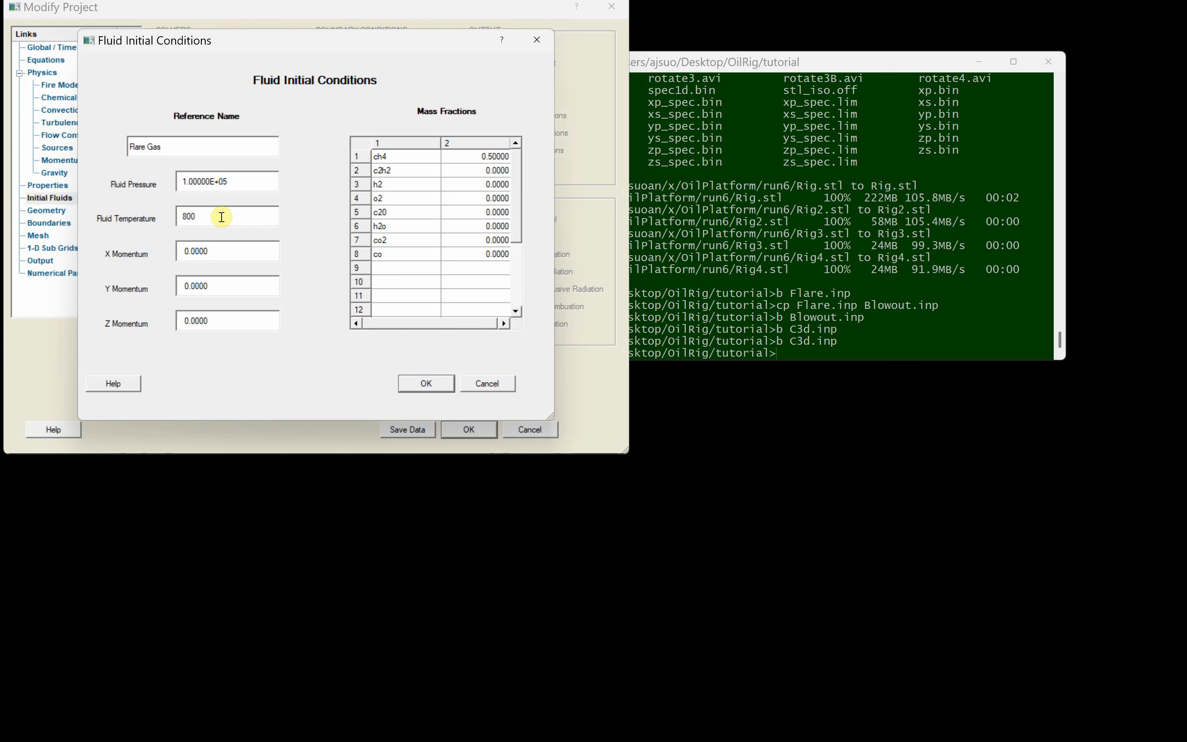
{"action": "left_click", "coordinate": [431, 385]}
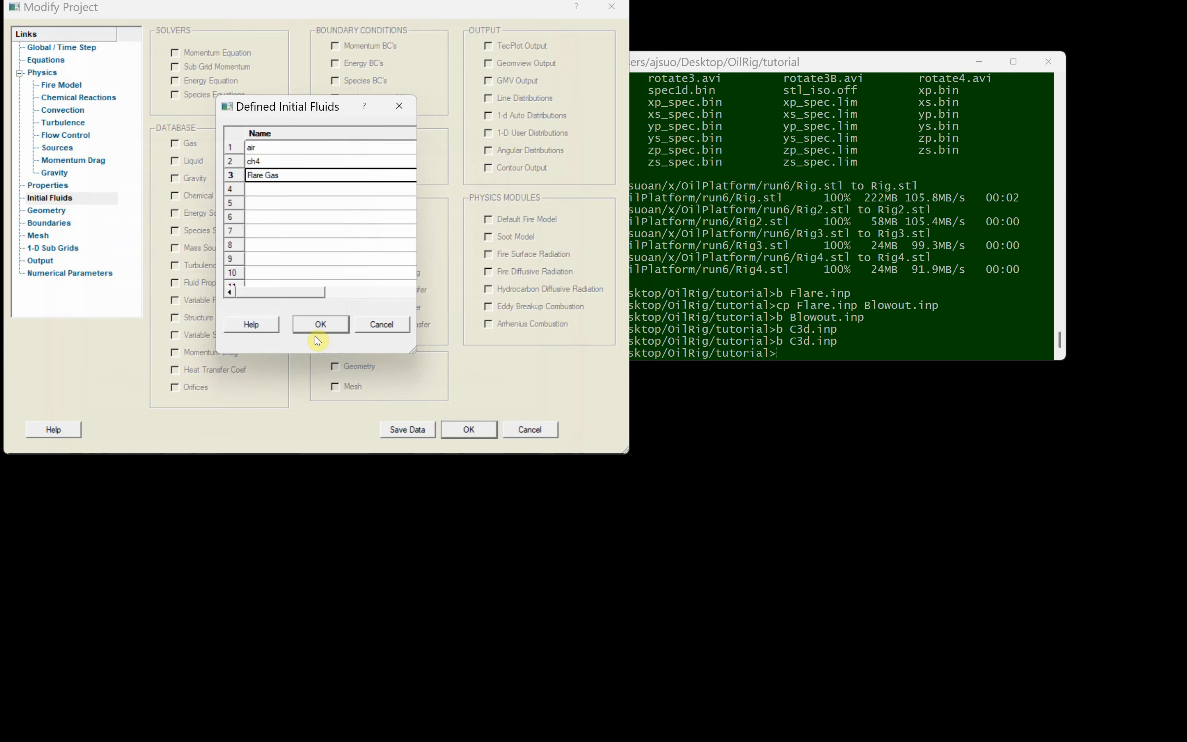
{"action": "left_click", "coordinate": [321, 327]}
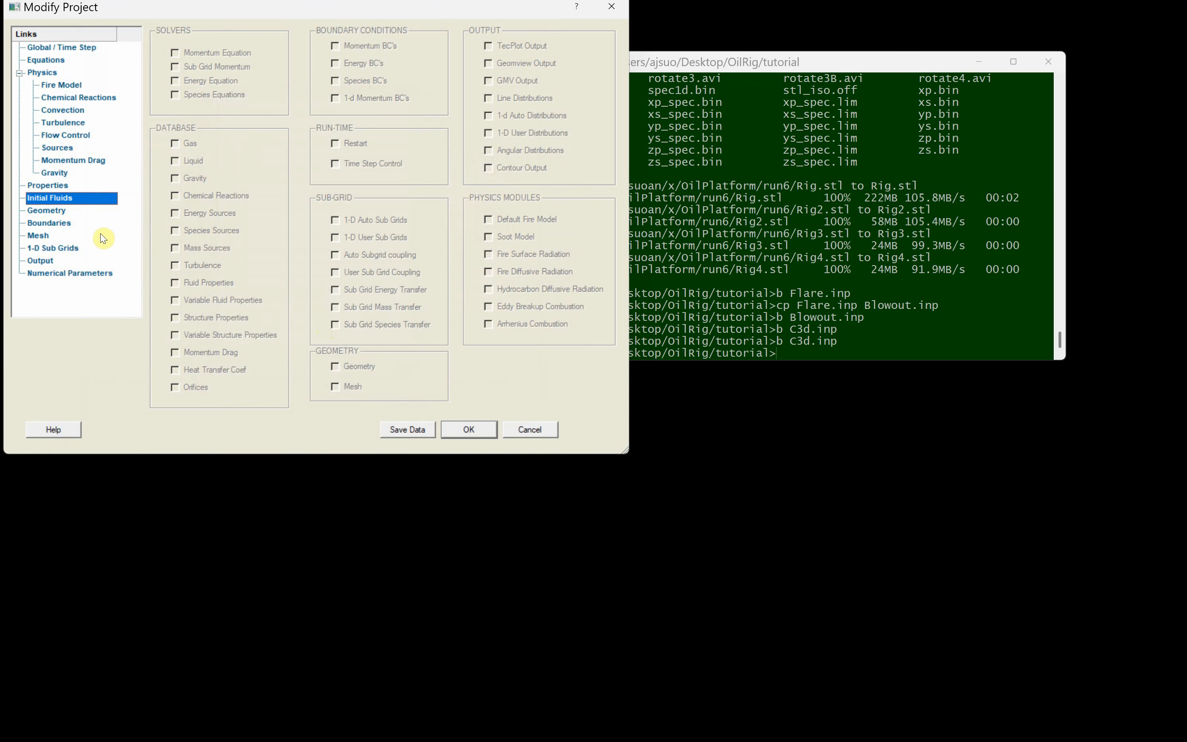
Step: Set the minimum reaction temperature of the ch4 + o2 reaction to 400 K and accept the project changes
{"action": "left_click", "coordinate": [58, 101]}
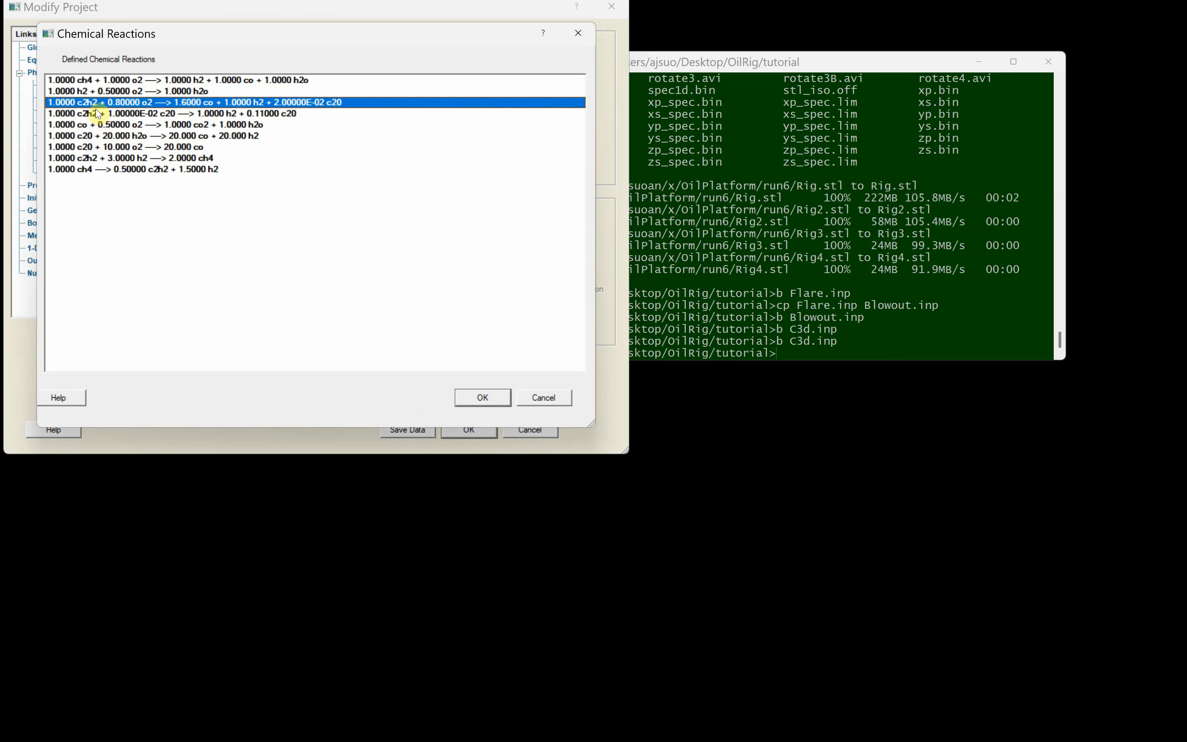
{"action": "left_click", "coordinate": [92, 85]}
{"action": "double_click", "coordinate": [87, 80]}
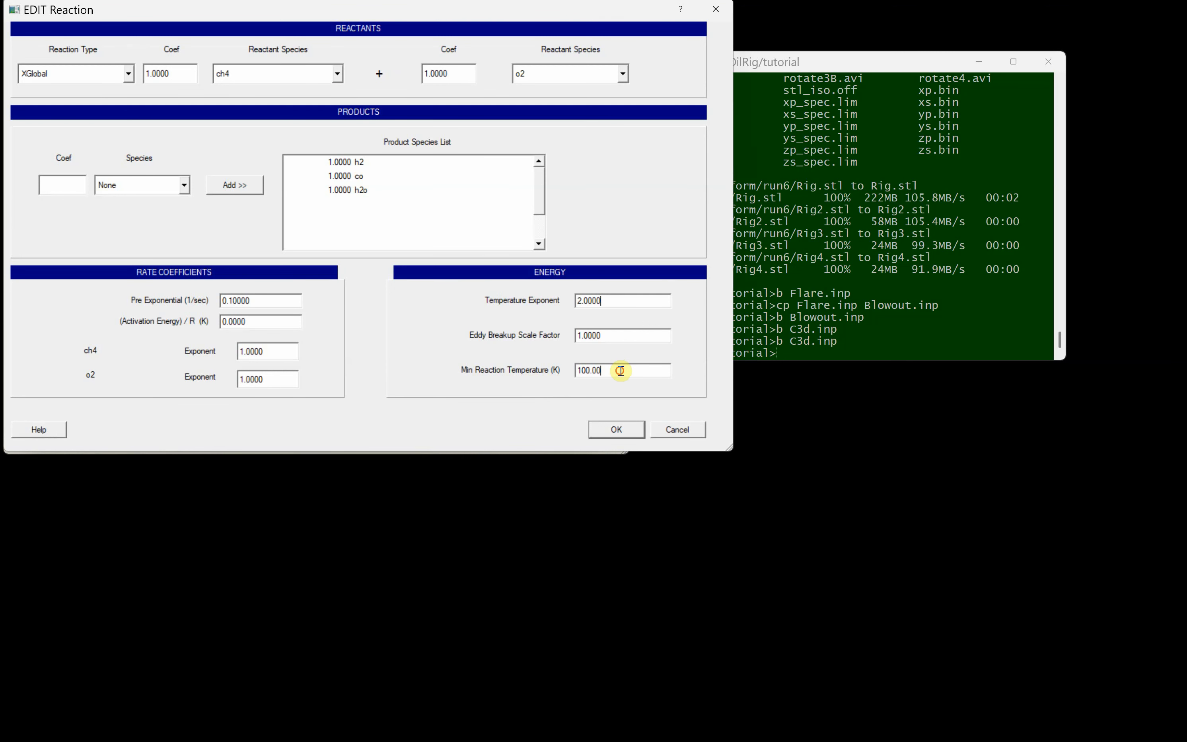
{"action": "left_click_drag", "start_coordinate": [621, 371], "coordinate": [520, 368]}
{"action": "type", "text": "400"}
{"action": "left_click", "coordinate": [619, 429]}
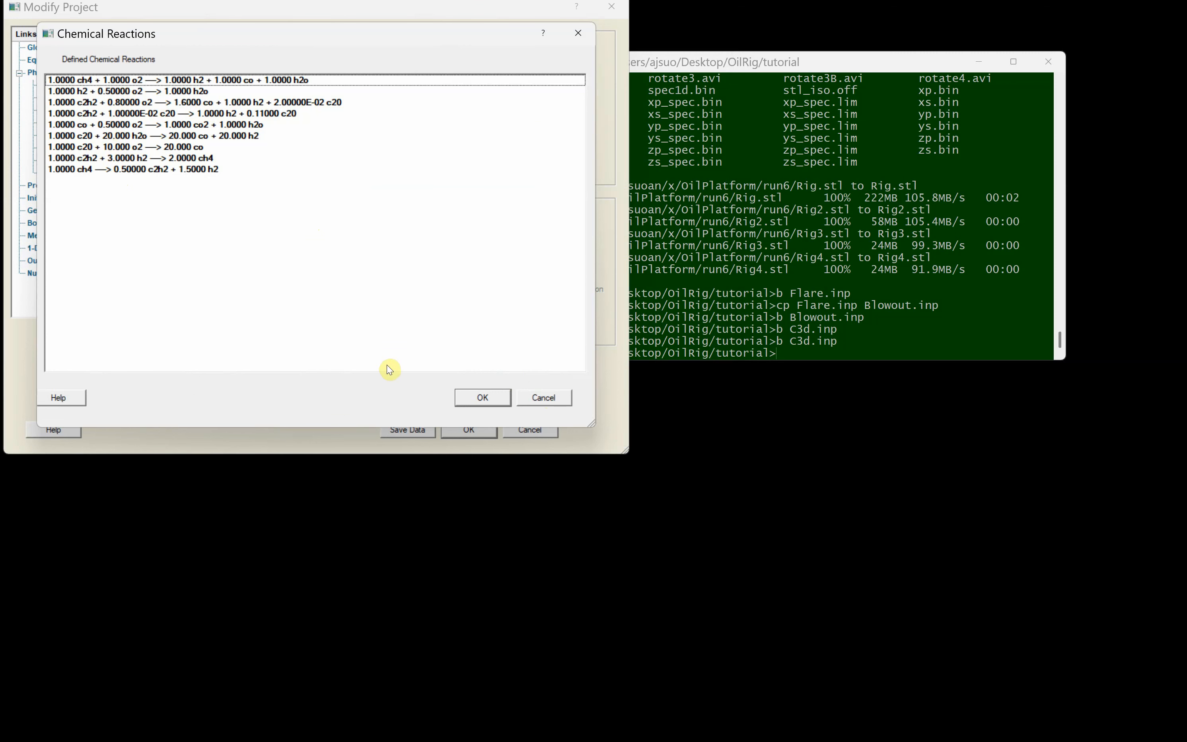
{"action": "left_click", "coordinate": [489, 396]}
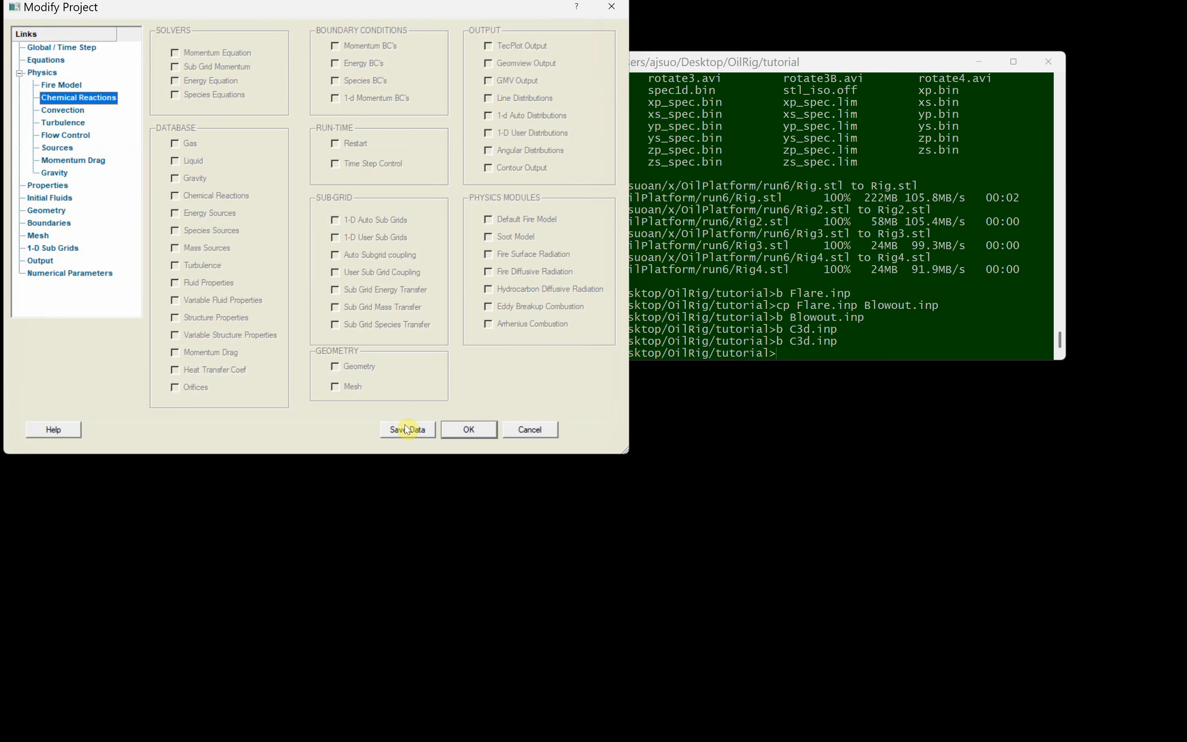
{"action": "left_click", "coordinate": [469, 429]}
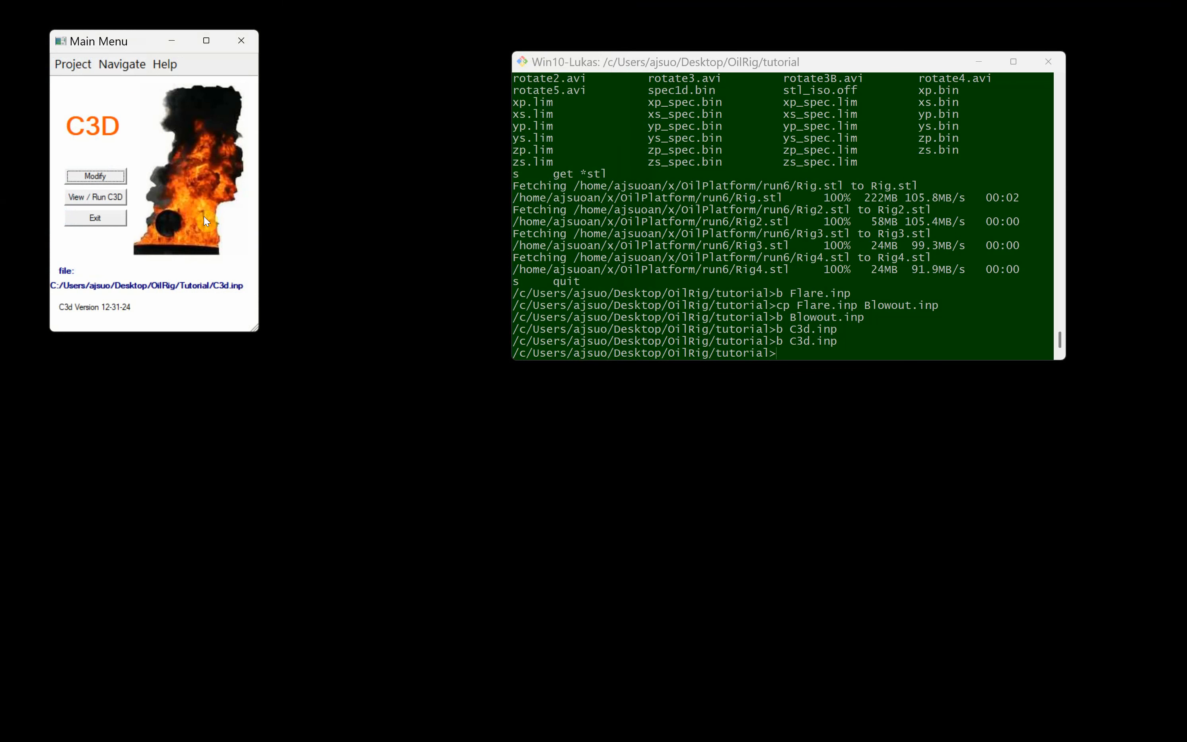
Step: Set the project's maximum number of steps to 1000 in the global time step settings and save the project data
{"action": "left_click", "coordinate": [97, 175]}
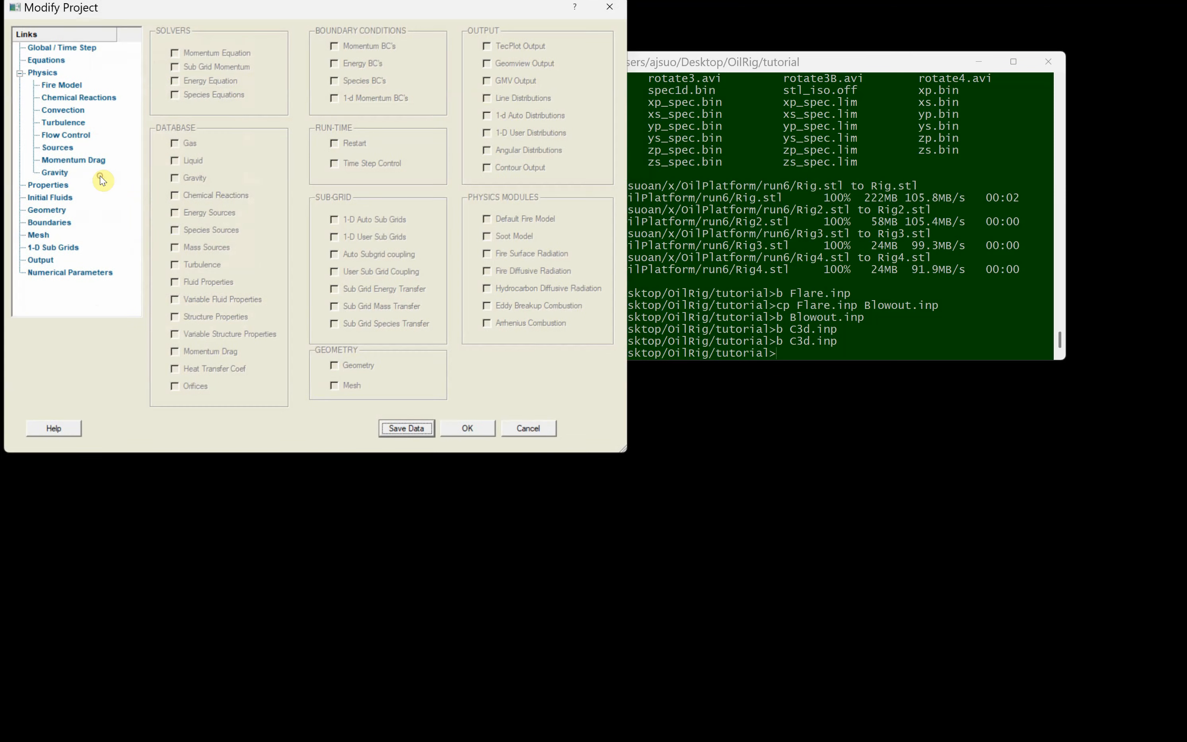
{"action": "left_click", "coordinate": [84, 50]}
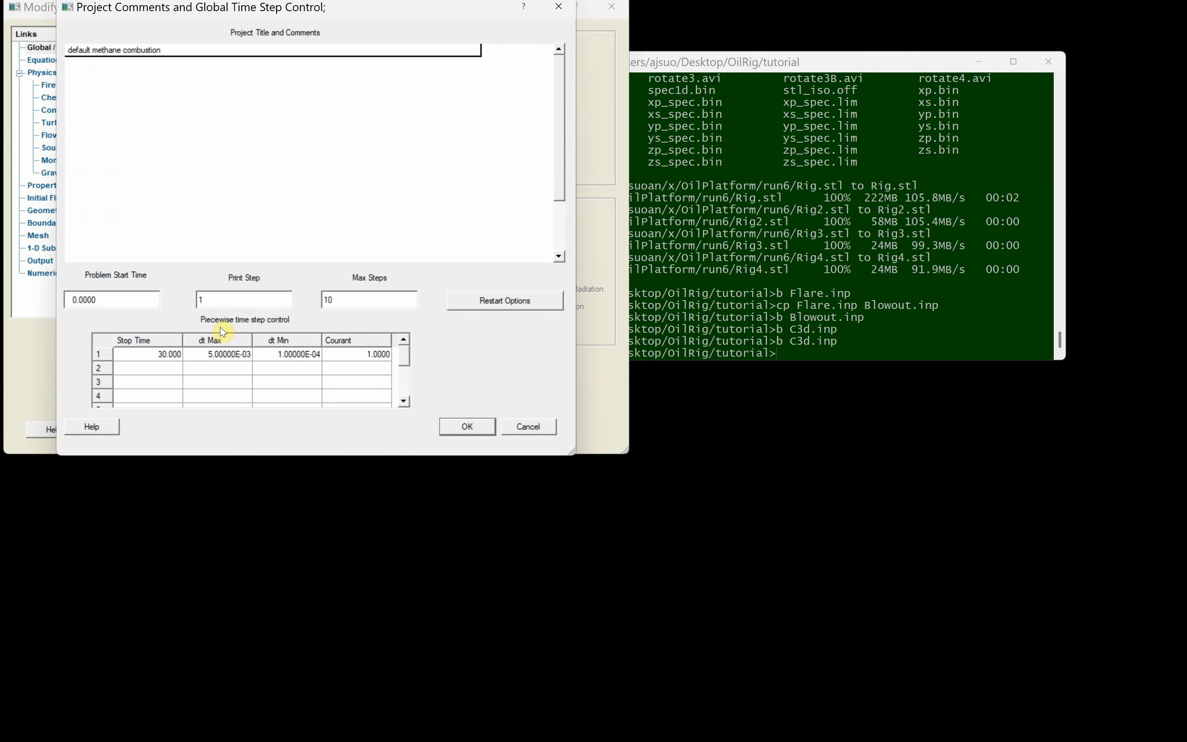
{"action": "left_click", "coordinate": [365, 299]}
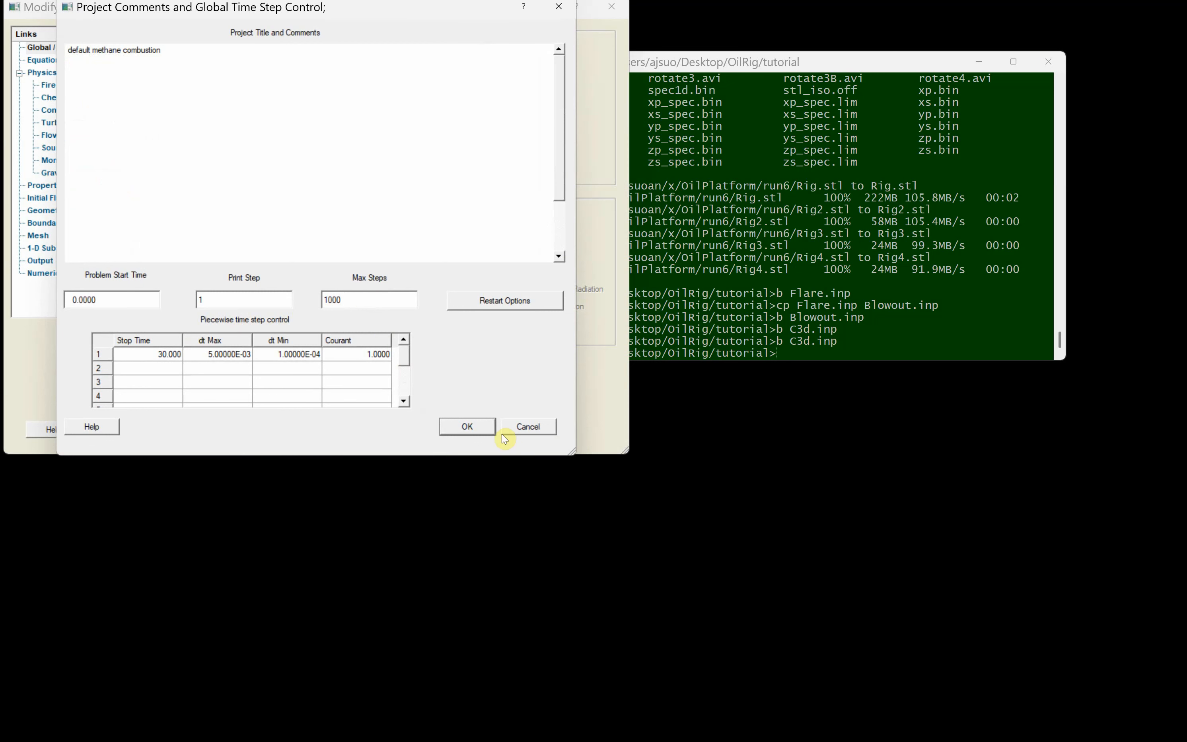
{"action": "left_click", "coordinate": [467, 426]}
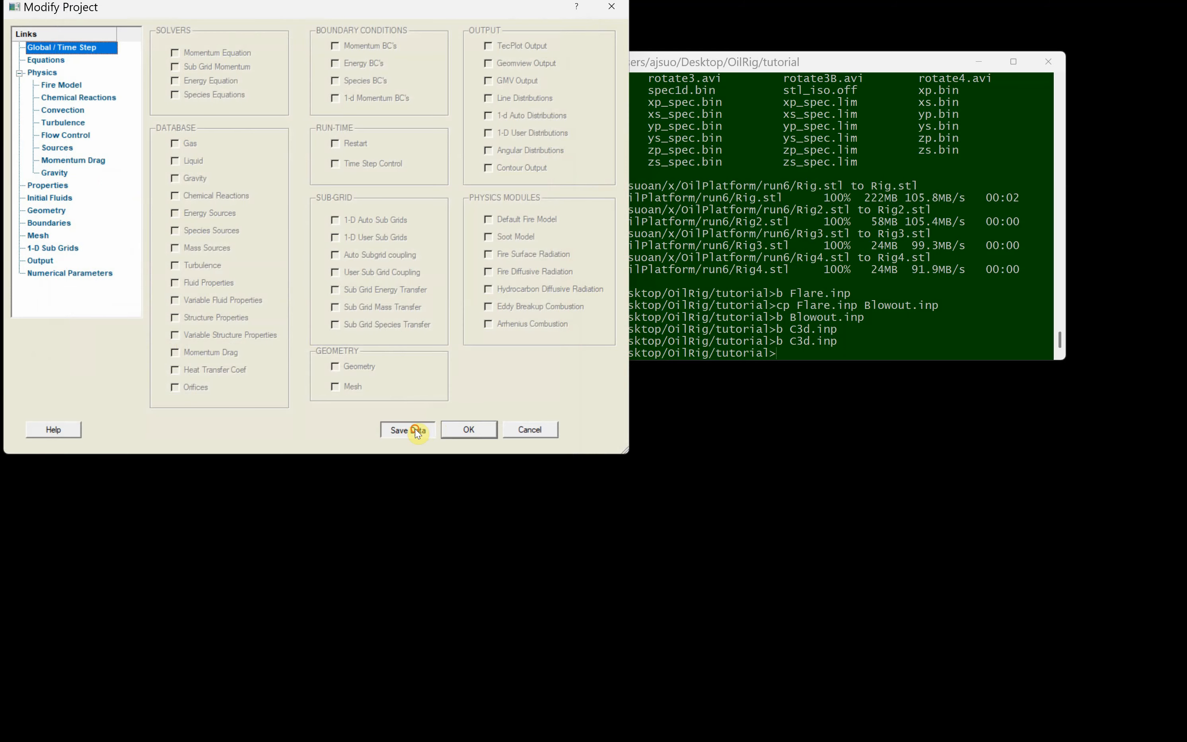
{"action": "left_click", "coordinate": [414, 429]}
{"action": "left_click", "coordinate": [460, 428]}
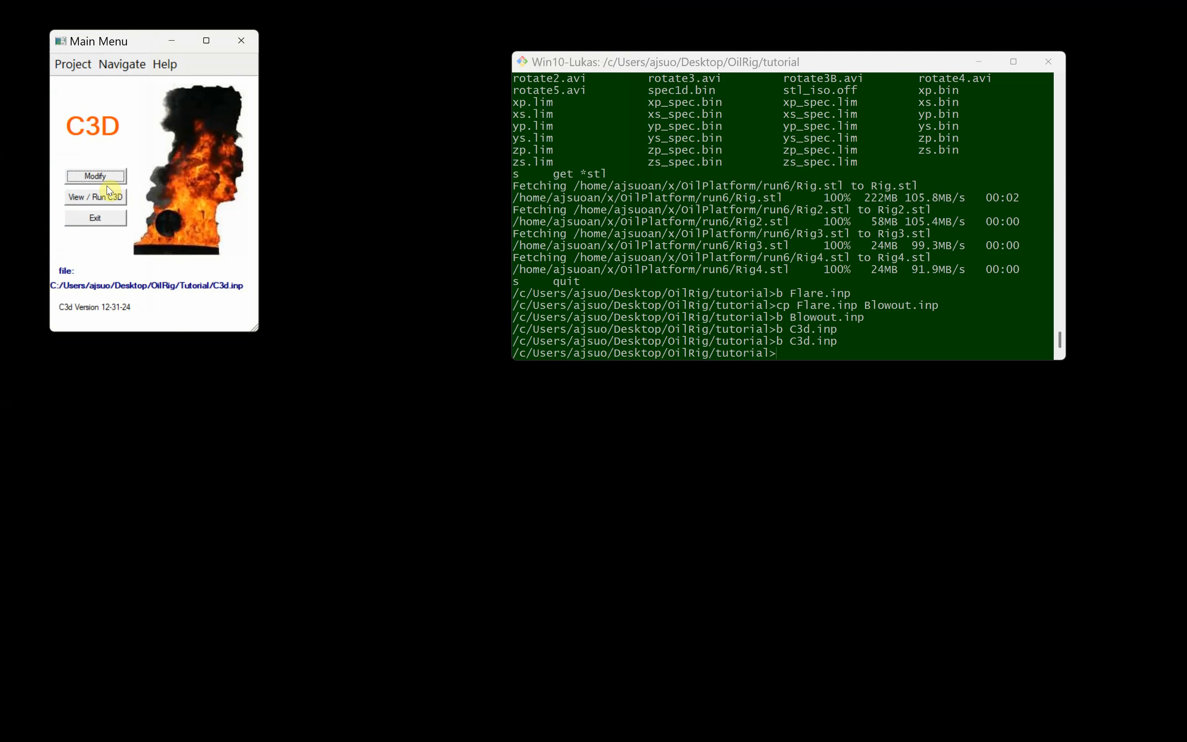
Step: Run the C3D calculation for a few time steps, kill it and close the run window
{"action": "left_click", "coordinate": [108, 195]}
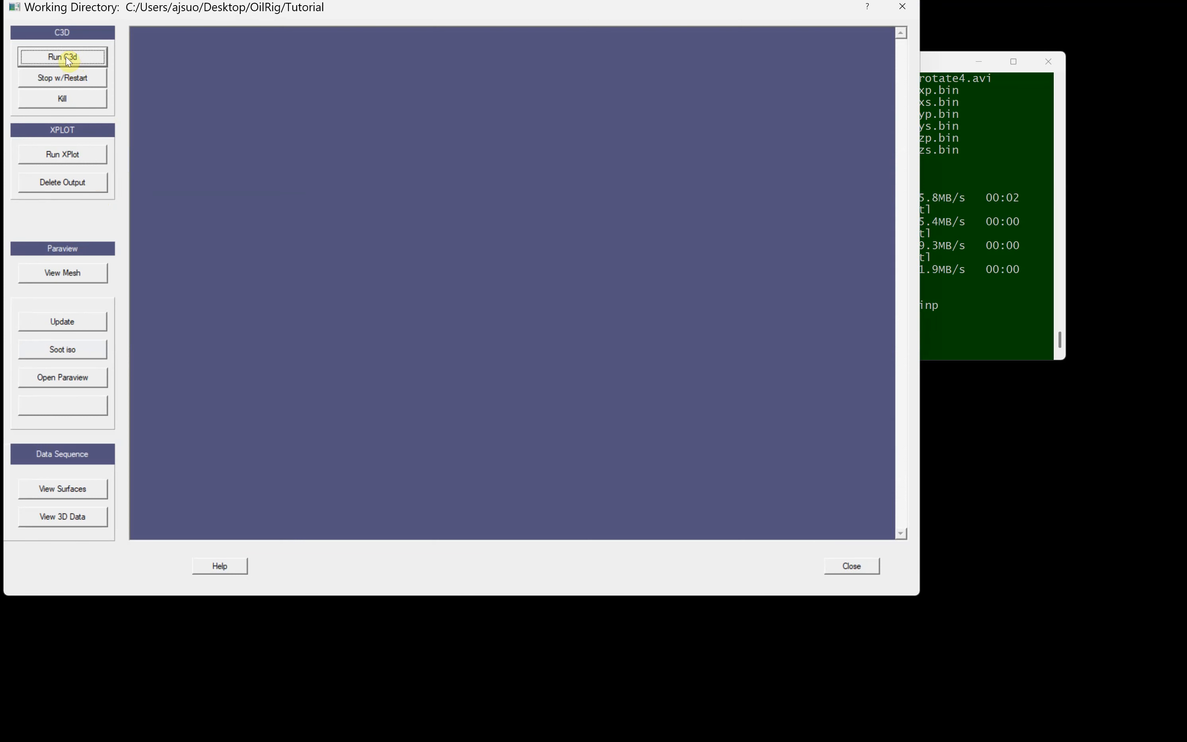
{"action": "left_click", "coordinate": [68, 58]}
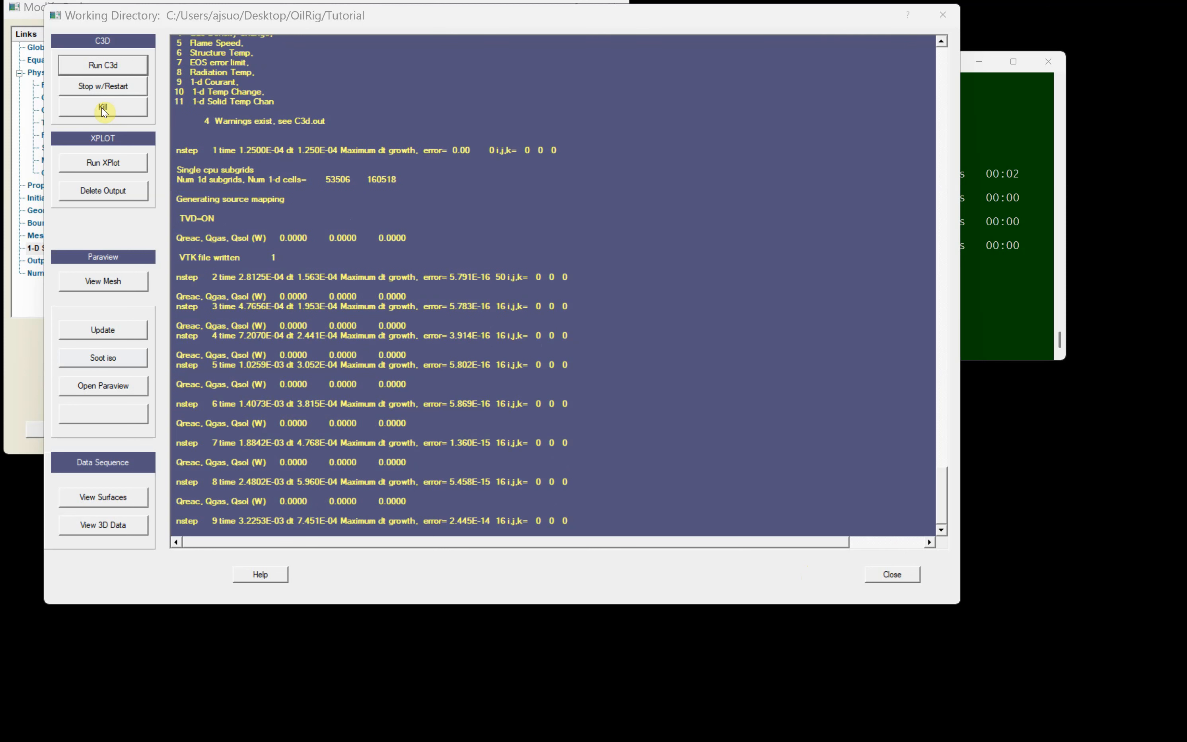
{"action": "left_click", "coordinate": [101, 107]}
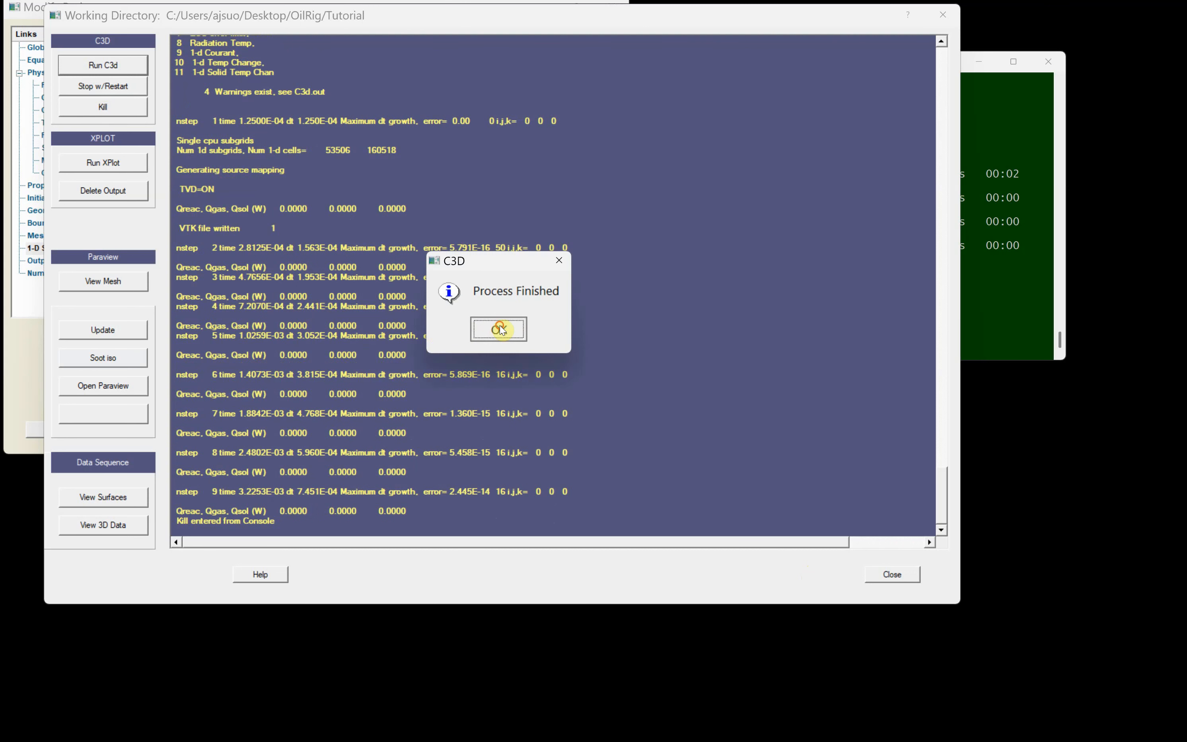
{"action": "left_click", "coordinate": [490, 327]}
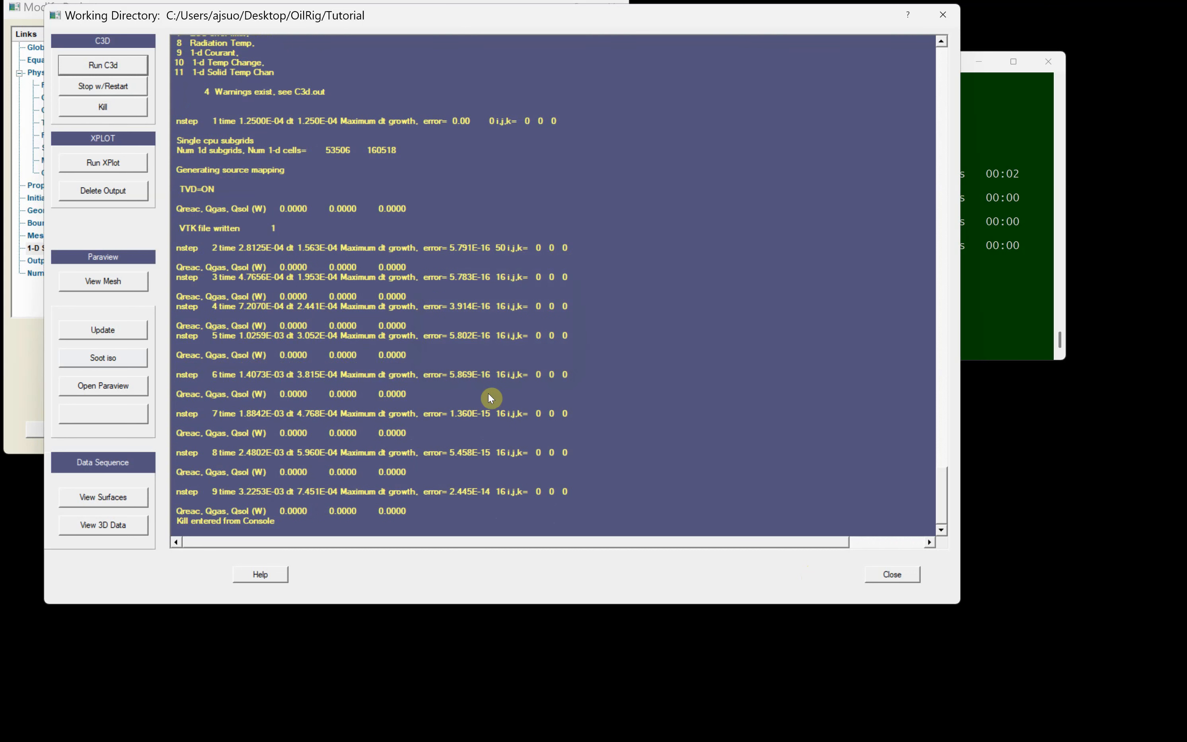
{"action": "left_click", "coordinate": [892, 575]}
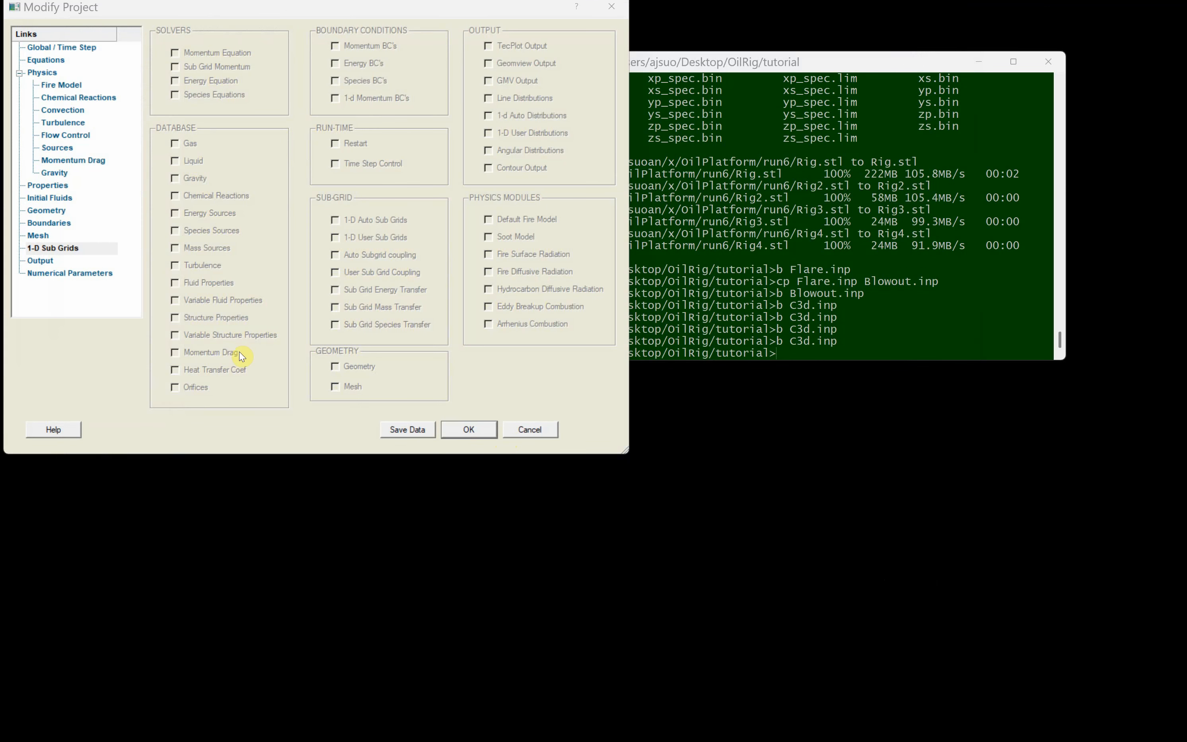
Step: Set the mass flux of the blowout sub grid's Xmax boundary condition to -250
{"action": "double_click", "coordinate": [41, 249]}
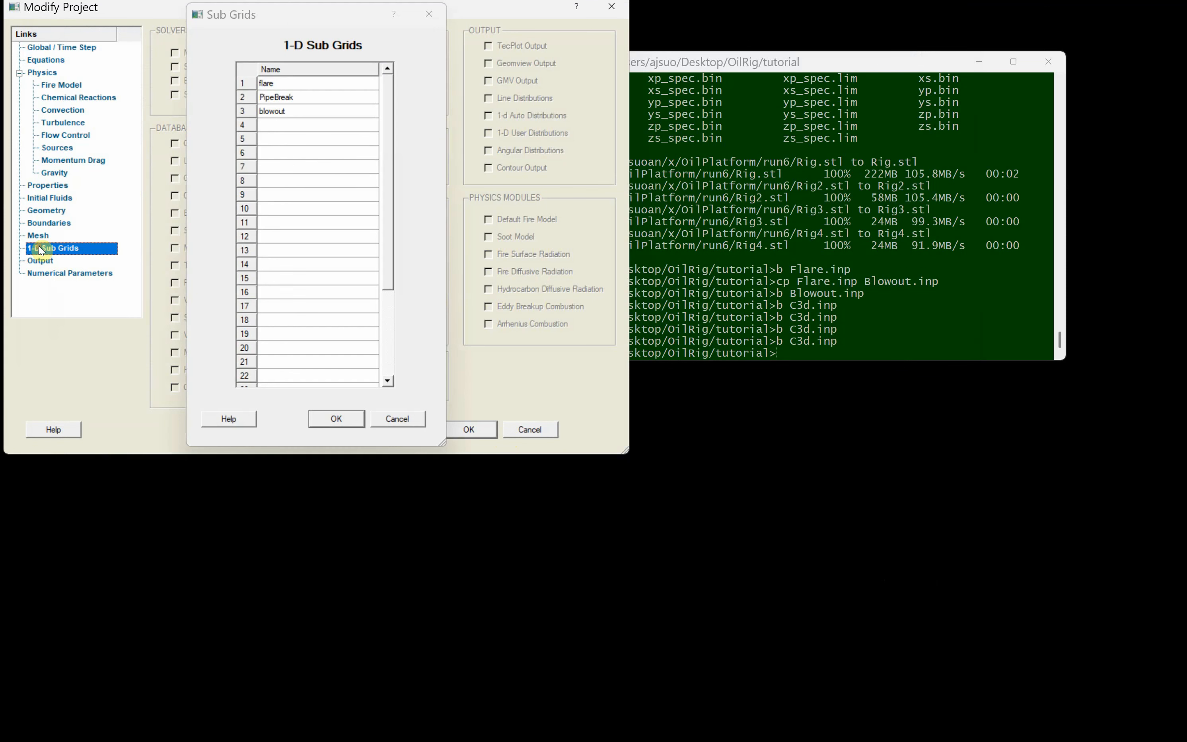
{"action": "double_click", "coordinate": [277, 111]}
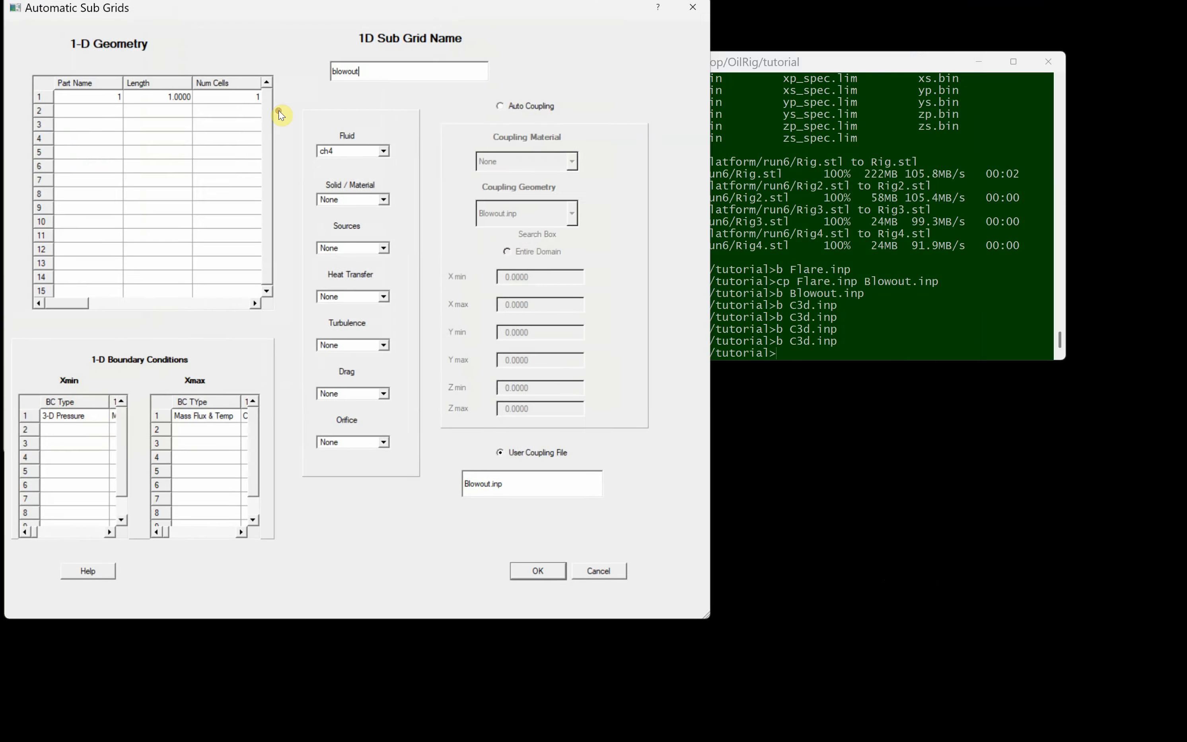
{"action": "double_click", "coordinate": [205, 418]}
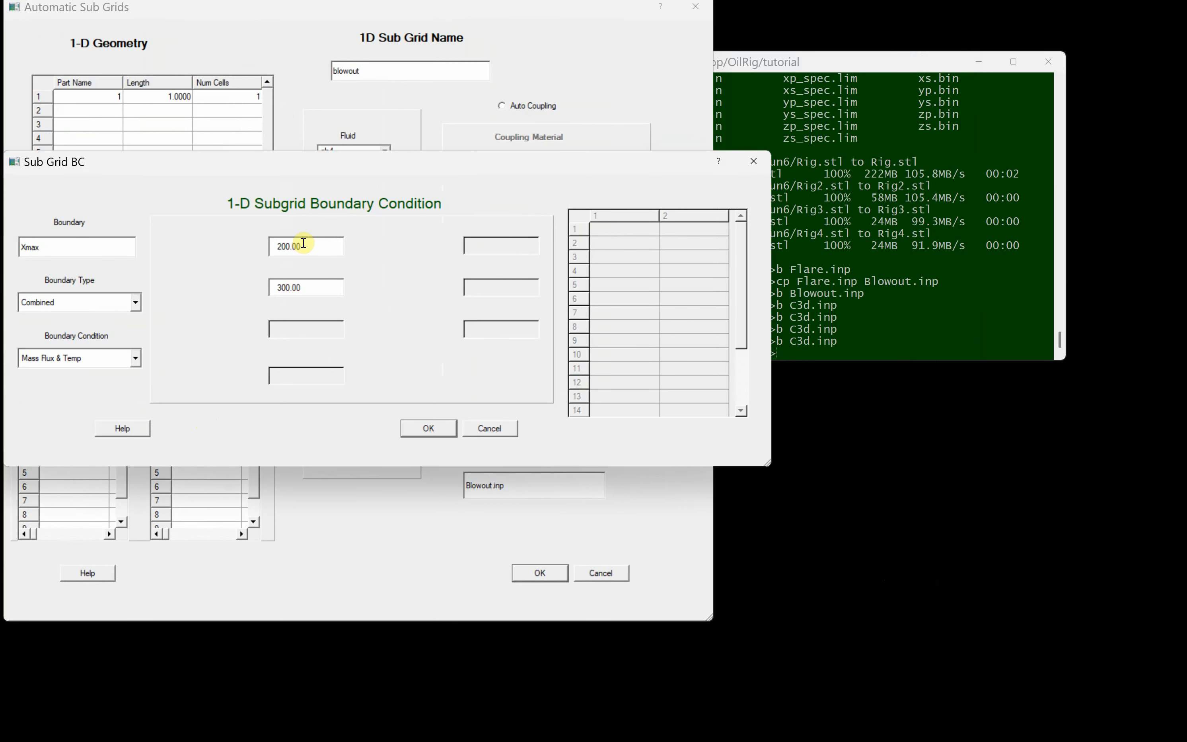
{"action": "left_click_drag", "start_coordinate": [304, 242], "coordinate": [230, 243]}
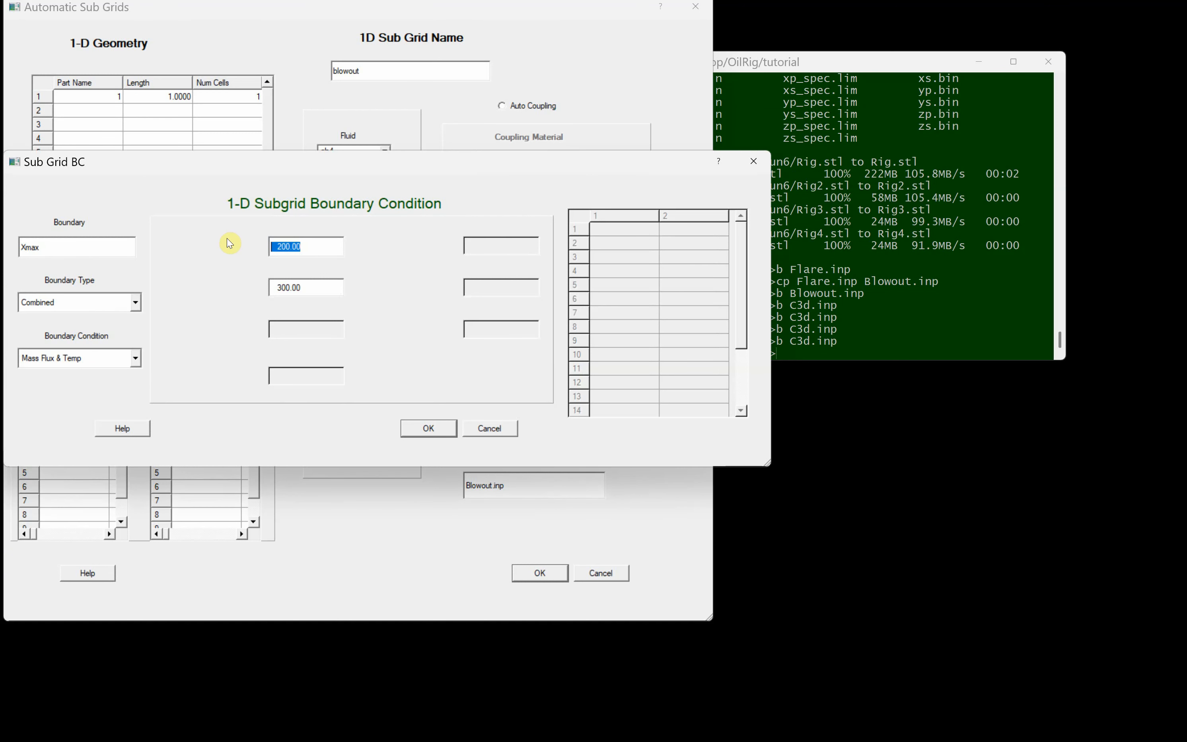
{"action": "type", "text": "-250"}
{"action": "left_click", "coordinate": [429, 428]}
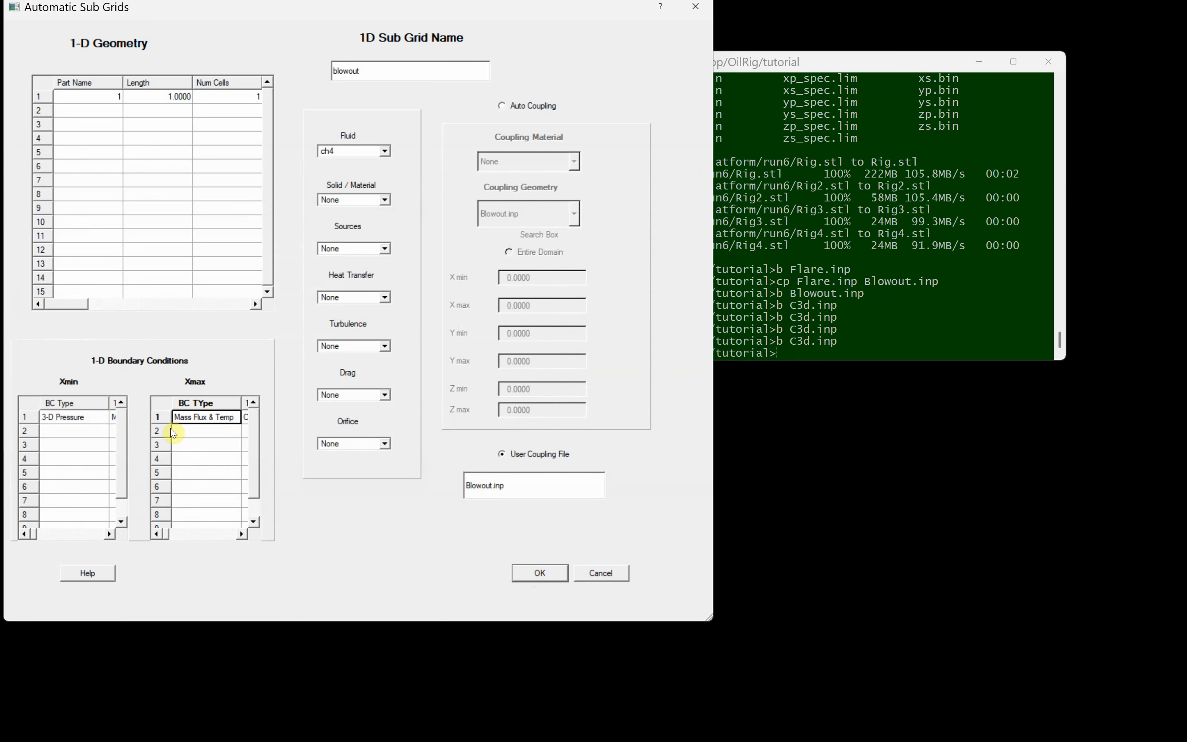
{"action": "left_click", "coordinate": [540, 573]}
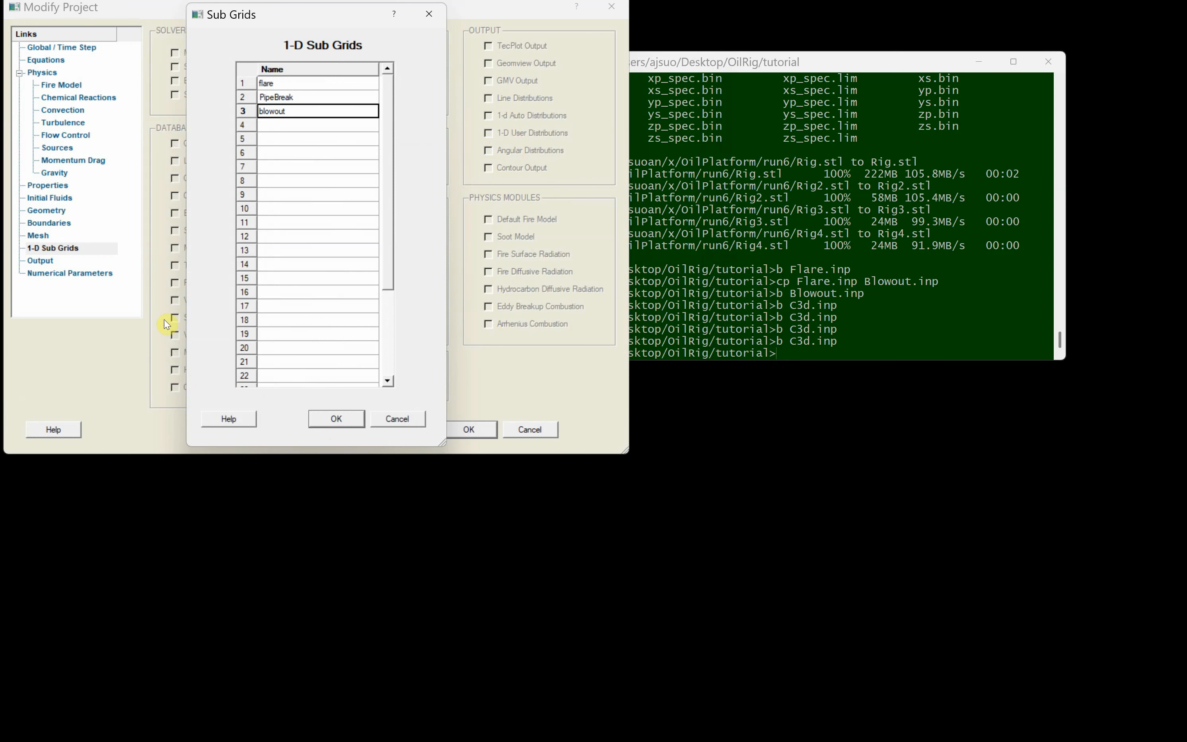
Step: Set the mass flux of the flare sub grid's Xmax boundary condition to -10 and accept the sub grid changes
{"action": "double_click", "coordinate": [288, 89]}
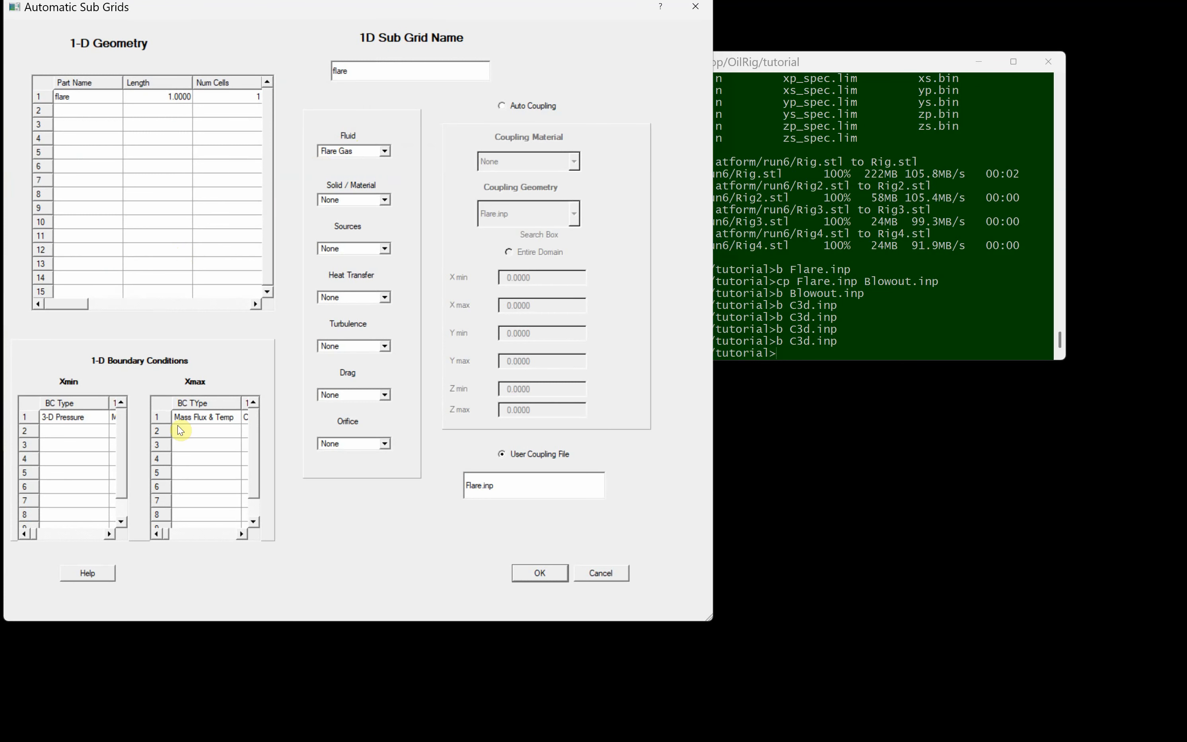
{"action": "double_click", "coordinate": [196, 417]}
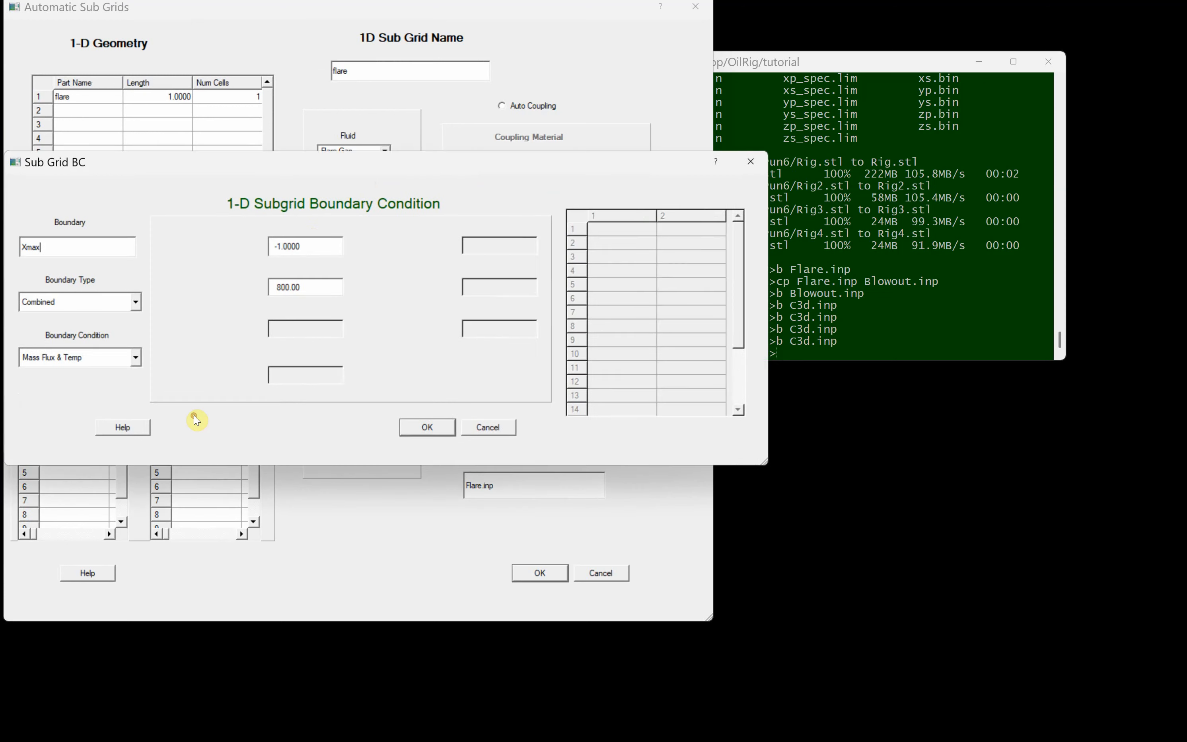
{"action": "left_click_drag", "start_coordinate": [314, 241], "coordinate": [226, 231]}
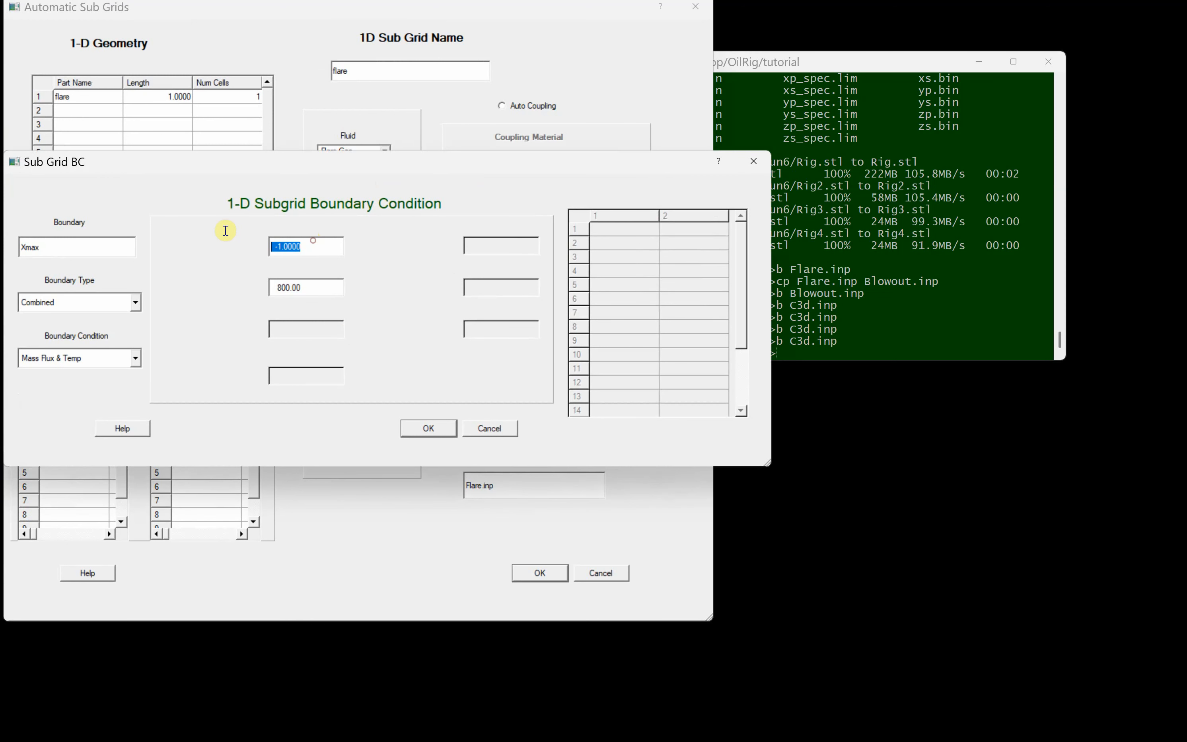
{"action": "type", "text": "-10"}
{"action": "left_click", "coordinate": [428, 428]}
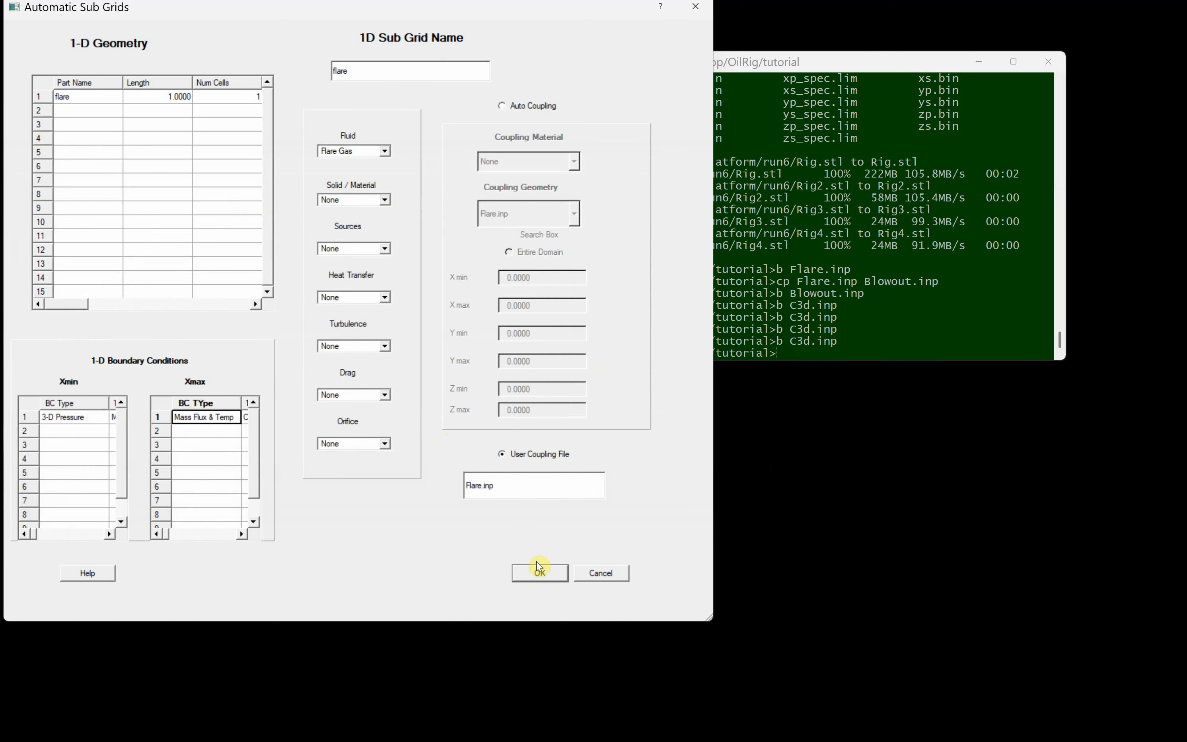
{"action": "left_click", "coordinate": [540, 573]}
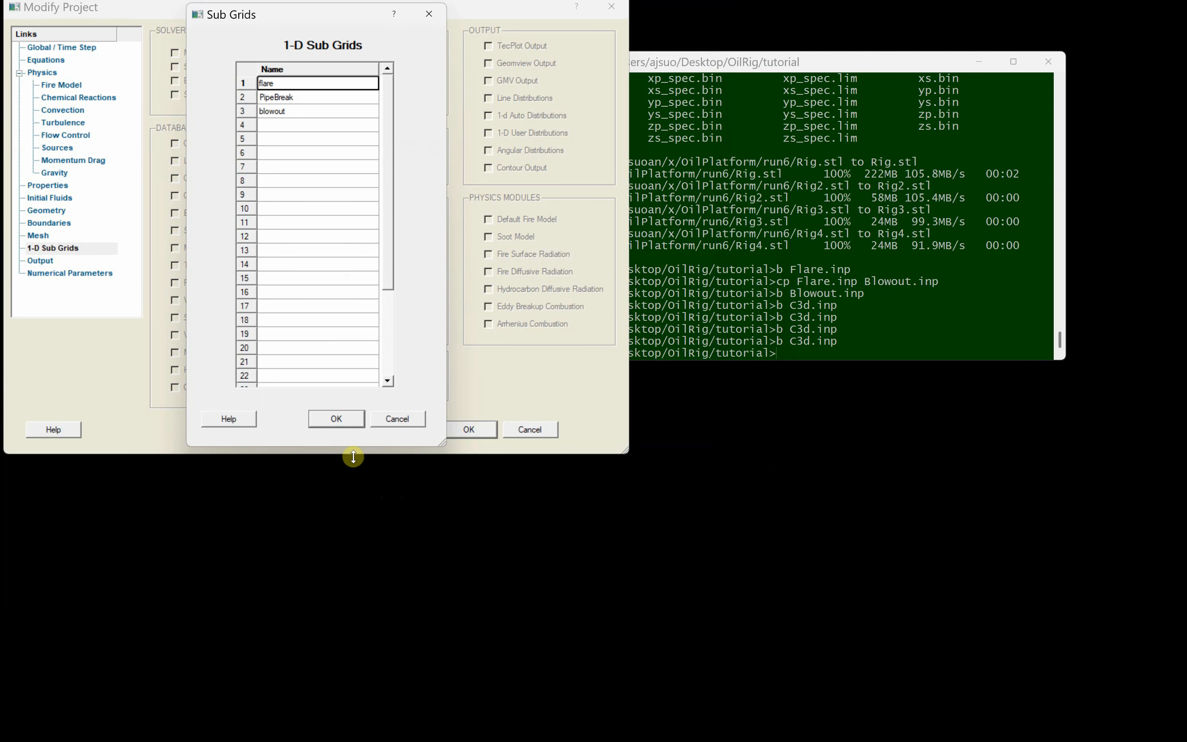
{"action": "left_click", "coordinate": [336, 420]}
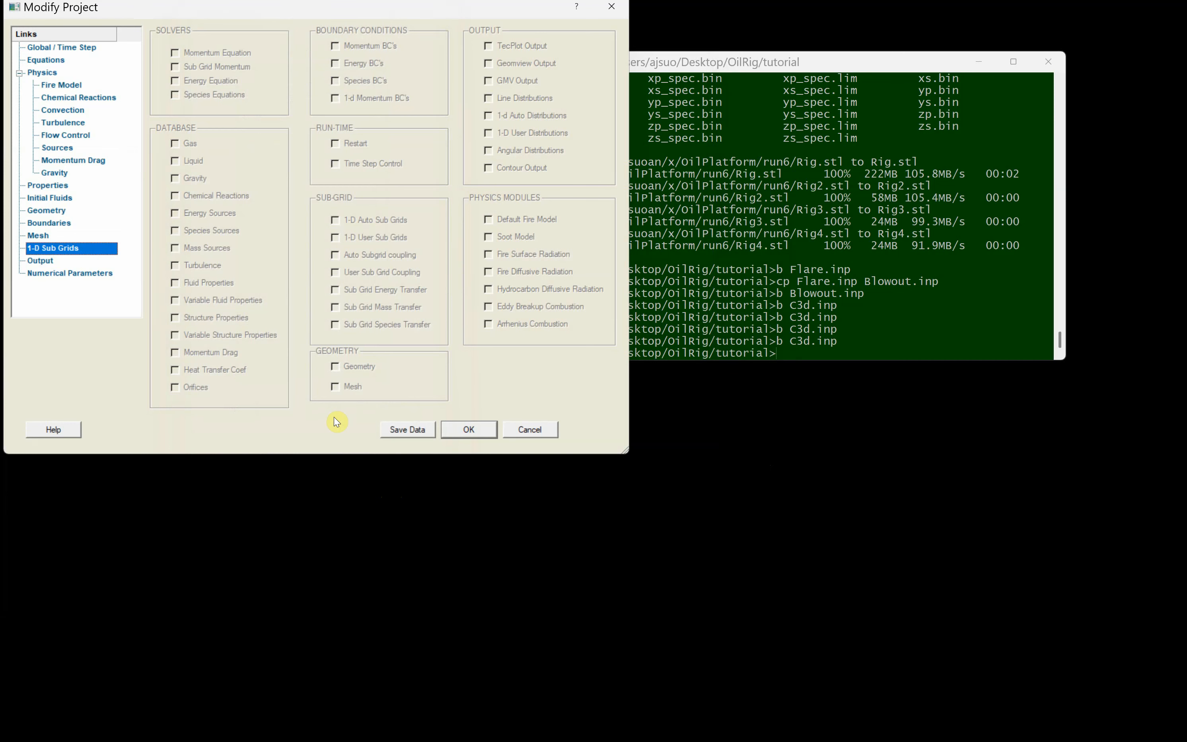
Step: Save the project data and start the C3D calculation
{"action": "left_click", "coordinate": [406, 430]}
{"action": "left_click", "coordinate": [469, 428]}
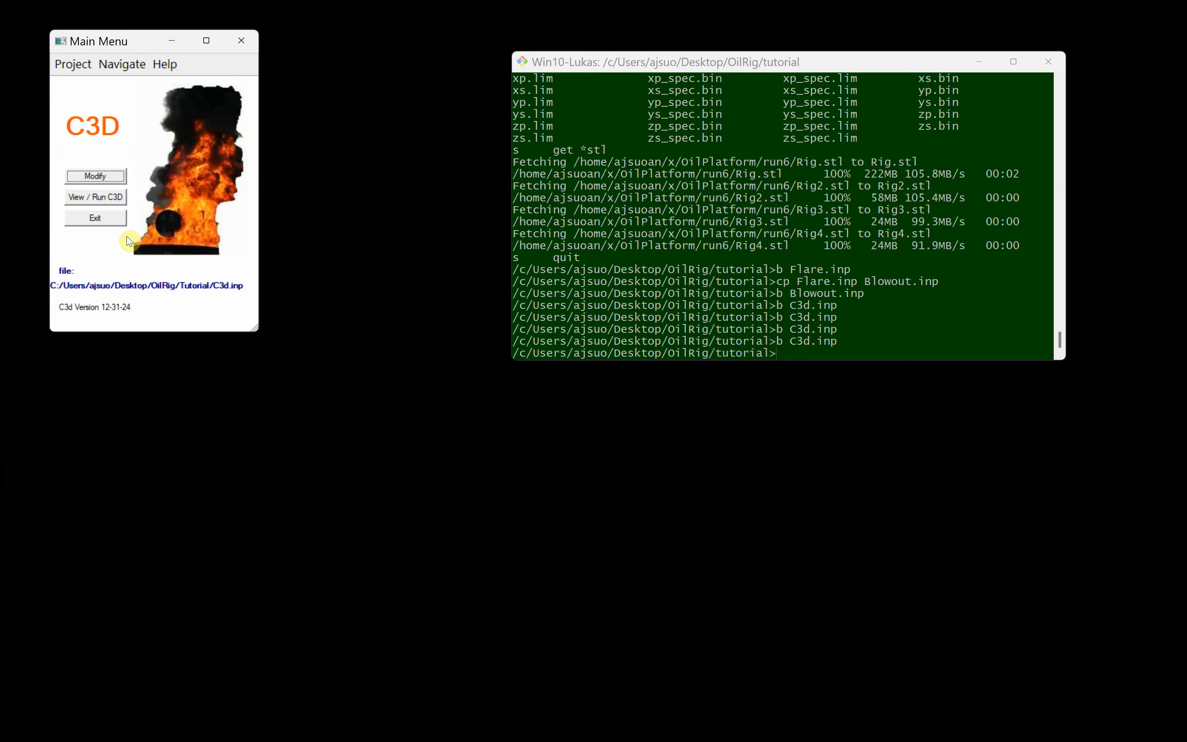
{"action": "left_click", "coordinate": [101, 198]}
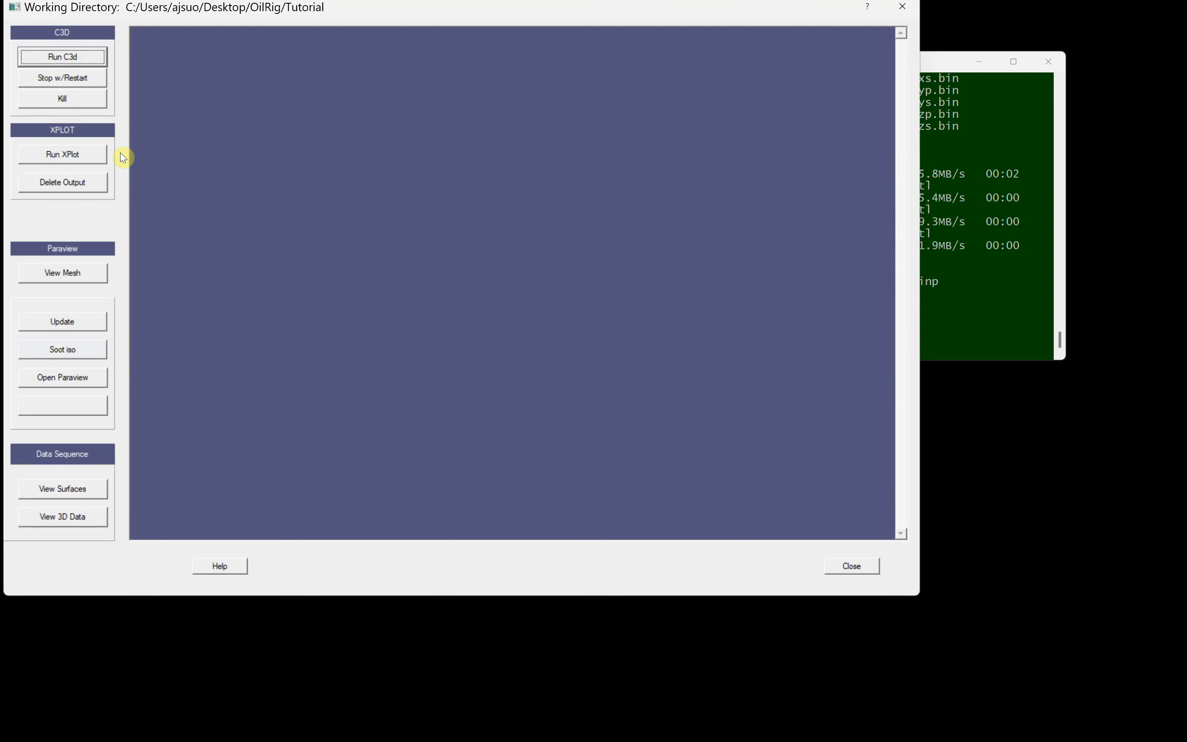
{"action": "left_click", "coordinate": [59, 55]}
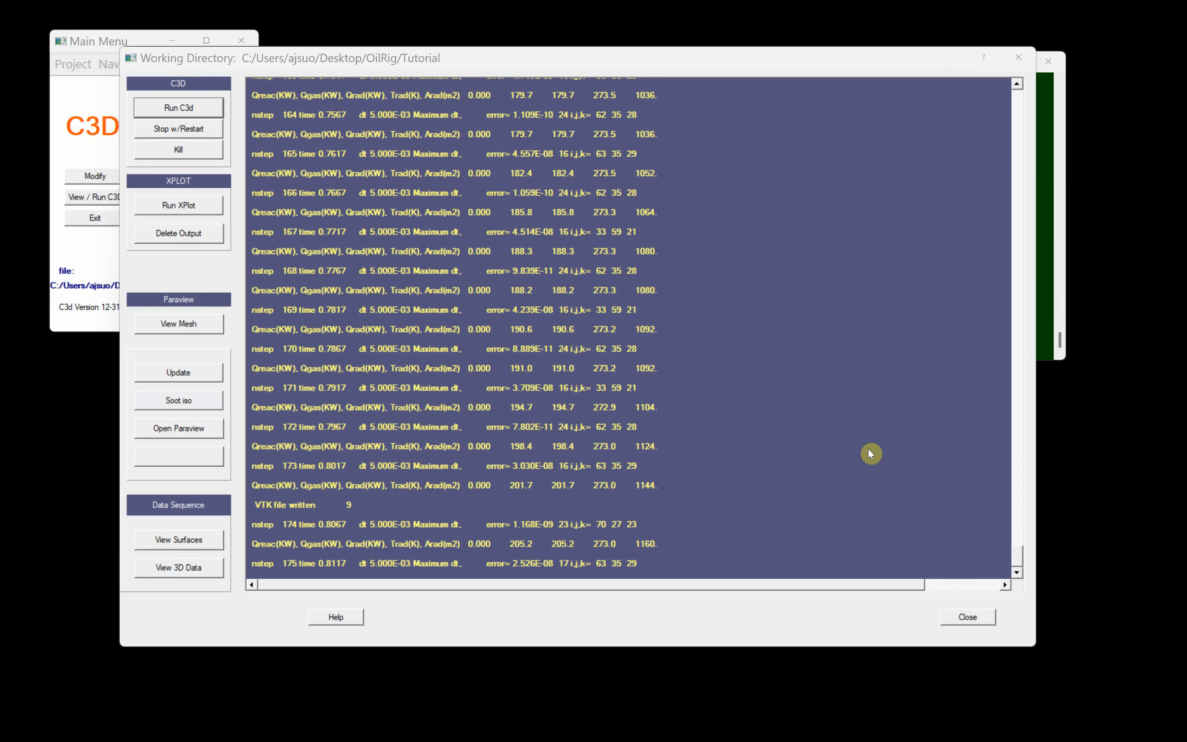
Step: Plot the Gas Temperature from Xcenter.lim in XPlot, examine the contours and quit the plot without saving
{"action": "left_click", "coordinate": [181, 207]}
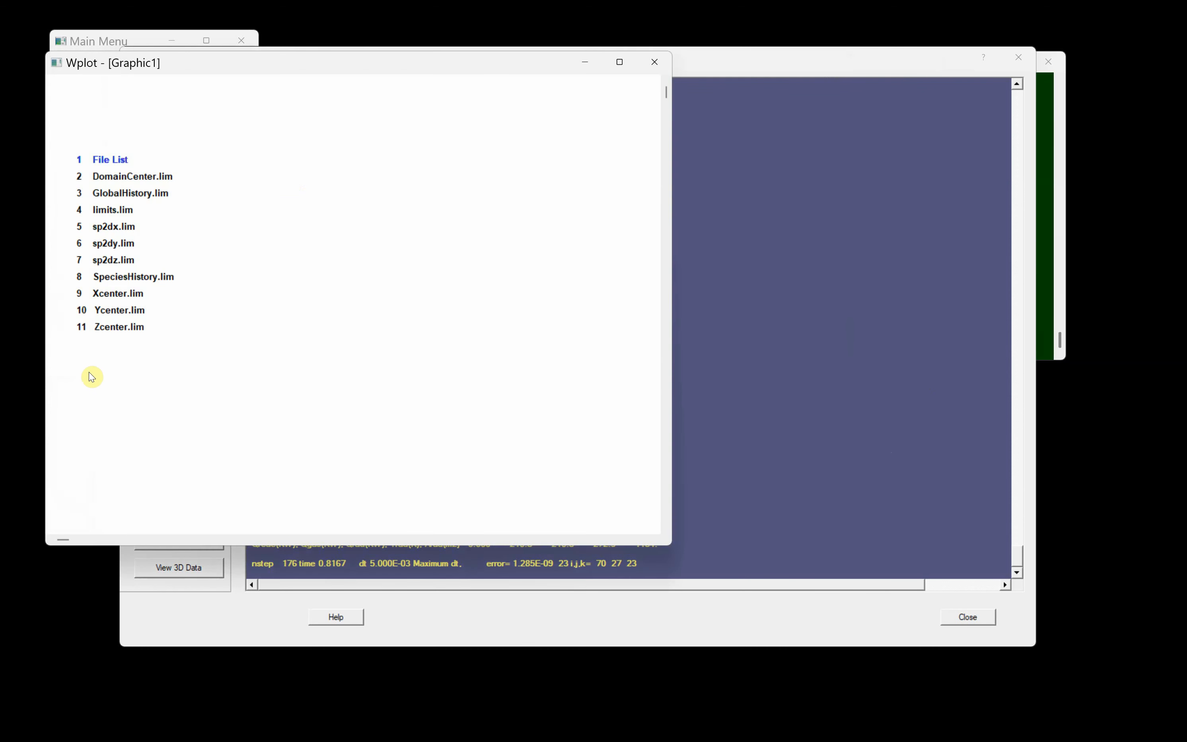
{"action": "left_click", "coordinate": [112, 294]}
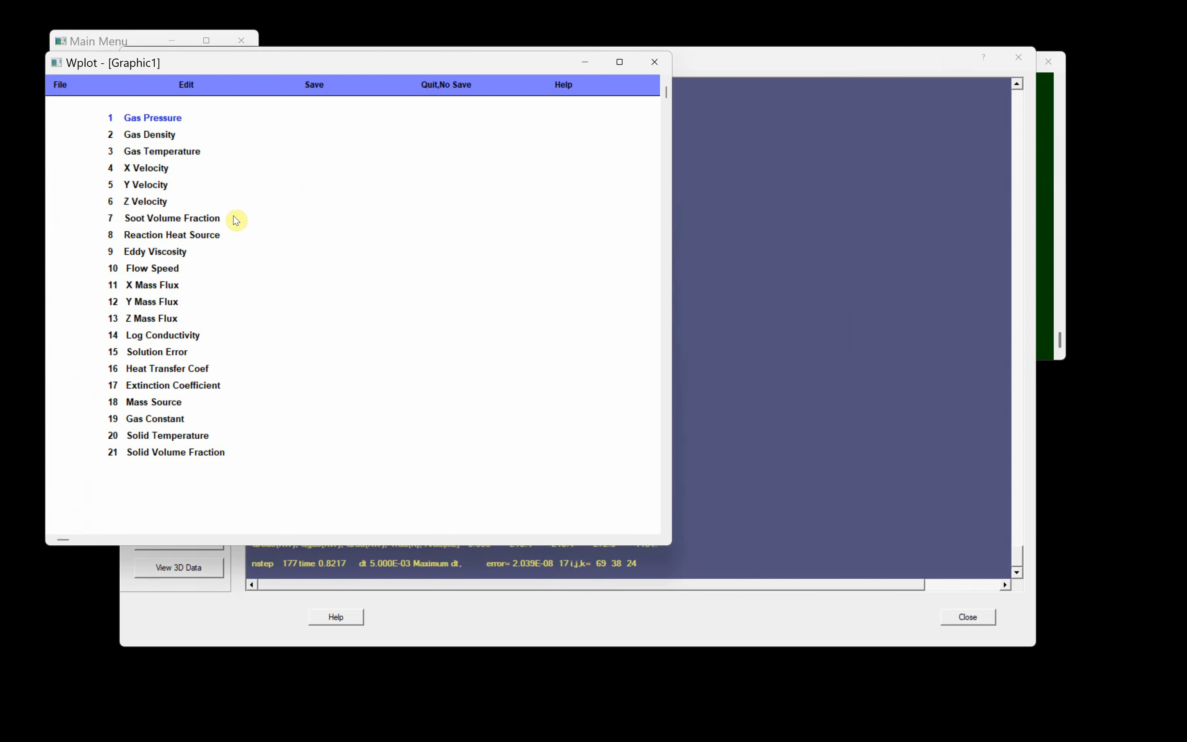
{"action": "left_click", "coordinate": [167, 153]}
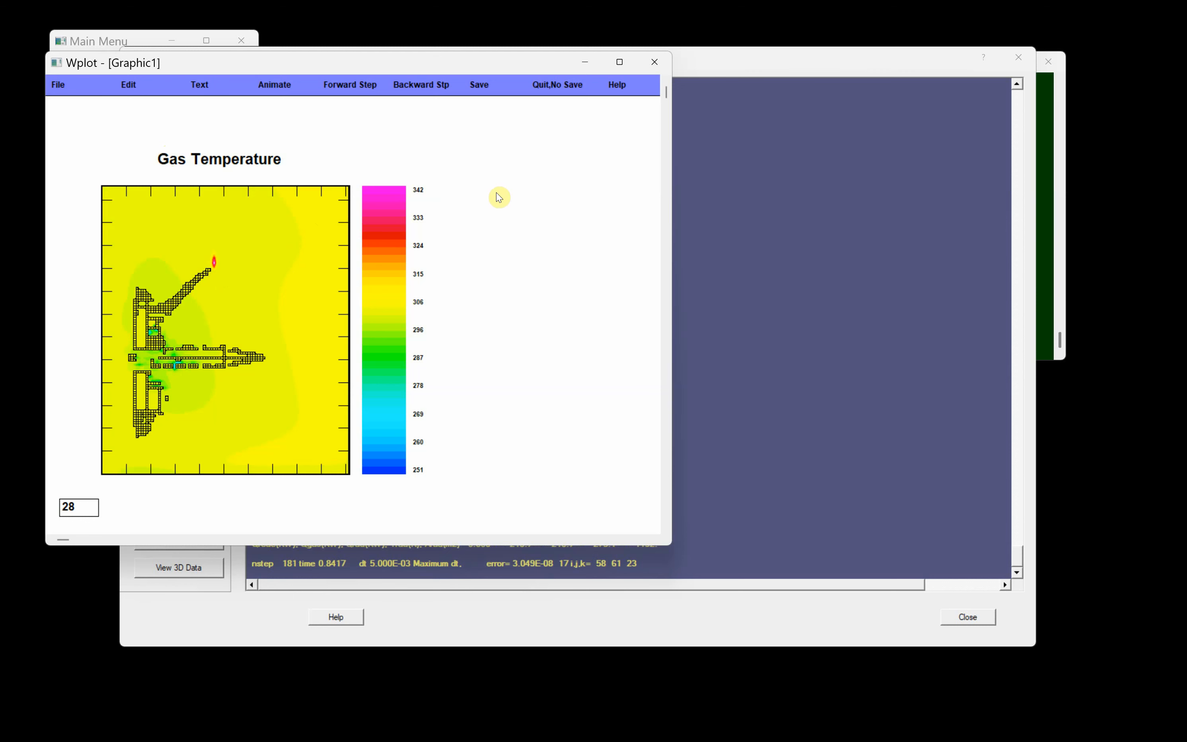
{"action": "left_click", "coordinate": [543, 86]}
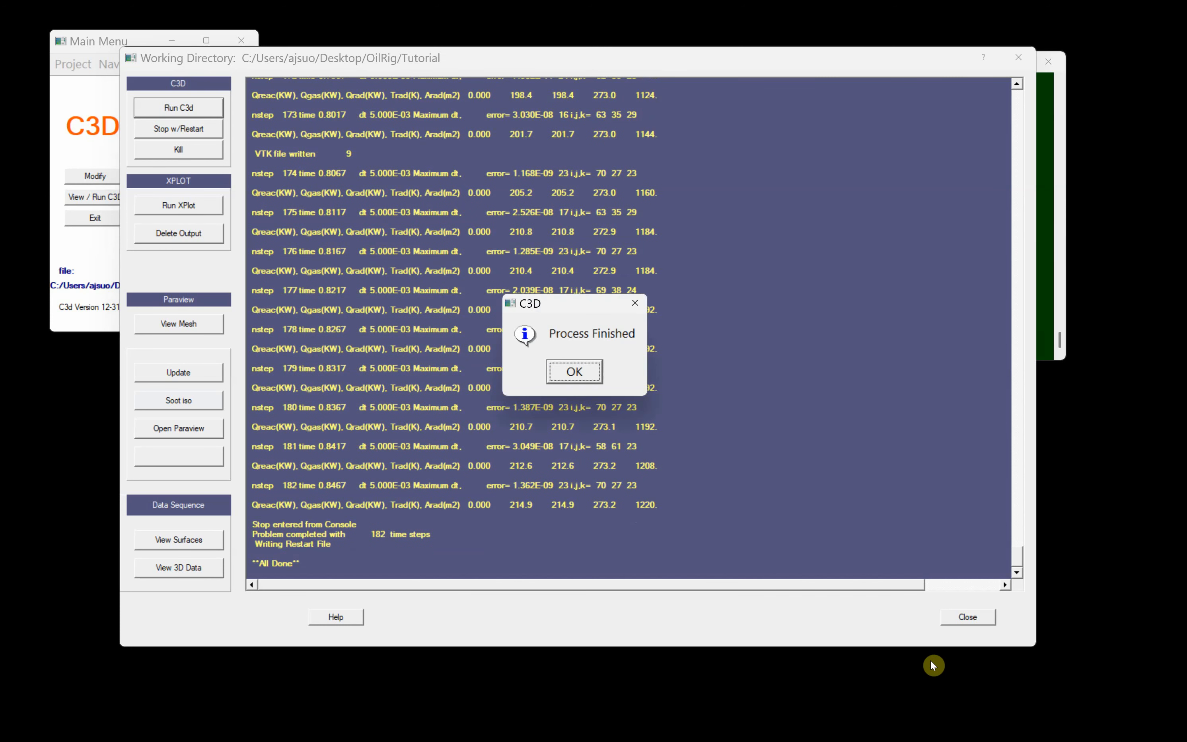
Step: Stop the running calculation with a restart file and close the run window
{"action": "left_click", "coordinate": [573, 372]}
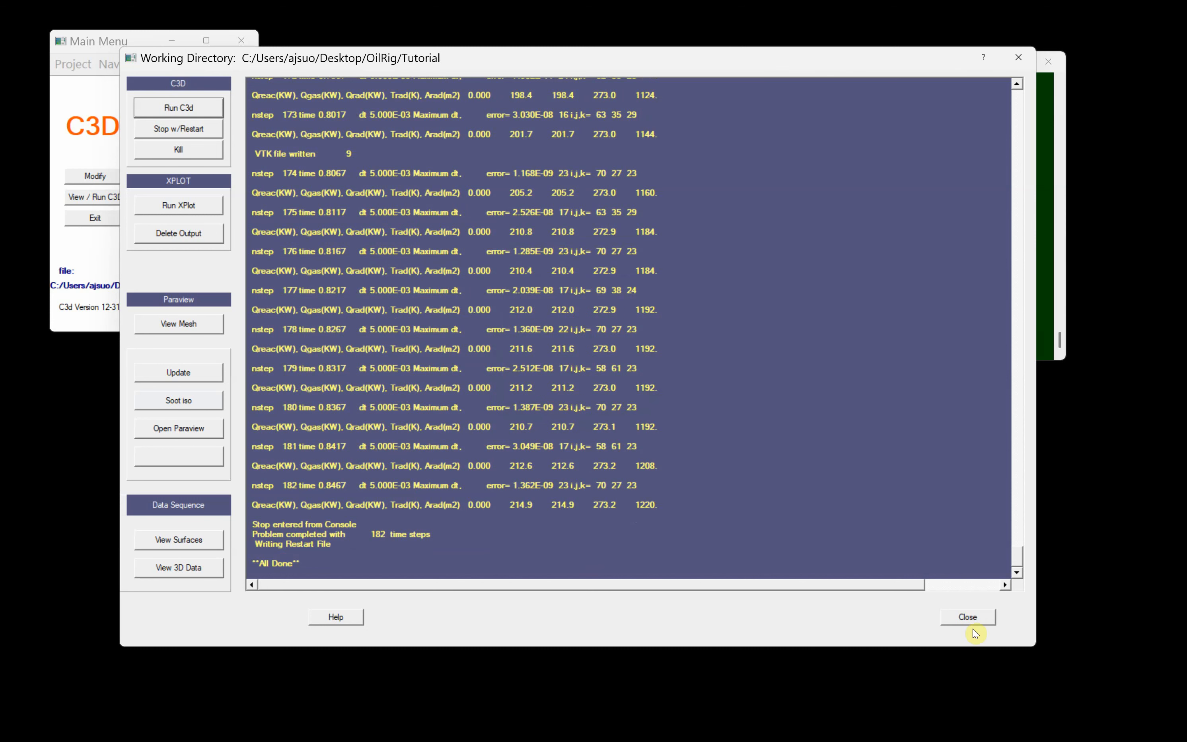
{"action": "left_click", "coordinate": [968, 617]}
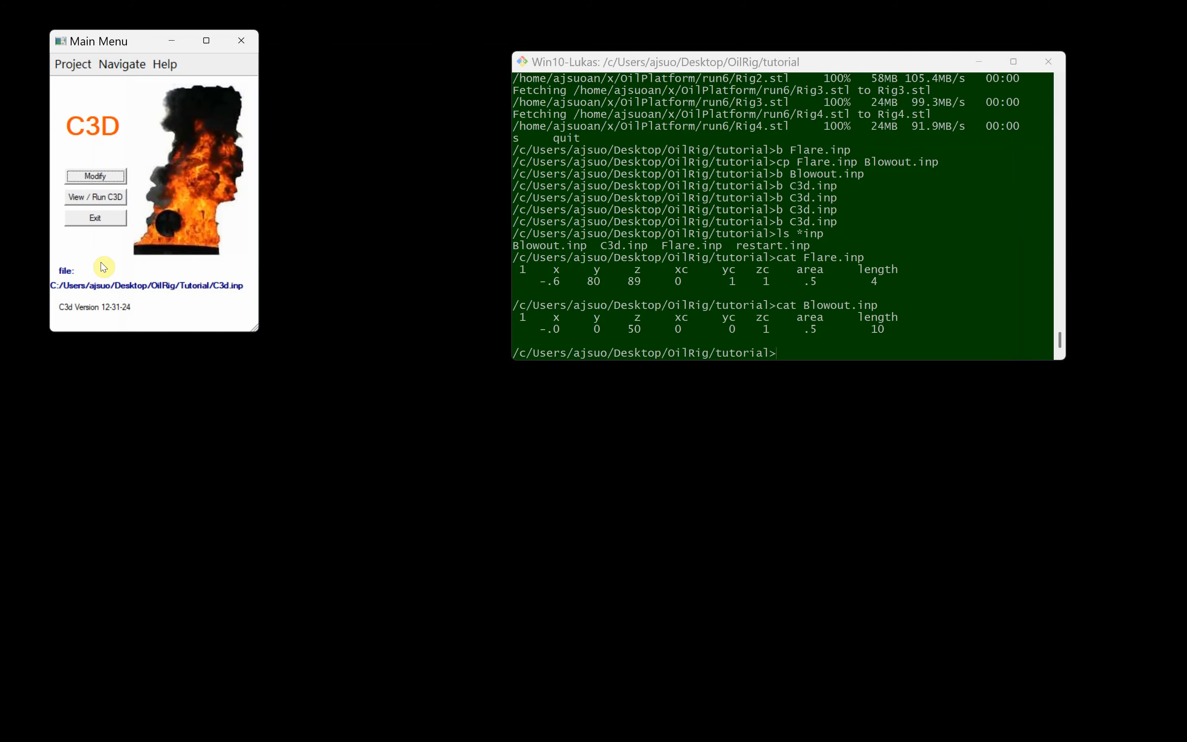
Step: Set the project's restart options to Read and write restart with Reset Start Time to Zero
{"action": "left_click", "coordinate": [93, 175]}
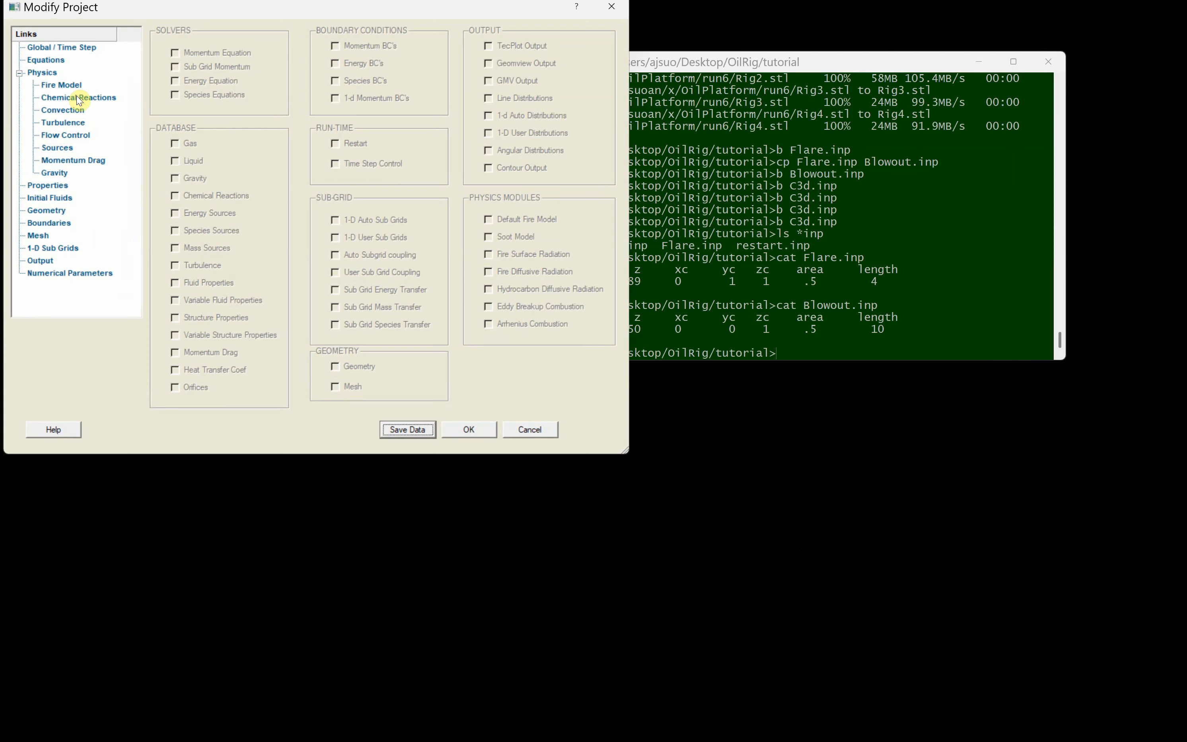
{"action": "left_click", "coordinate": [64, 48]}
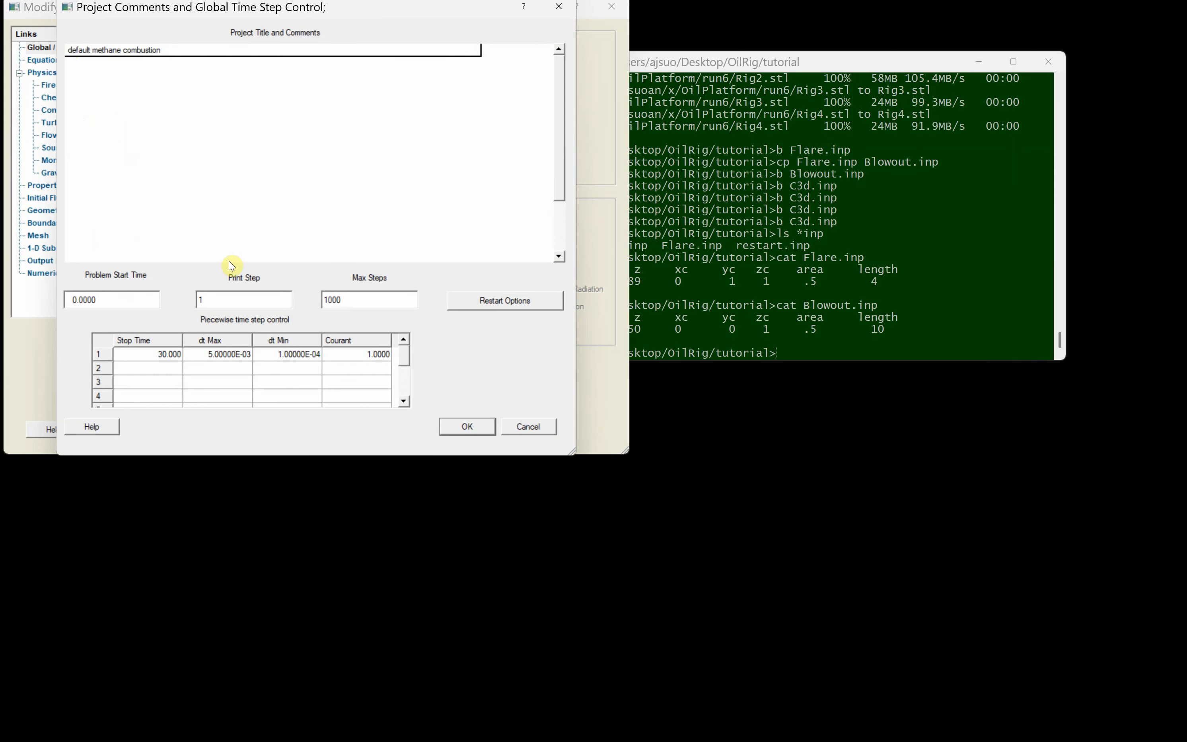
{"action": "left_click", "coordinate": [524, 302]}
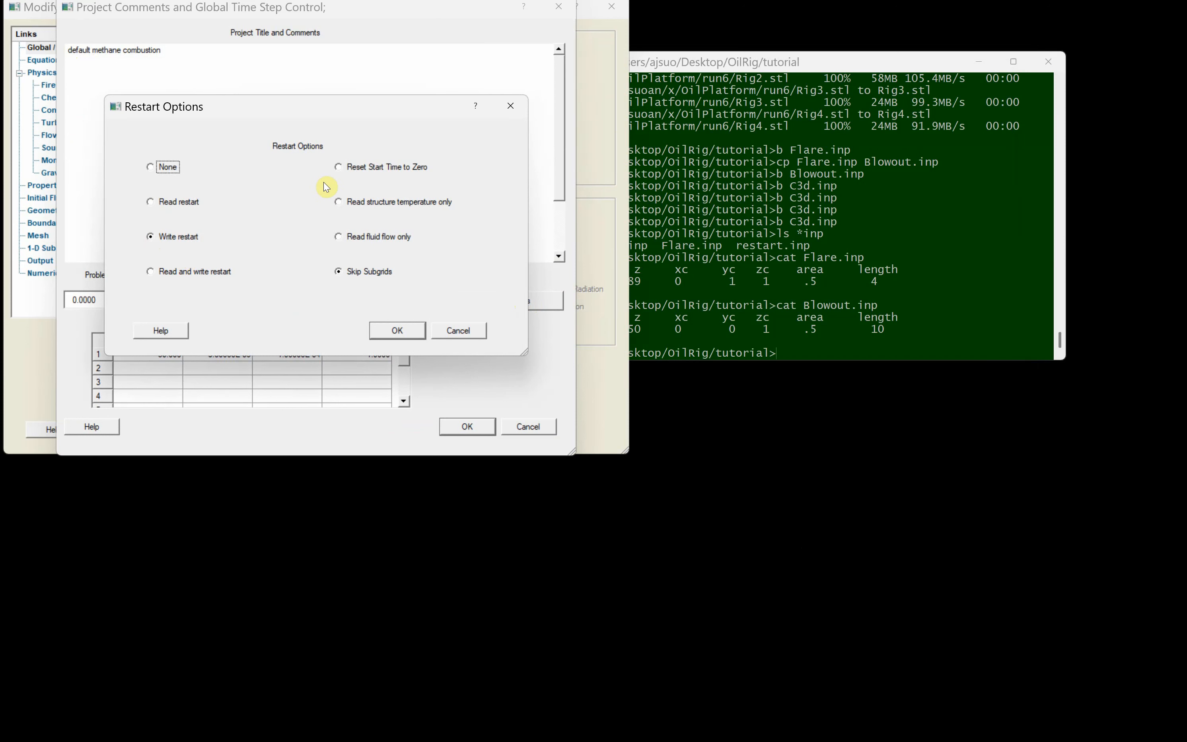
{"action": "left_click", "coordinate": [339, 168]}
{"action": "left_click", "coordinate": [153, 274]}
{"action": "left_click", "coordinate": [401, 332]}
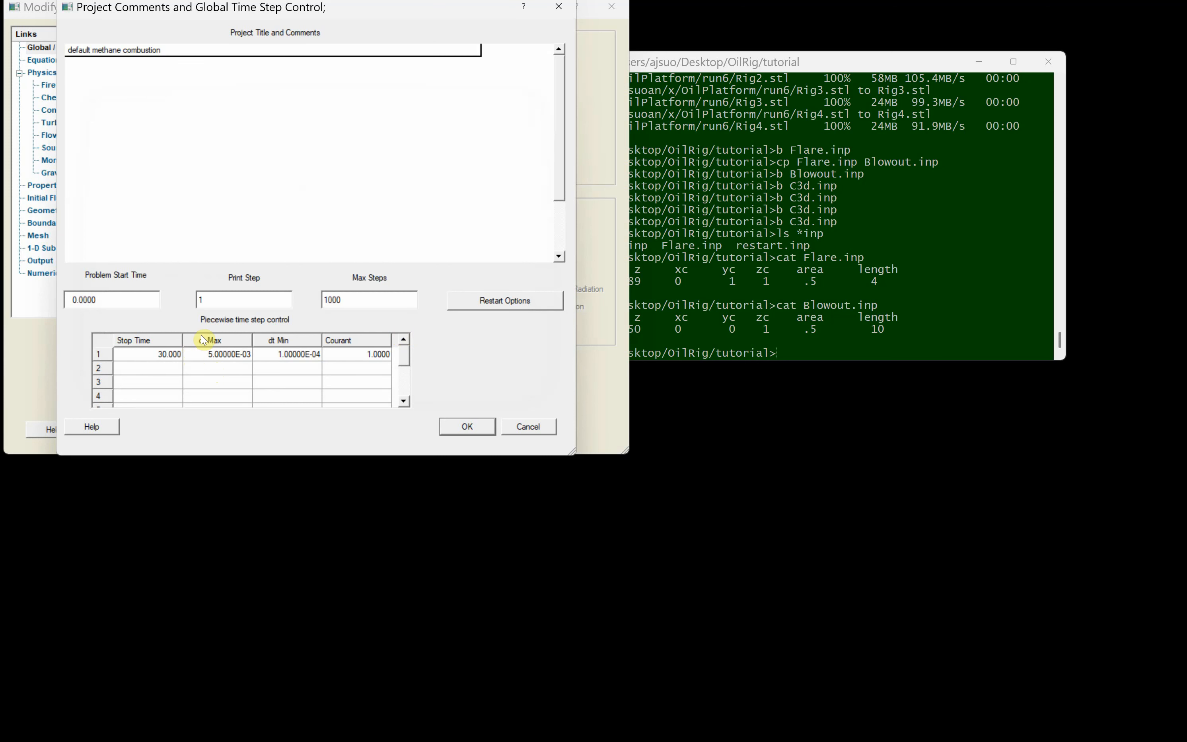
Step: Set the project's Max Steps to 10000 and dt Max to 0.01 in the time step control
{"action": "left_click", "coordinate": [352, 301]}
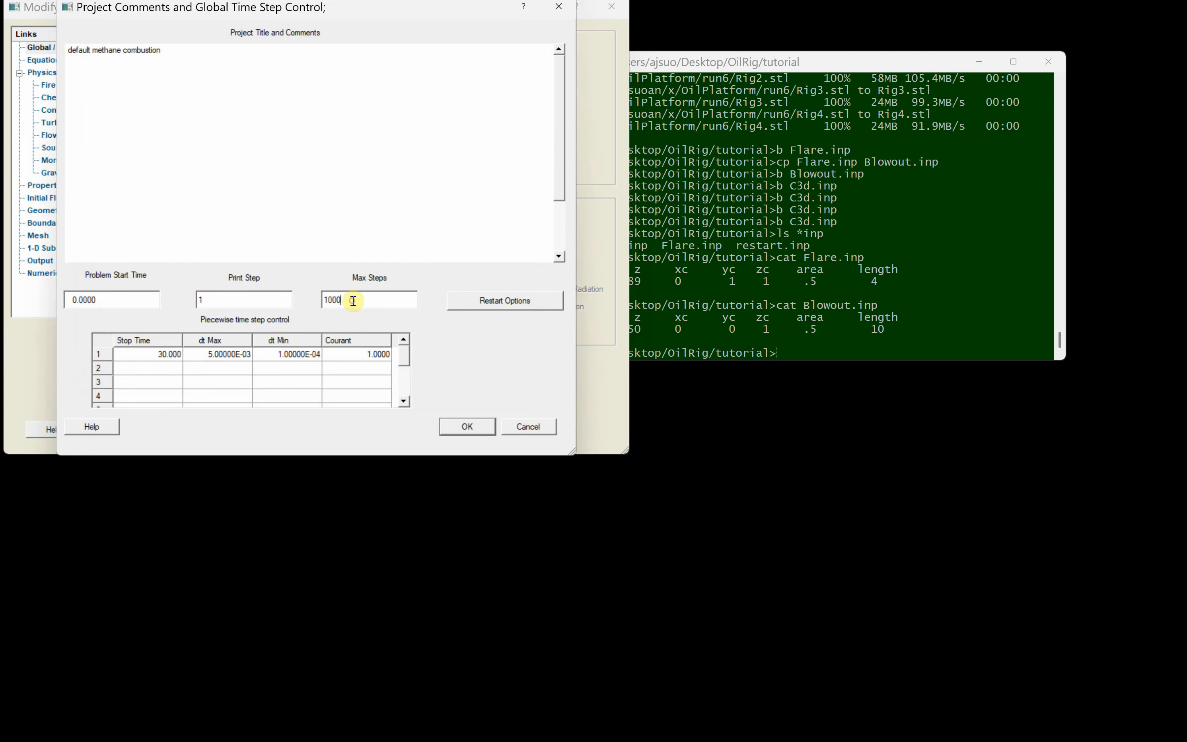
{"action": "type", "text": "0"}
{"action": "left_click", "coordinate": [213, 359]}
{"action": "left_click_drag", "start_coordinate": [248, 354], "coordinate": [183, 354]}
{"action": "key", "text": "BackSpace"}
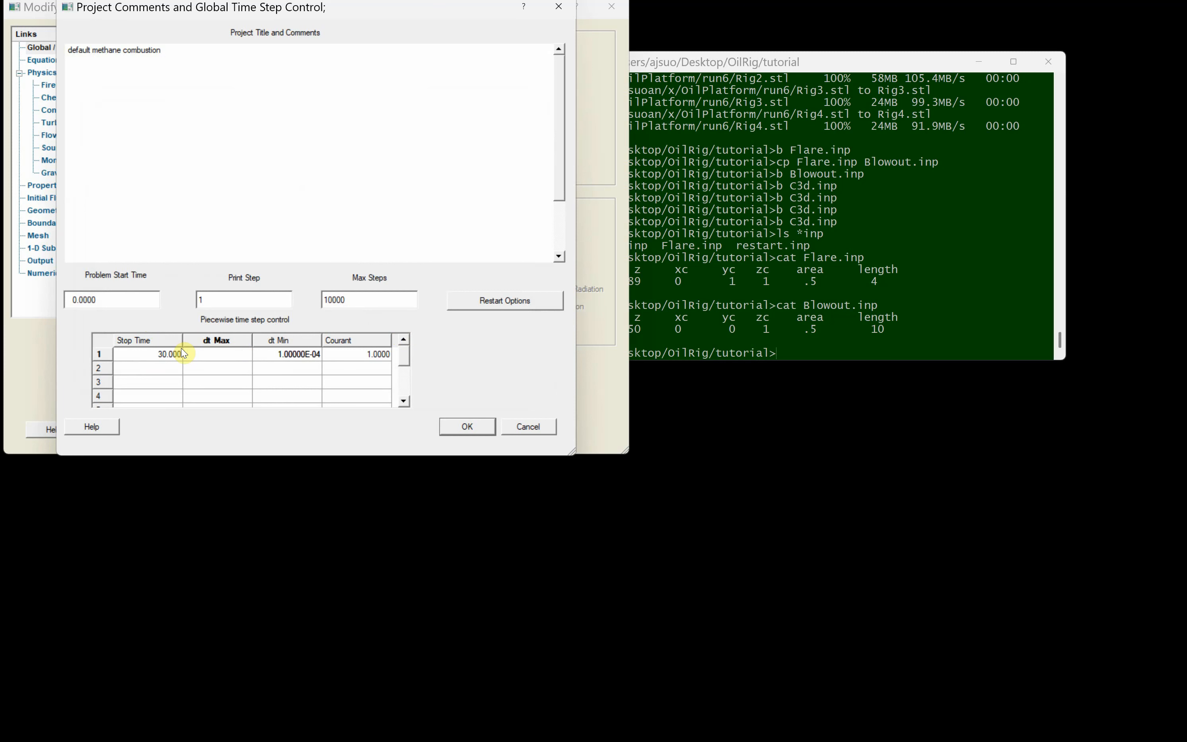
{"action": "type", "text": ".01"}
{"action": "left_click", "coordinate": [468, 427]}
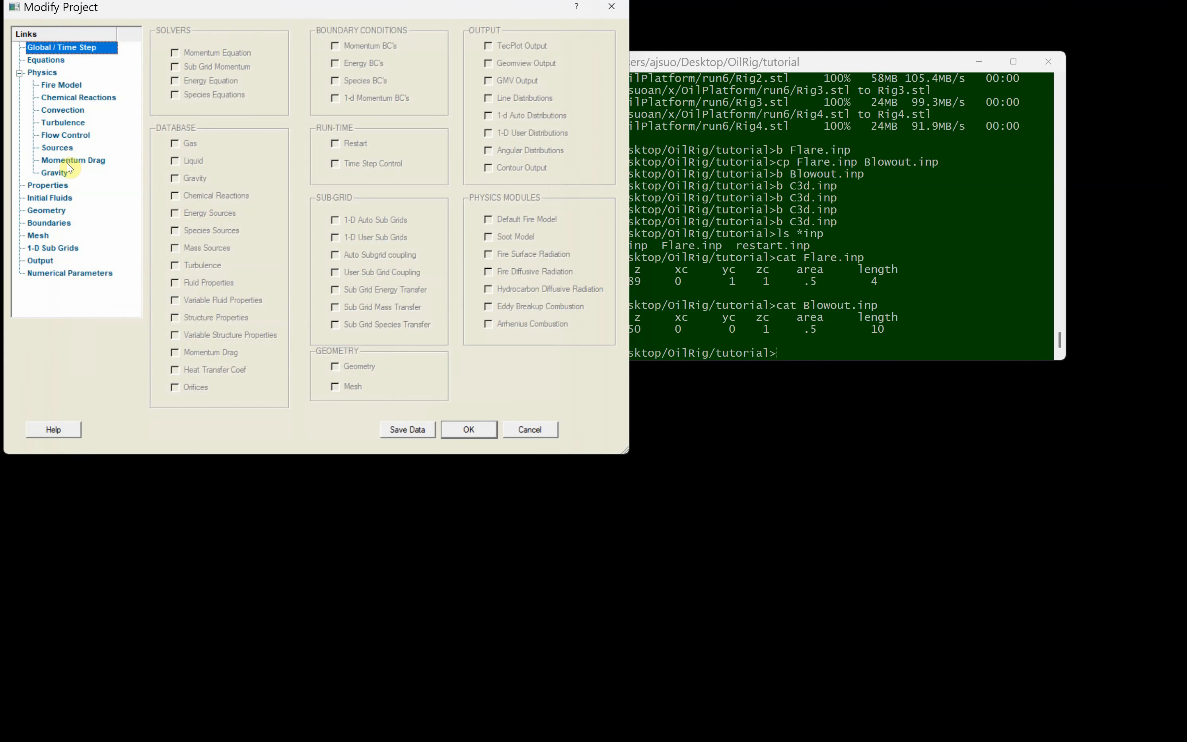
Step: Set the minimum reaction temperature of the ch4 + o2 reaction to 330 K
{"action": "left_click", "coordinate": [95, 97]}
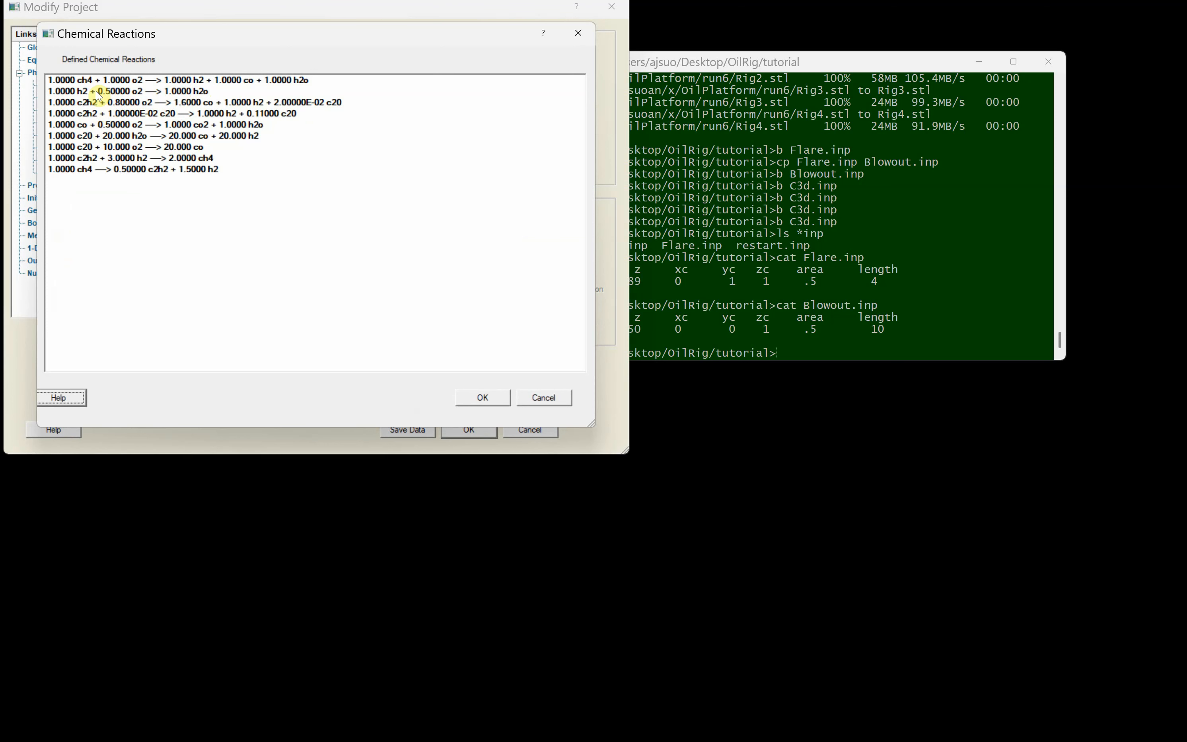
{"action": "double_click", "coordinate": [120, 81]}
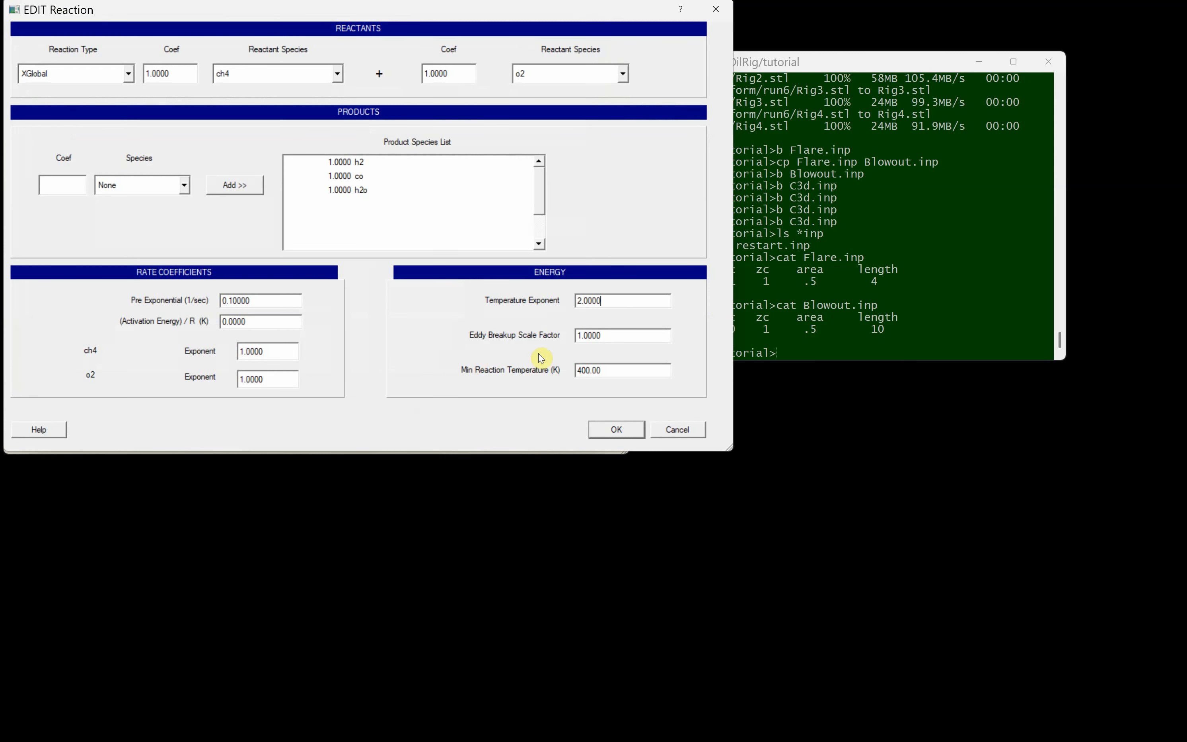
{"action": "left_click", "coordinate": [605, 371]}
{"action": "key", "text": "BackSpace"}
{"action": "key", "text": "BackSpace"}
{"action": "key", "text": "BackSpace"}
{"action": "key", "text": "BackSpace"}
{"action": "key", "text": "BackSpace"}
{"action": "key", "text": "BackSpace"}
{"action": "type", "text": "300"}
{"action": "key", "text": "BackSpace"}
{"action": "type", "text": "30"}
{"action": "left_click", "coordinate": [615, 428]}
{"action": "left_click", "coordinate": [483, 398]}
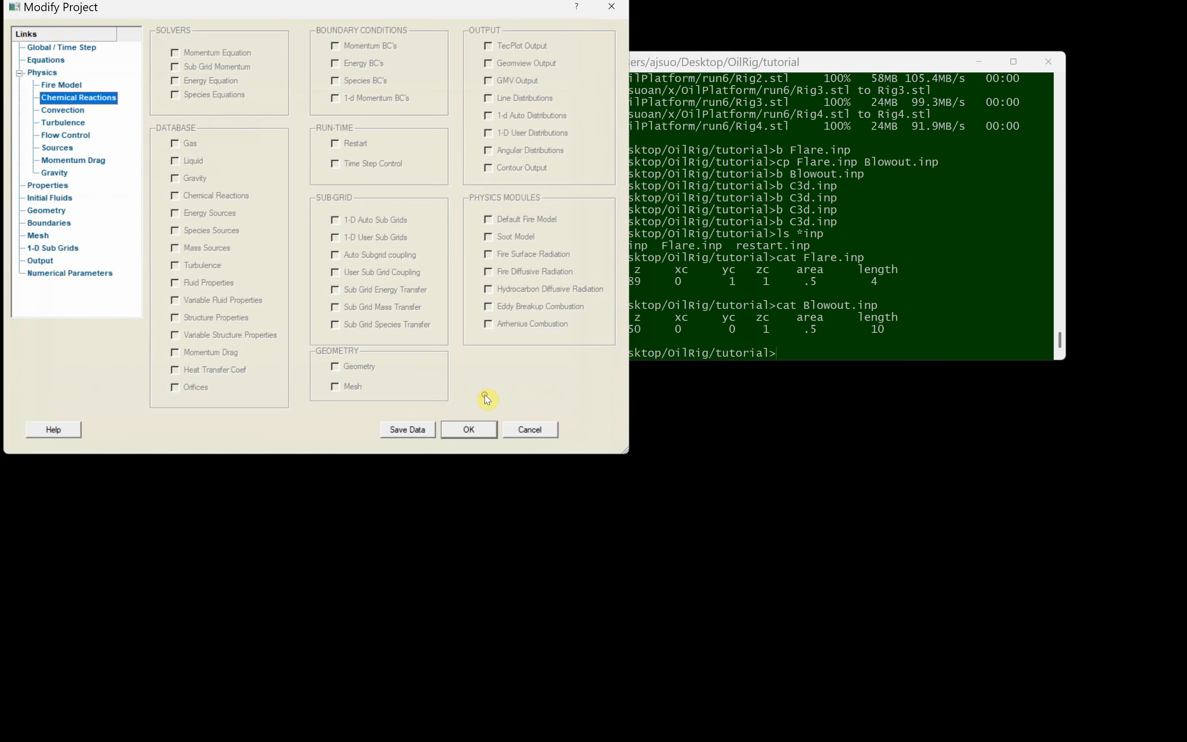
Step: Save the project data and run the C3D calculation
{"action": "left_click", "coordinate": [410, 430]}
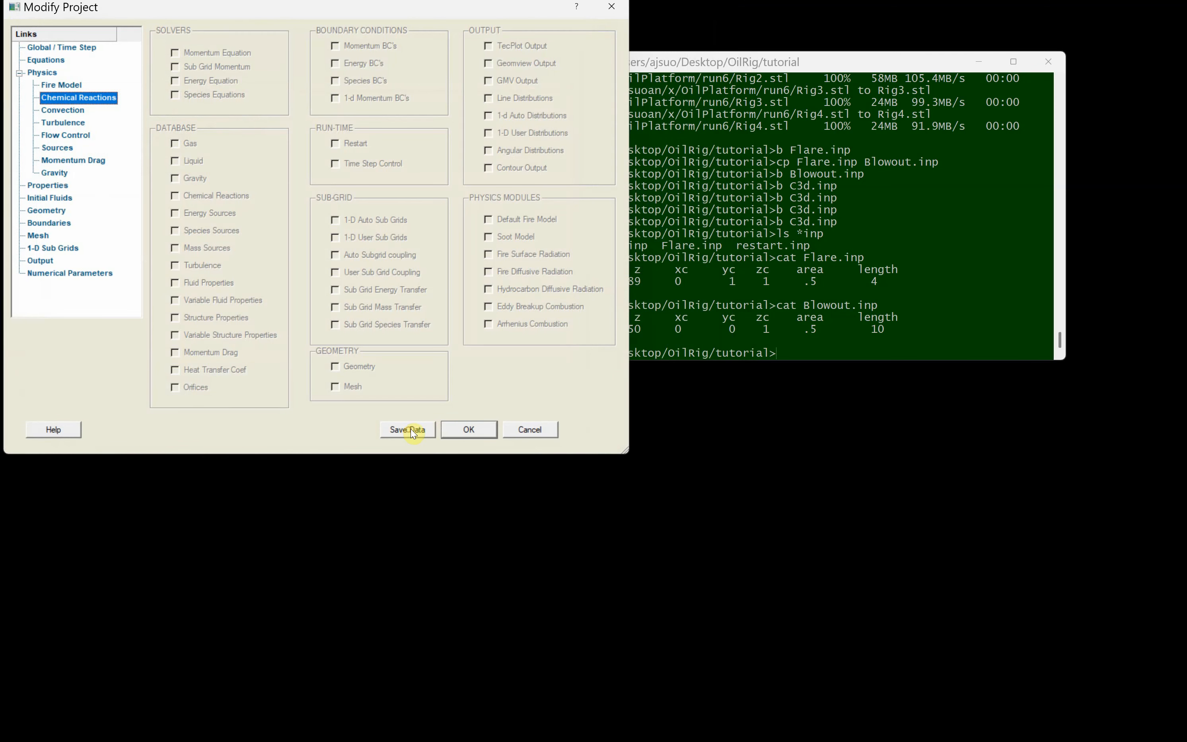
{"action": "left_click", "coordinate": [468, 430]}
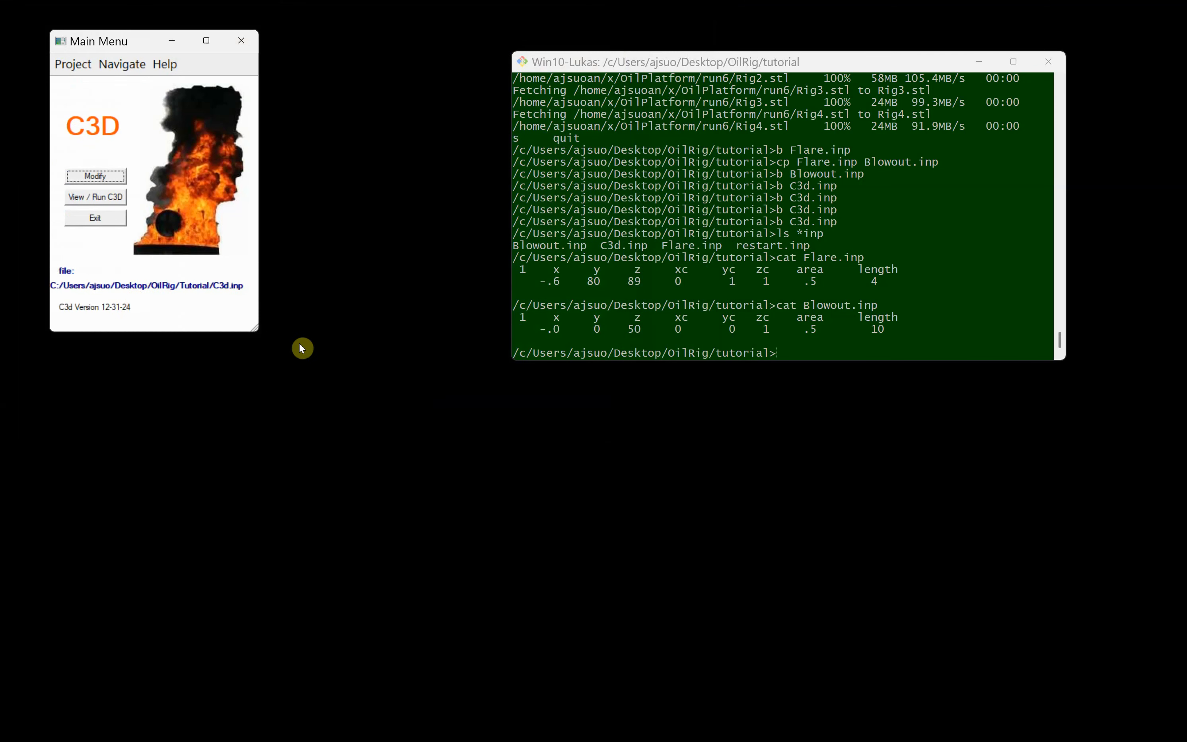
{"action": "left_click", "coordinate": [93, 198]}
{"action": "left_click", "coordinate": [72, 57]}
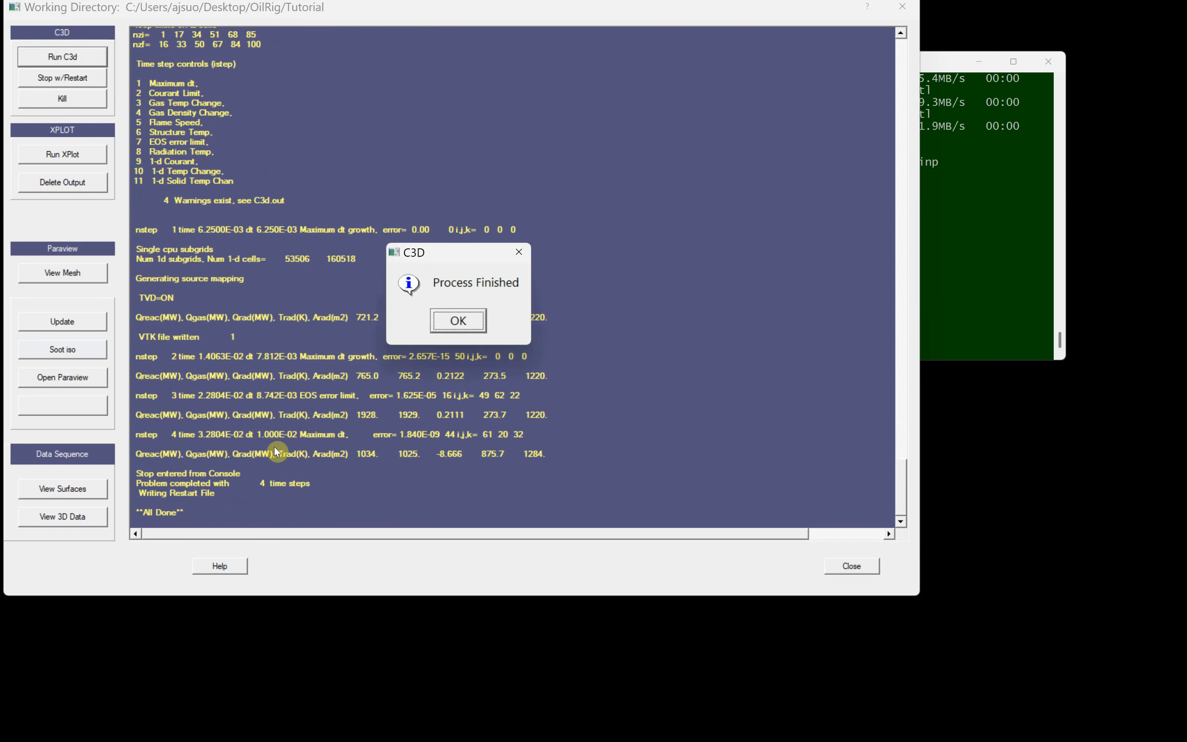
Step: Close the ended calculation's run window and set the project's dt Max to 0.03 in the time step control
{"action": "left_click", "coordinate": [457, 321]}
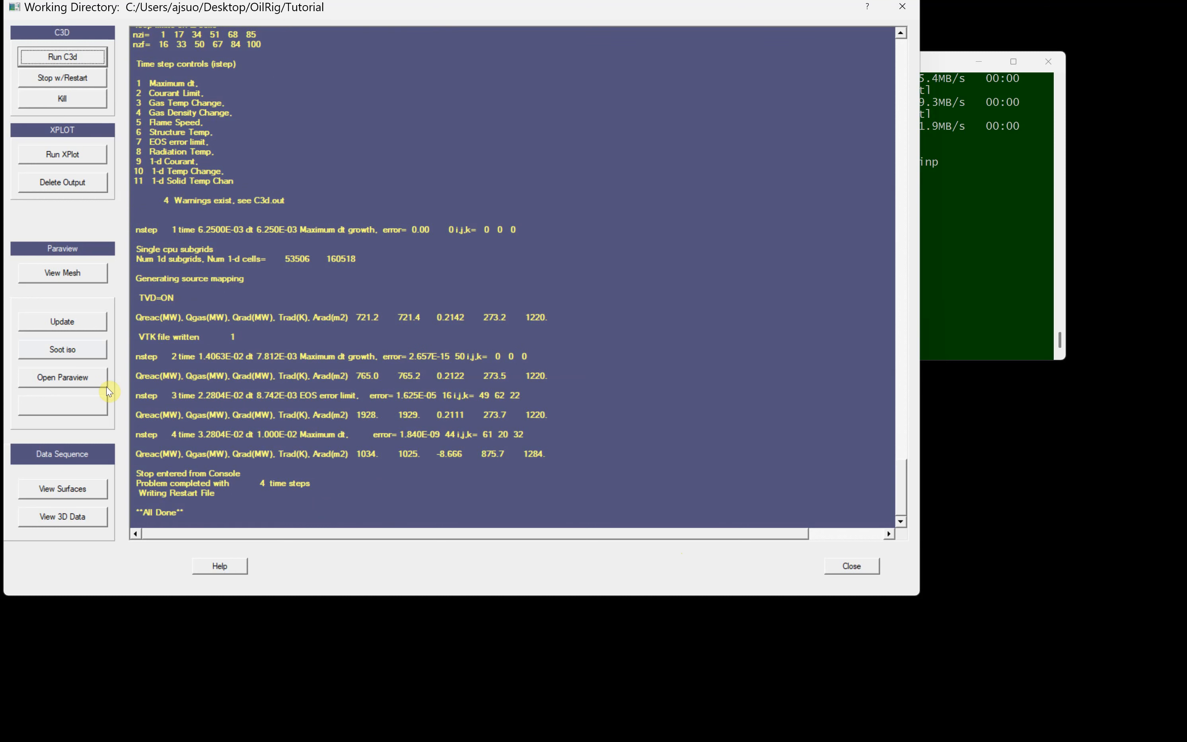
{"action": "left_click", "coordinate": [853, 568]}
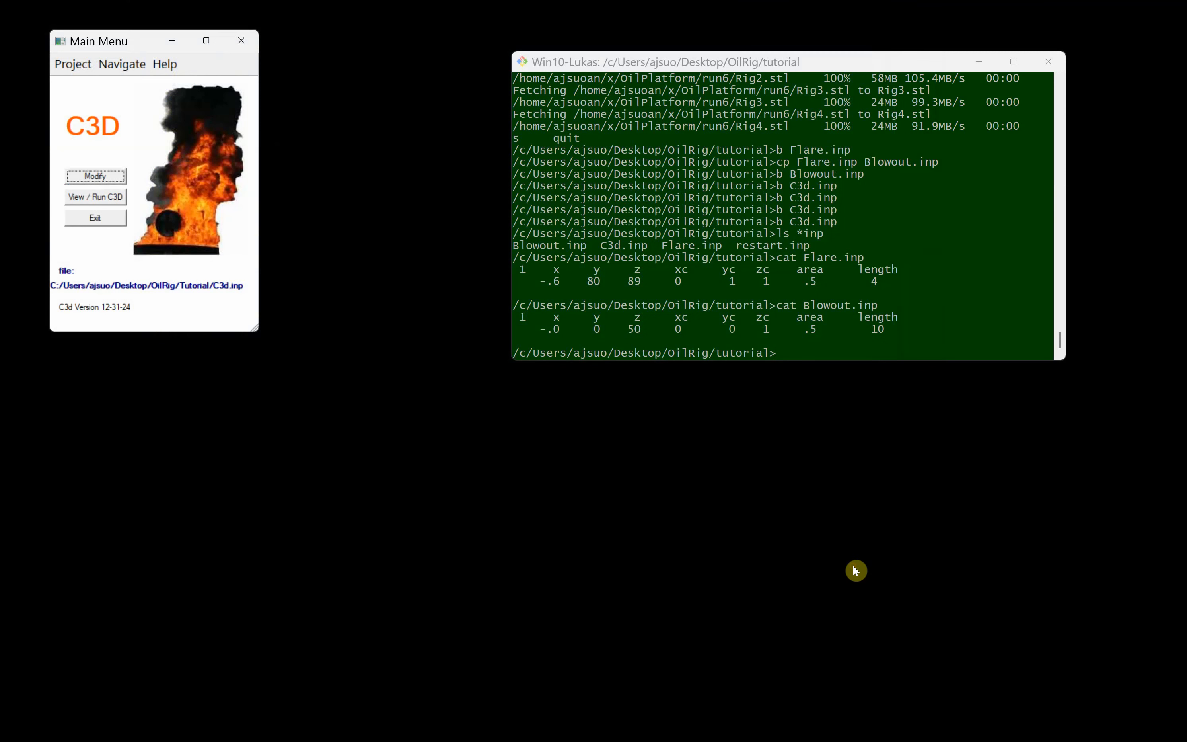
{"action": "left_click", "coordinate": [99, 177]}
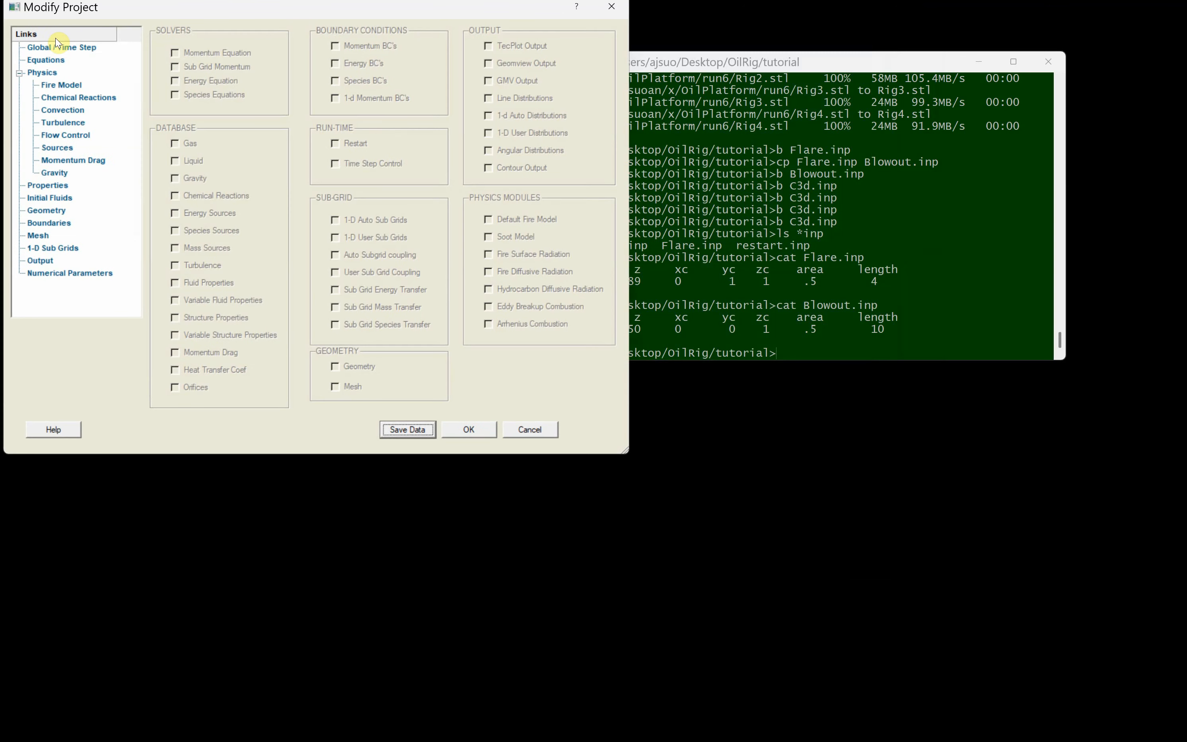
{"action": "left_click", "coordinate": [59, 49]}
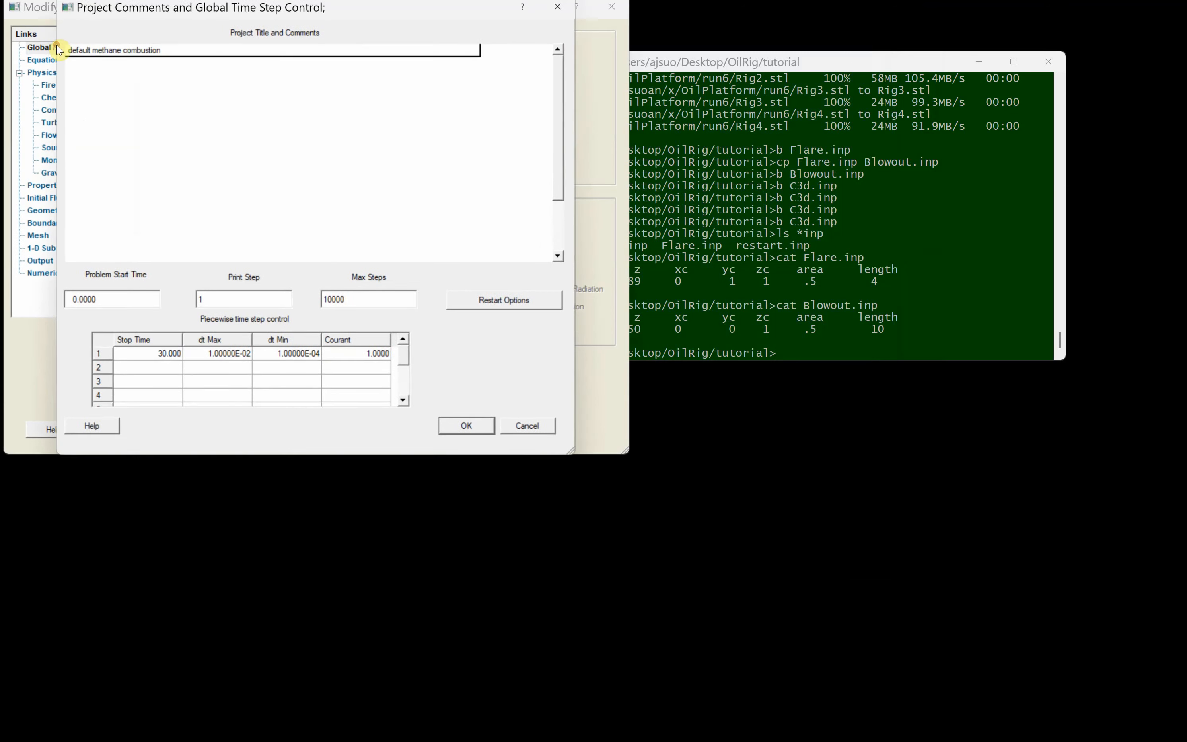
{"action": "left_click", "coordinate": [240, 353]}
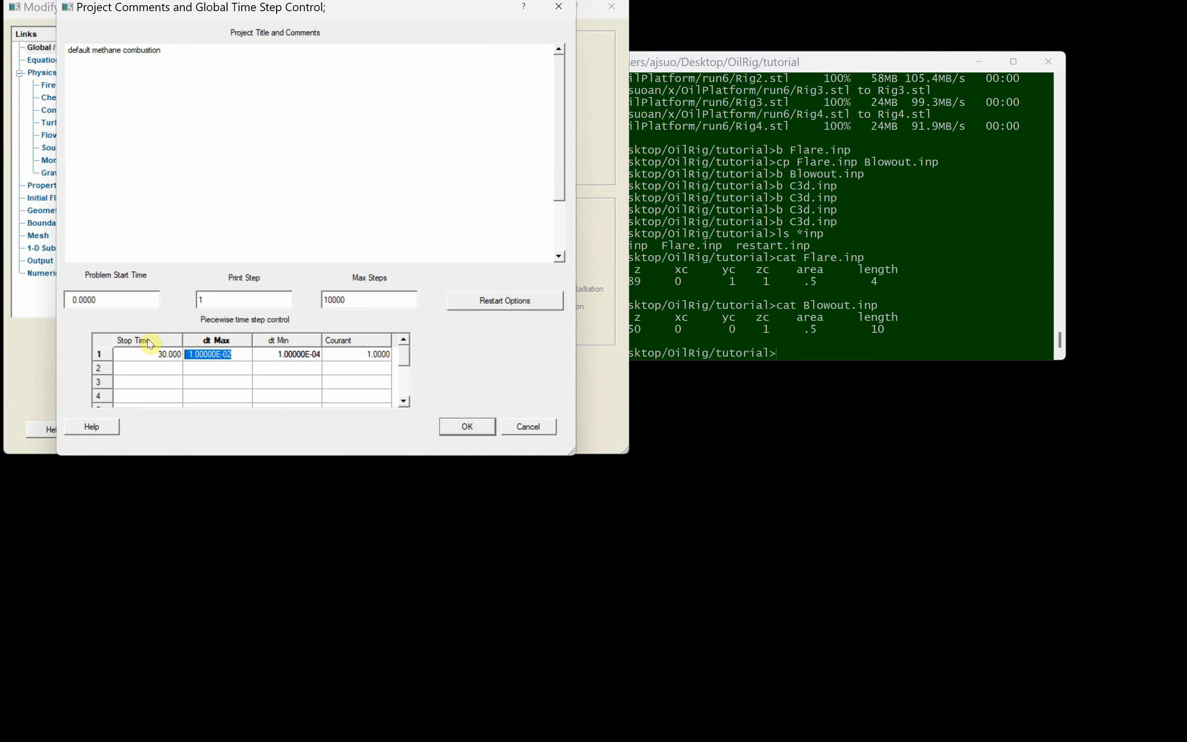
{"action": "type", "text": ".03"}
{"action": "left_click", "coordinate": [469, 427]}
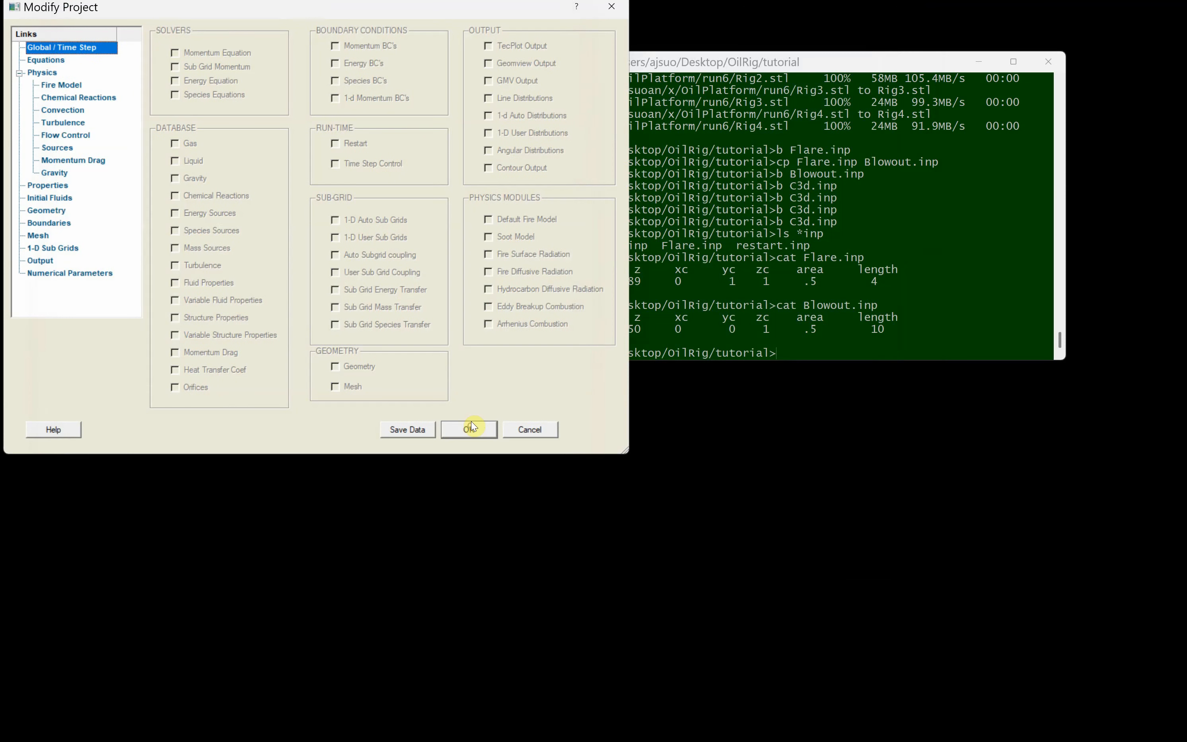
Step: Set the minimum reaction temperature of the ch4 + o2 reaction to 500 K
{"action": "left_click", "coordinate": [93, 97]}
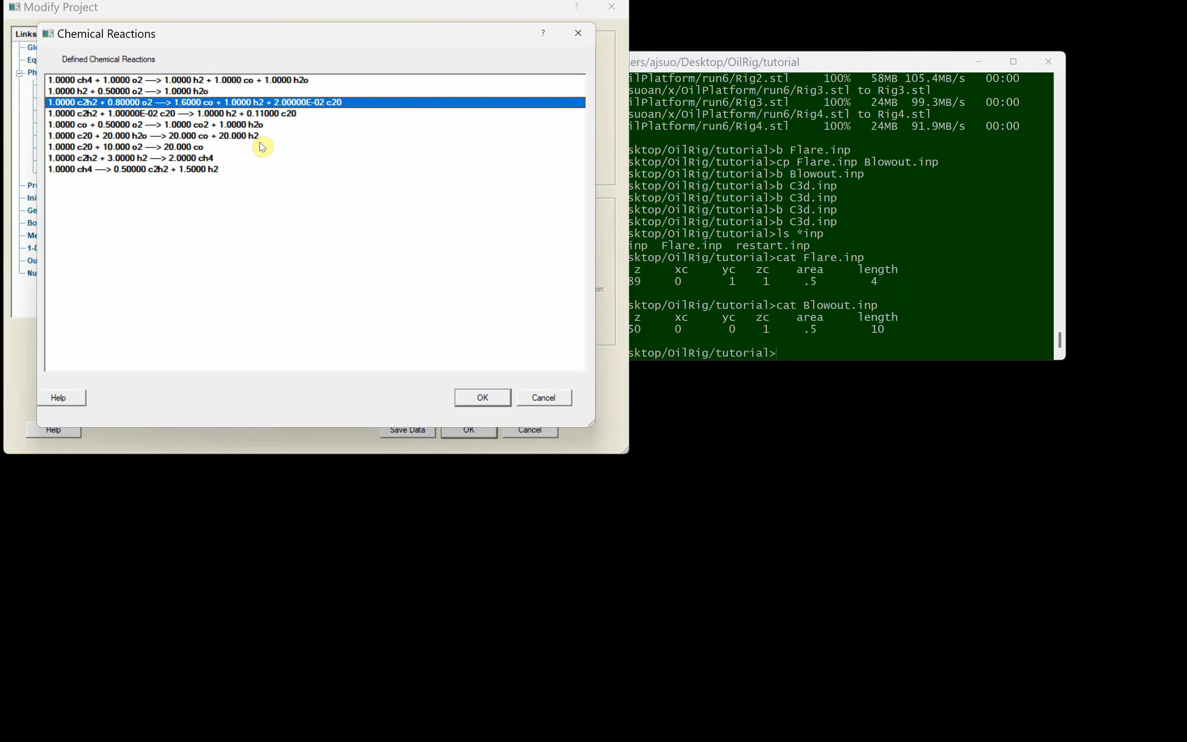
{"action": "double_click", "coordinate": [130, 81]}
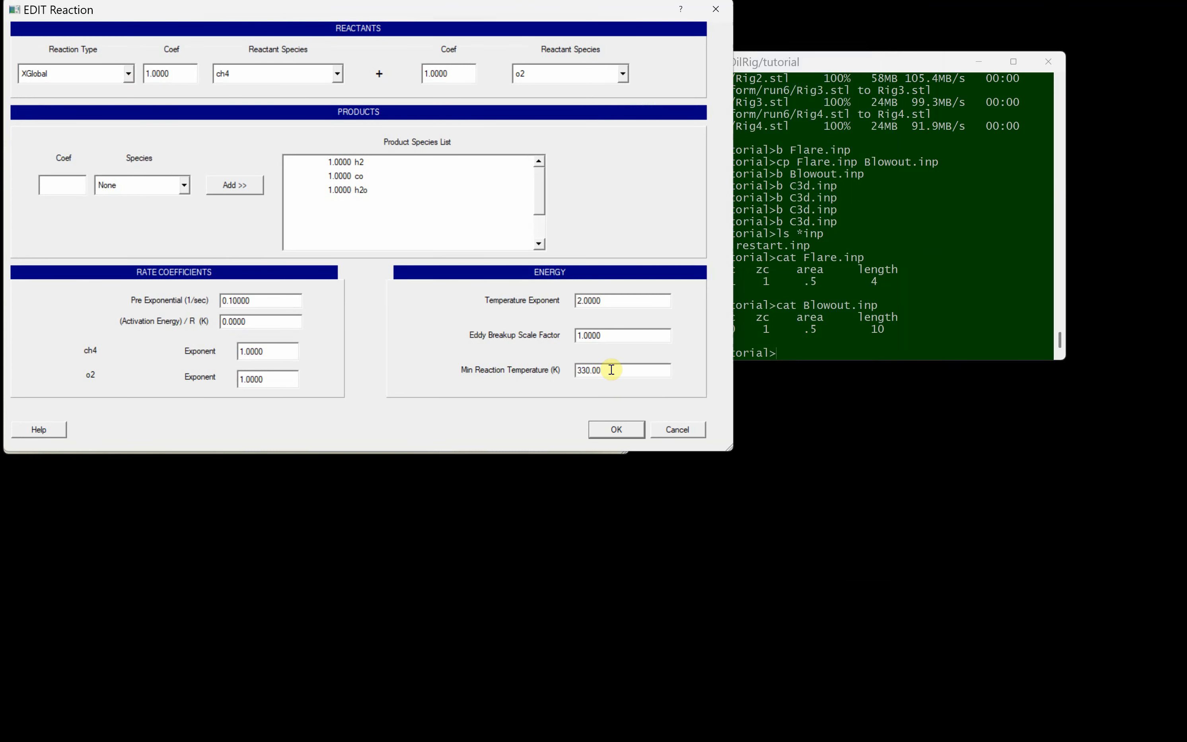
{"action": "left_click_drag", "start_coordinate": [615, 370], "coordinate": [512, 368]}
{"action": "type", "text": "600"}
{"action": "key", "text": "BackSpace"}
{"action": "key", "text": "BackSpace"}
{"action": "key", "text": "BackSpace"}
{"action": "type", "text": "500"}
{"action": "left_click", "coordinate": [619, 435]}
{"action": "left_click", "coordinate": [479, 395]}
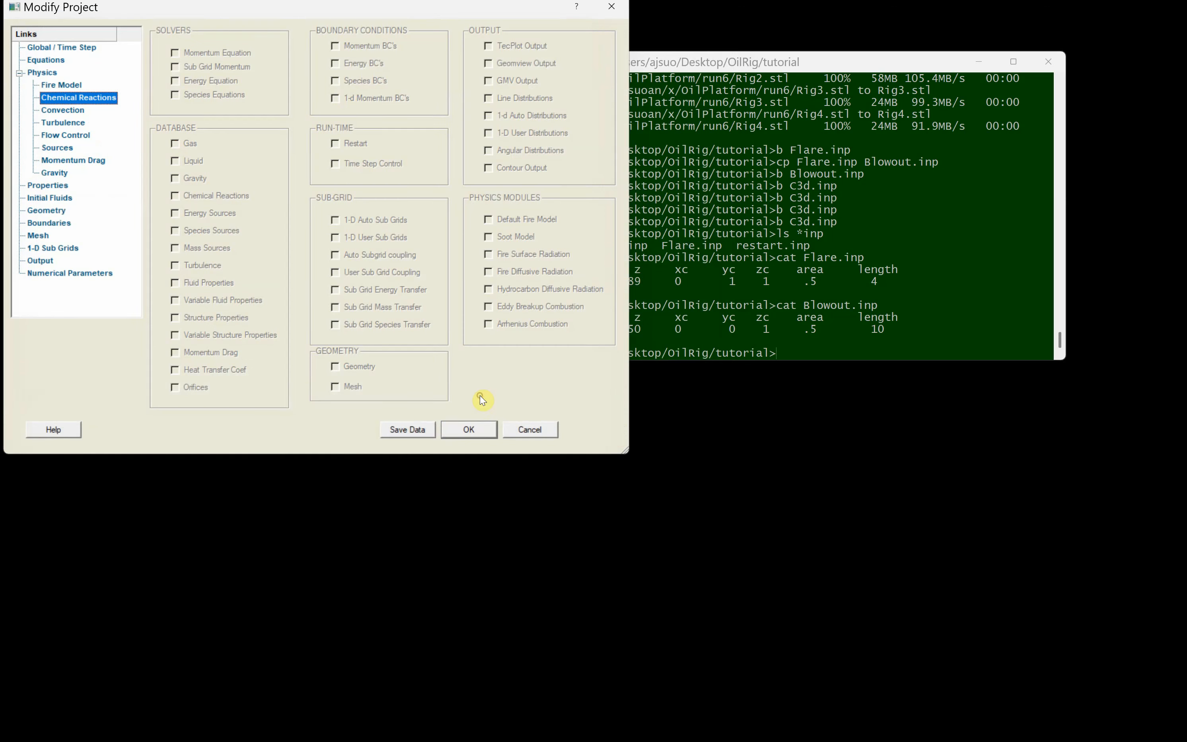
Step: Save the changed project data and start the C3D calculation again
{"action": "left_click", "coordinate": [415, 431]}
{"action": "left_click", "coordinate": [469, 429]}
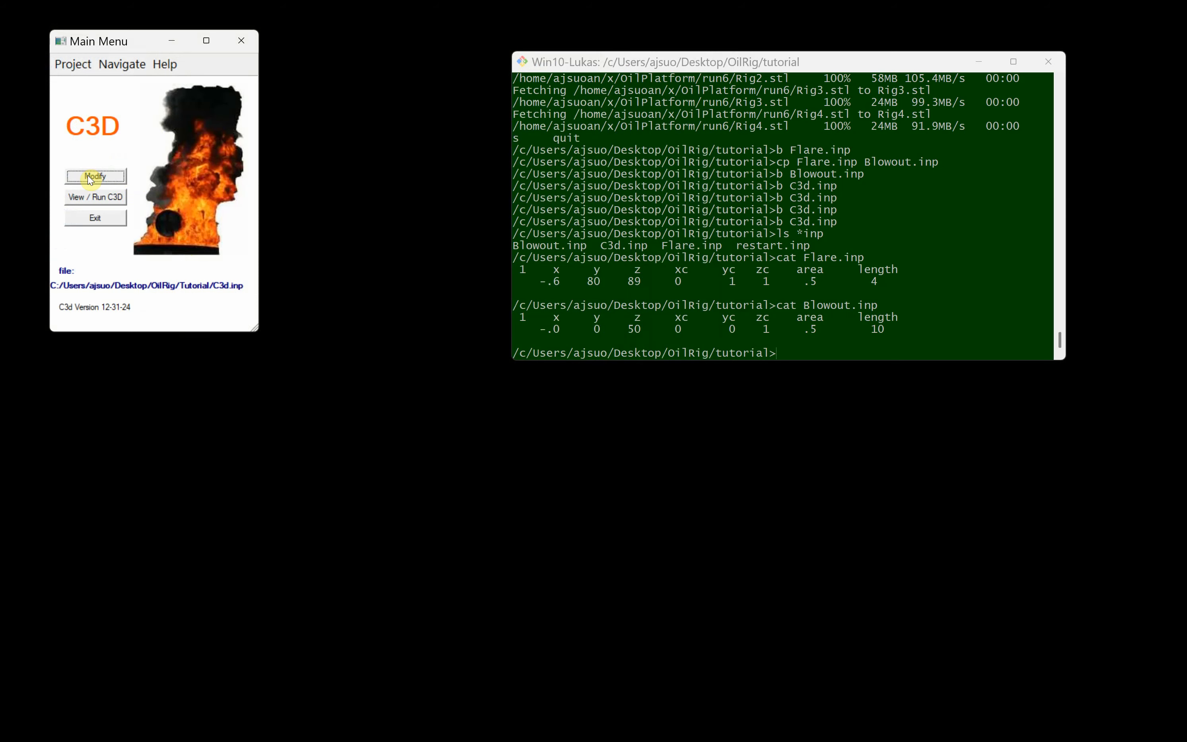
{"action": "left_click", "coordinate": [94, 197]}
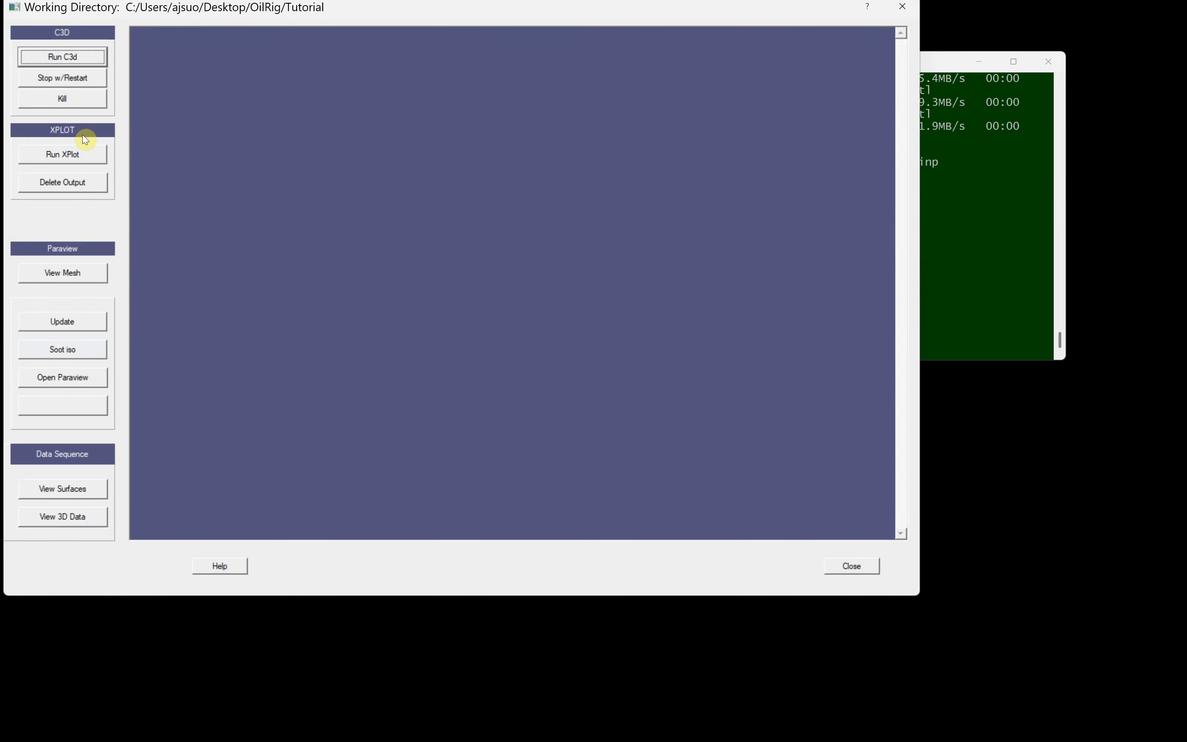
{"action": "left_click", "coordinate": [63, 57]}
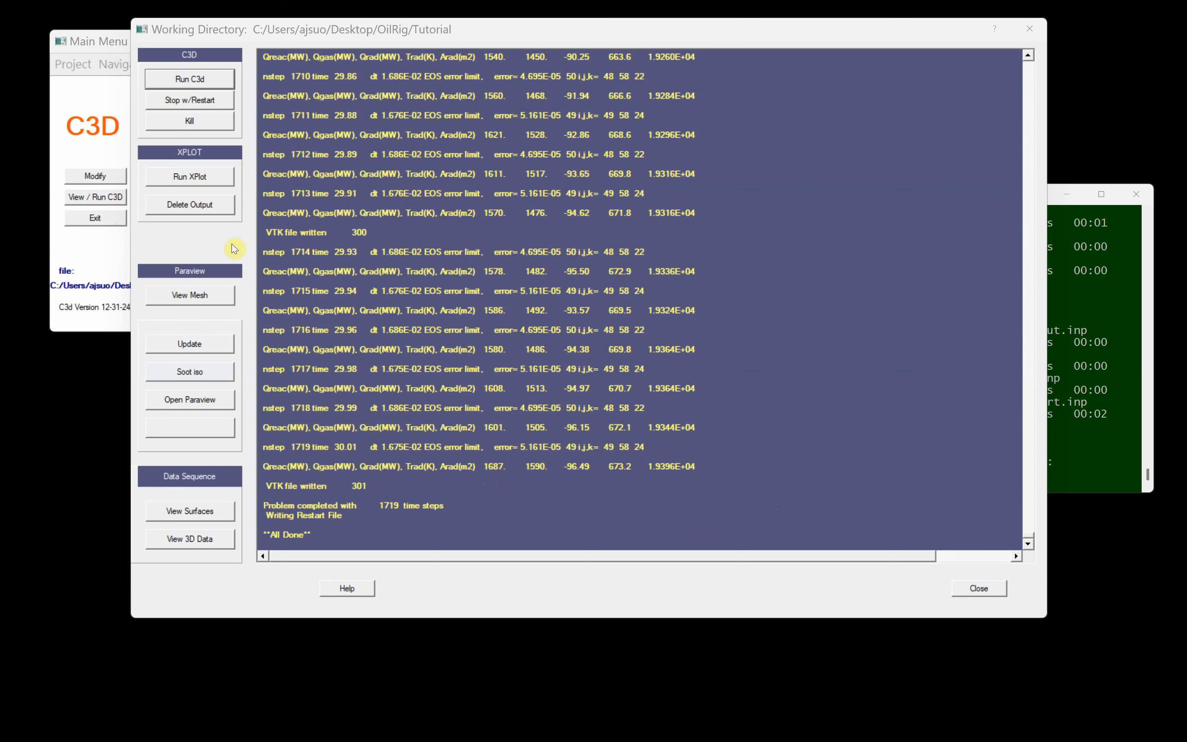
Step: Plot the Net Reaction Energy Source from GlobalHistory.lim in XPlot, examine the curve and close the plot without saving along with the run window
{"action": "left_click", "coordinate": [190, 178]}
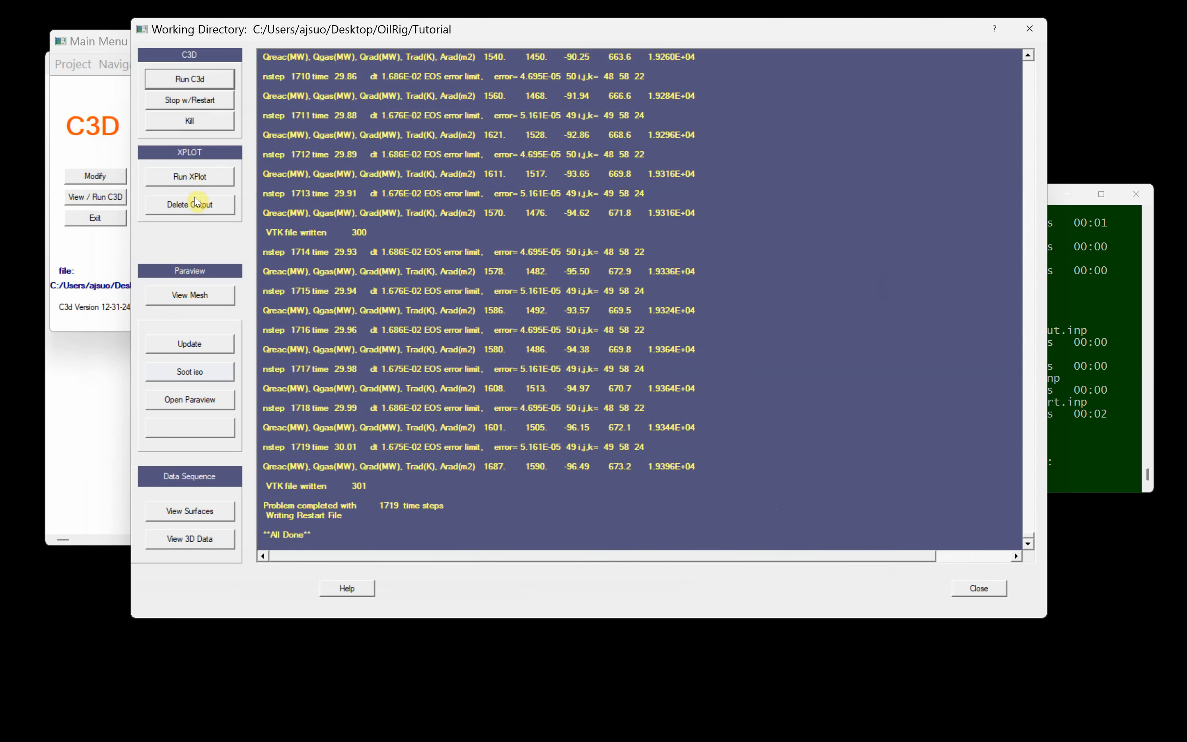
{"action": "left_click", "coordinate": [64, 391]}
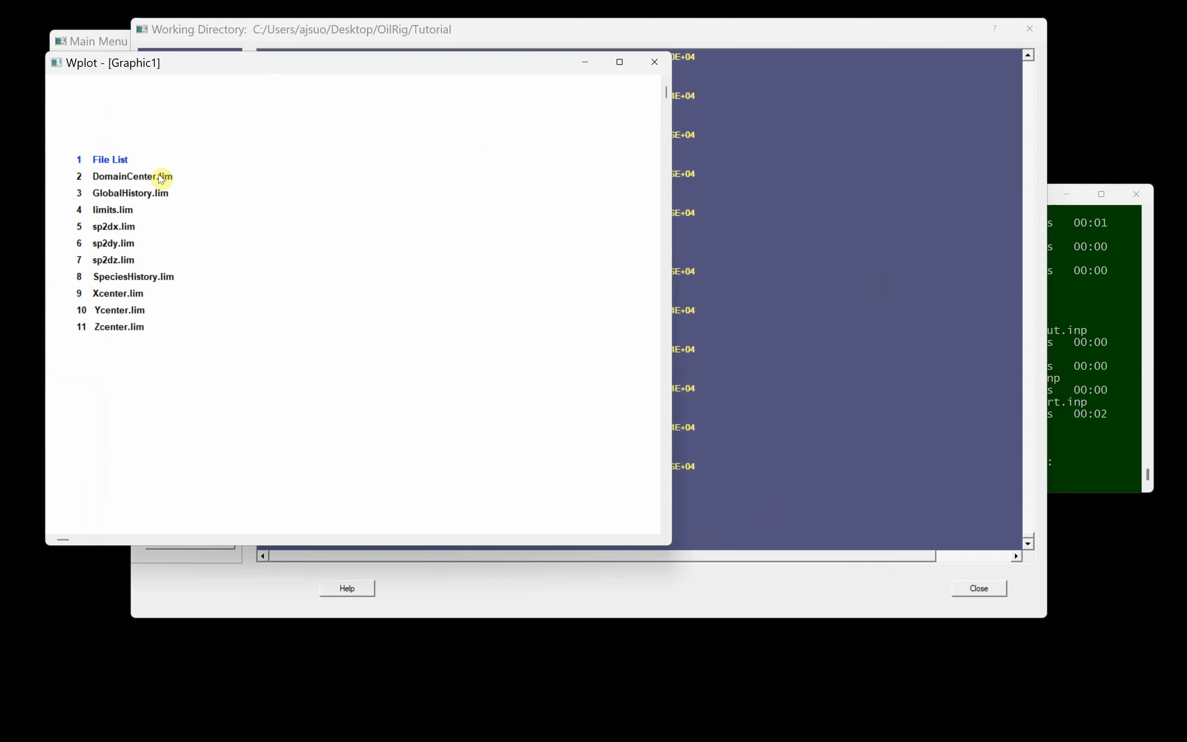
{"action": "left_click", "coordinate": [124, 194]}
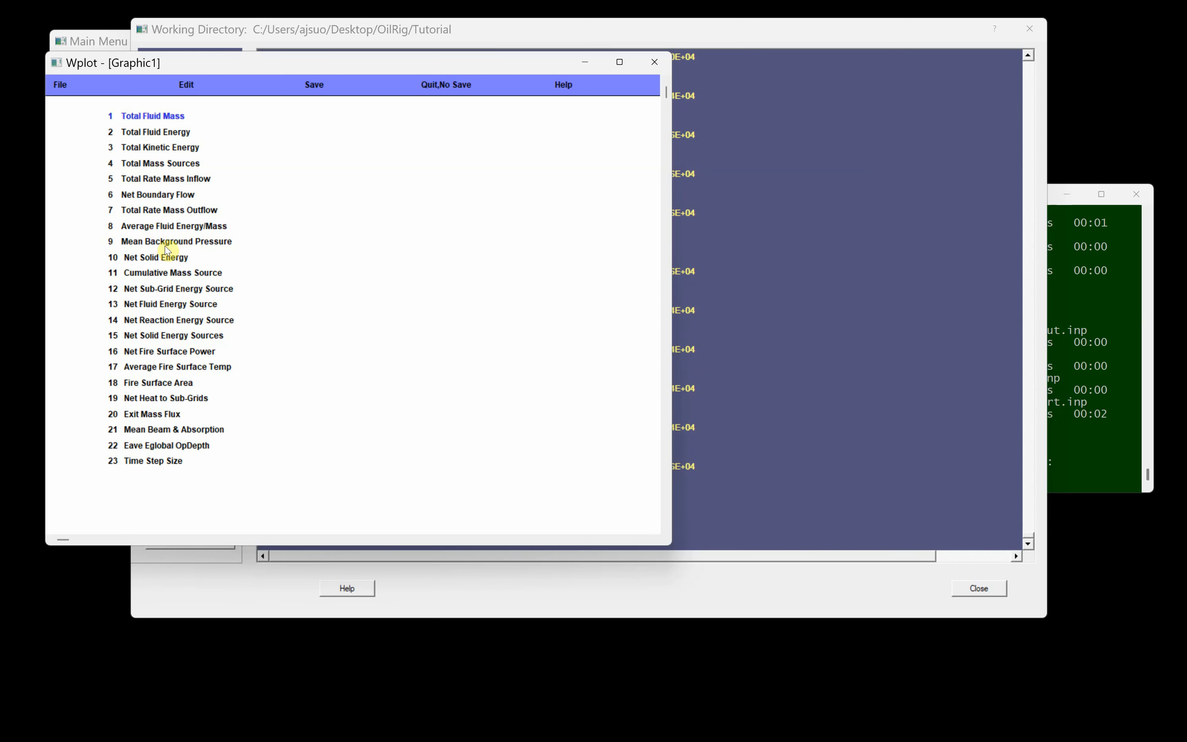
{"action": "left_click", "coordinate": [190, 322]}
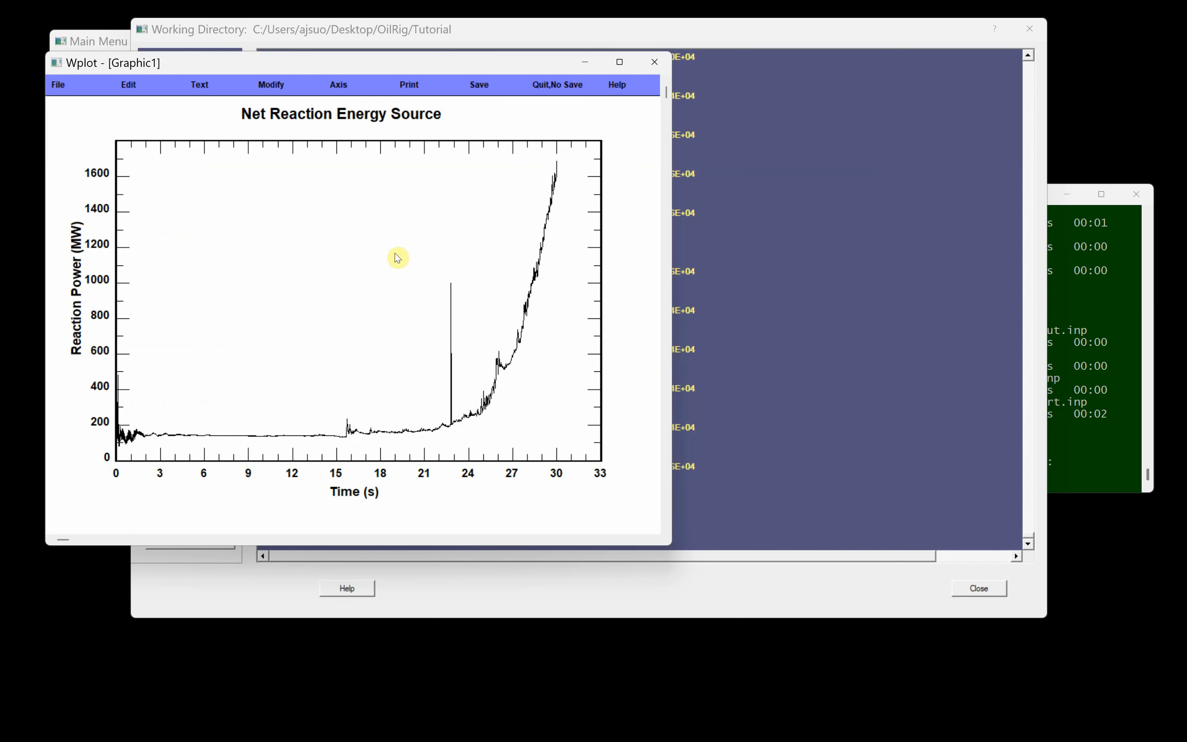
{"action": "left_click", "coordinate": [543, 87]}
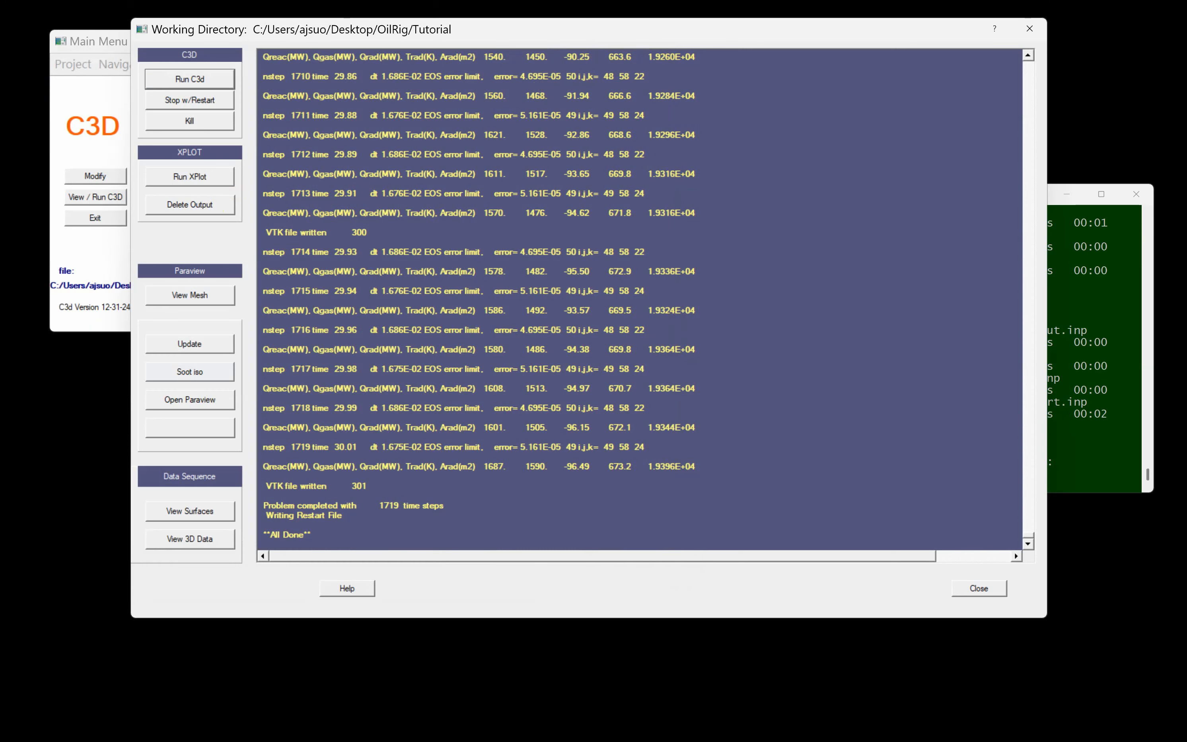
{"action": "left_click", "coordinate": [978, 587]}
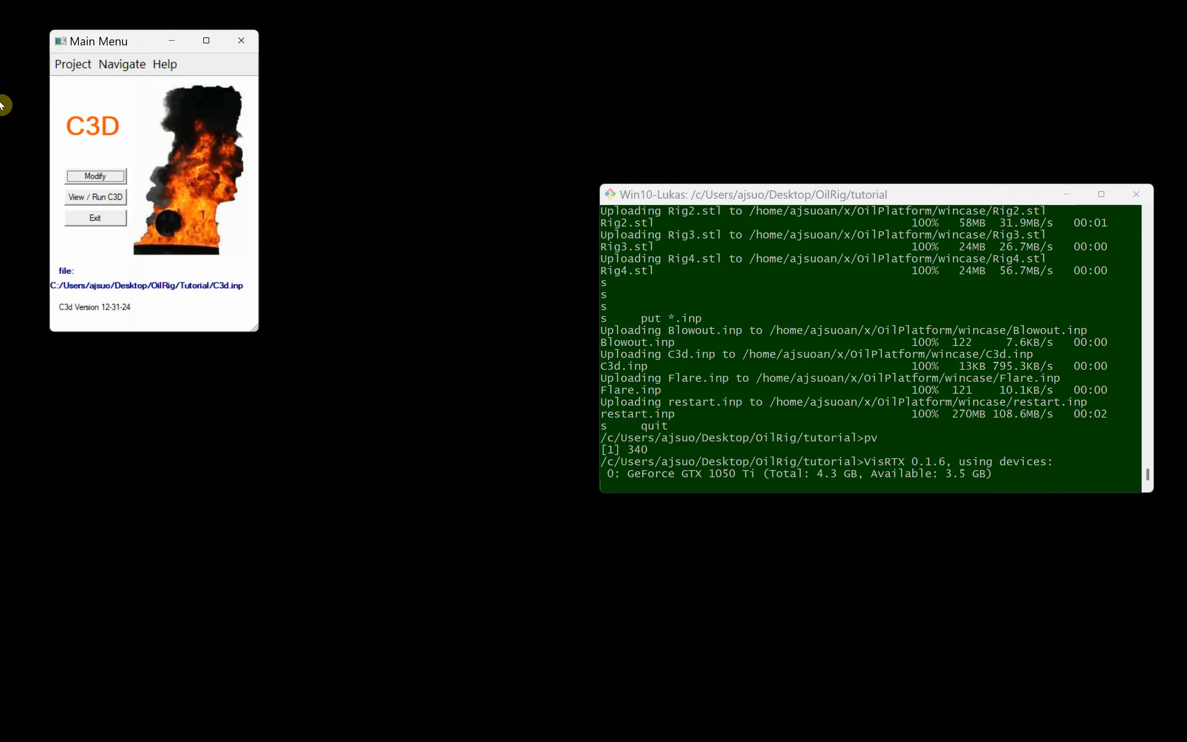
Step: Set the project's Stop Time to 50 and keep the restart options at Read and write restart with Skip Subgrids
{"action": "left_click", "coordinate": [88, 175]}
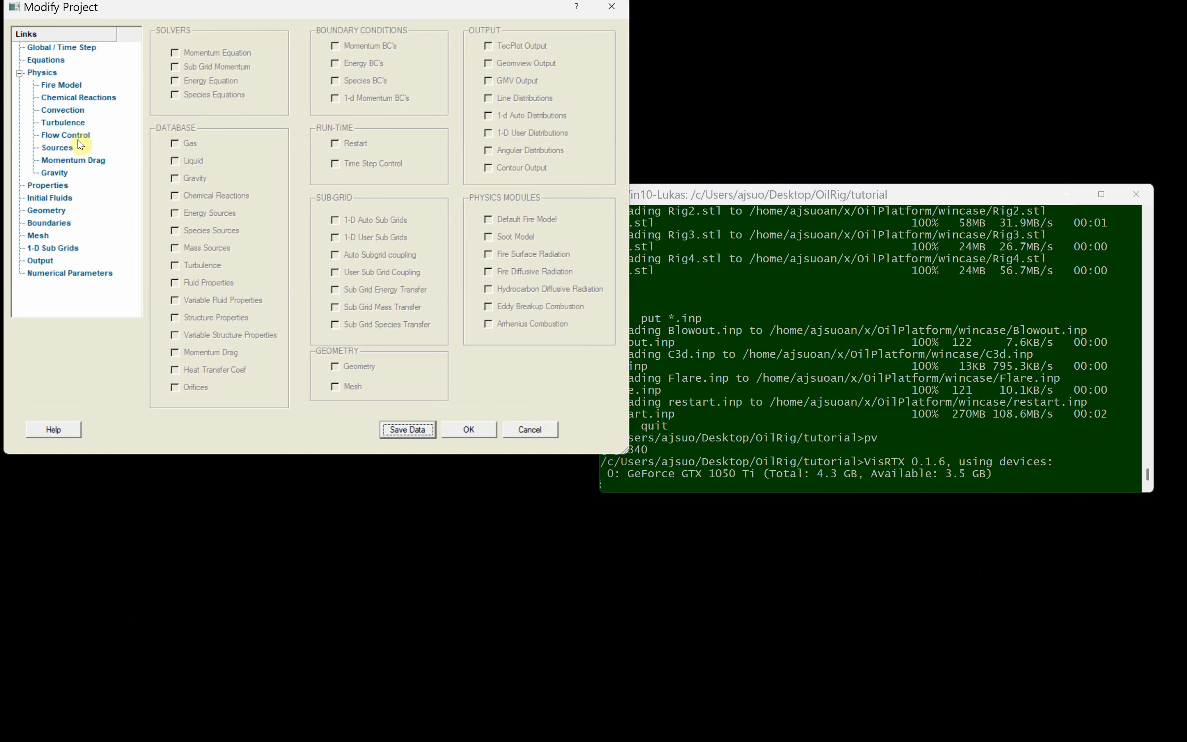
{"action": "left_click", "coordinate": [80, 48]}
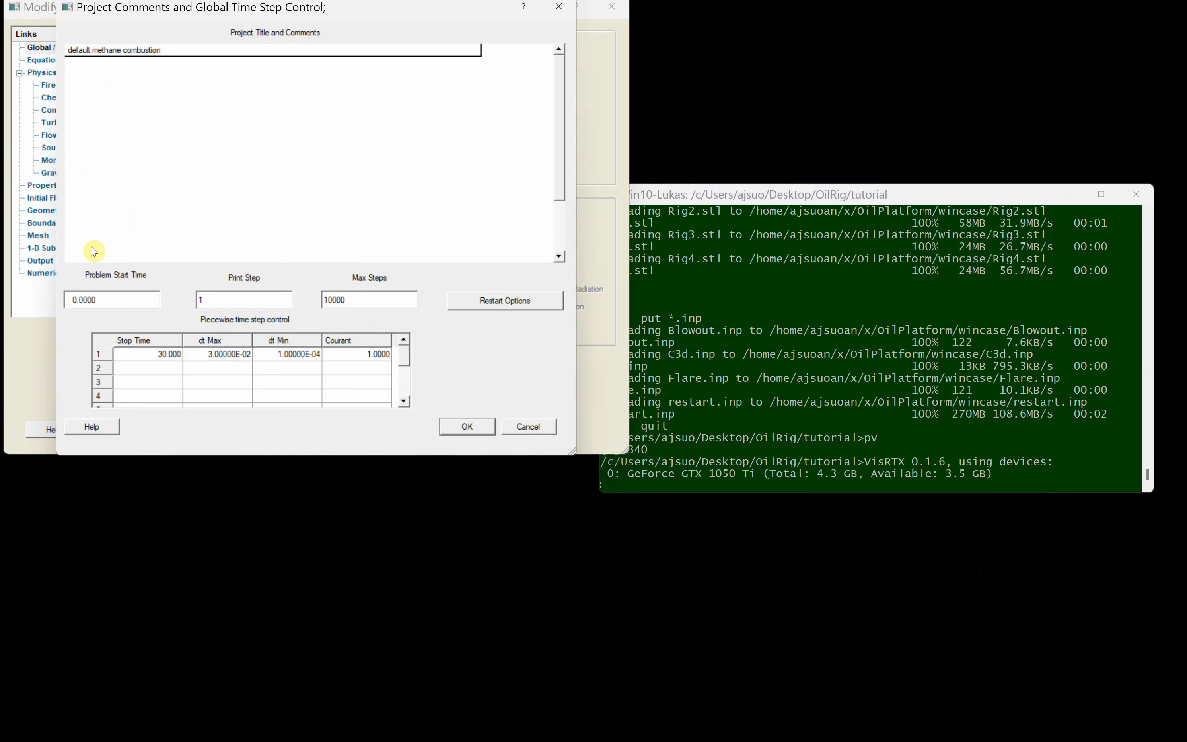
{"action": "left_click", "coordinate": [172, 357]}
{"action": "left_click", "coordinate": [115, 352]}
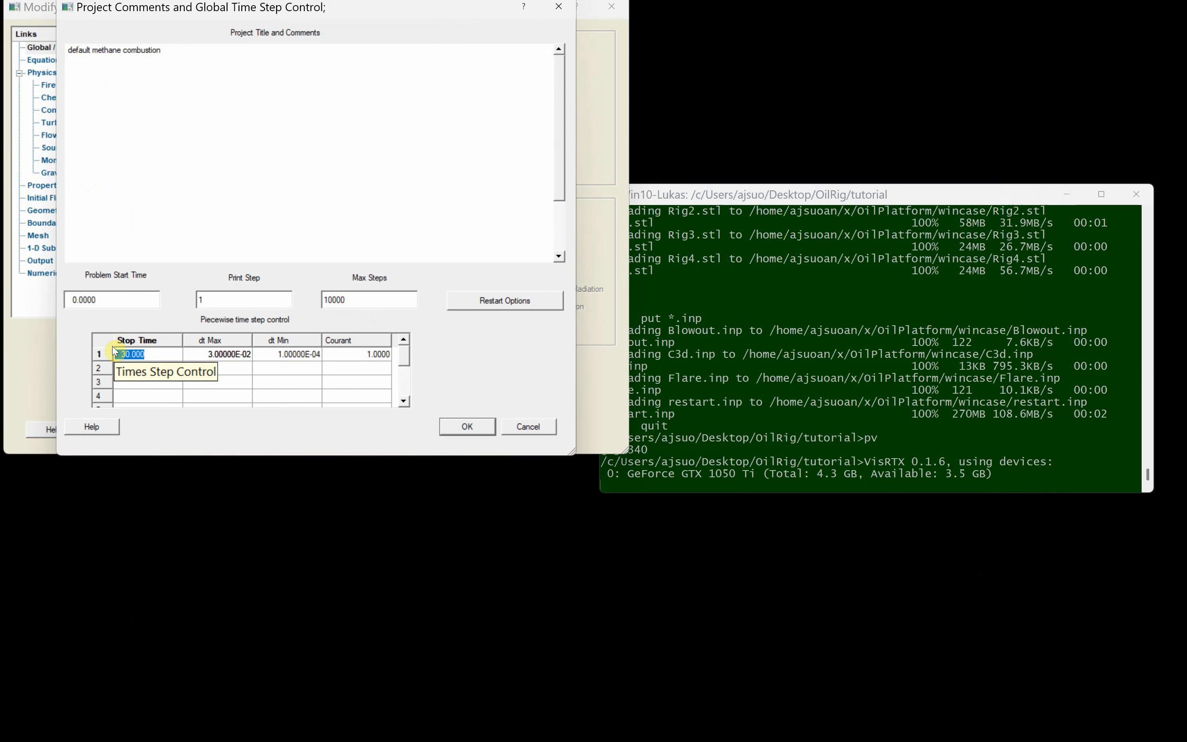
{"action": "type", "text": "30"}
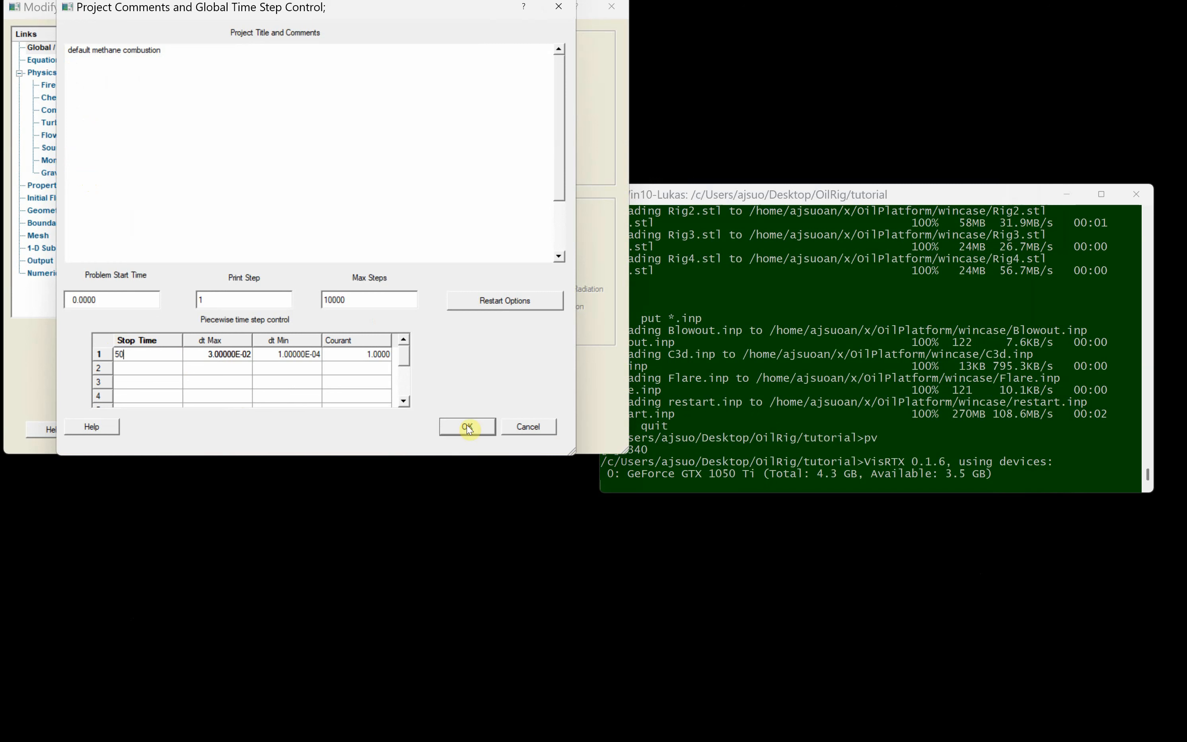
{"action": "left_click", "coordinate": [510, 302]}
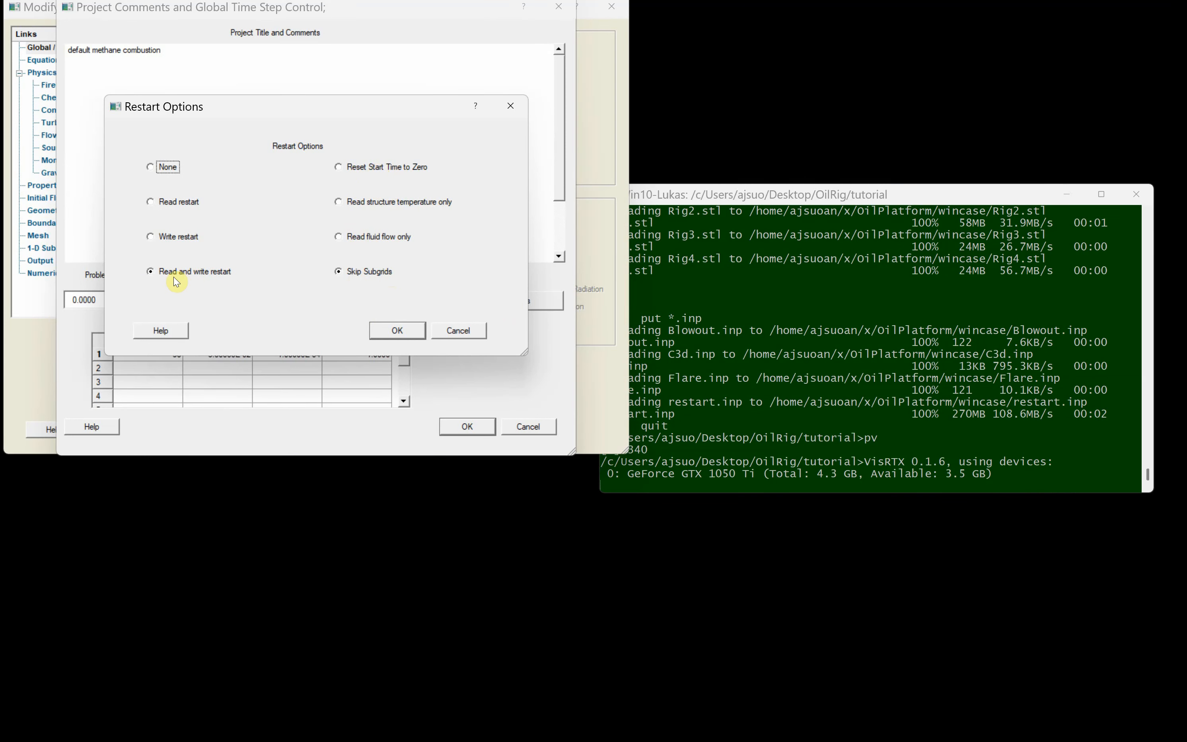
{"action": "left_click", "coordinate": [407, 334]}
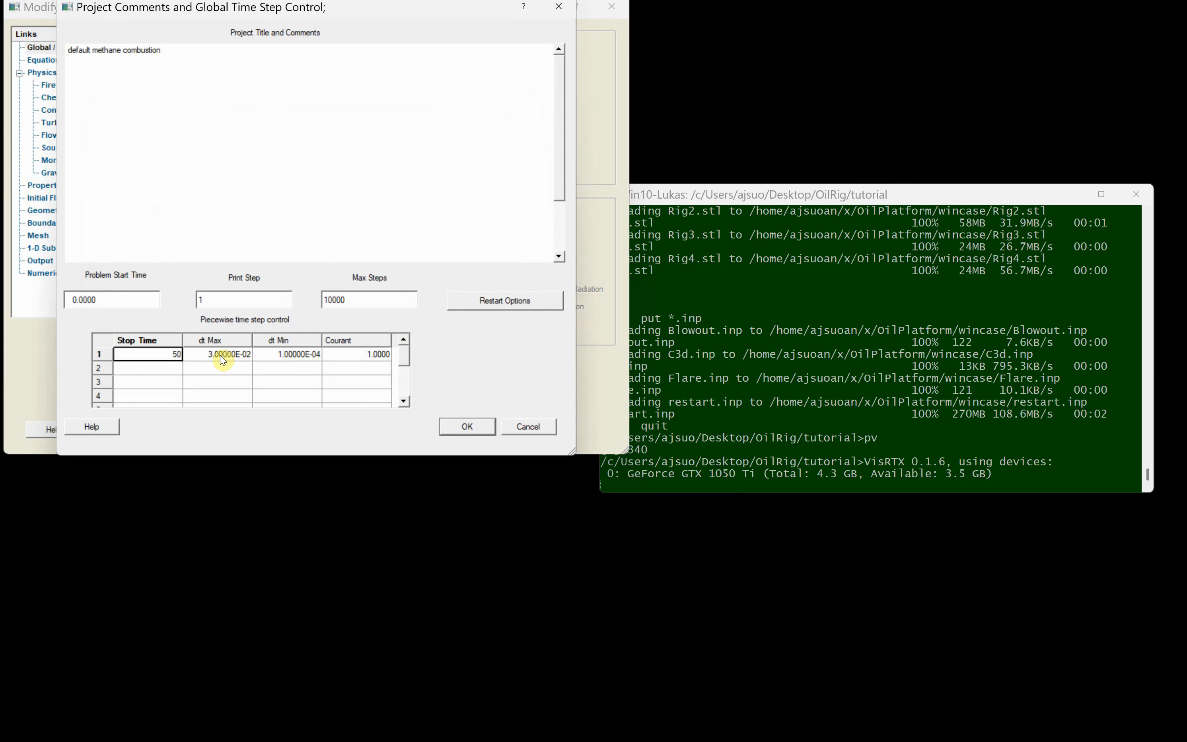
{"action": "left_click", "coordinate": [467, 426]}
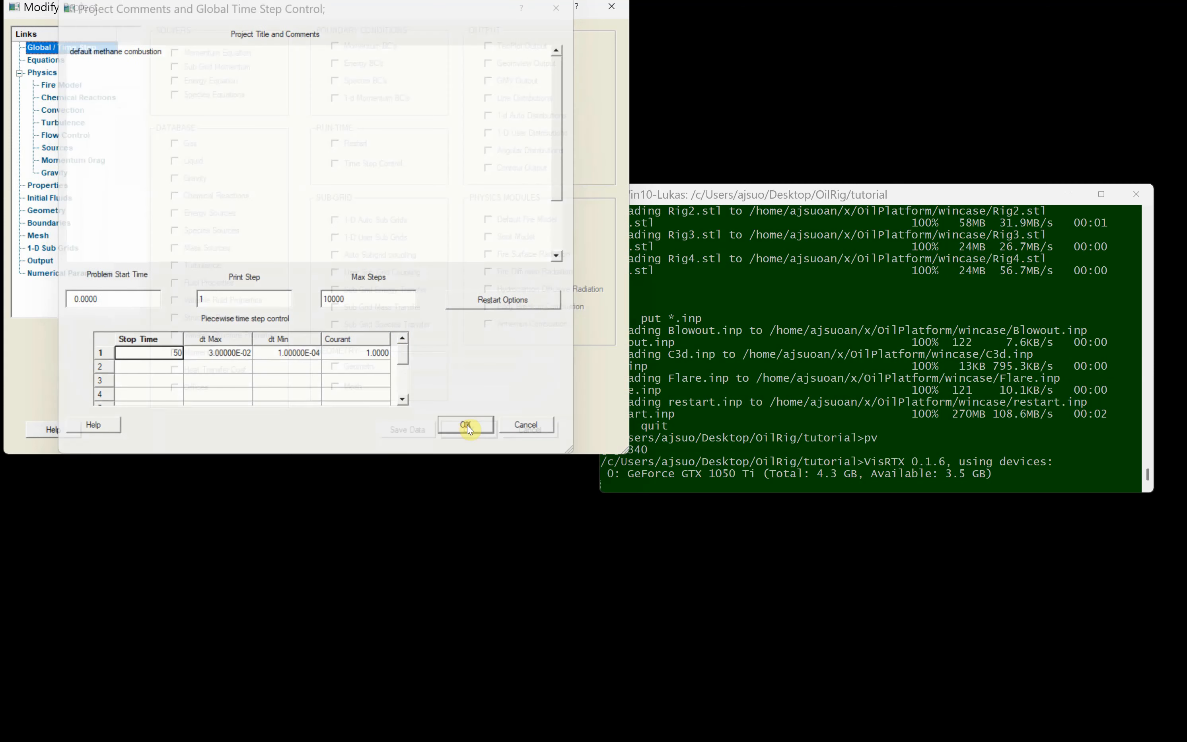
Step: Enable Continue Restart file numbering for the Paraview VTK field data output and accept the output settings
{"action": "double_click", "coordinate": [57, 258]}
{"action": "left_click", "coordinate": [121, 149]}
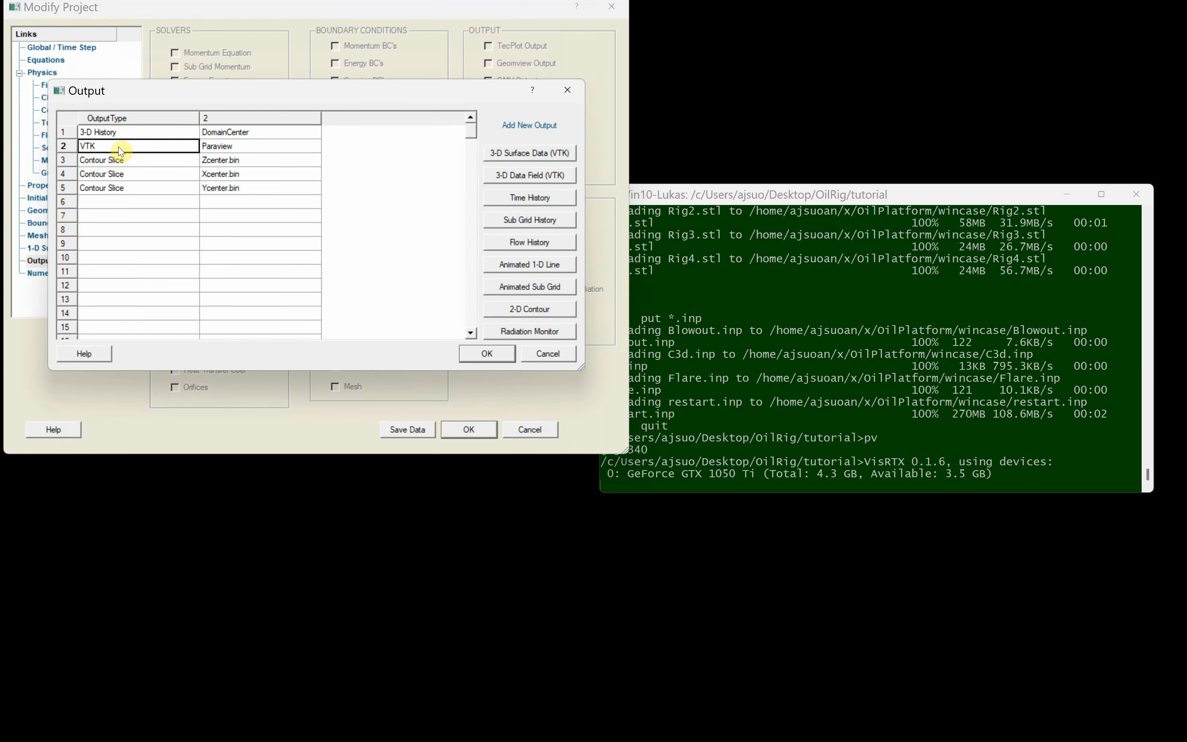
{"action": "double_click", "coordinate": [121, 150]}
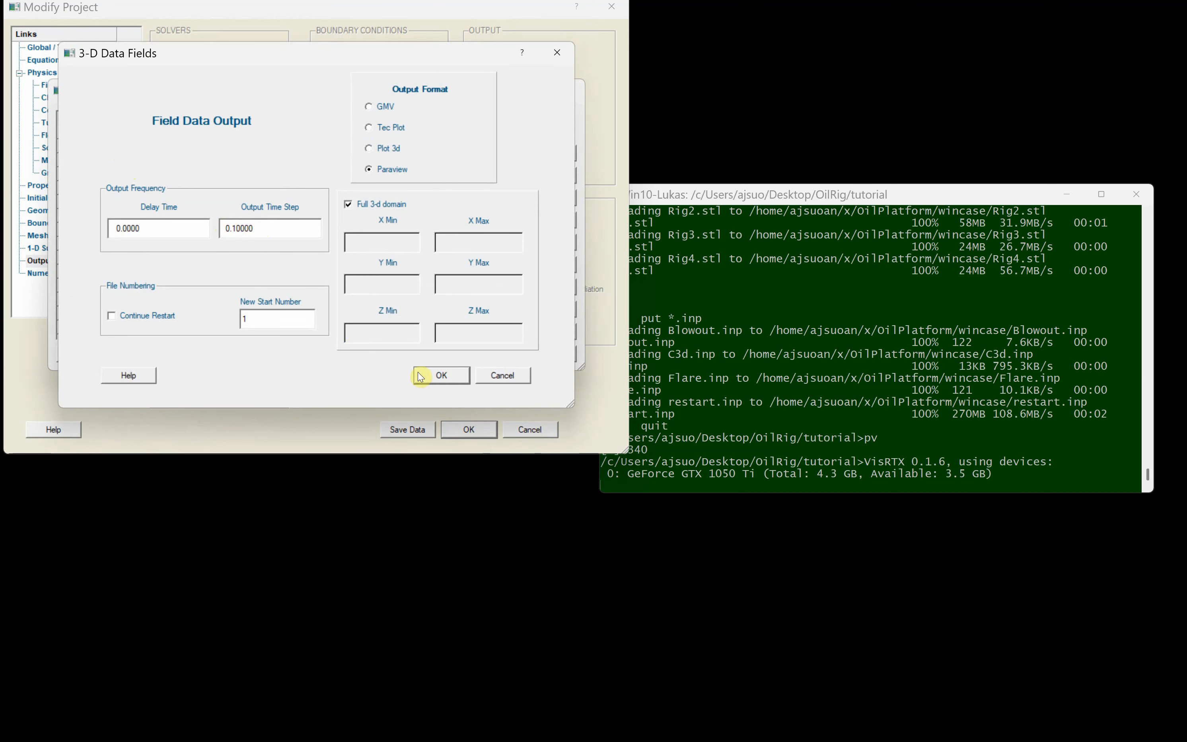
{"action": "left_click", "coordinate": [444, 376]}
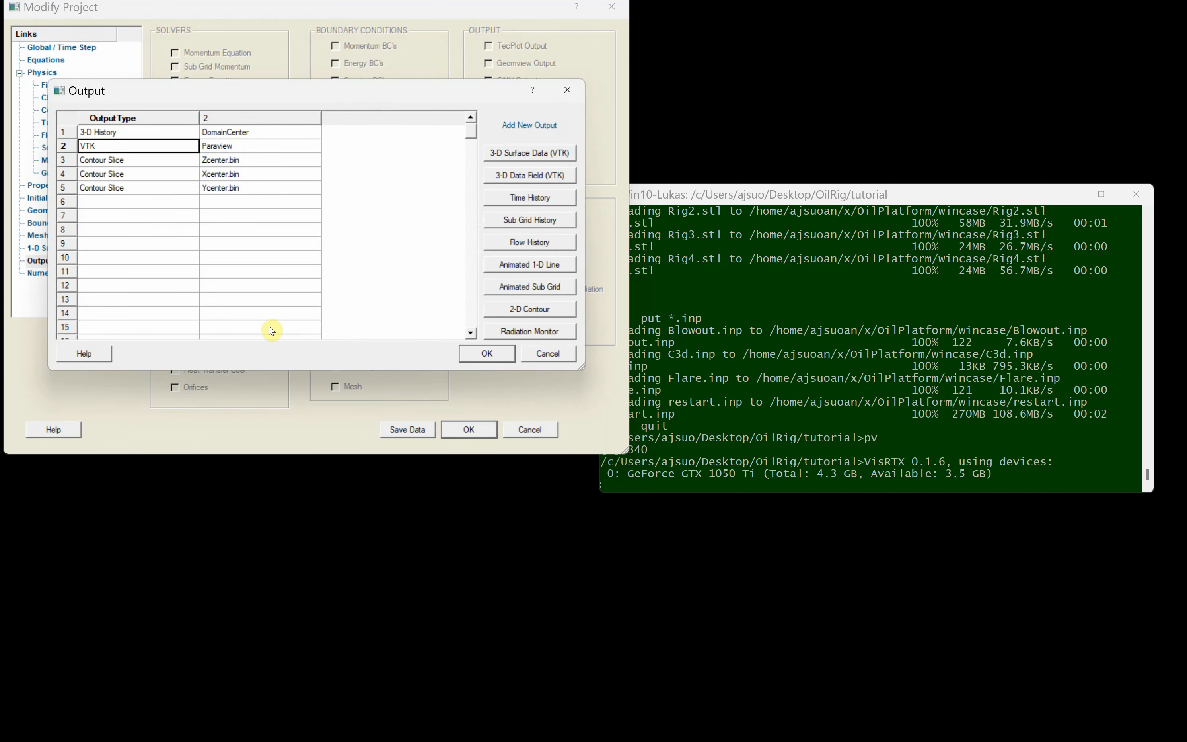
{"action": "left_click", "coordinate": [490, 353]}
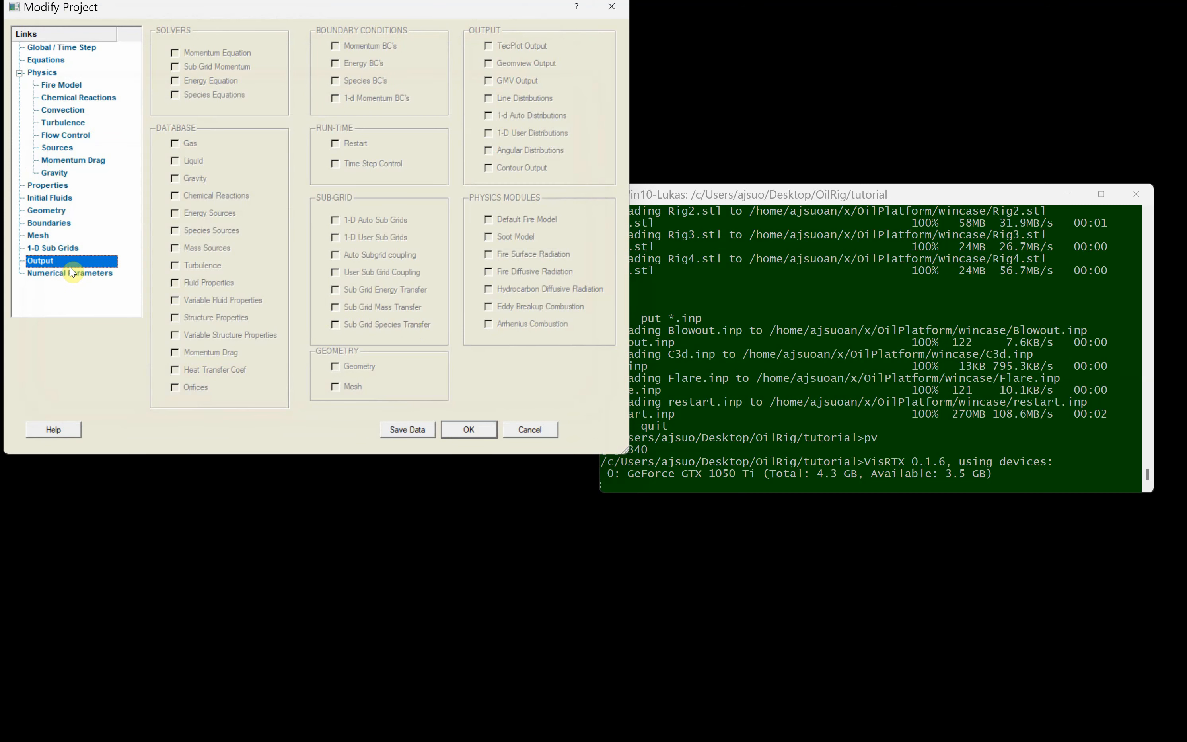
{"action": "double_click", "coordinate": [52, 261]}
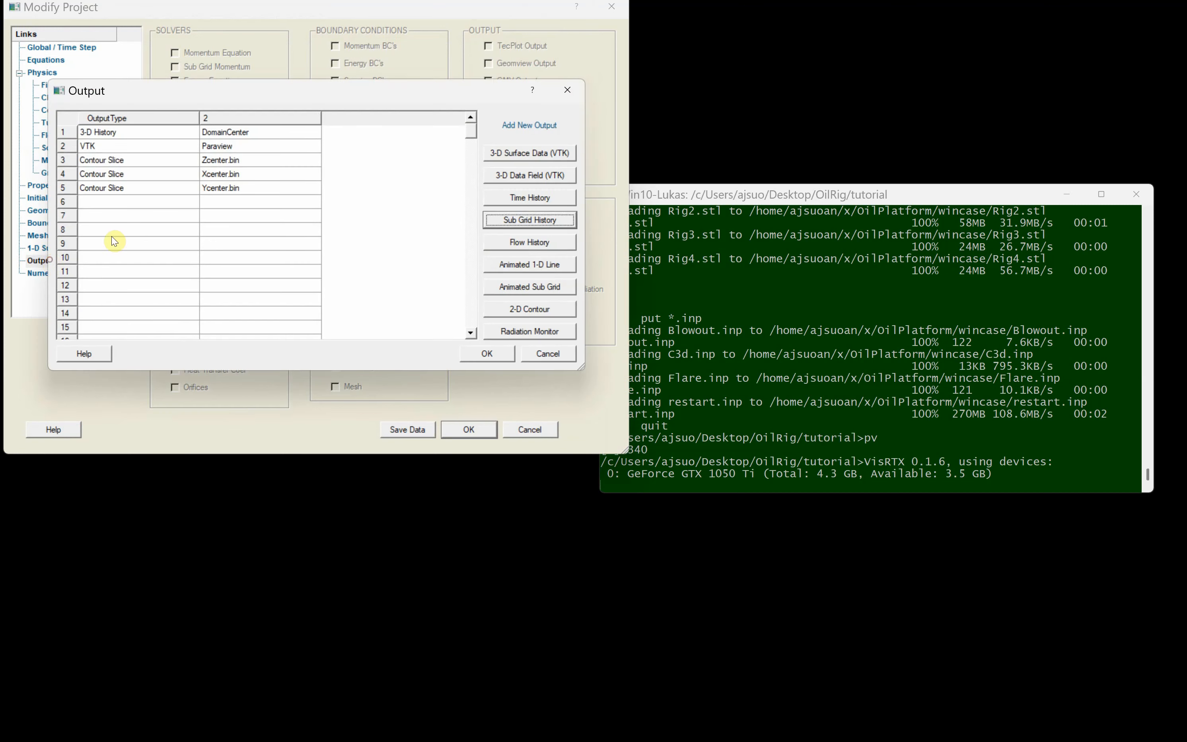
{"action": "double_click", "coordinate": [154, 146]}
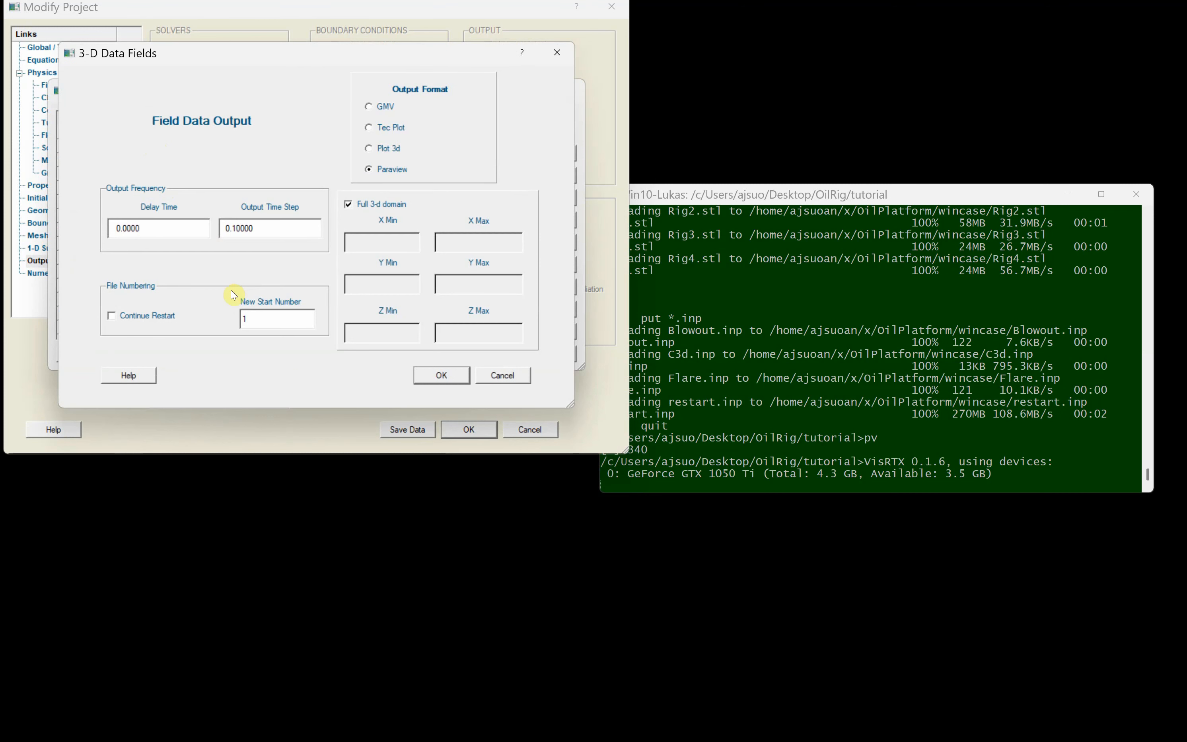
{"action": "left_click", "coordinate": [112, 316]}
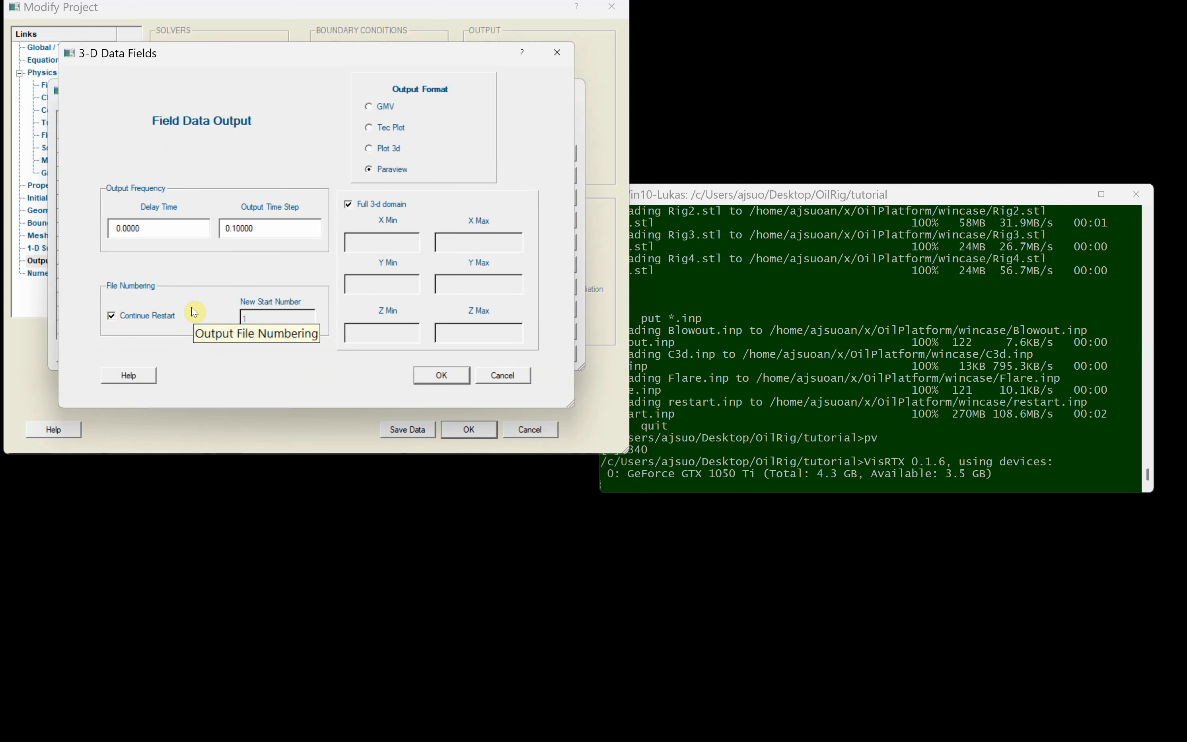
{"action": "left_click", "coordinate": [442, 376]}
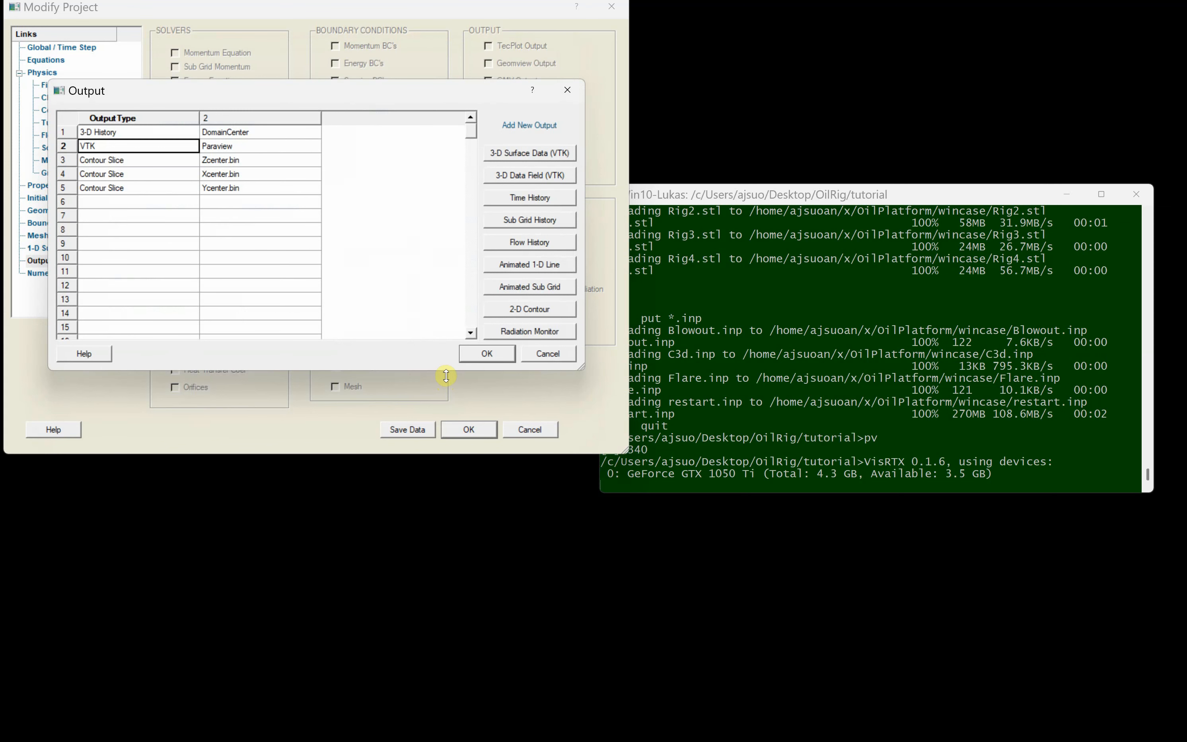
{"action": "left_click", "coordinate": [487, 354]}
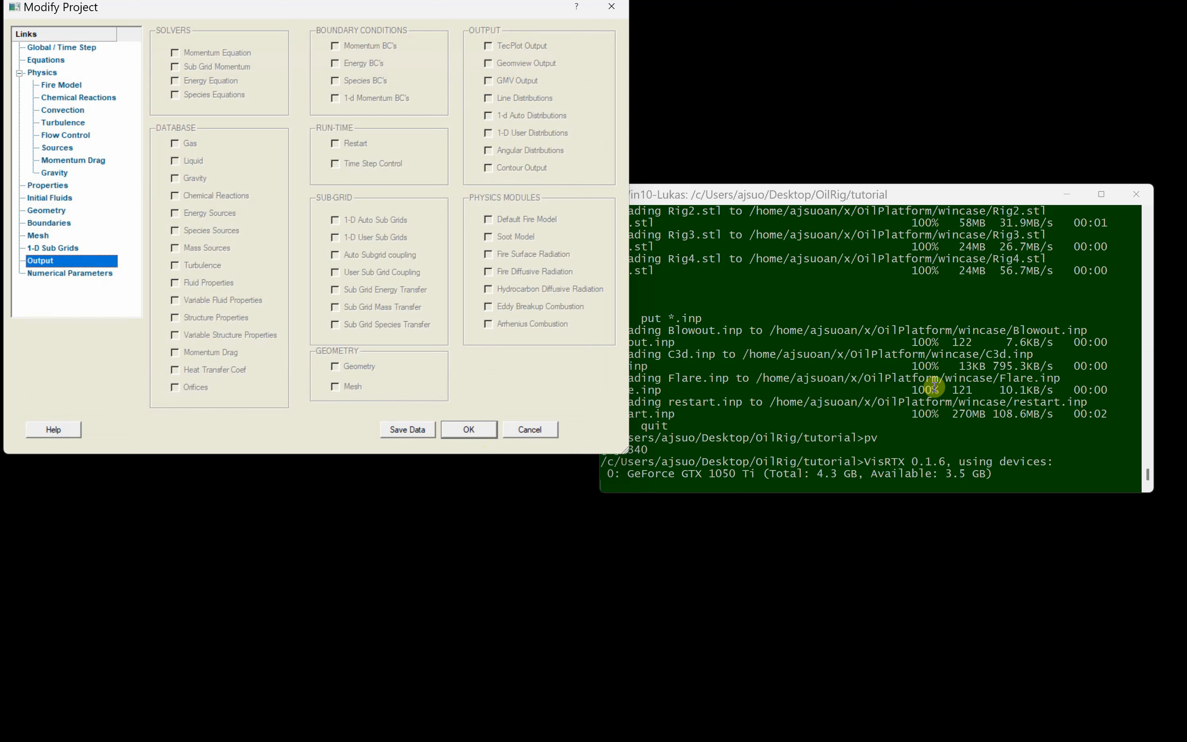
Step: In the terminal, back up the restart file by copying restart.inp to restart.bkp
{"action": "left_click", "coordinate": [881, 187]}
{"action": "left_click_drag", "start_coordinate": [881, 188], "coordinate": [909, 166]}
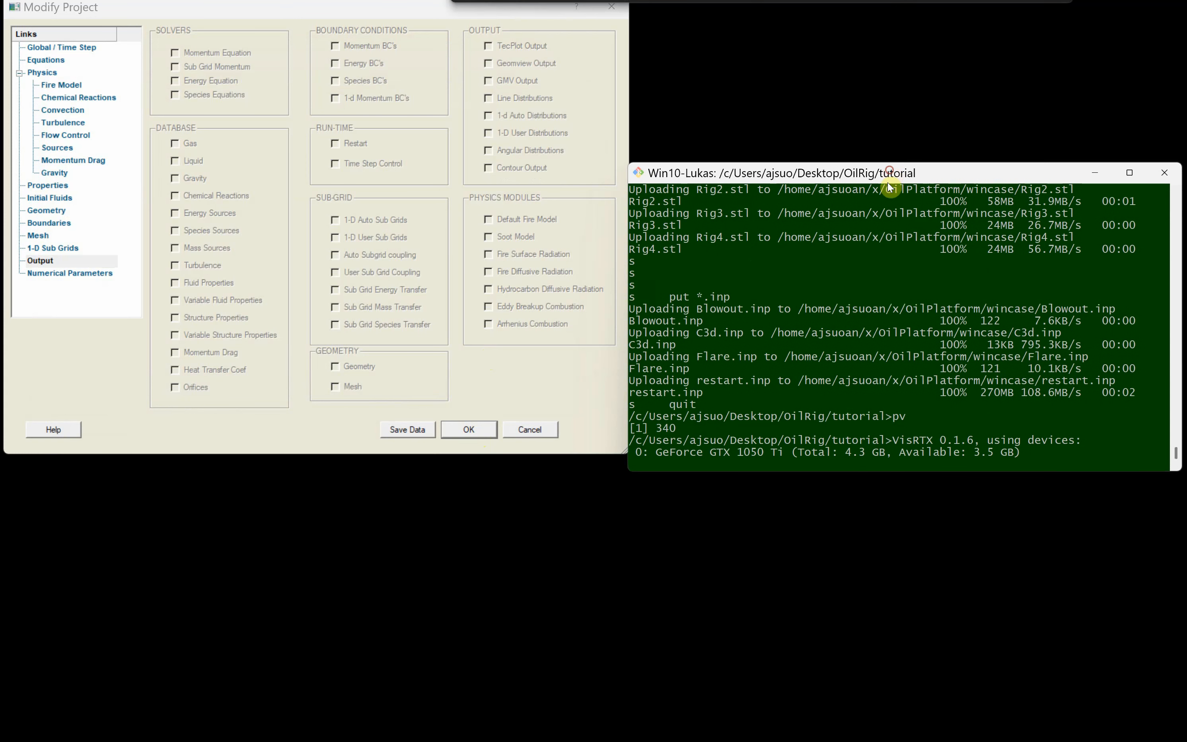
{"action": "key", "text": "Return"}
{"action": "key", "text": "Return"}
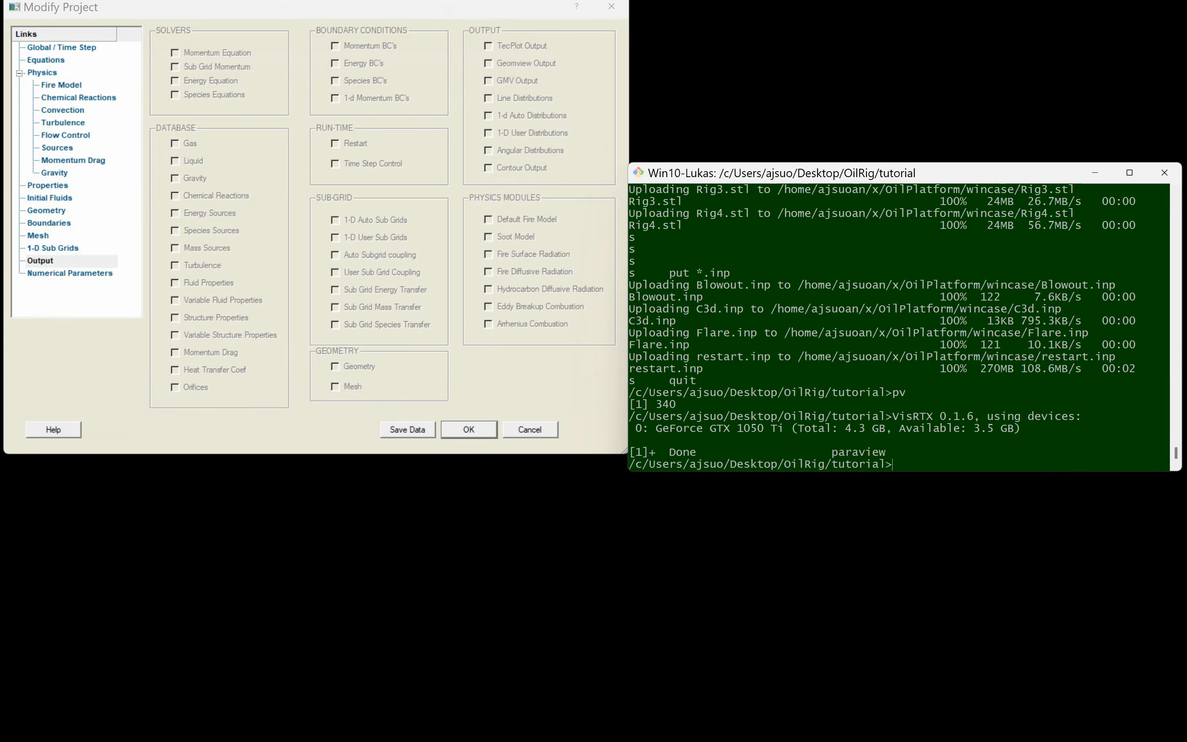
{"action": "type", "text": "cp"}
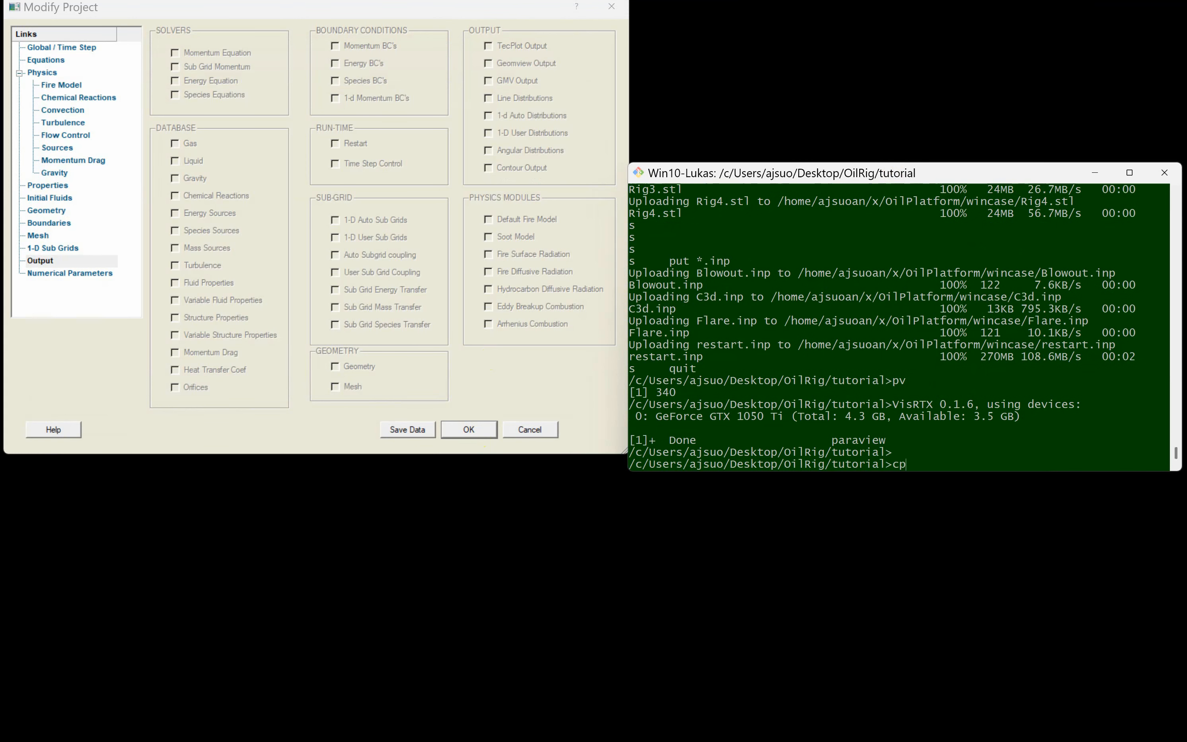
{"action": "type", "text": " restart.inp restart.bkp"}
{"action": "key", "text": "Return"}
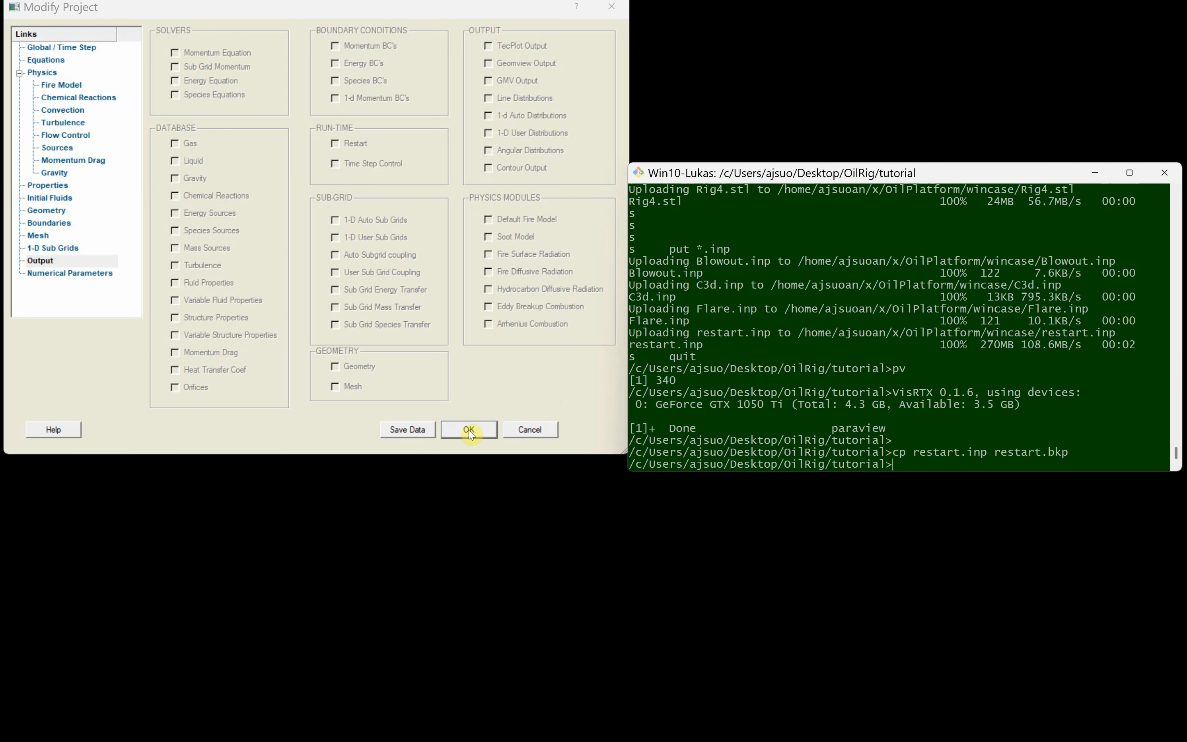
Step: Accept the project modifications and launch ParaView from the C3D run window
{"action": "left_click", "coordinate": [470, 431]}
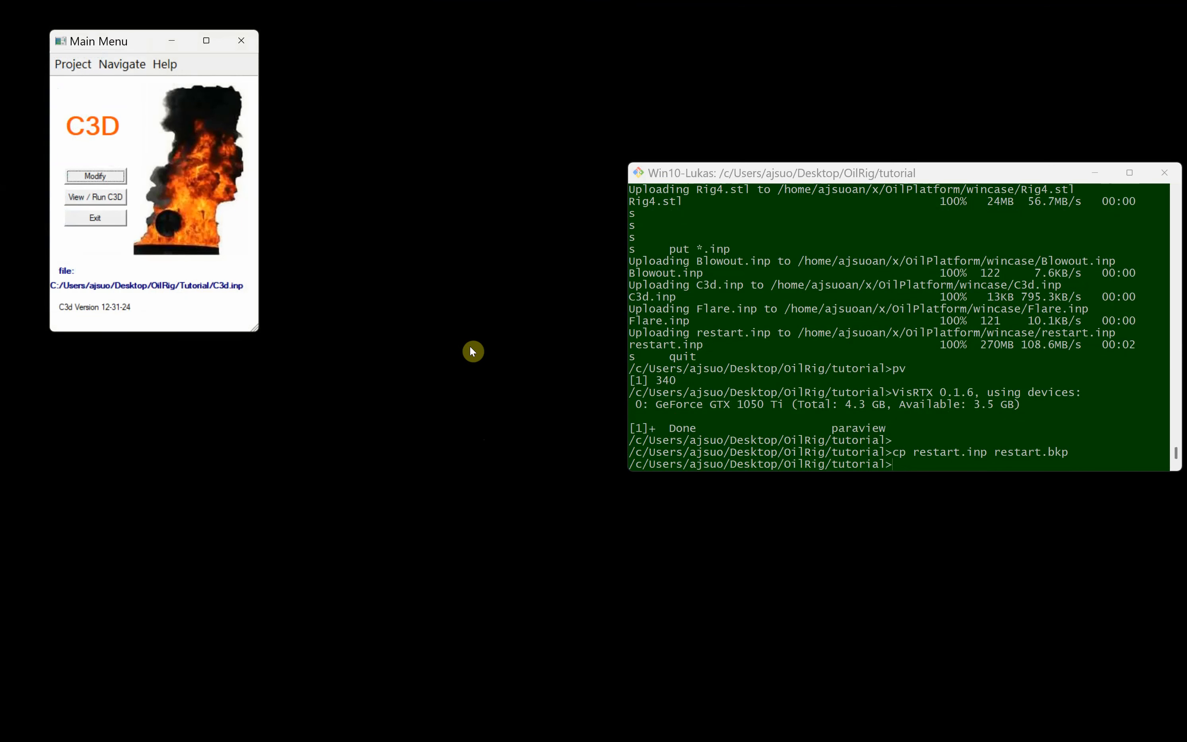
{"action": "left_click", "coordinate": [95, 198]}
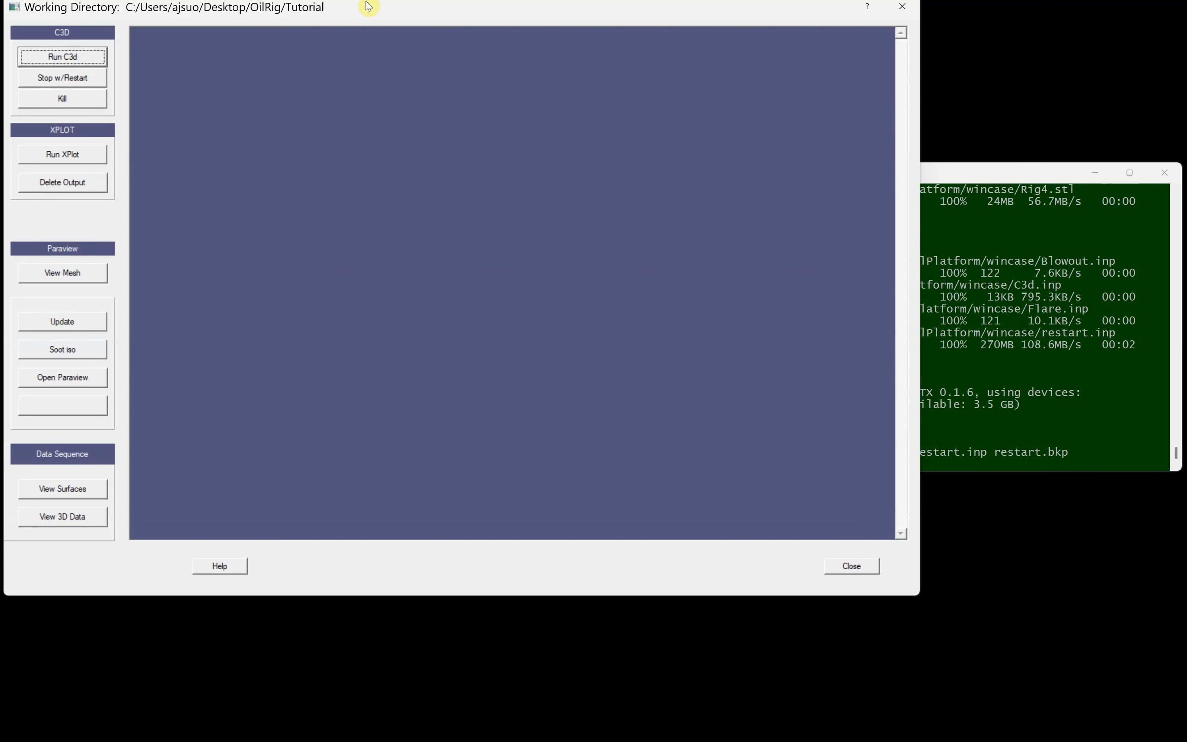
{"action": "left_click", "coordinate": [903, 7]}
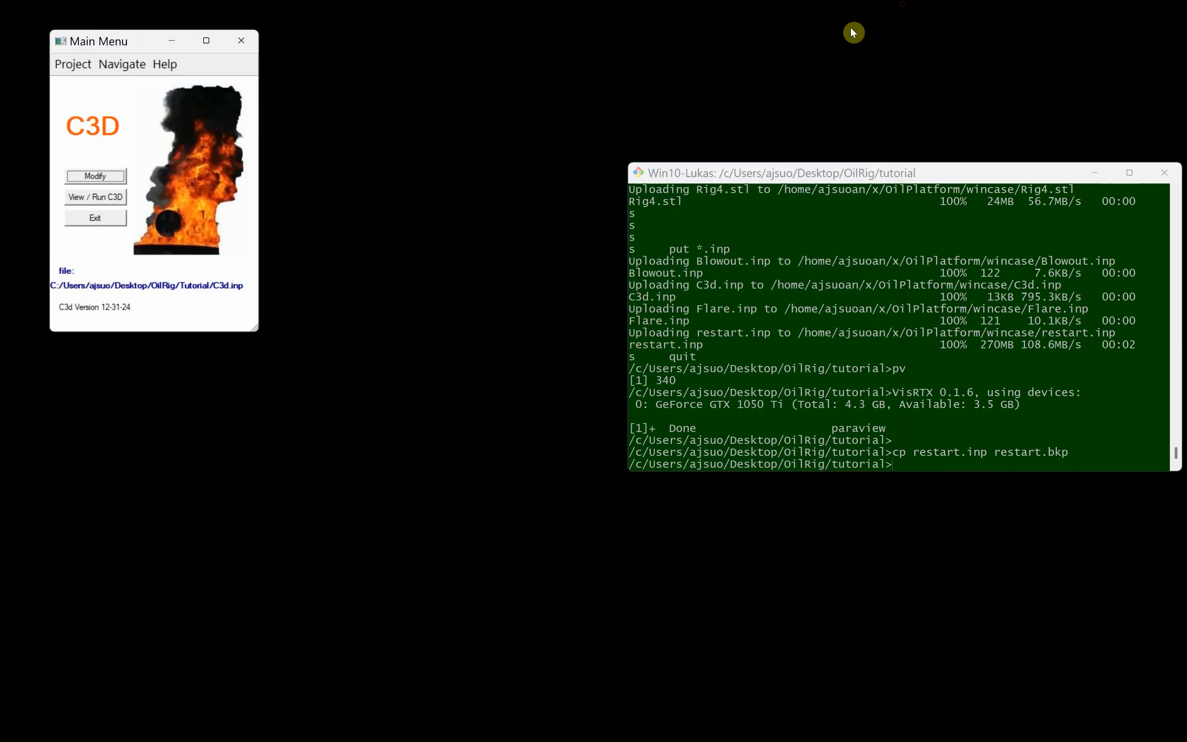
{"action": "left_click", "coordinate": [102, 198]}
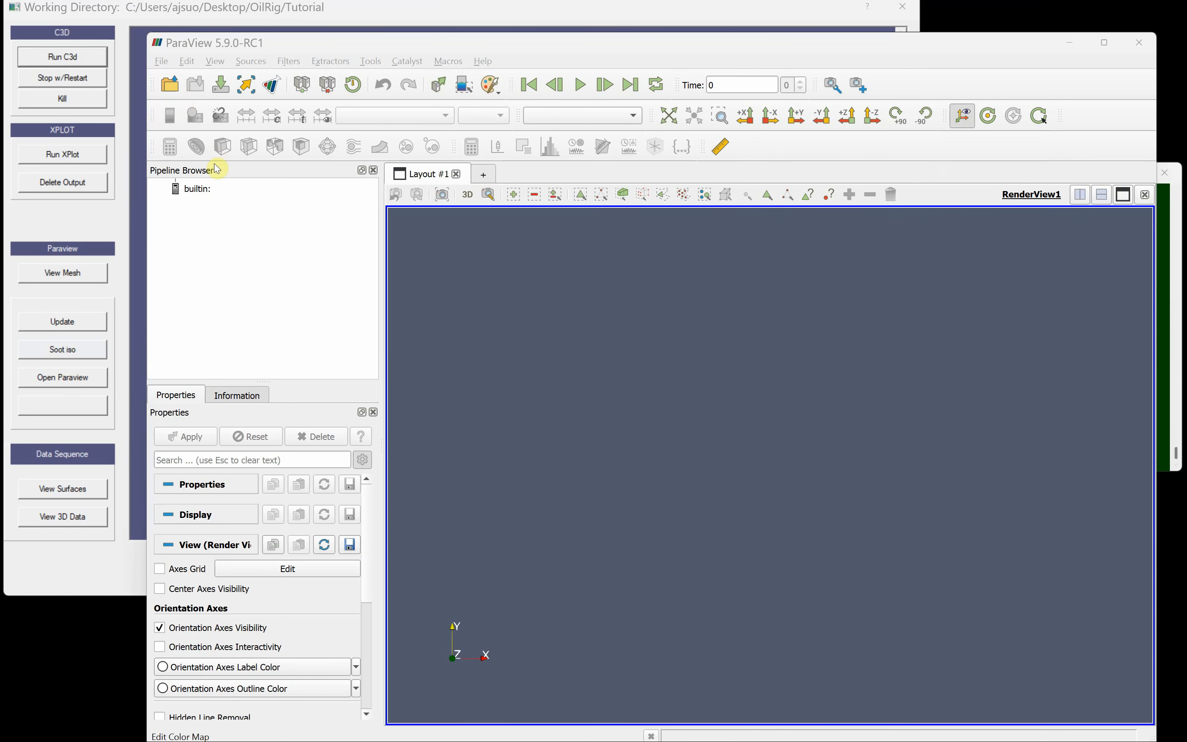
{"action": "left_click", "coordinate": [164, 66]}
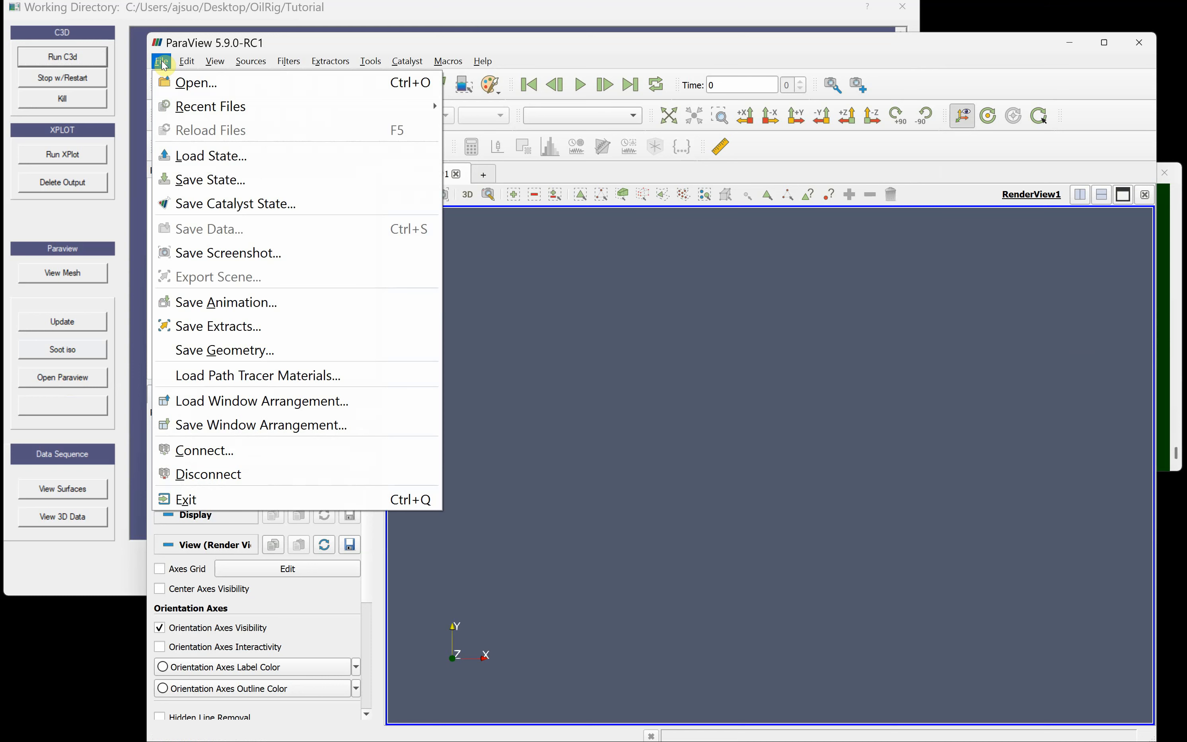
{"action": "left_click", "coordinate": [206, 185]}
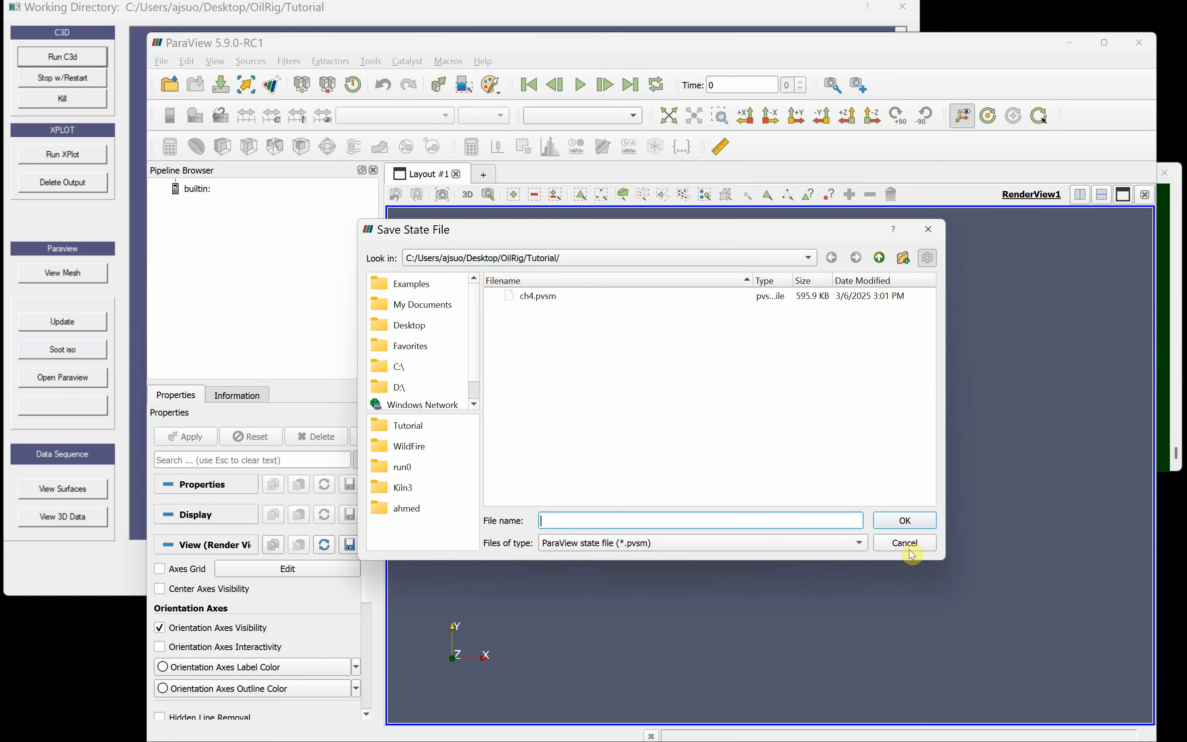
{"action": "left_click", "coordinate": [903, 545]}
Step: Load the ch4.pvsm state in ParaView using the file names from the state, and dismiss the output messages
{"action": "left_click", "coordinate": [161, 61]}
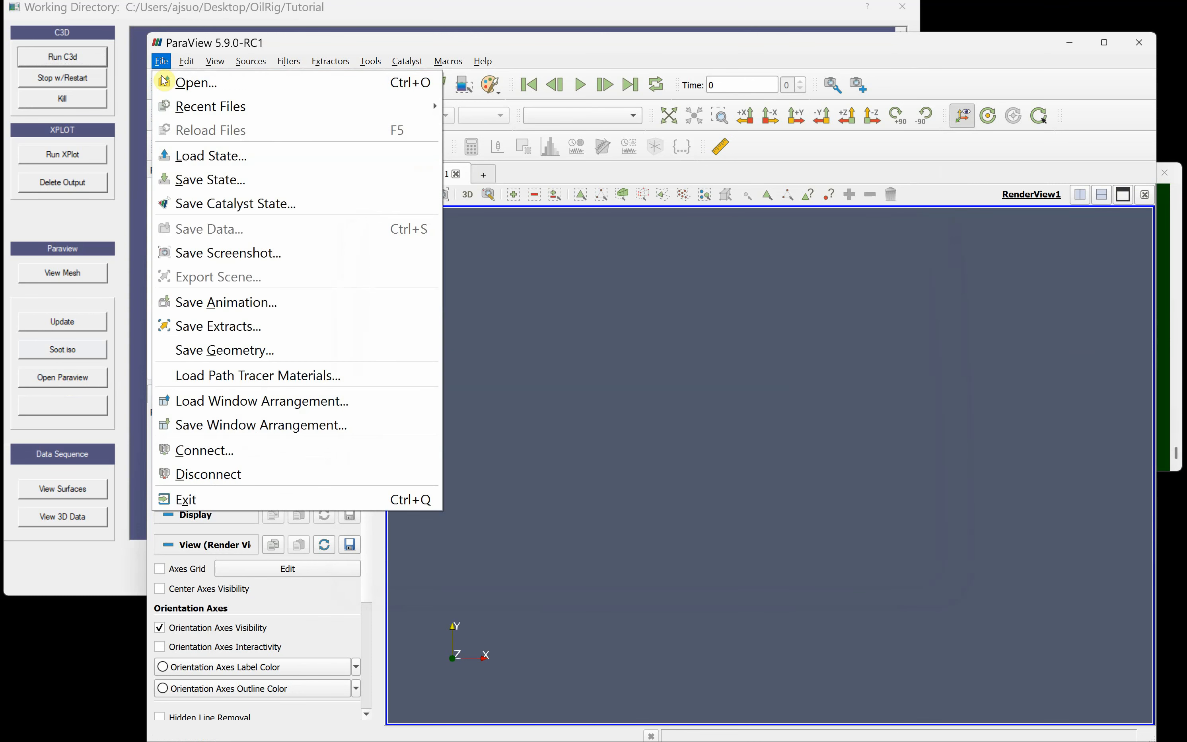
{"action": "left_click", "coordinate": [199, 155]}
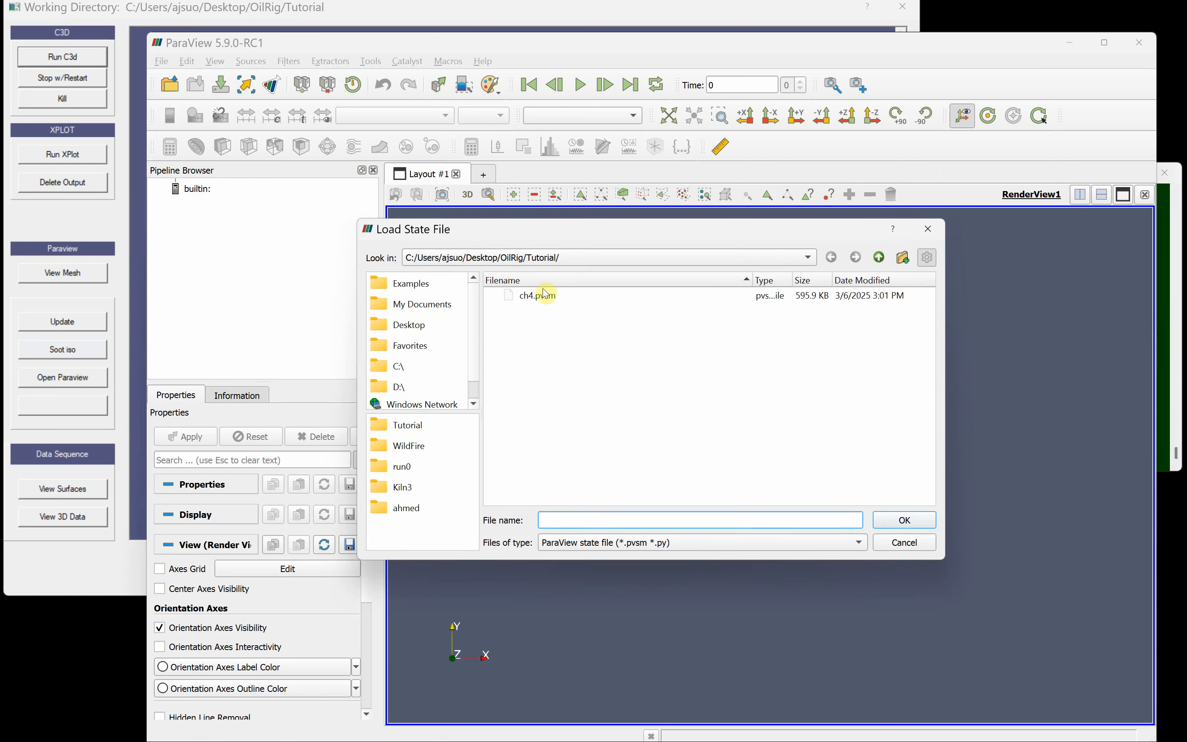
{"action": "left_click", "coordinate": [555, 299]}
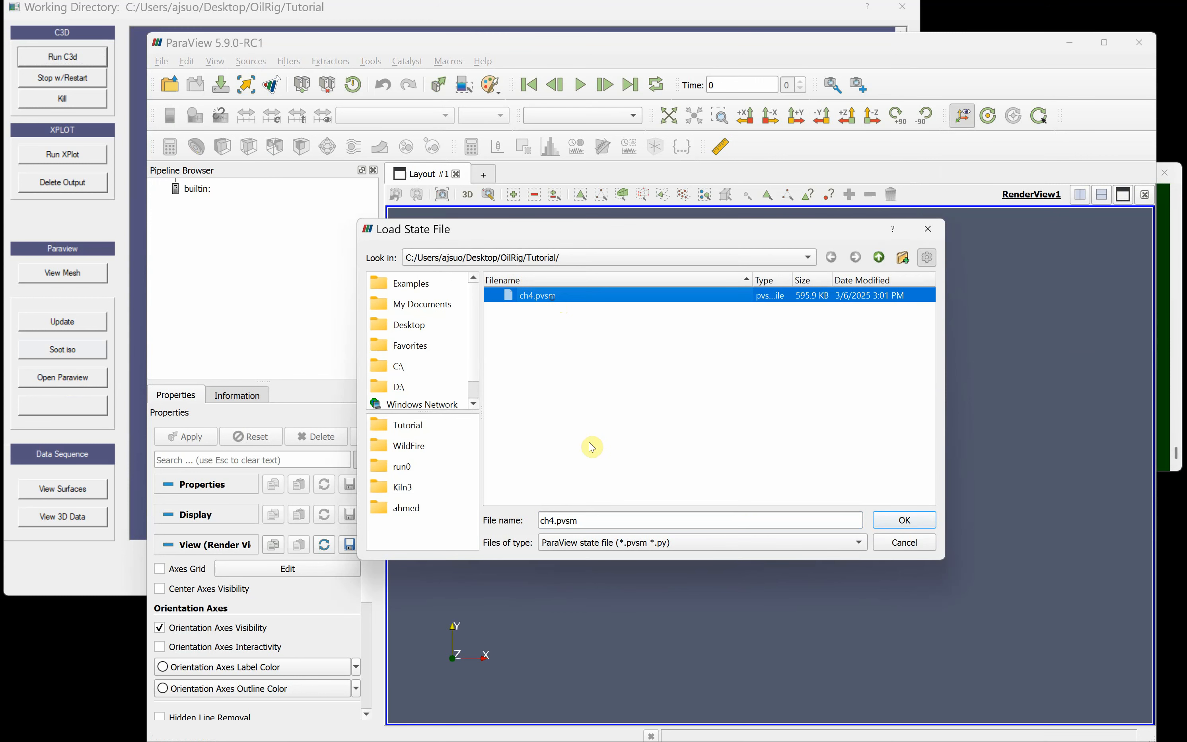
{"action": "left_click", "coordinate": [905, 520]}
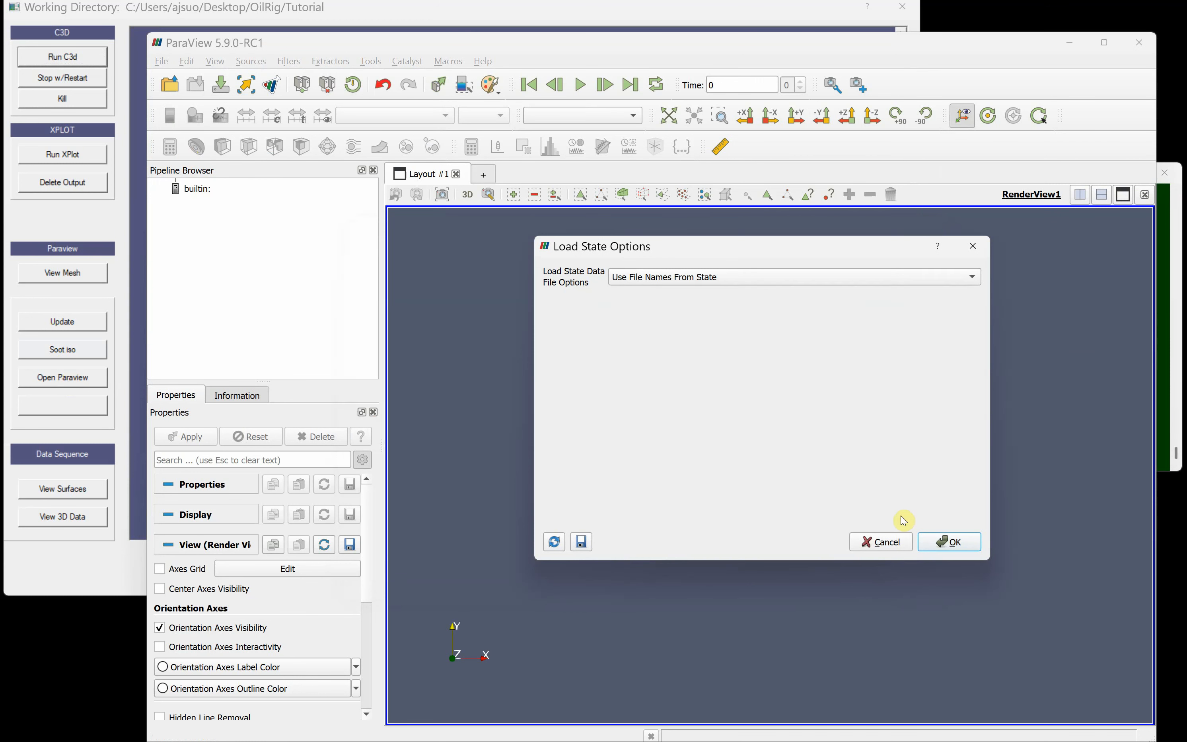
{"action": "left_click", "coordinate": [954, 542]}
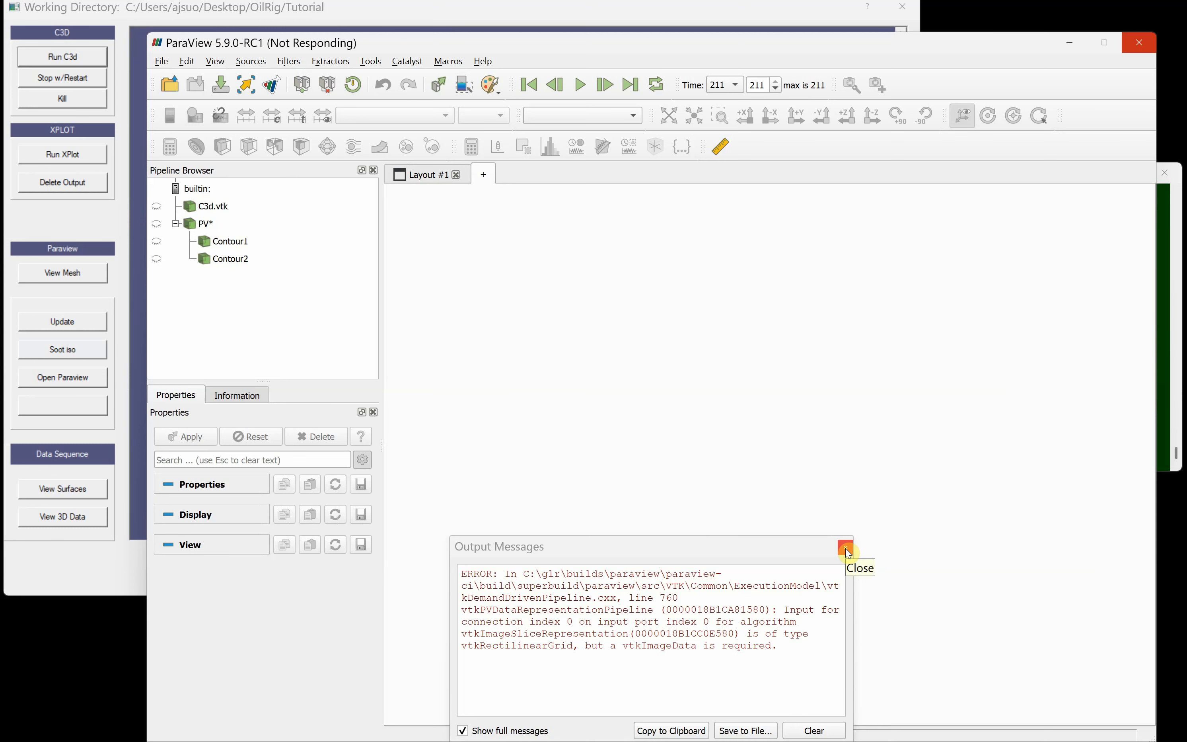
{"action": "left_click", "coordinate": [847, 549]}
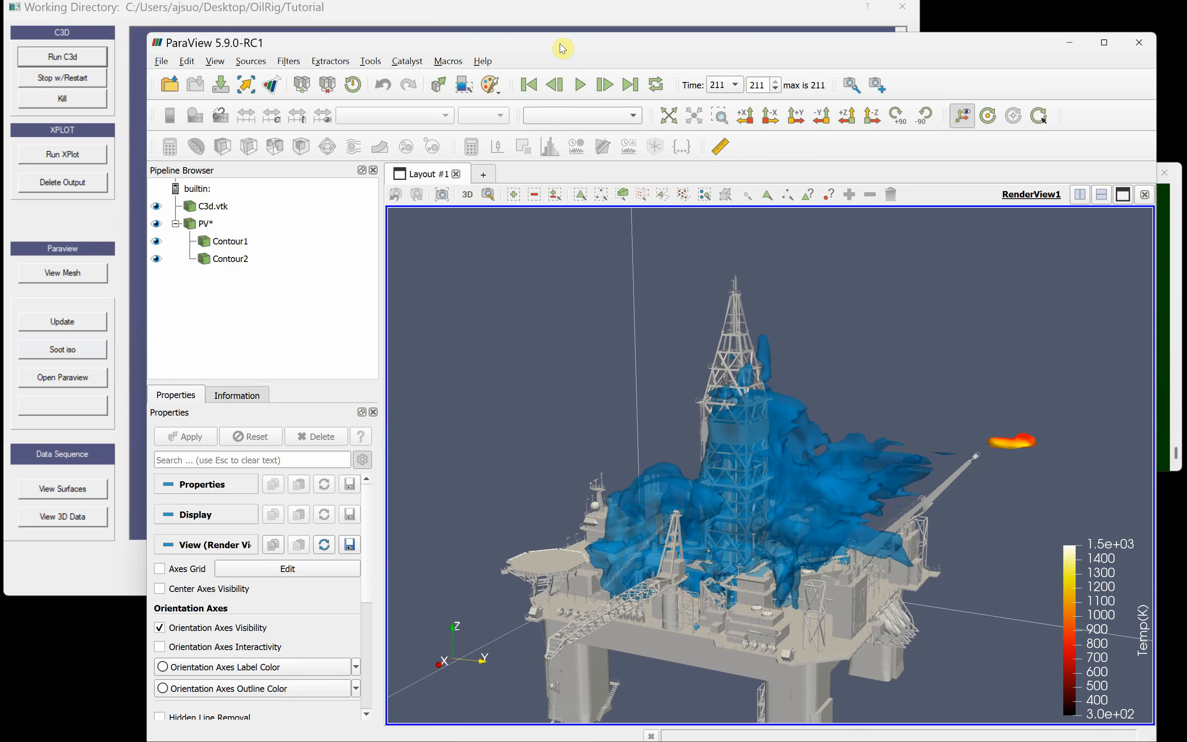
Step: Reload the PV* file series, looking for new files, to bring in the latest results of the oil rig simulation
{"action": "mouse_move", "coordinate": [562, 48]}
{"action": "left_mouse_down"}
{"action": "mouse_move", "coordinate": [785, 85]}
{"action": "mouse_move", "coordinate": [706, 68]}
{"action": "mouse_move", "coordinate": [682, 58]}
{"action": "mouse_move", "coordinate": [673, 34]}
{"action": "mouse_move", "coordinate": [567, 30]}
{"action": "left_mouse_up"}
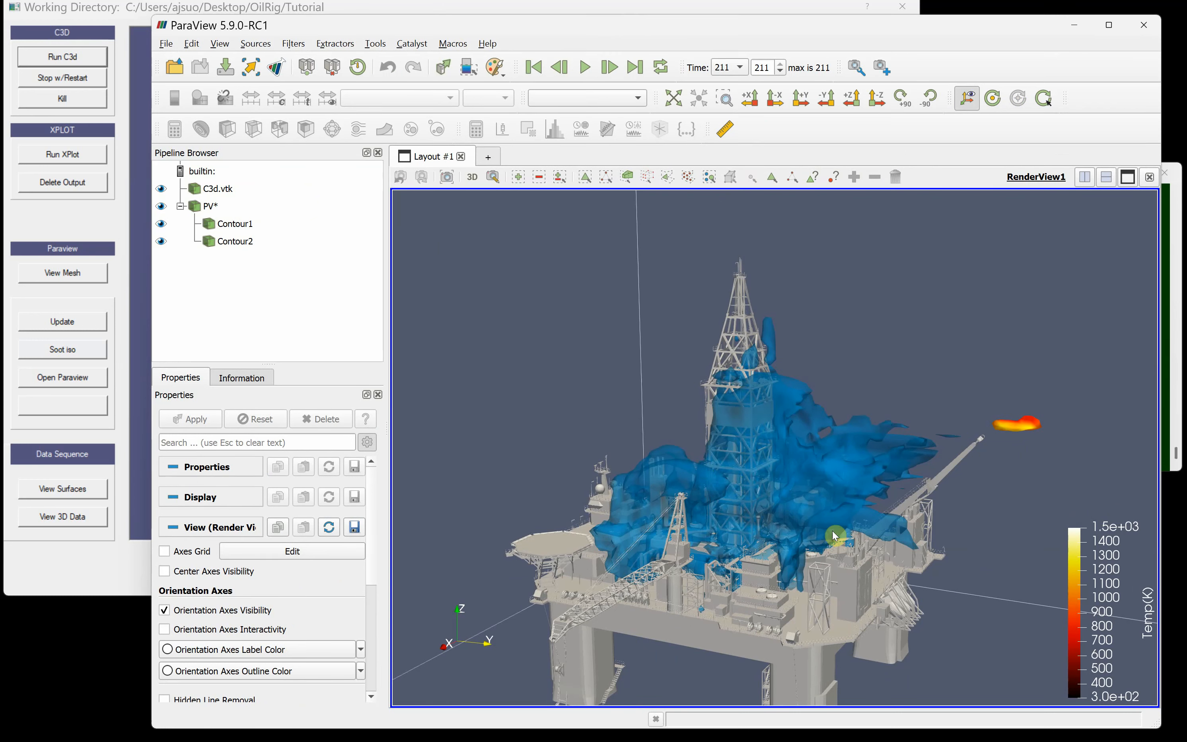
{"action": "left_click_drag", "start_coordinate": [704, 477], "coordinate": [896, 457]}
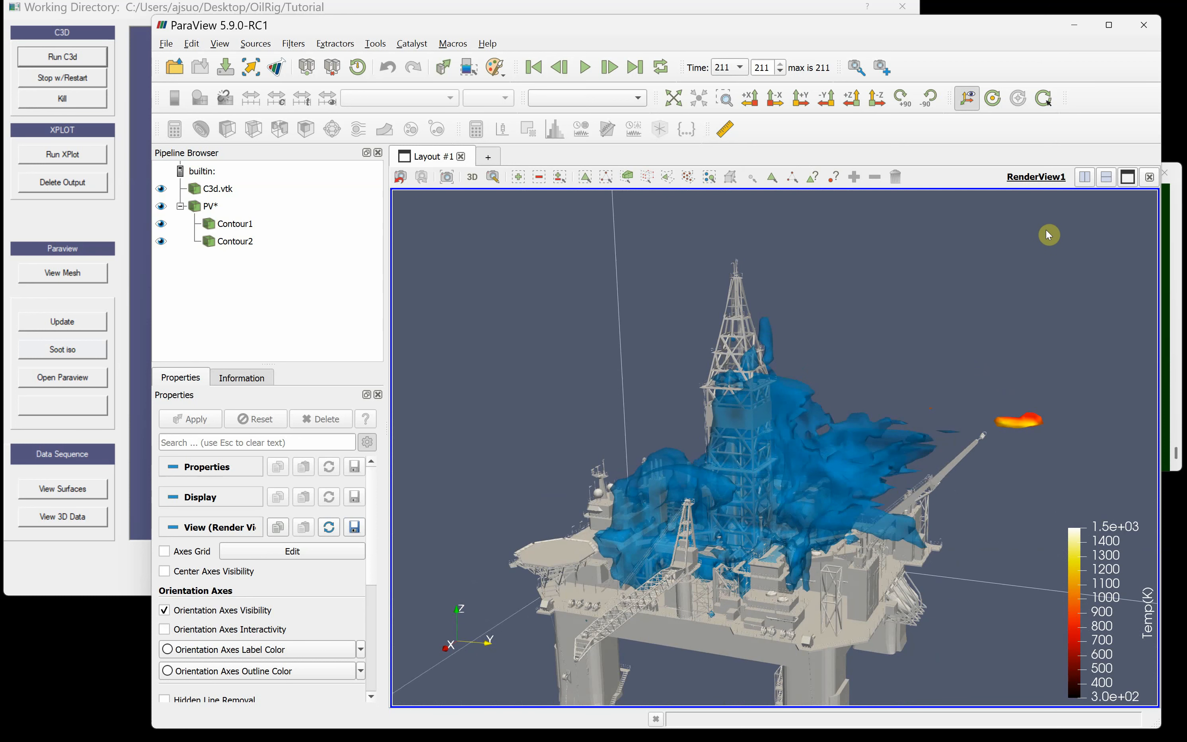
{"action": "right_click", "coordinate": [198, 211]}
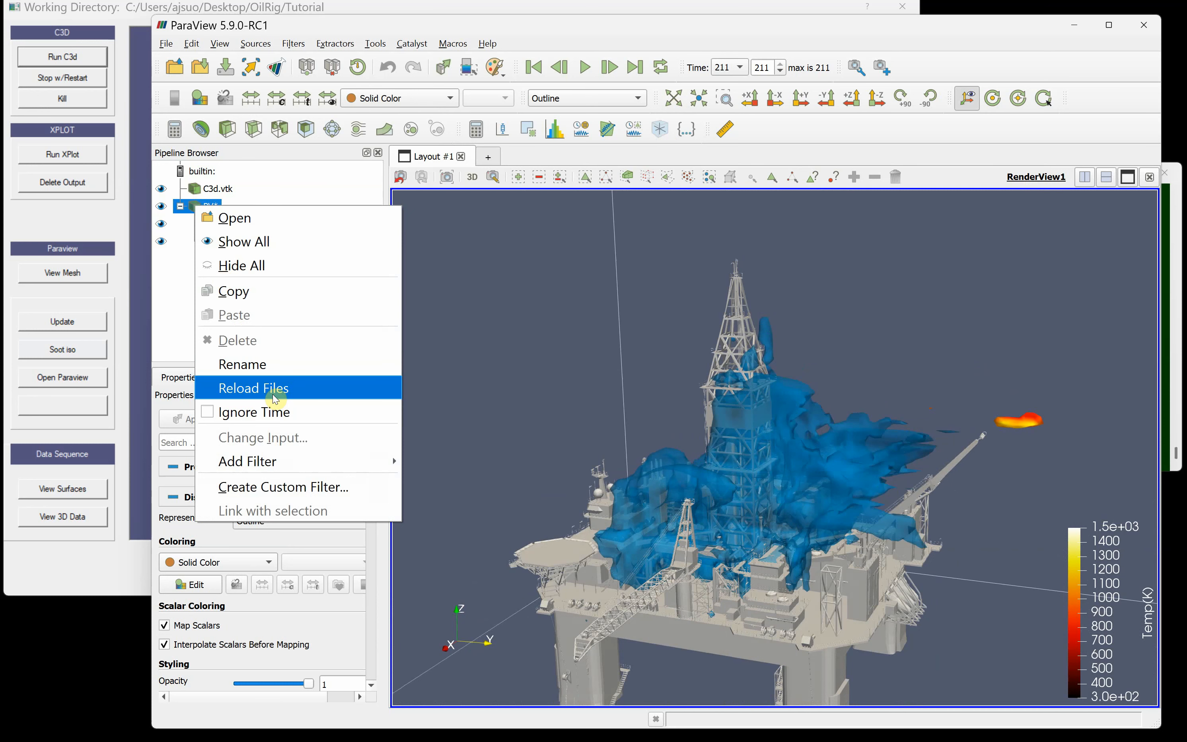
{"action": "left_click", "coordinate": [294, 390]}
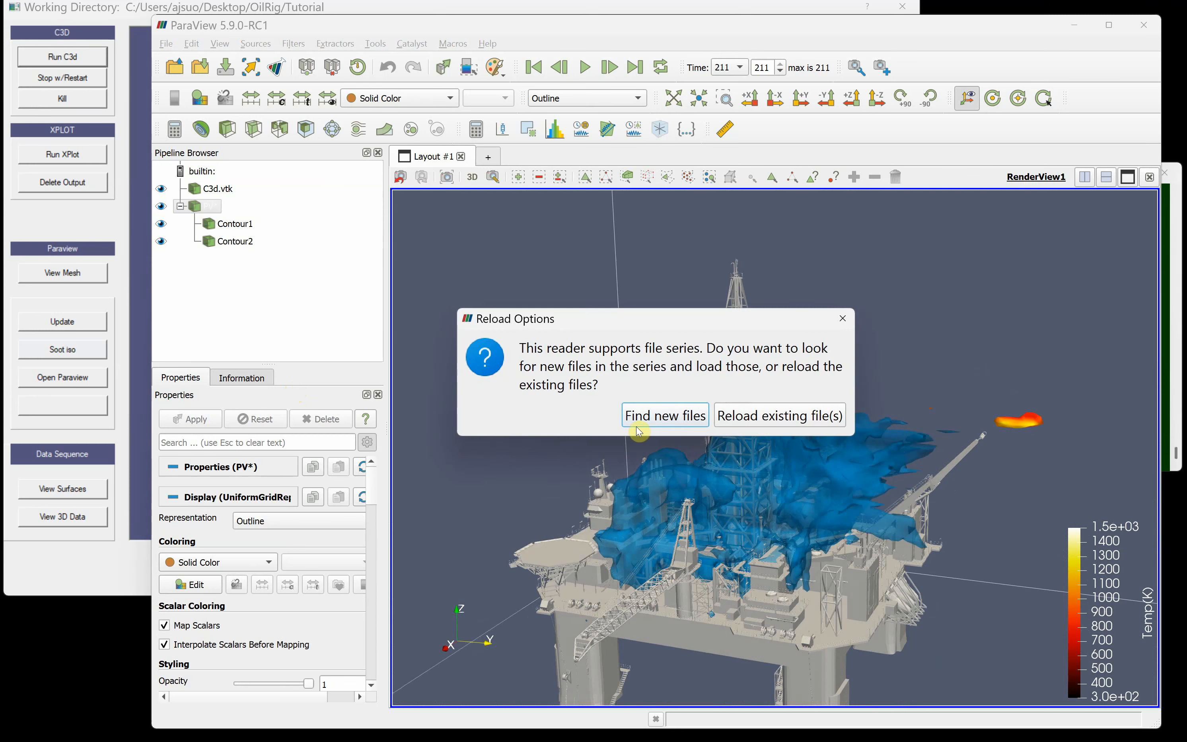
{"action": "left_click", "coordinate": [665, 415]}
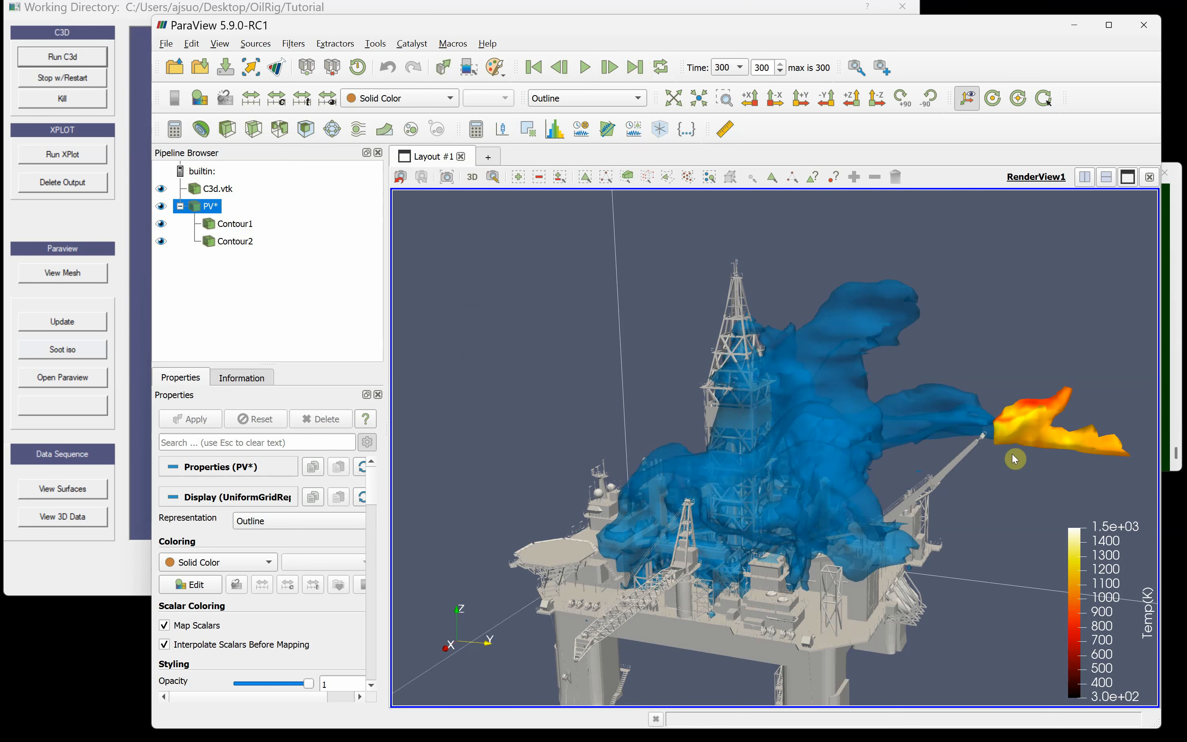
Step: Set the h2o isosurface value of Contour2 to .02 and apply it
{"action": "left_click_drag", "start_coordinate": [990, 428], "coordinate": [822, 525]}
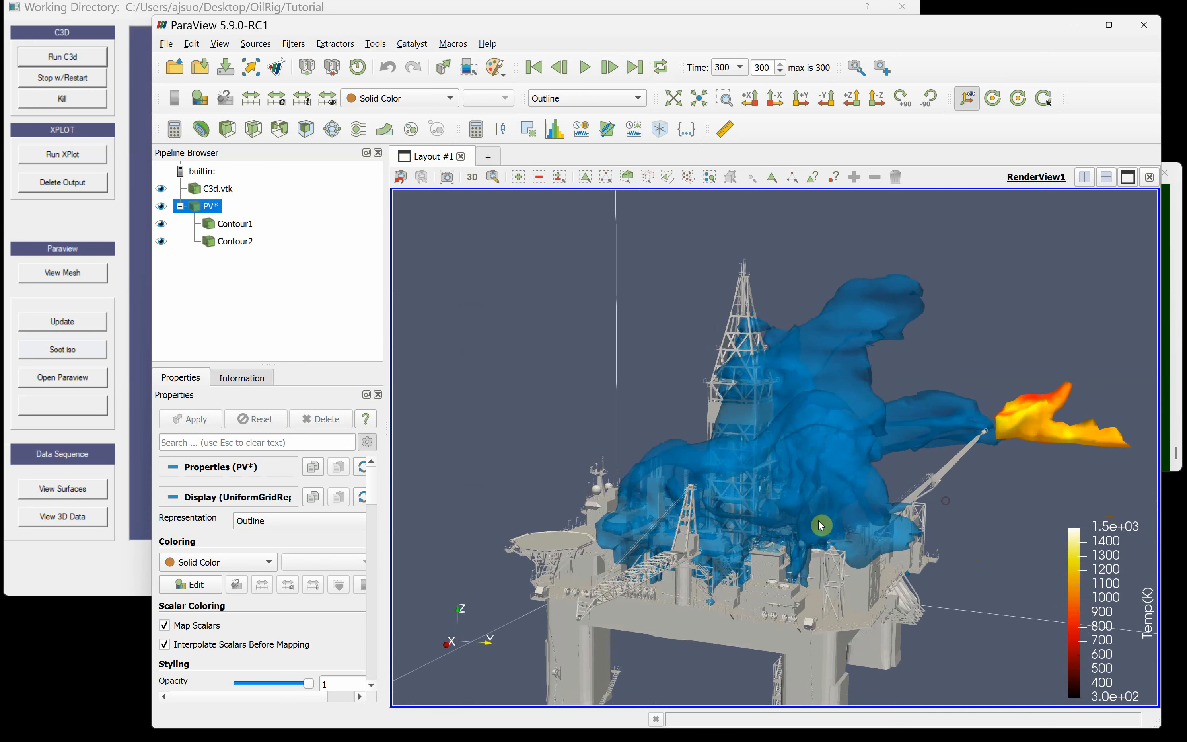
{"action": "left_click", "coordinate": [231, 243]}
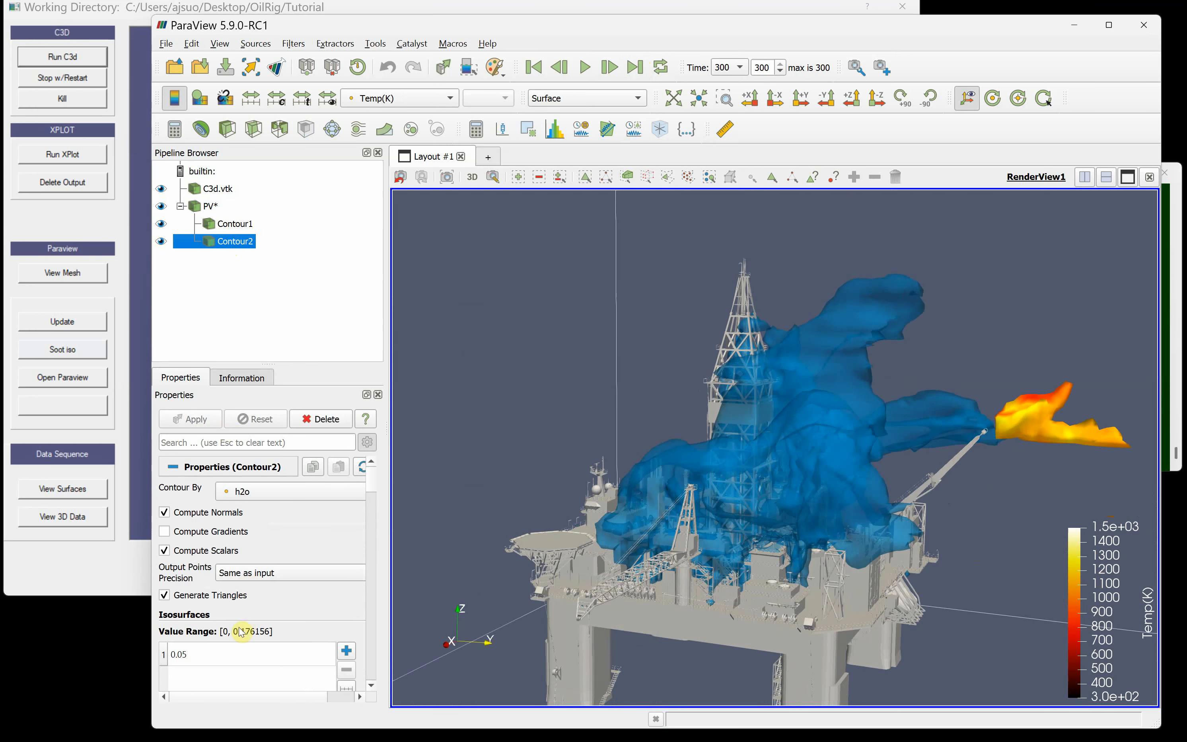
{"action": "double_click", "coordinate": [214, 657]}
{"action": "type", "text": "1"}
{"action": "key", "text": "Return"}
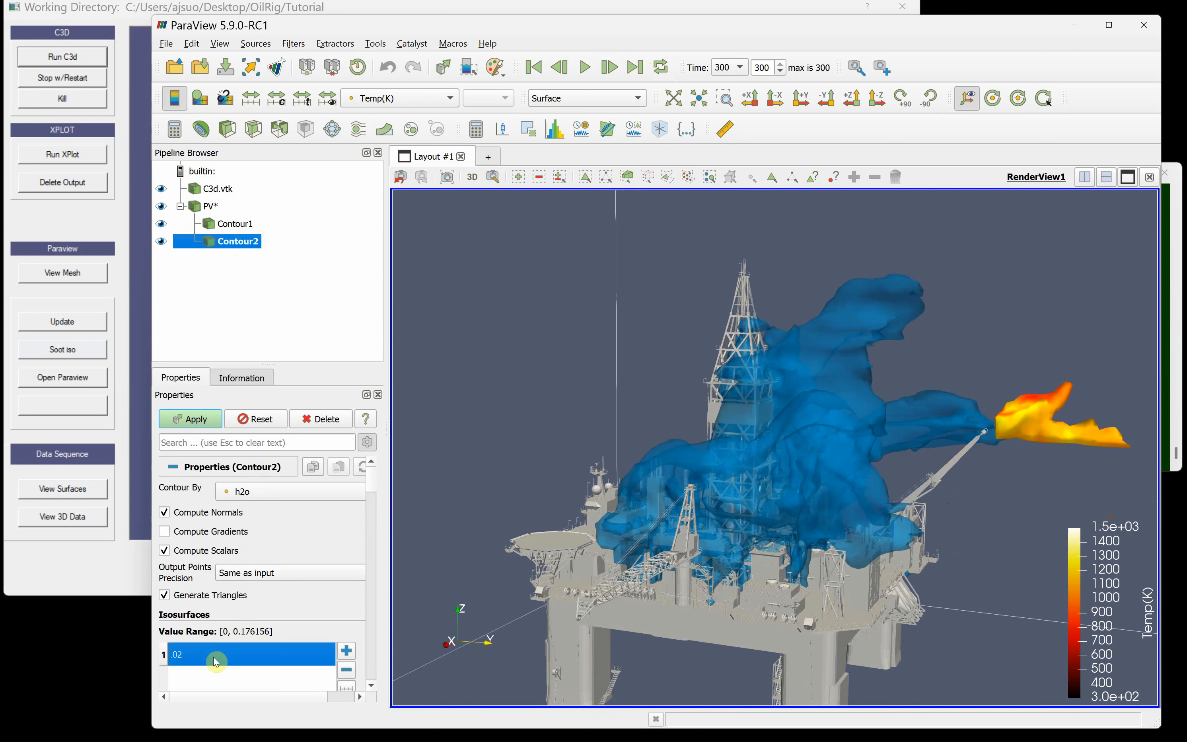
{"action": "left_click", "coordinate": [200, 421]}
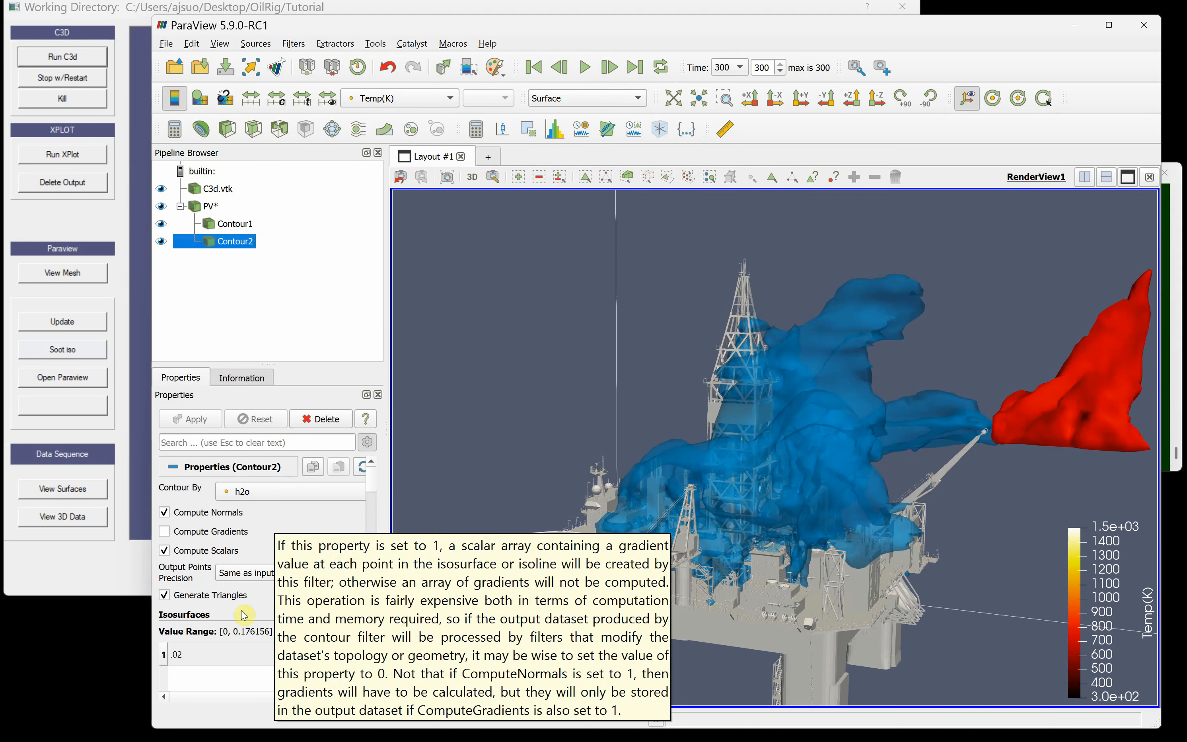
Step: Set the h2o isosurface value of Contour2 to .05 and apply the change
{"action": "double_click", "coordinate": [188, 653]}
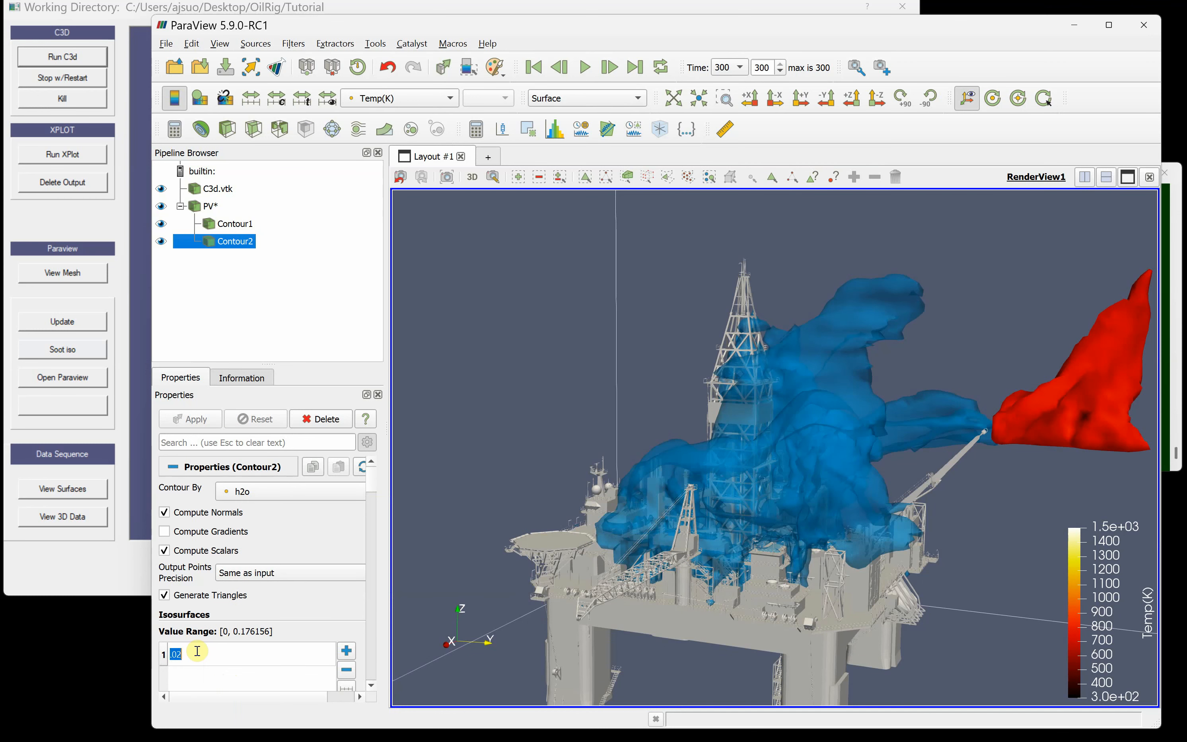
{"action": "type", "text": ".05"}
{"action": "key", "text": "Return"}
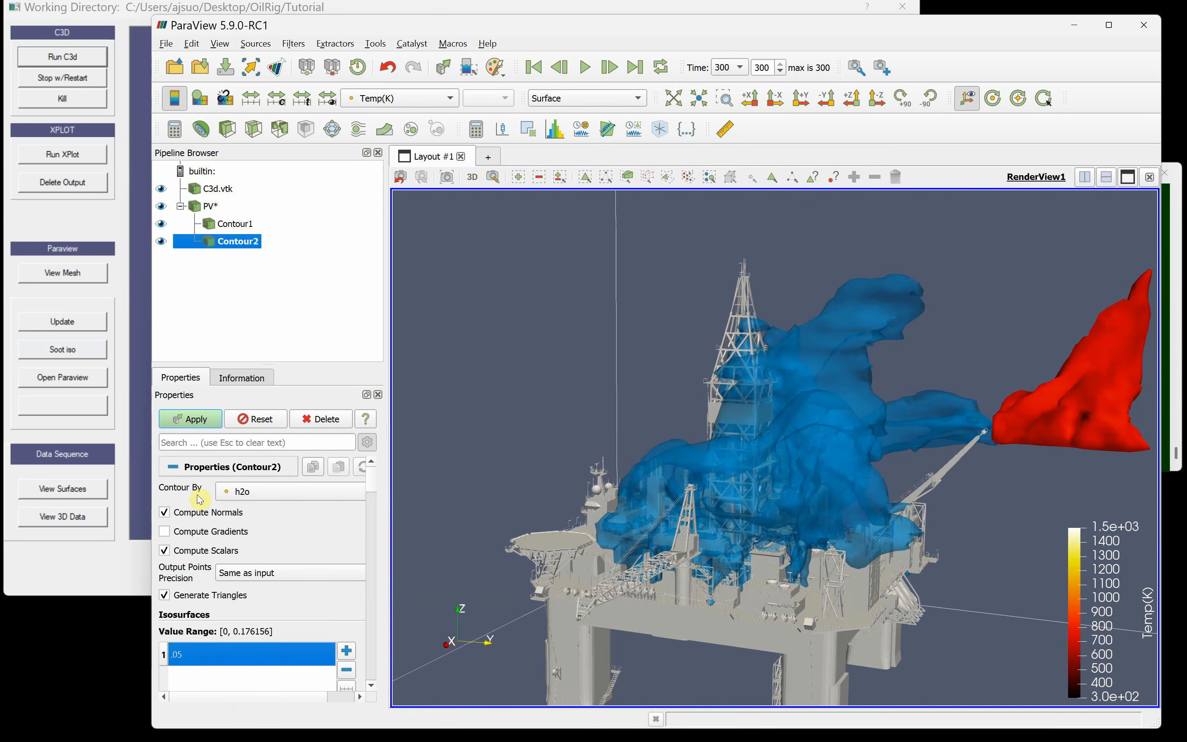
{"action": "left_click", "coordinate": [202, 425]}
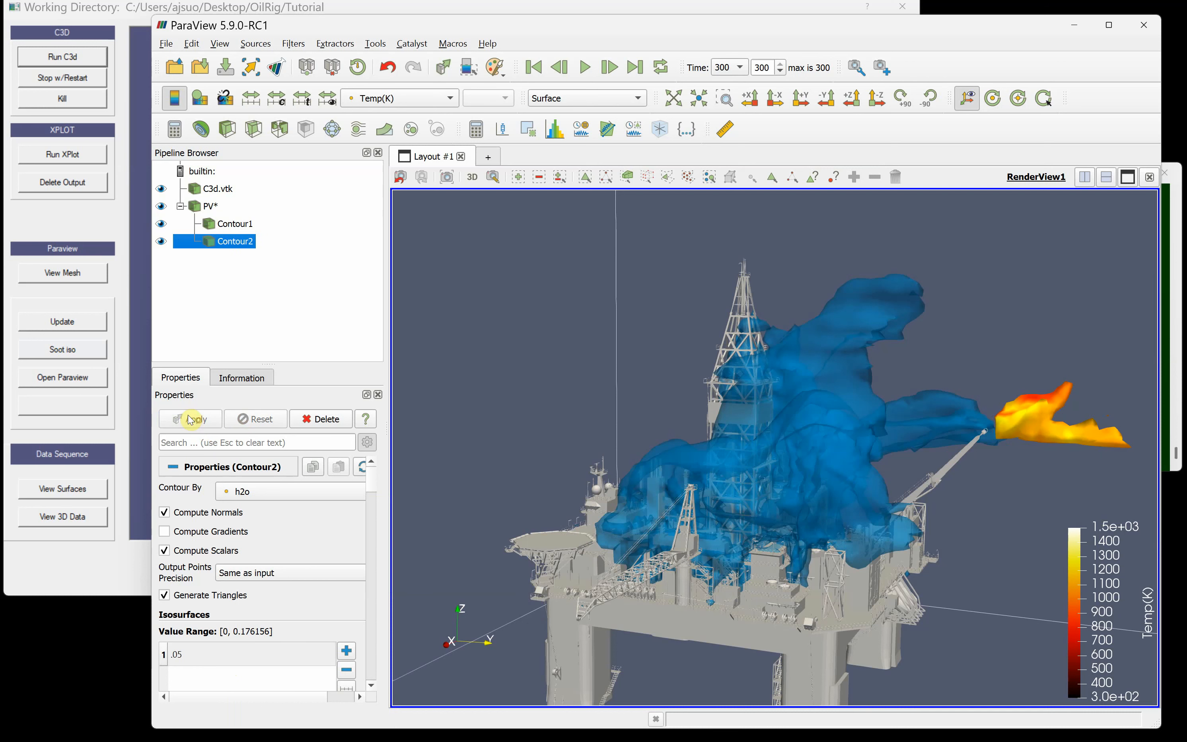
Step: Set the ch4 isosurface value of Contour1 to .02 and apply the change
{"action": "left_click", "coordinate": [235, 224]}
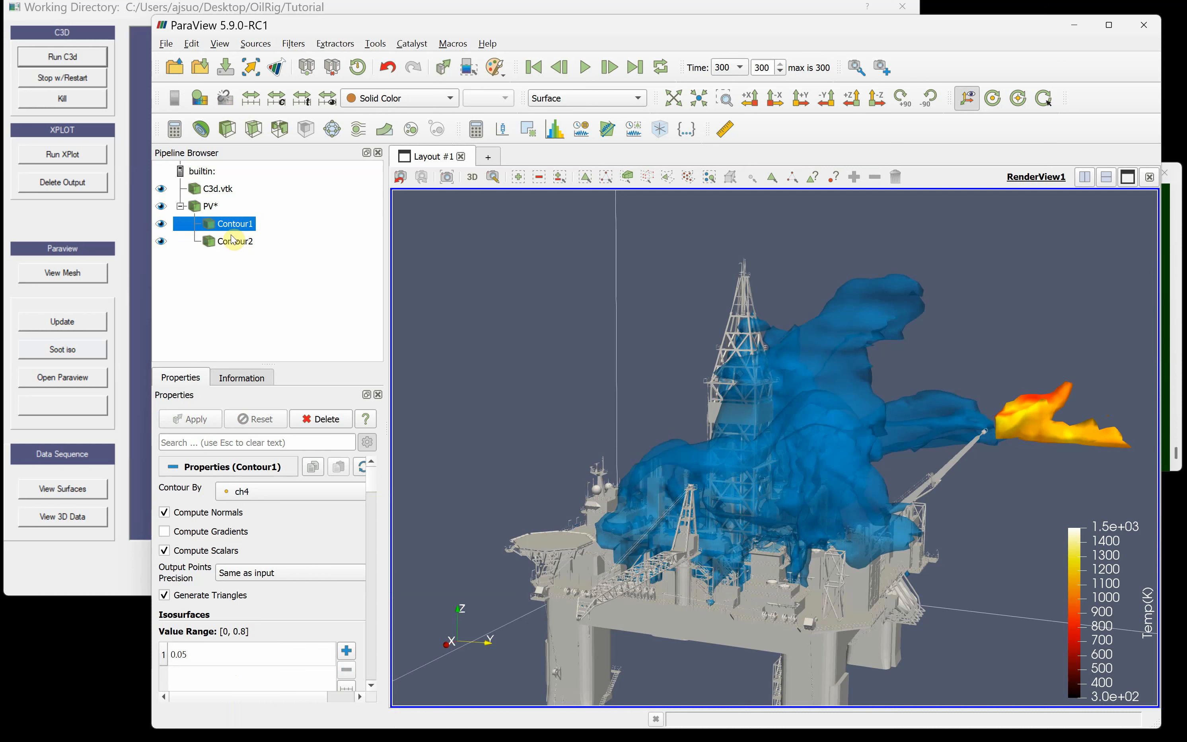
{"action": "left_click", "coordinate": [237, 662]}
{"action": "type", "text": "."}
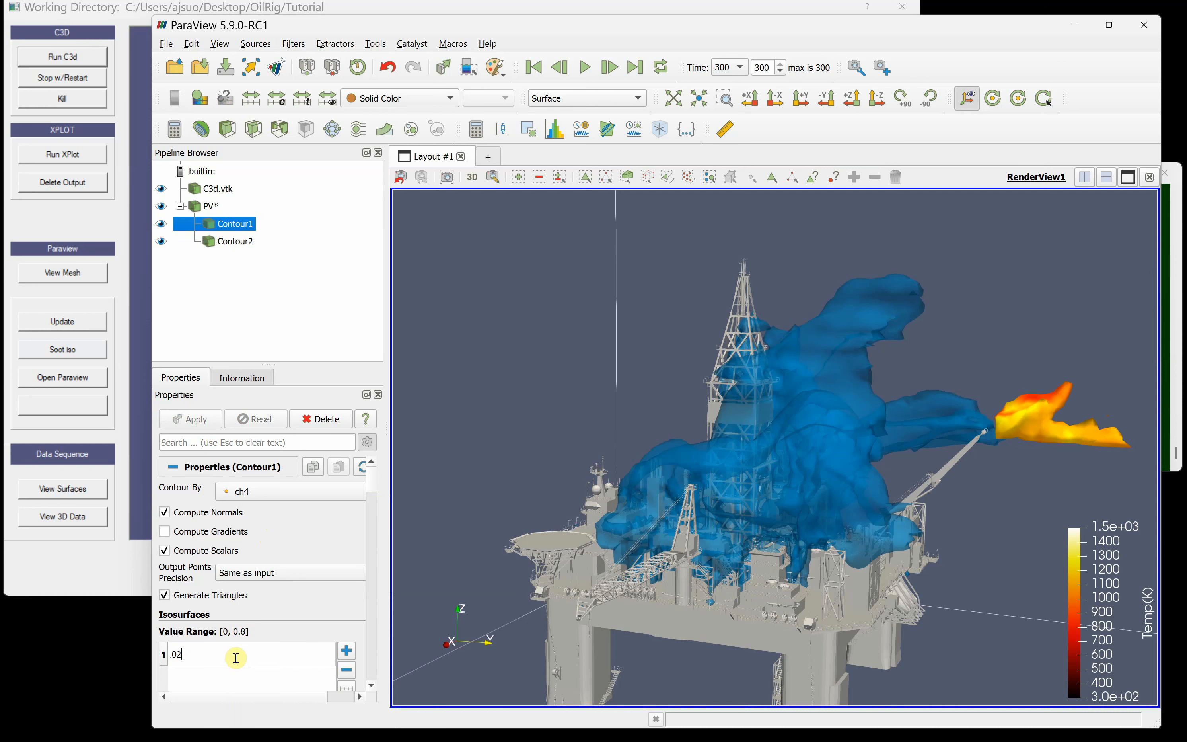
{"action": "type", "text": "02"}
{"action": "key", "text": "Return"}
{"action": "left_click", "coordinate": [200, 421]}
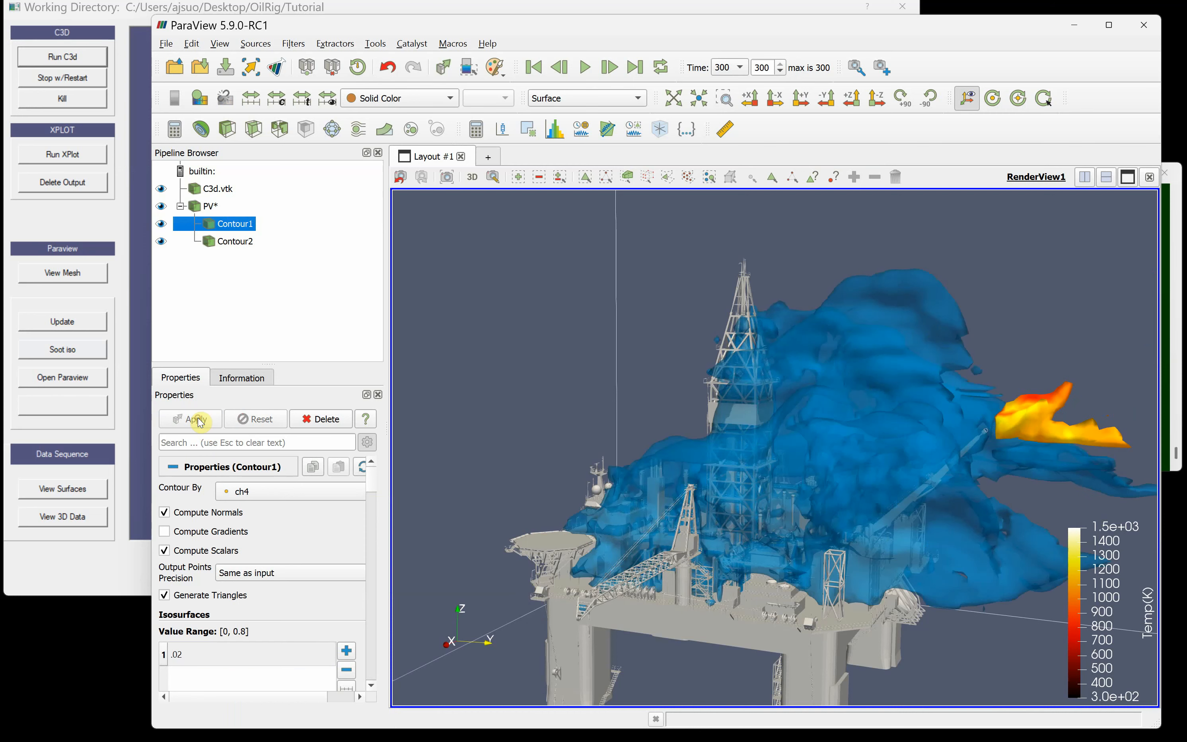
Step: Hide the PV* dataset while keeping the C3d.vtk rig and both contours displayed
{"action": "left_click_drag", "start_coordinate": [784, 597], "coordinate": [915, 594]}
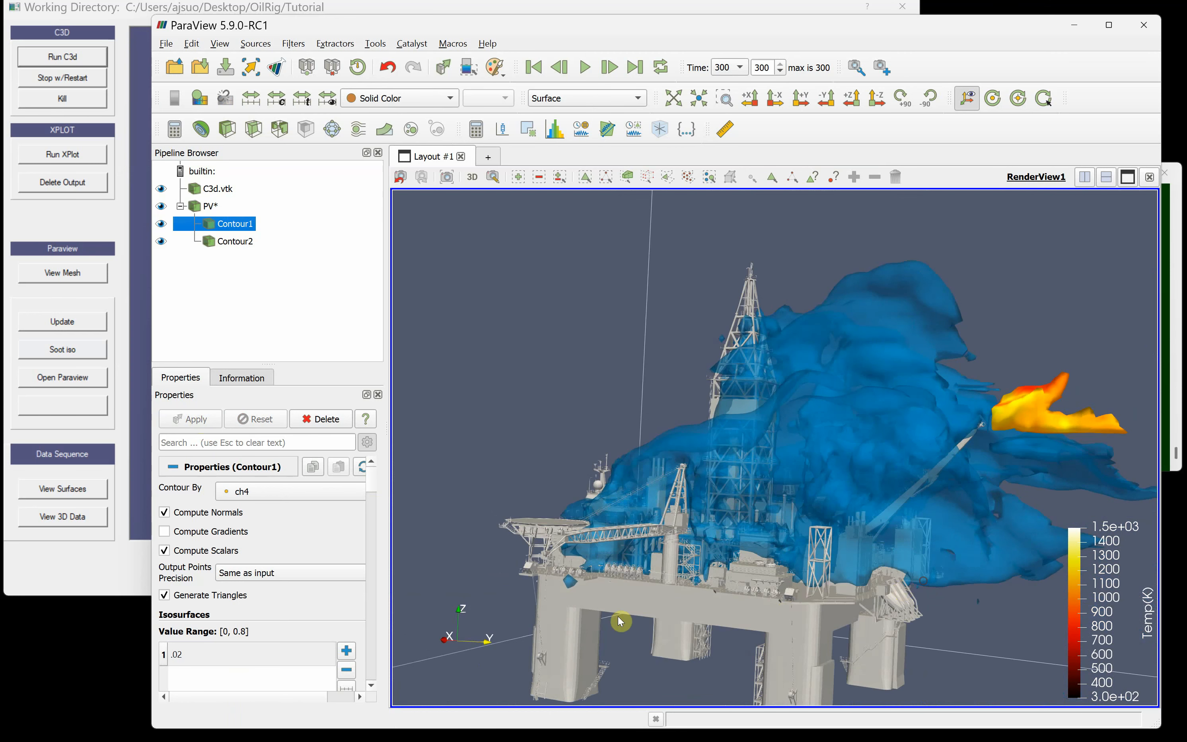
{"action": "mouse_move", "coordinate": [493, 626]}
{"action": "left_mouse_down"}
{"action": "mouse_move", "coordinate": [516, 626]}
{"action": "mouse_move", "coordinate": [502, 639]}
{"action": "left_mouse_up"}
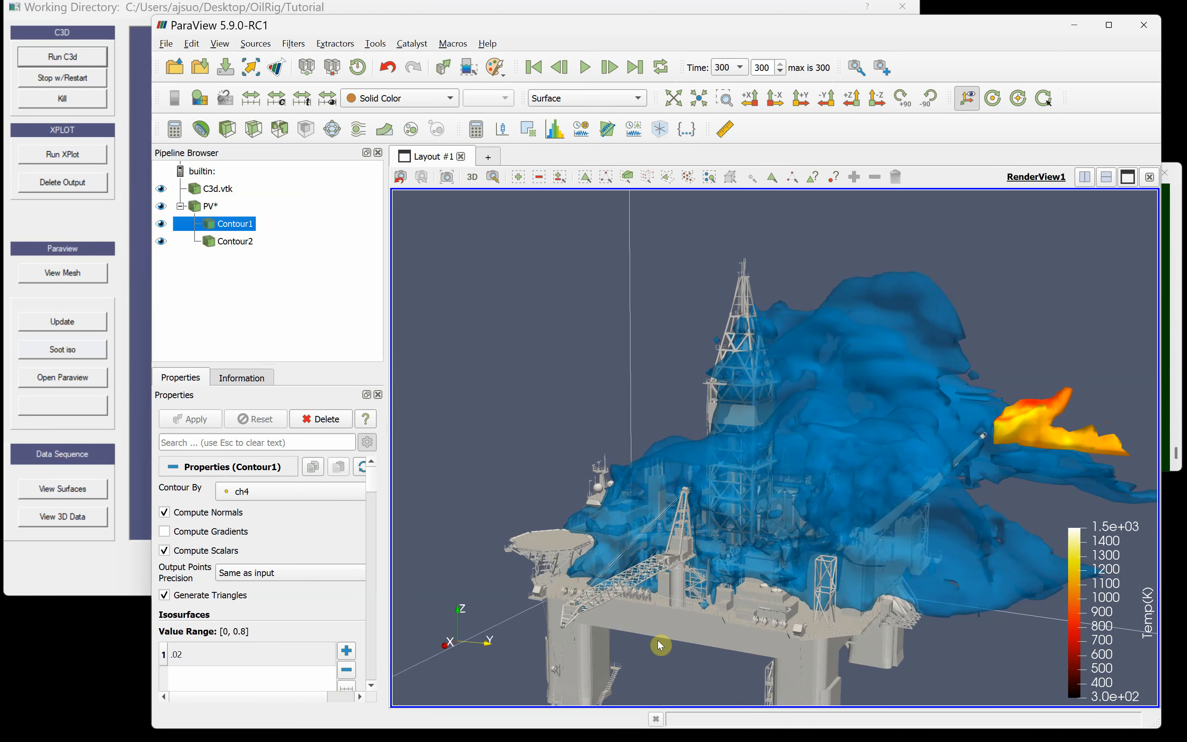
{"action": "middle_click_drag", "start_coordinate": [674, 637], "coordinate": [619, 637]}
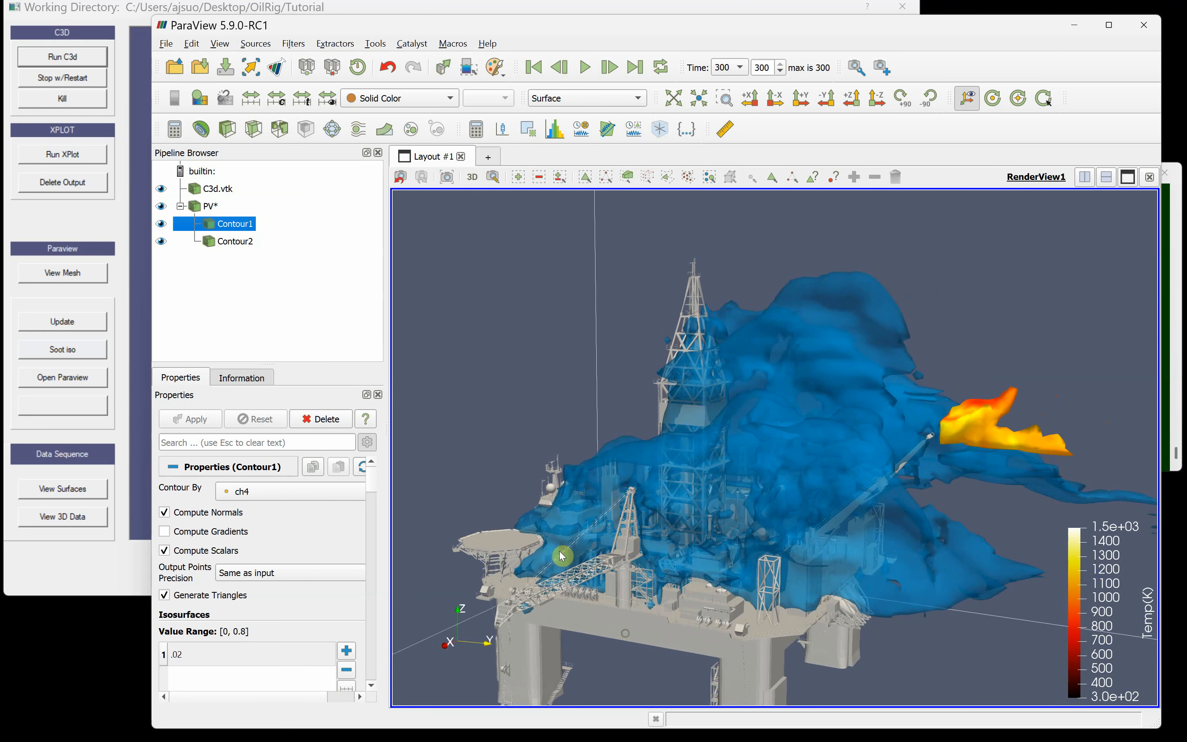
{"action": "left_click", "coordinate": [161, 206]}
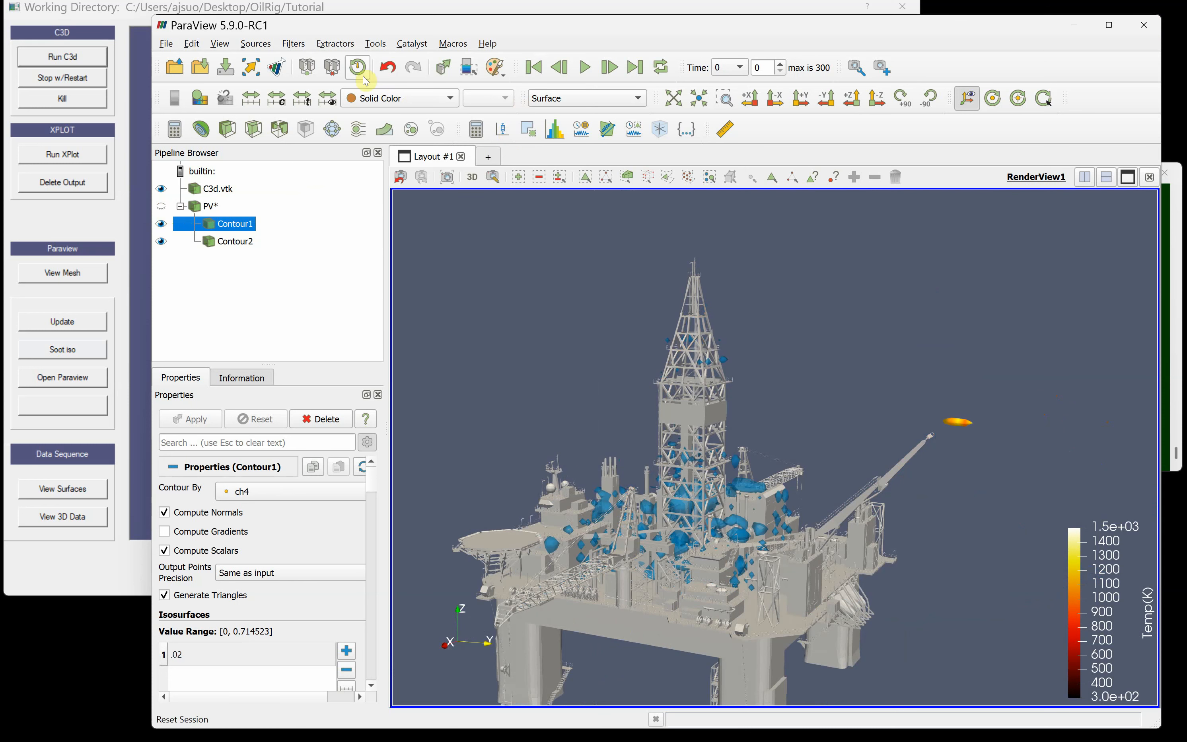
Step: Save the ParaView state as ch4.pvsm in the Tutorial folder, replacing the existing file
{"action": "left_click", "coordinate": [166, 45]}
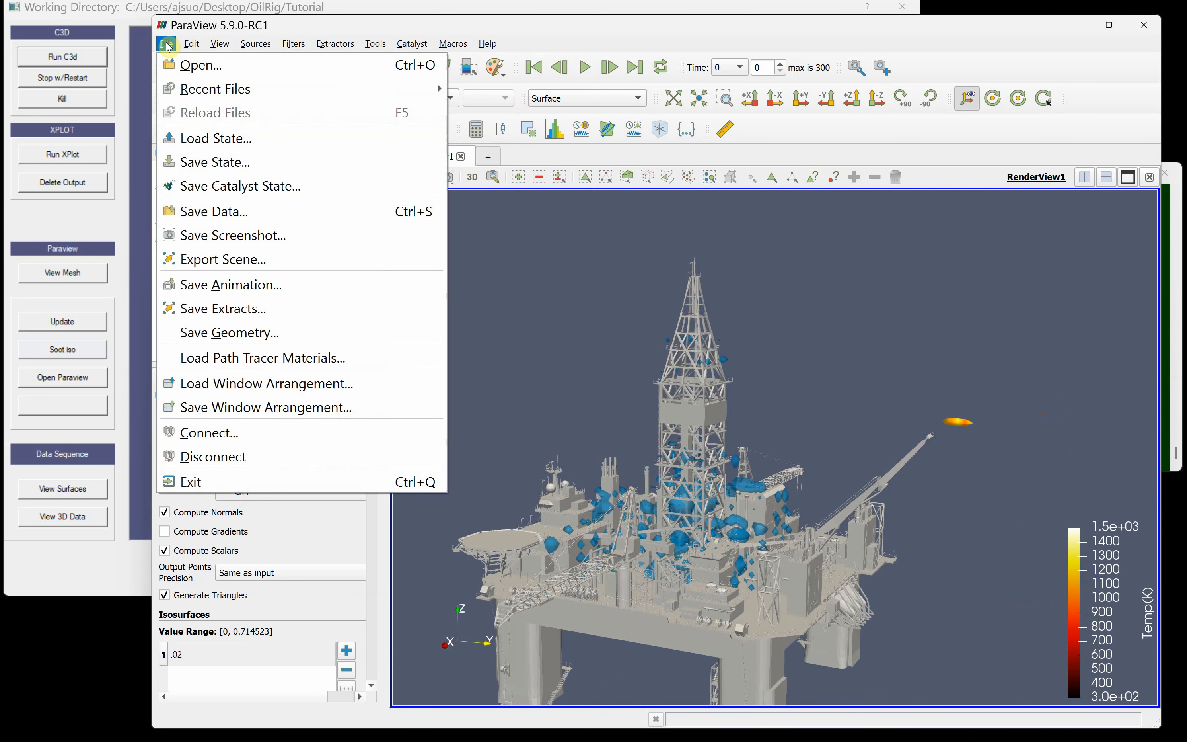
{"action": "left_click", "coordinate": [206, 162]}
{"action": "left_click", "coordinate": [542, 296]}
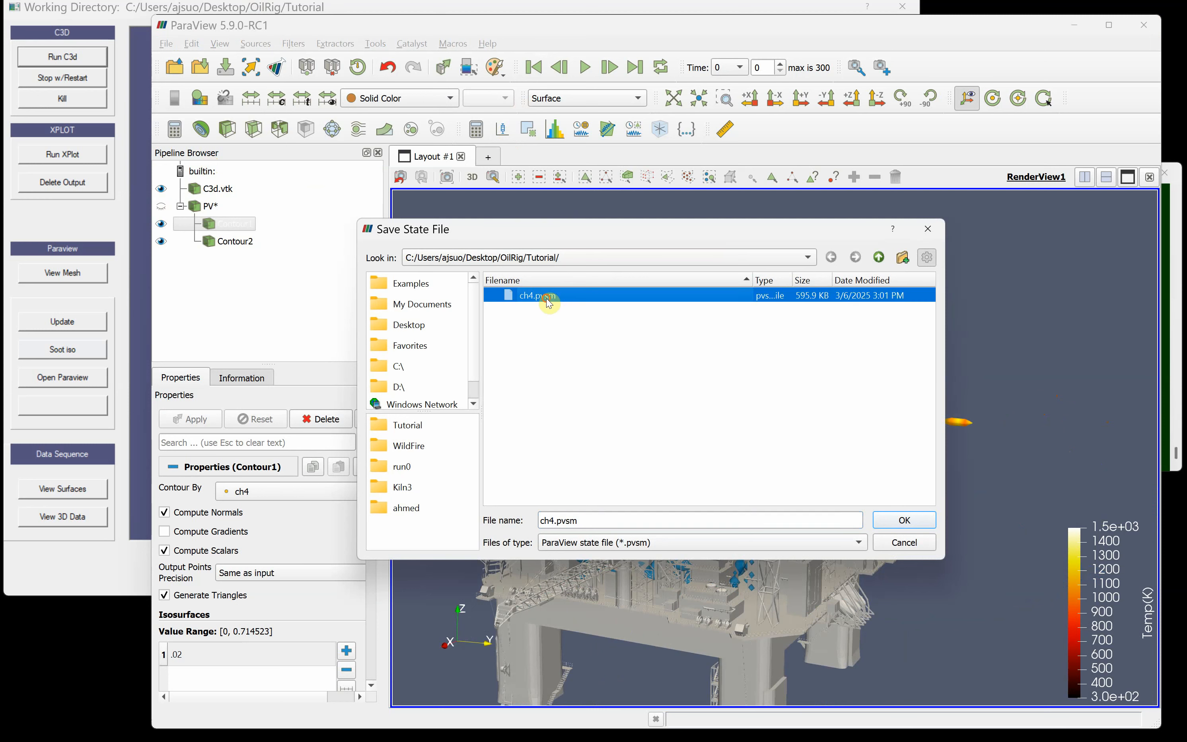
{"action": "left_click", "coordinate": [904, 520]}
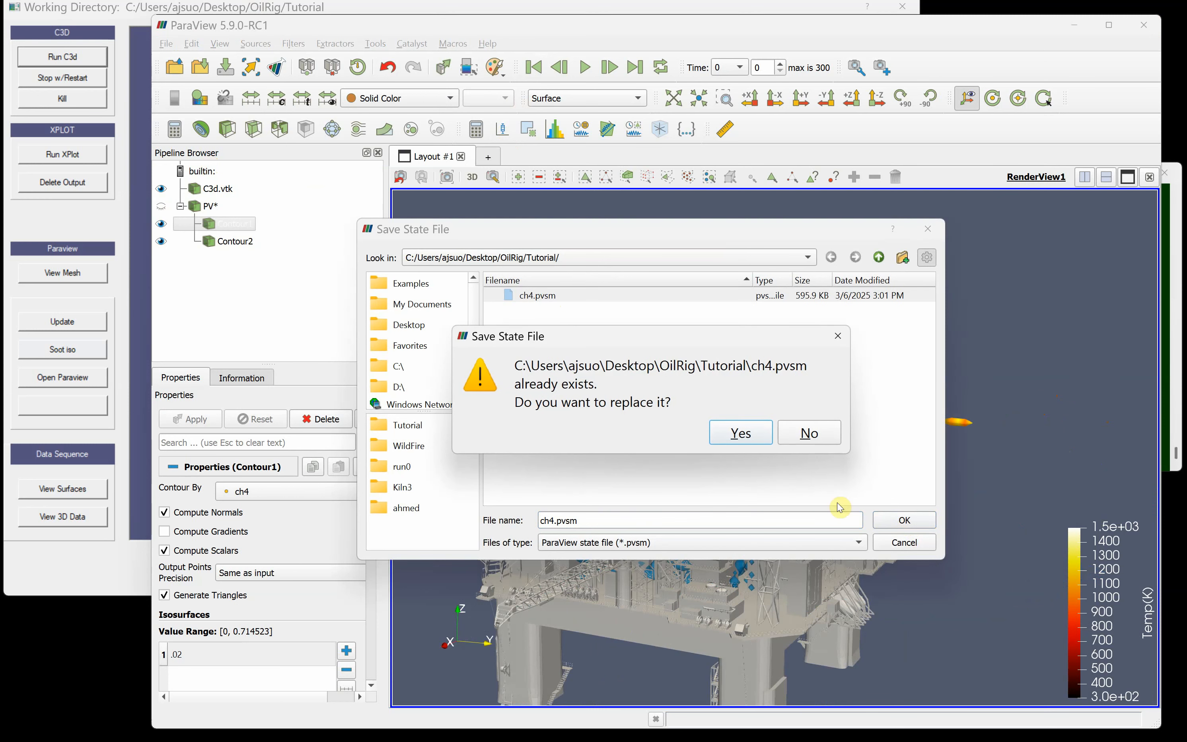
{"action": "left_click", "coordinate": [742, 433]}
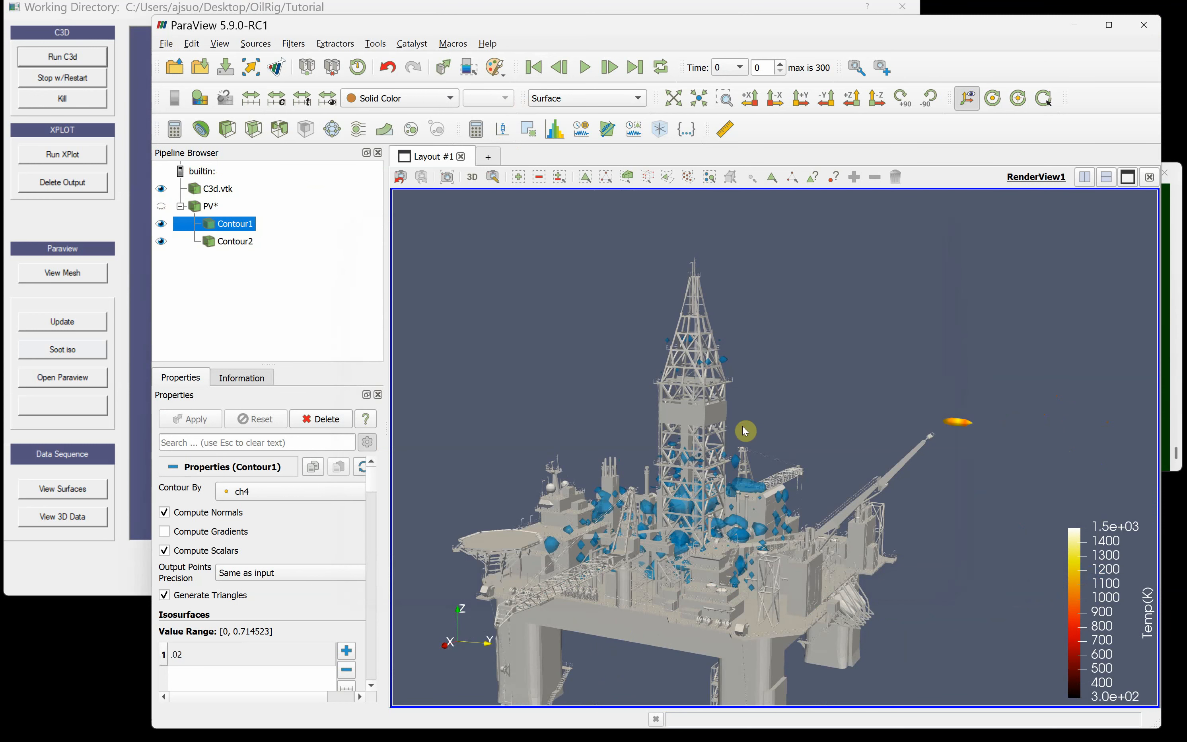
Step: Close ParaView and start the C3D run from the Tutorial working directory
{"action": "left_click", "coordinate": [1144, 25]}
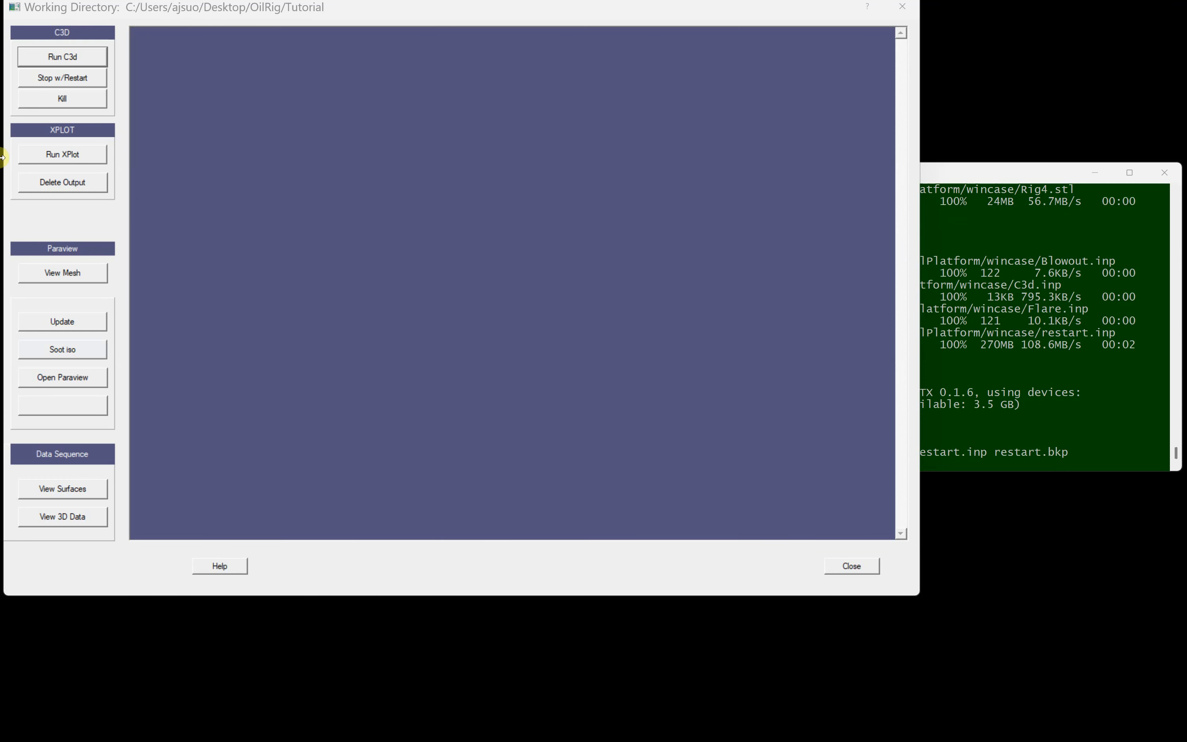
{"action": "left_click", "coordinate": [63, 57]}
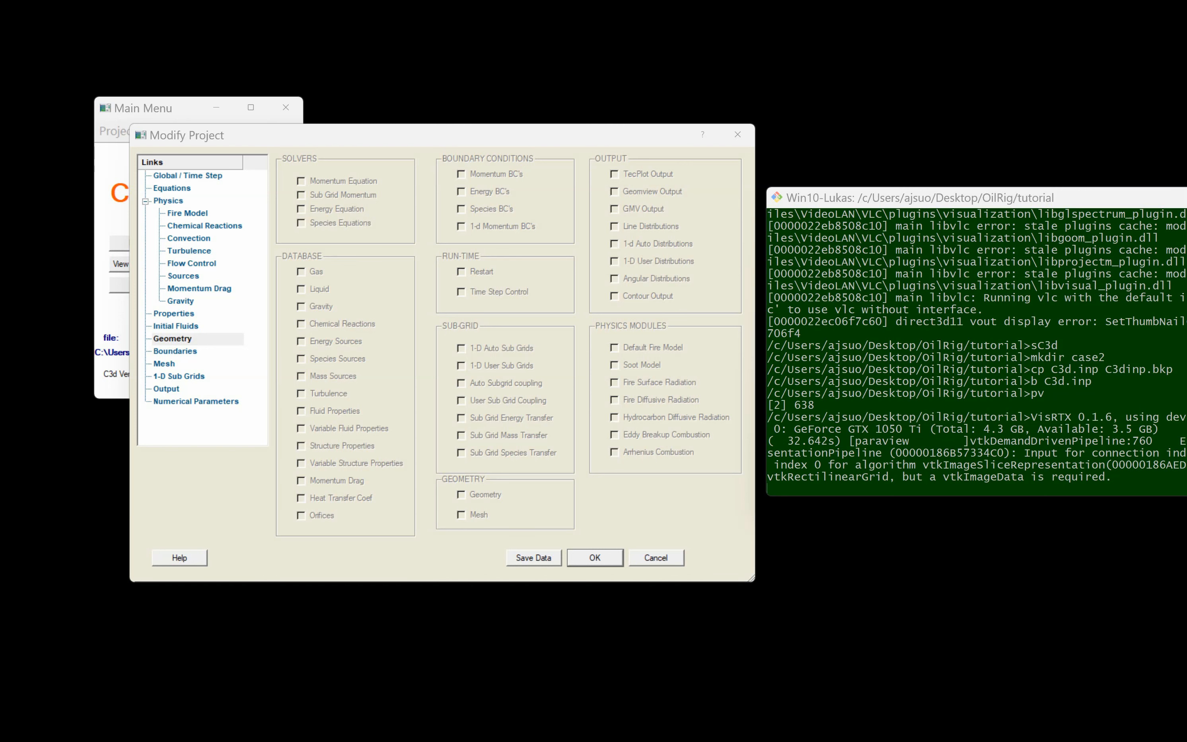
Step: Review the Model Geometry list of the project and close it without changes
{"action": "left_click", "coordinate": [170, 338]}
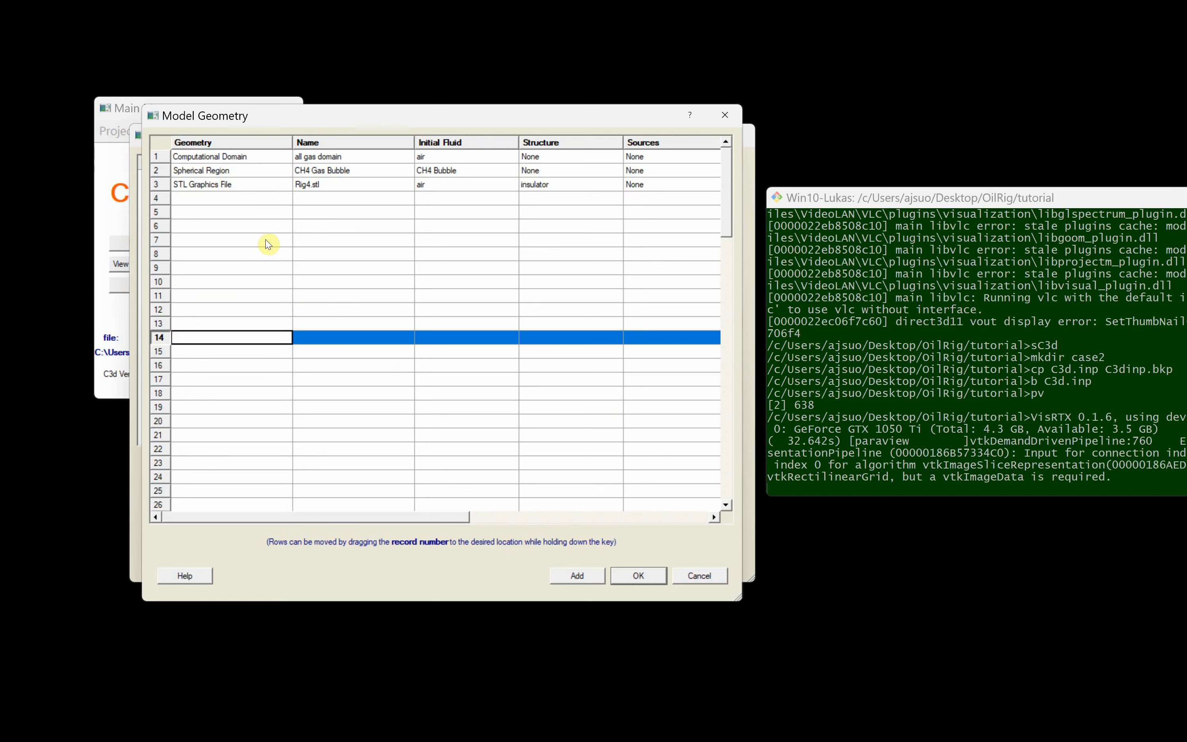
{"action": "left_click", "coordinate": [699, 576]}
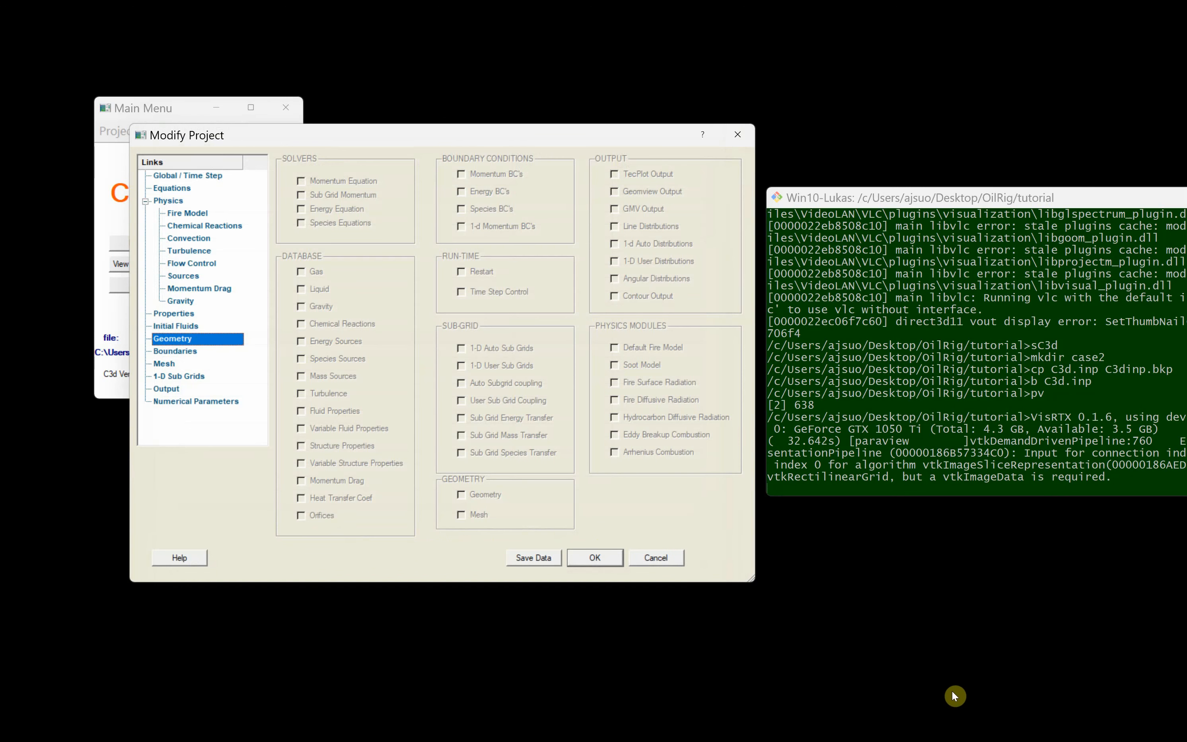
Step: Switch to the ParaView window with the PV001.vtk results and examine the gas bubble and flare around the rig from several sides
{"action": "mouse_move", "coordinate": [1055, 741]}
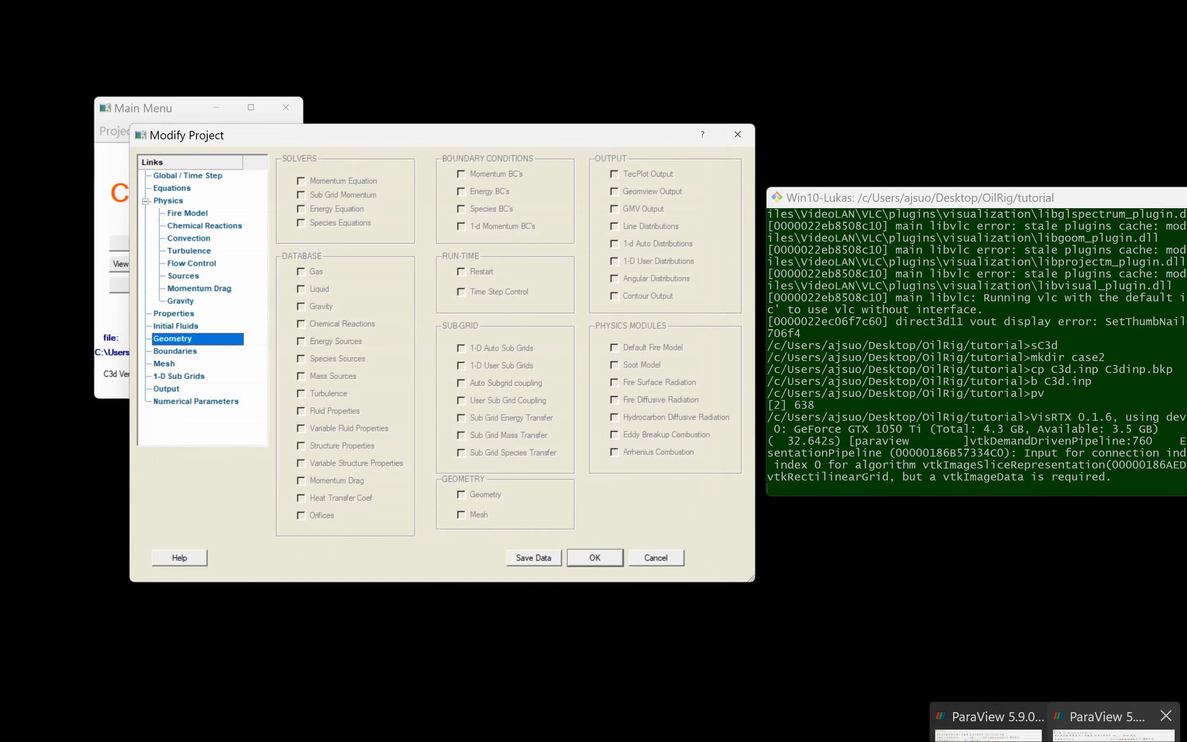
{"action": "left_click", "coordinate": [1114, 721]}
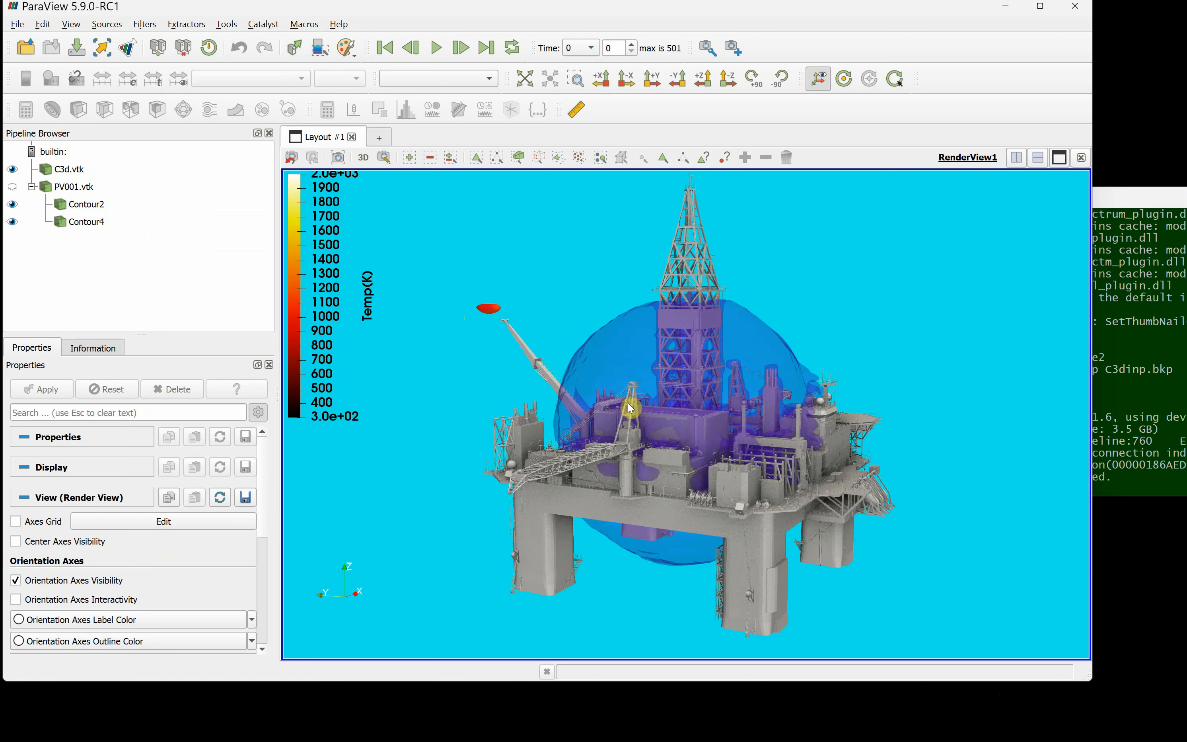
{"action": "left_click_drag", "start_coordinate": [631, 519], "coordinate": [710, 523]}
{"action": "left_click_drag", "start_coordinate": [635, 515], "coordinate": [574, 491]}
{"action": "left_click_drag", "start_coordinate": [697, 510], "coordinate": [631, 489]}
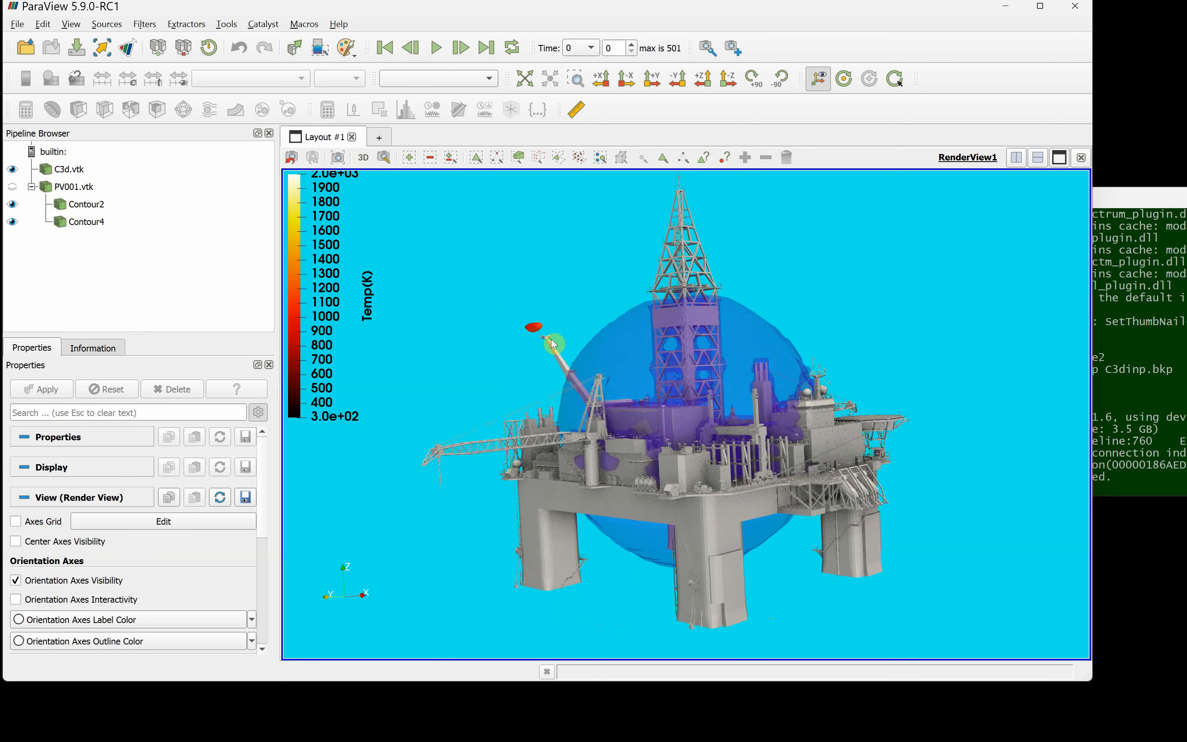
{"action": "left_click_drag", "start_coordinate": [778, 508], "coordinate": [732, 540]}
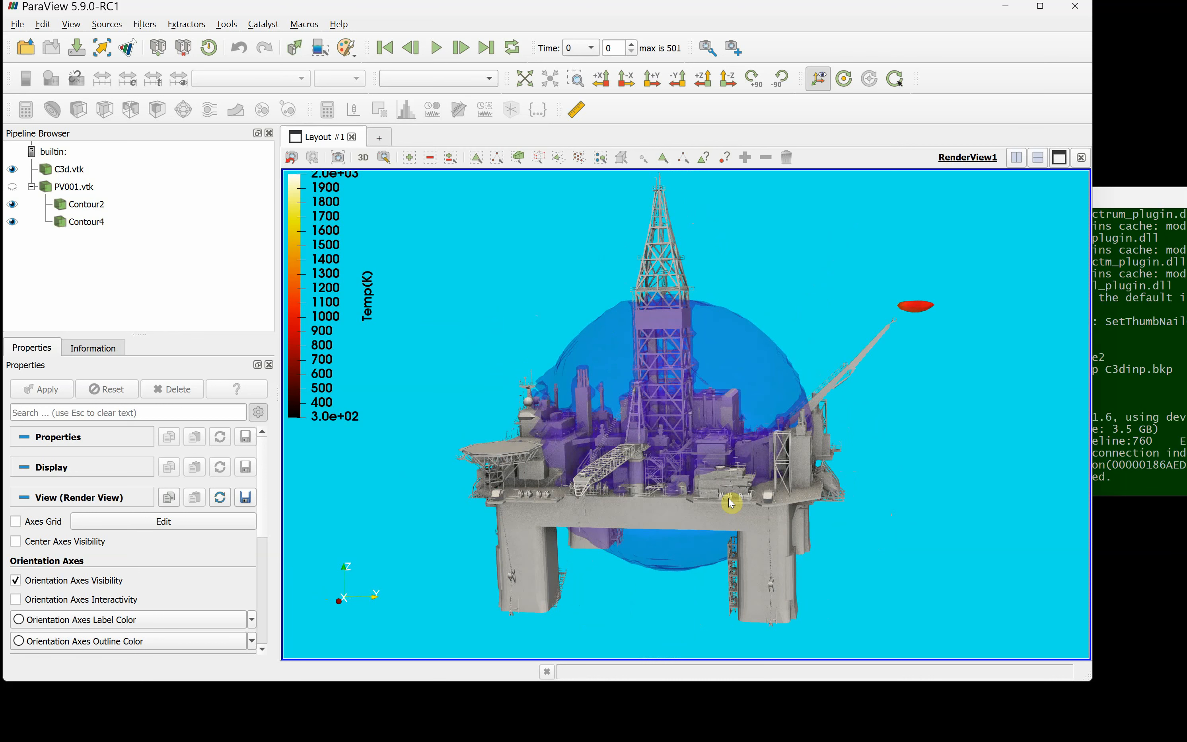
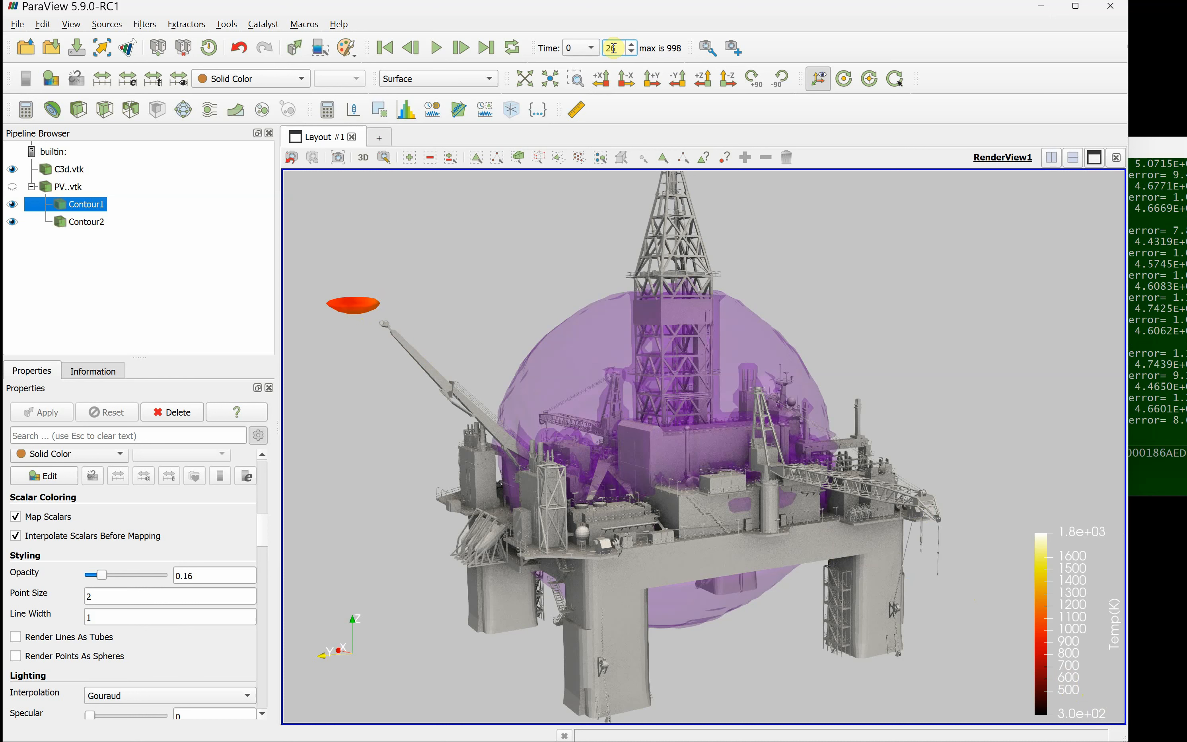
Step: Show the results at time 260 and inspect the gas cloud and flare from another side of the rig
{"action": "type", "text": "0"}
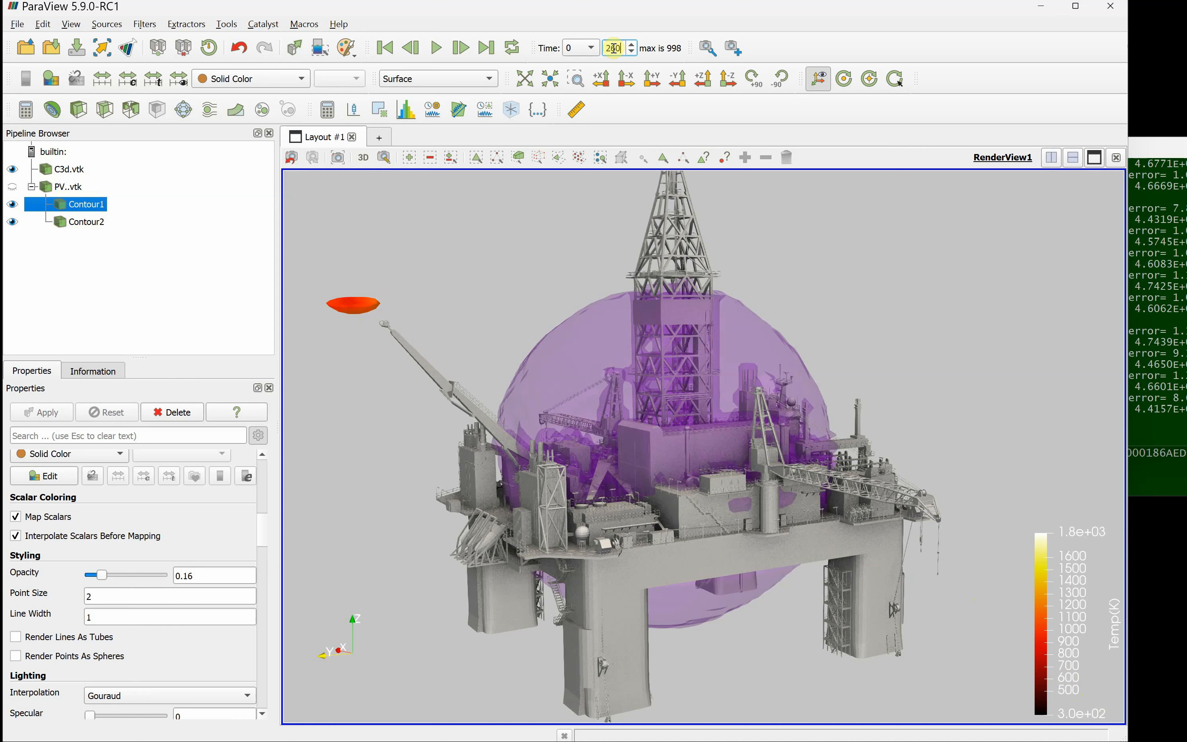
{"action": "key", "text": "Return"}
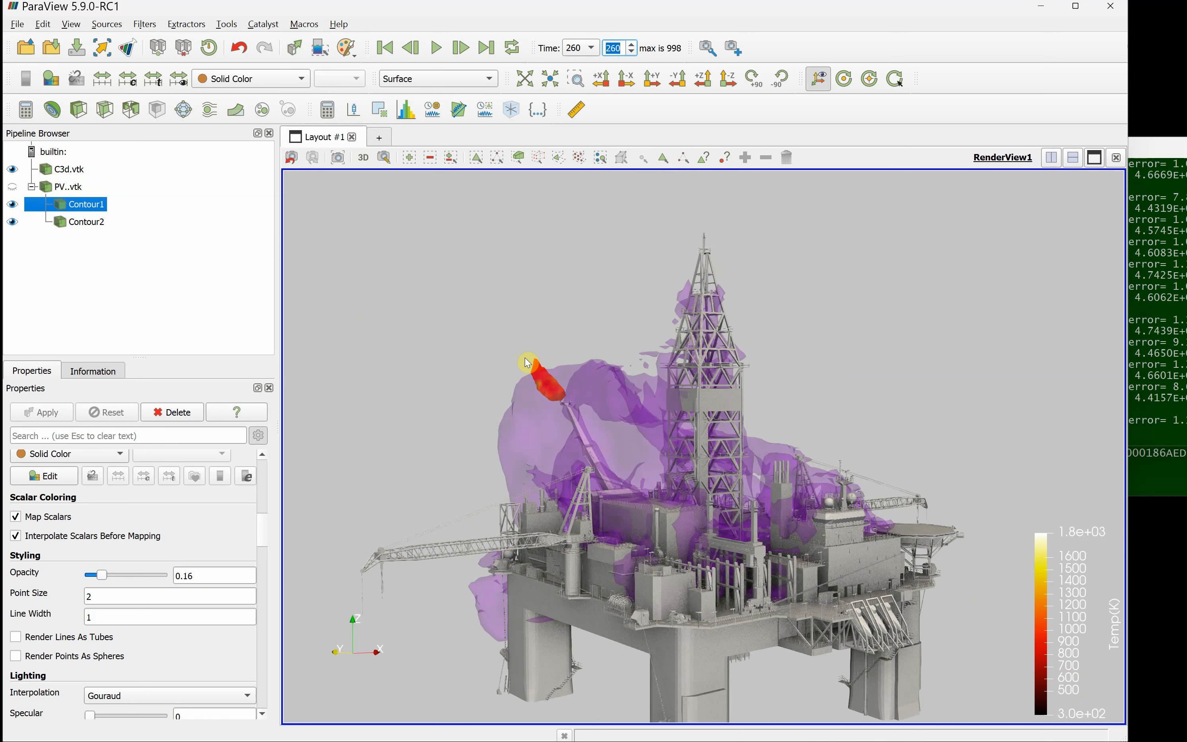
{"action": "left_click_drag", "start_coordinate": [603, 491], "coordinate": [484, 526]}
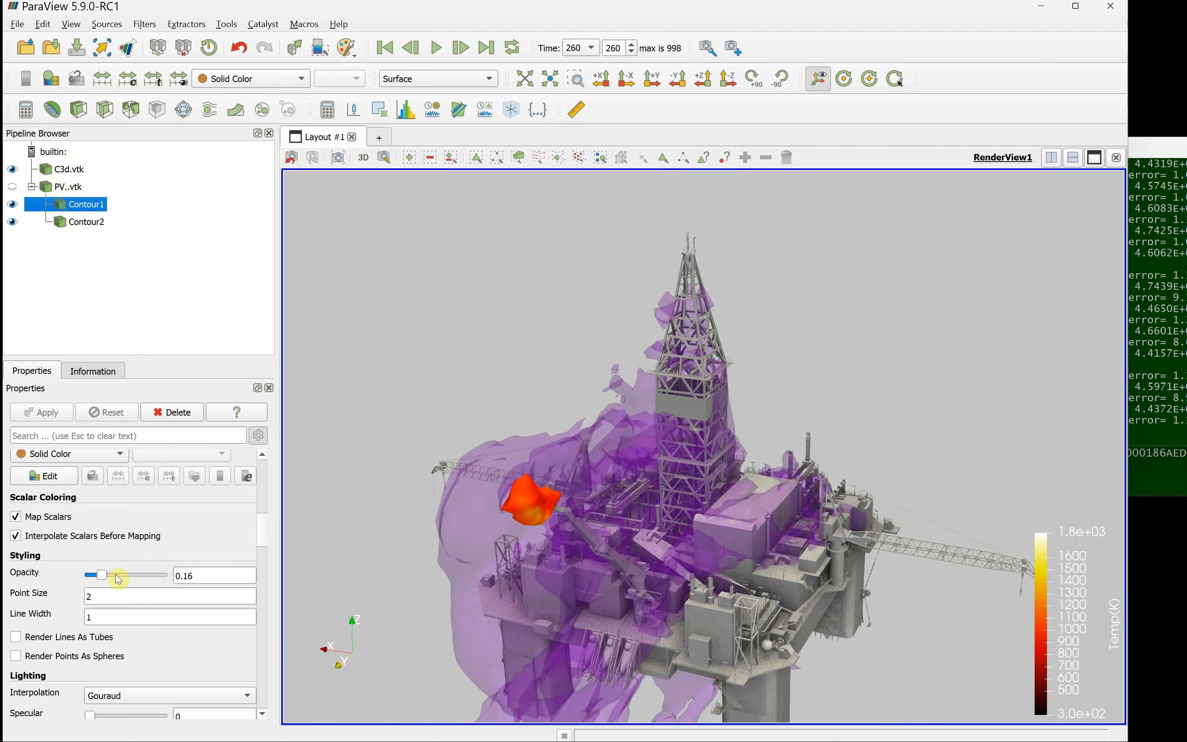
Step: Set the opacity of Contour1 to 1 and inspect the solid gas cloud around the flare
{"action": "left_click_drag", "start_coordinate": [103, 580], "coordinate": [155, 585]}
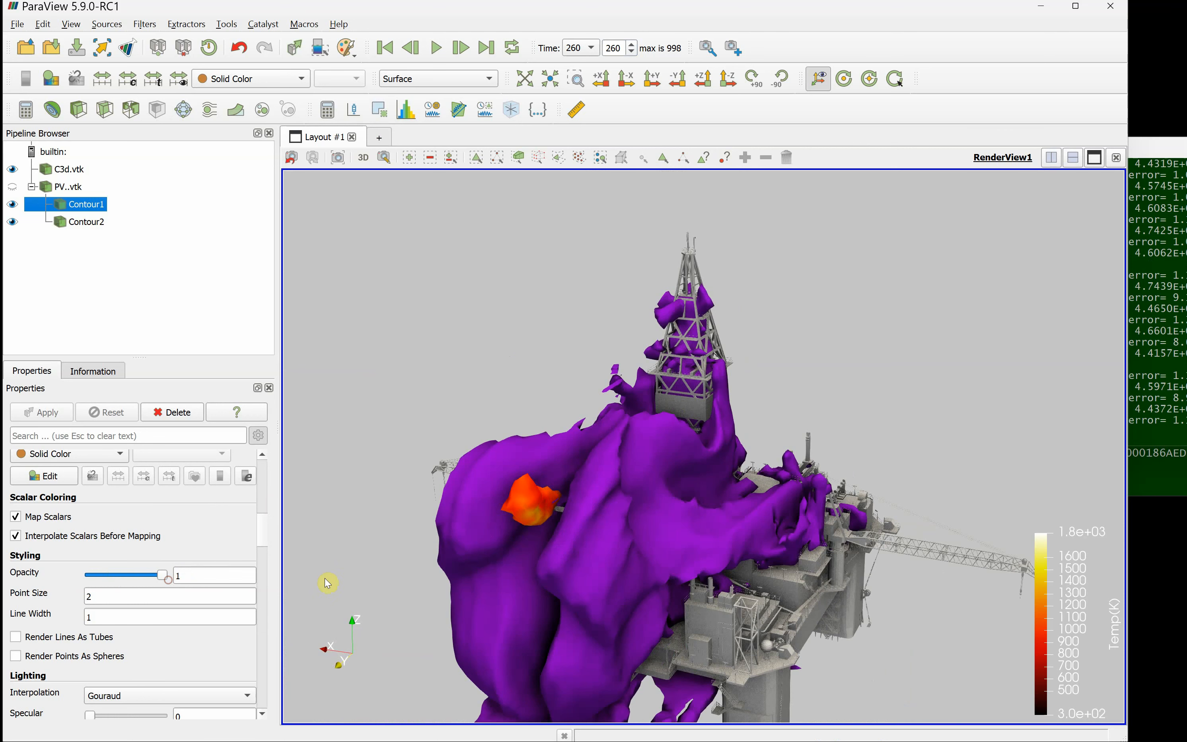
{"action": "left_click_drag", "start_coordinate": [463, 619], "coordinate": [514, 647]}
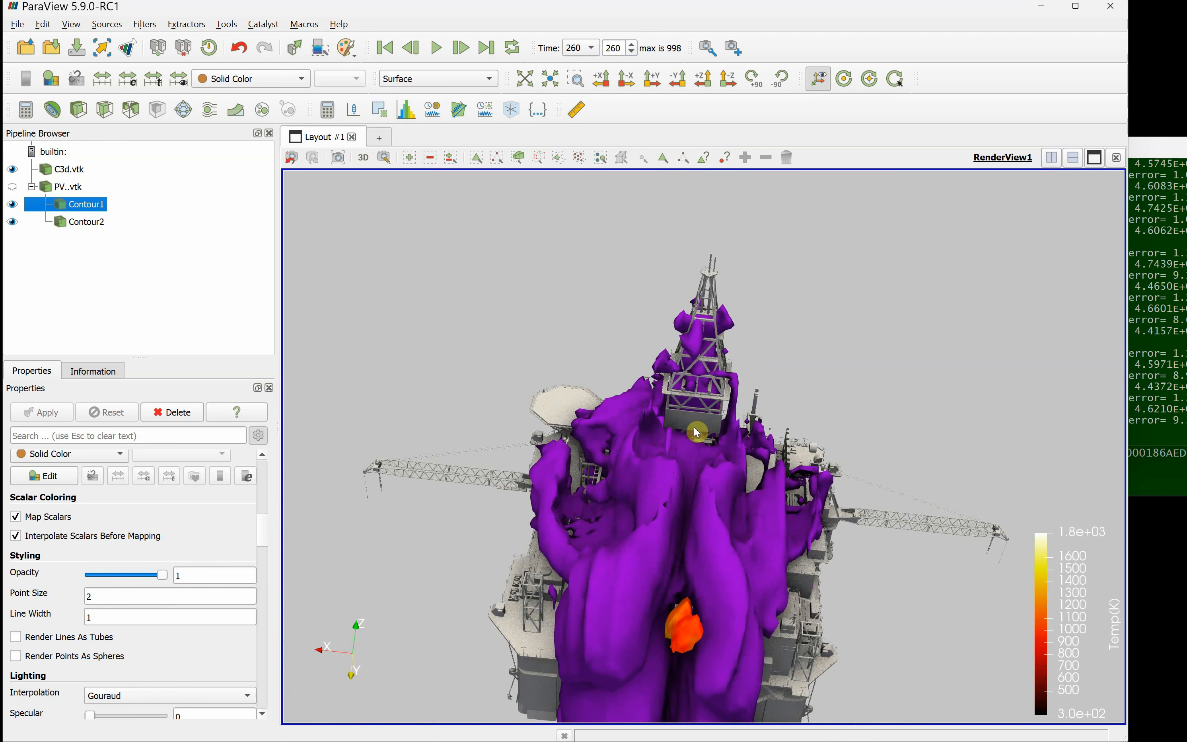
{"action": "left_click_drag", "start_coordinate": [679, 457], "coordinate": [623, 471]}
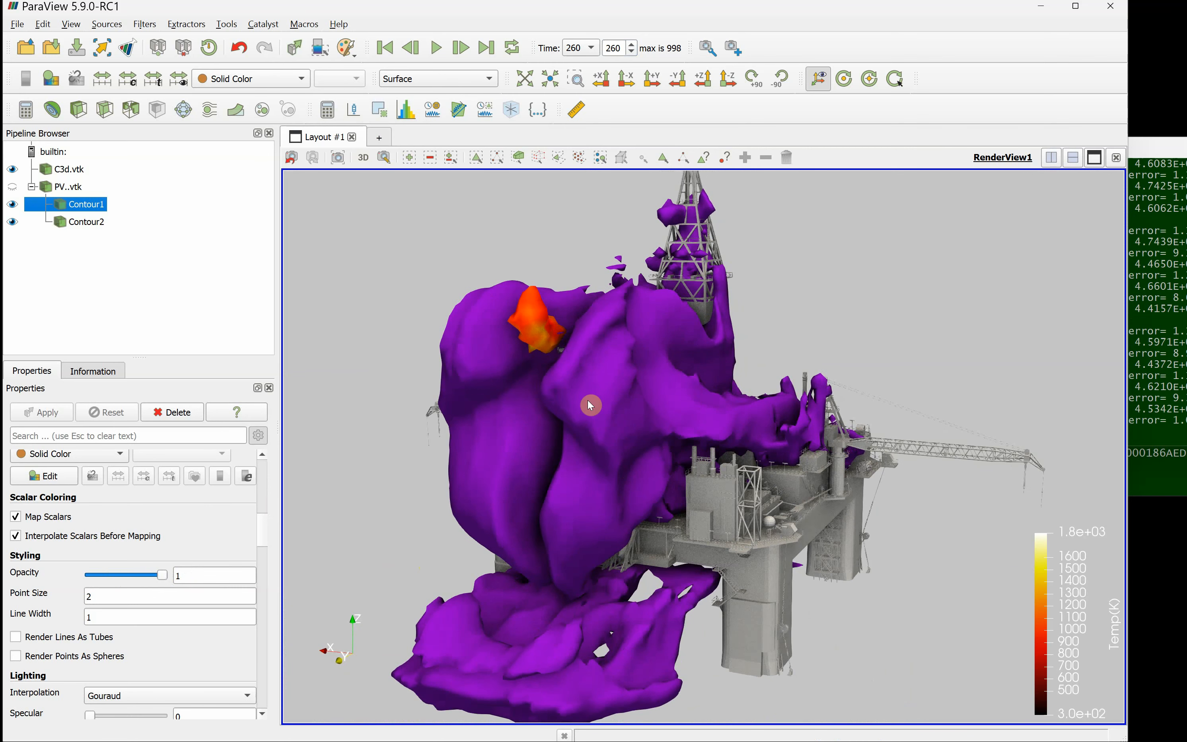
Step: Advance the results to time 280 and inspect how the flame spreads through the gas cloud
{"action": "double_click", "coordinate": [622, 48]}
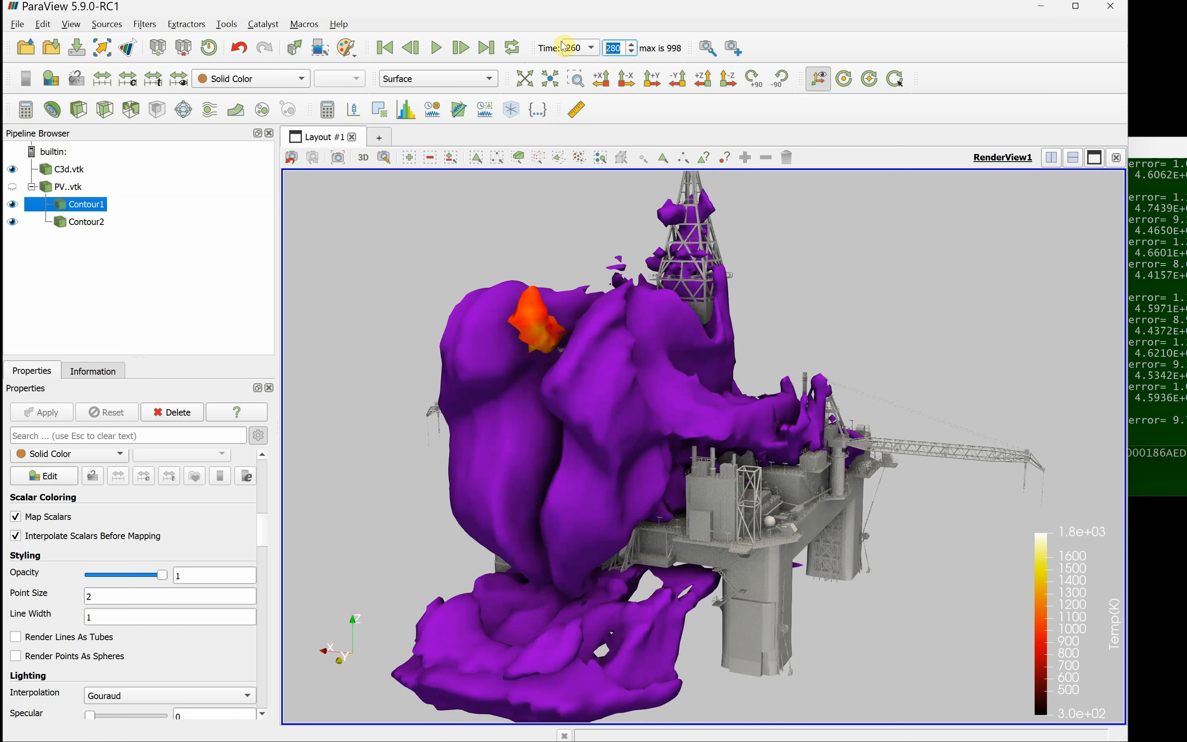
{"action": "key", "text": "Return"}
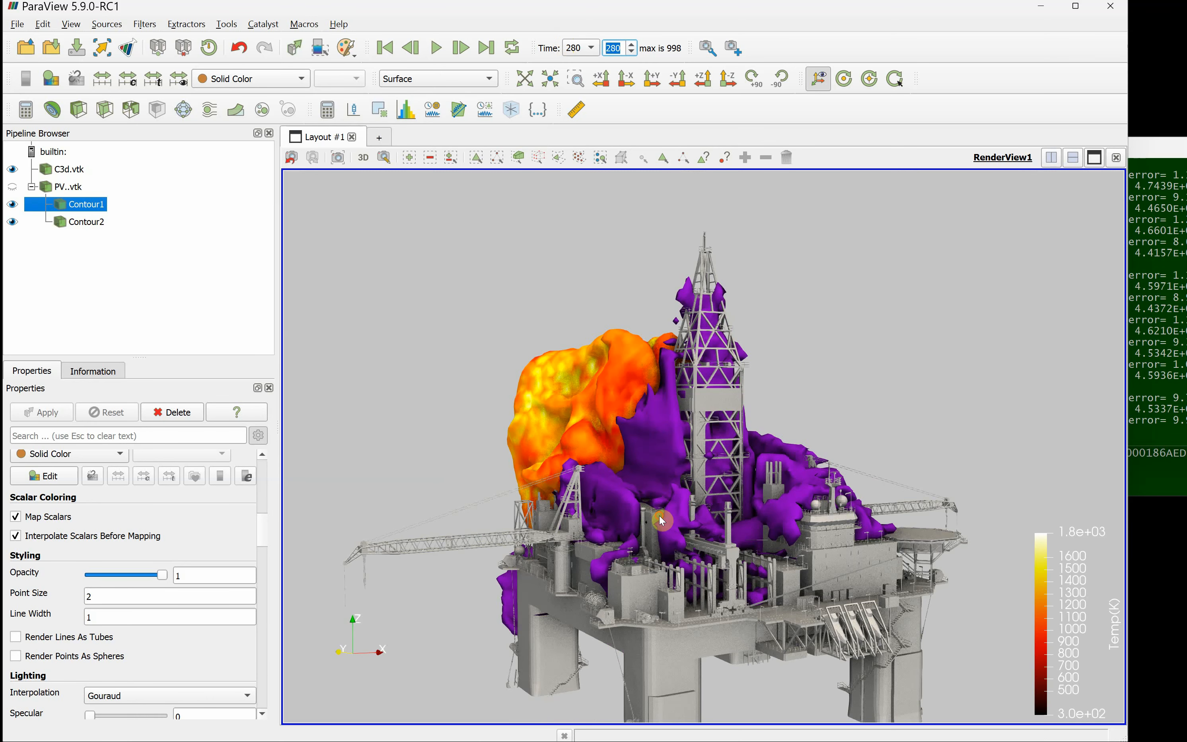
{"action": "left_click_drag", "start_coordinate": [663, 521], "coordinate": [509, 500]}
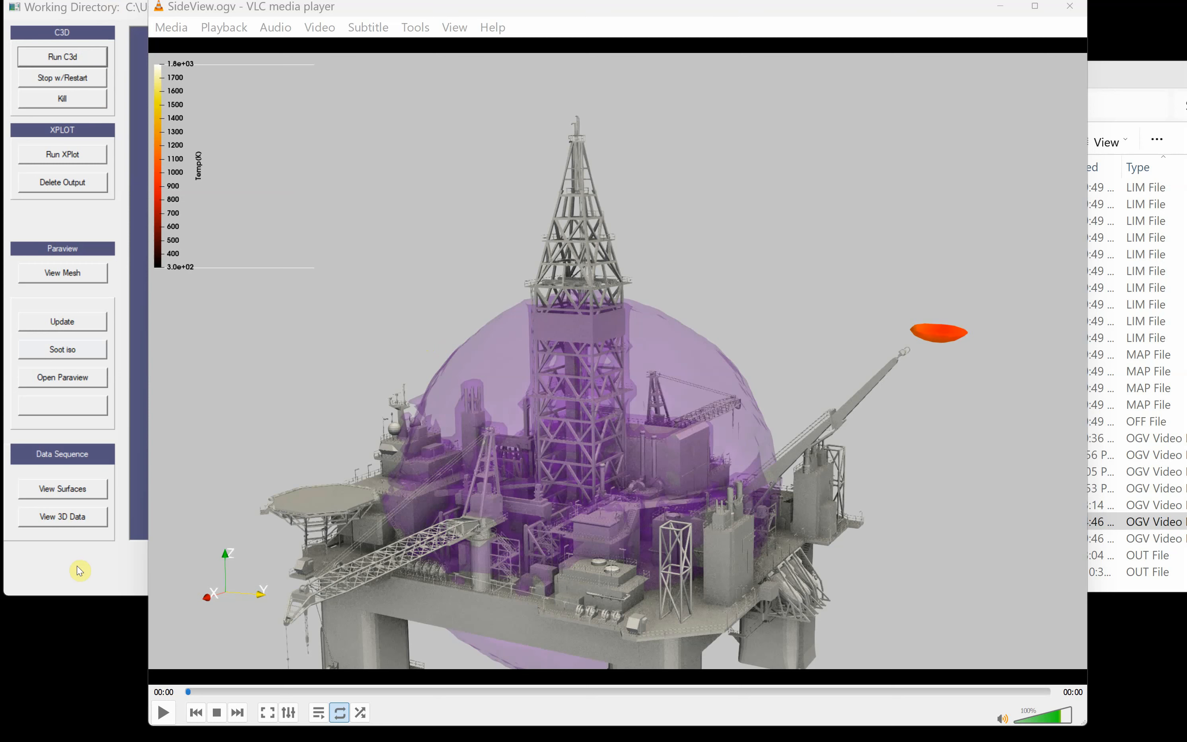
Step: Switch to the C3D run window, launch XPlot and bring its Wplot file list to the front
{"action": "left_click", "coordinate": [94, 580]}
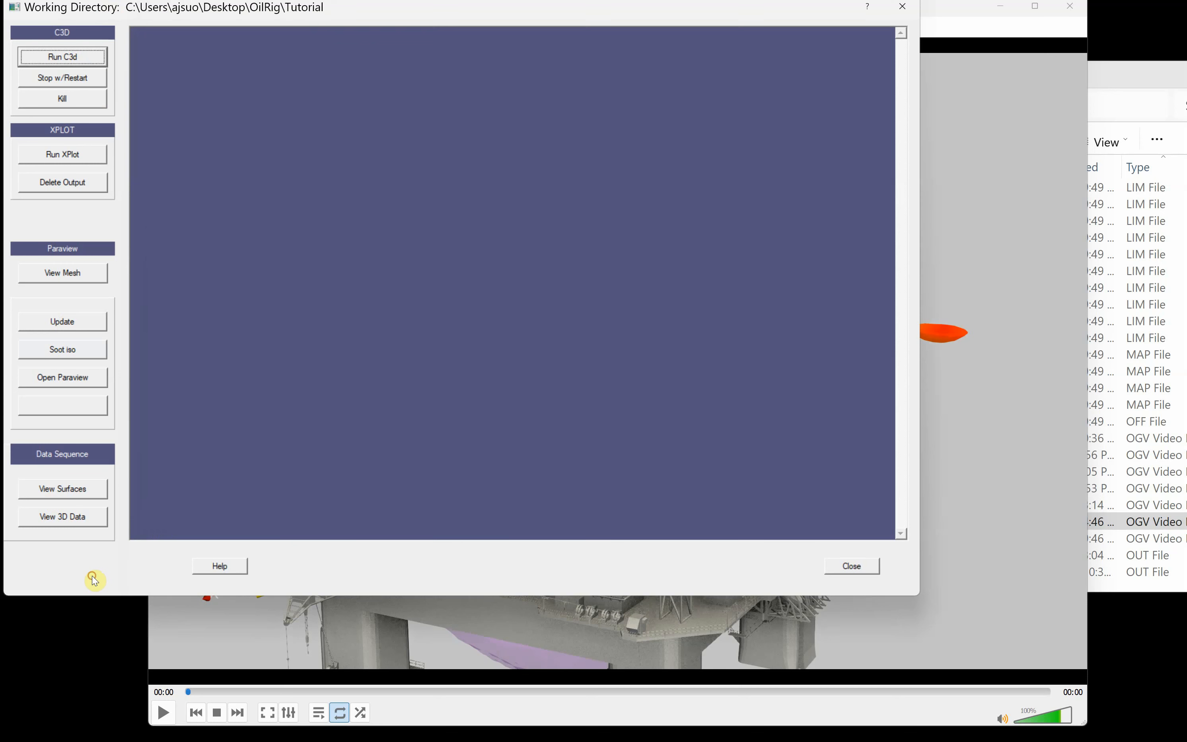
{"action": "left_click", "coordinate": [74, 159]}
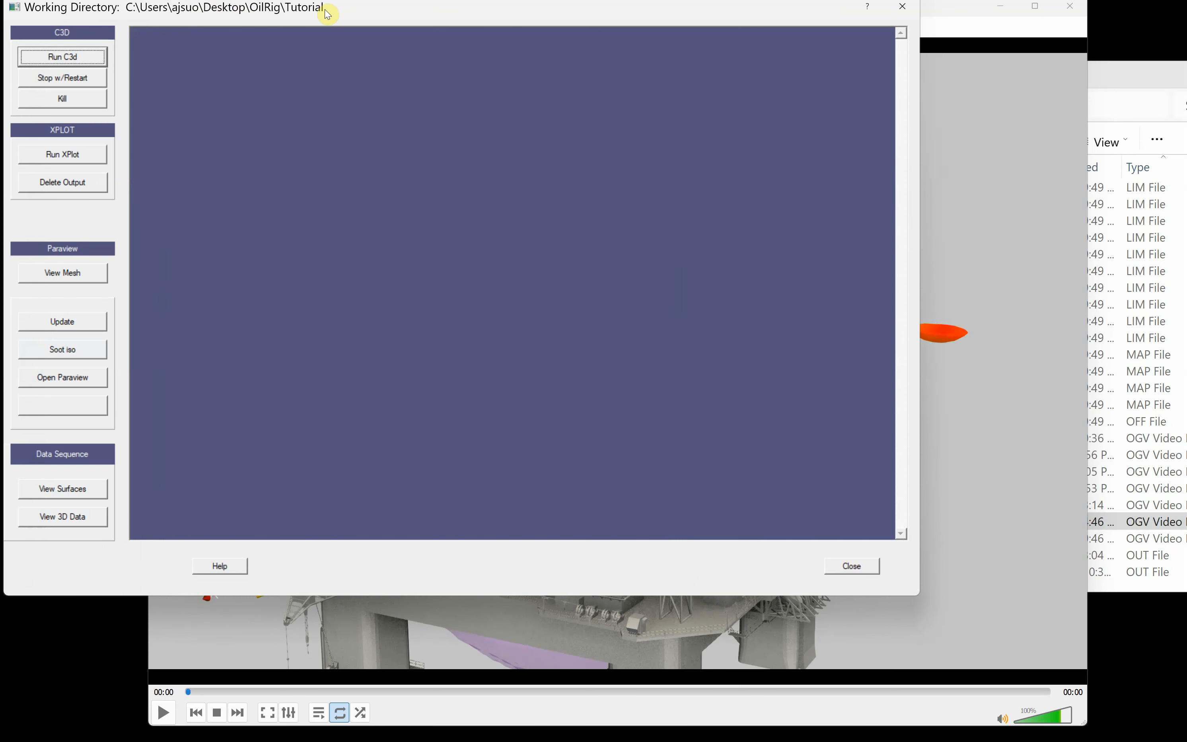
{"action": "left_click_drag", "start_coordinate": [328, 13], "coordinate": [440, 22]}
{"action": "left_click", "coordinate": [72, 458]}
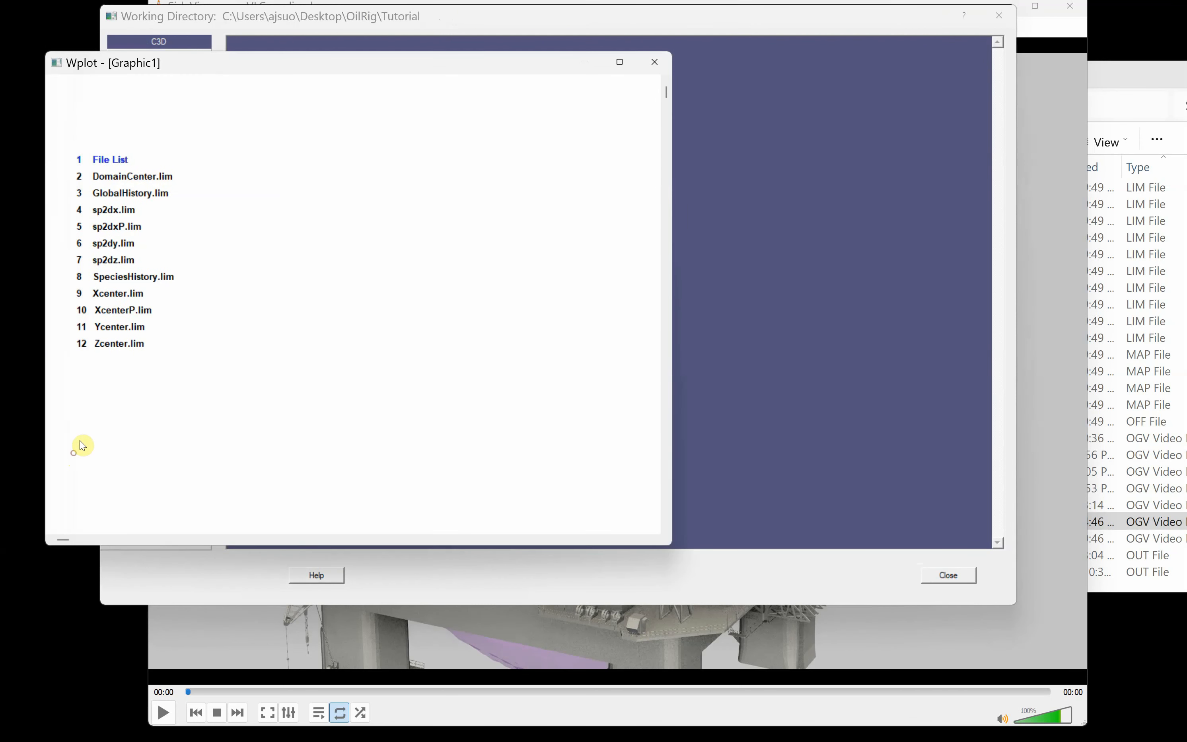
Step: Display the Net Reaction Energy Source plot from GlobalHistory.lim, examine the reaction power over time and close Wplot
{"action": "left_click", "coordinate": [119, 194]}
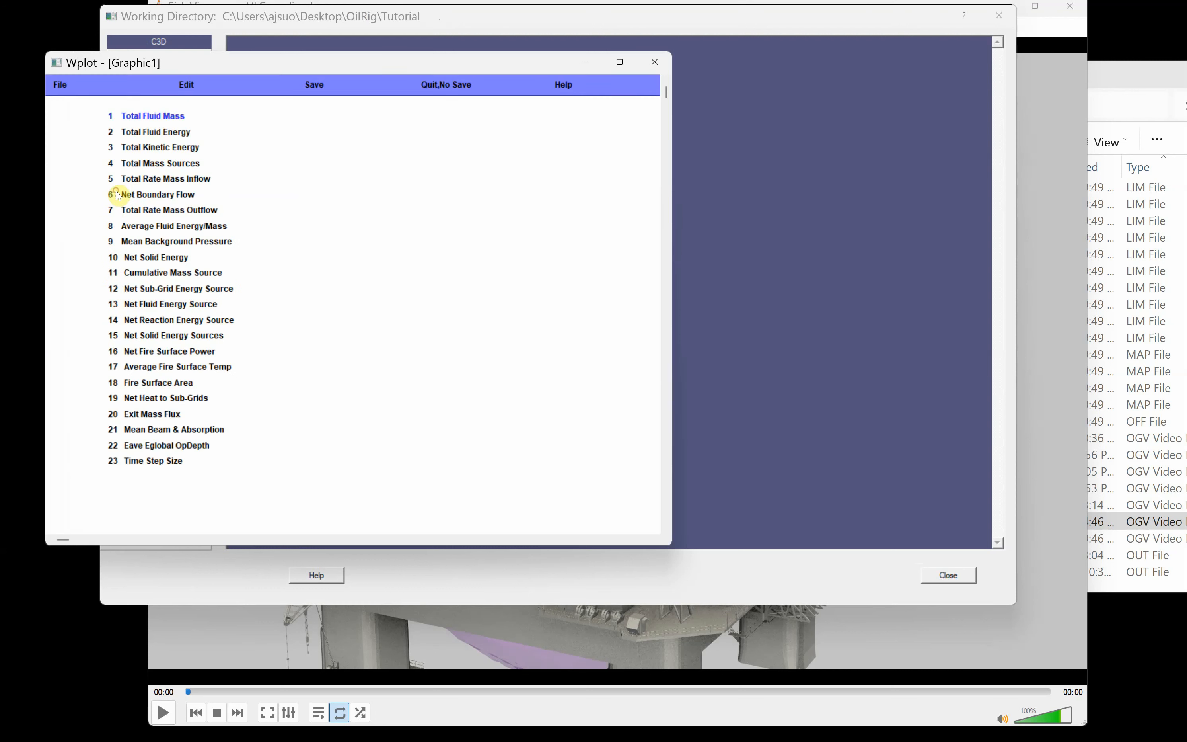
{"action": "left_click", "coordinate": [171, 321]}
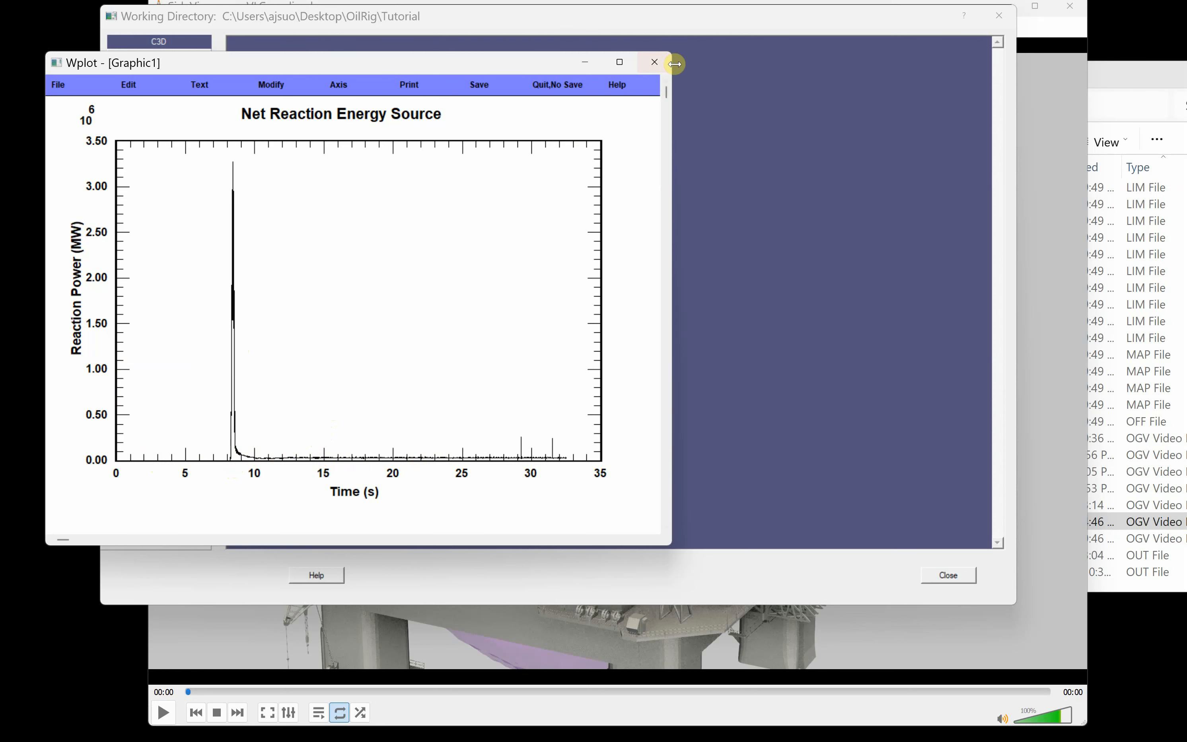
{"action": "left_click", "coordinate": [658, 67]}
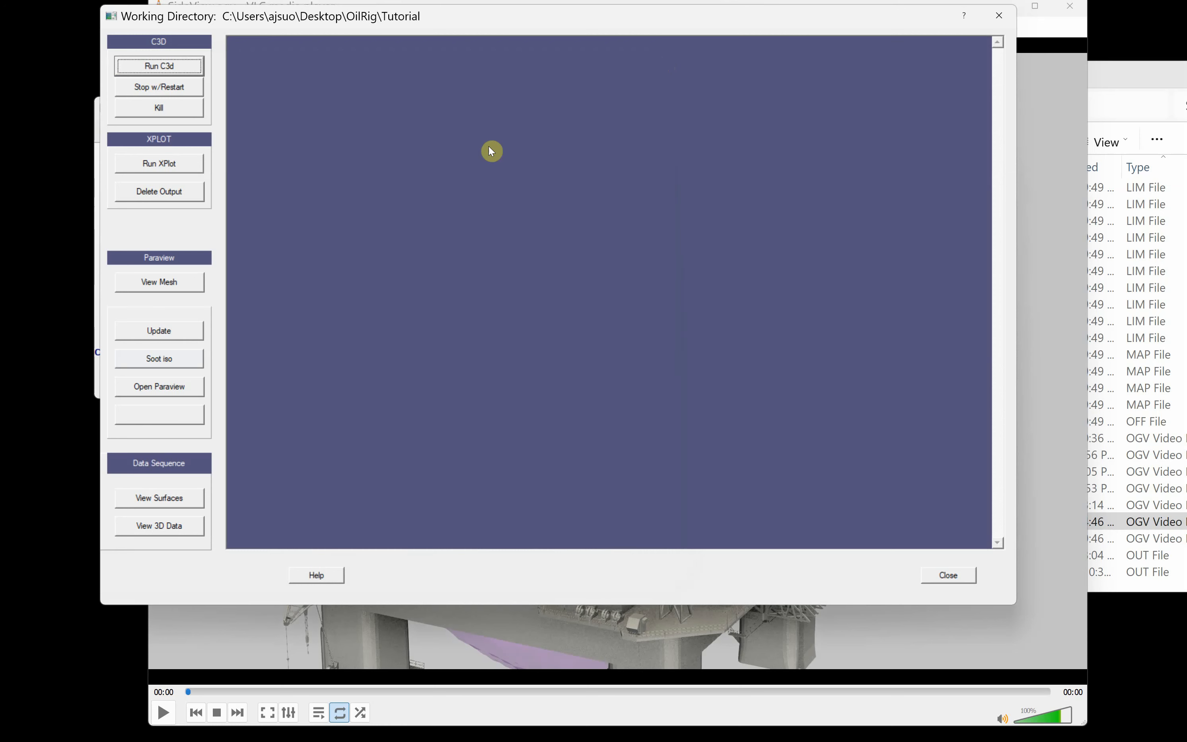
Step: Switch to VLC media player to watch the SideView.ogv fire animation, and open orbit3.ogv from the Tutorial folder to watch it in front
{"action": "left_click", "coordinate": [1077, 353]}
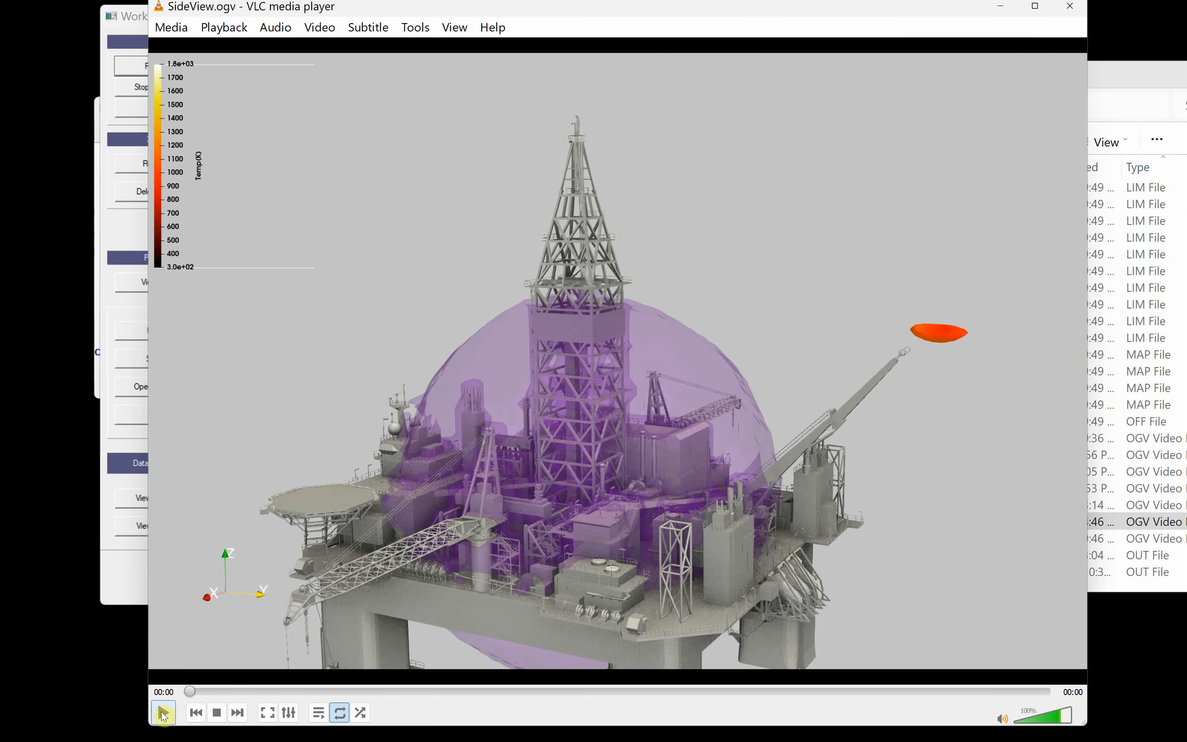
{"action": "left_click", "coordinate": [165, 714]}
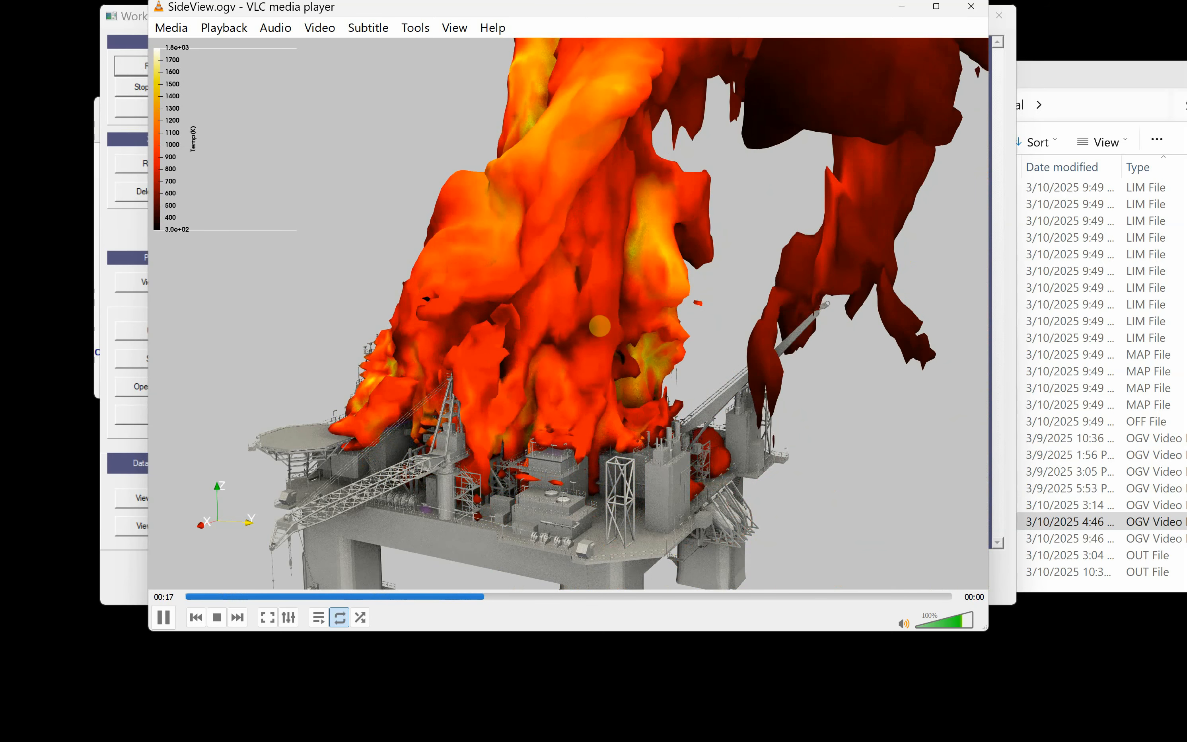
{"action": "left_click", "coordinate": [1074, 78]}
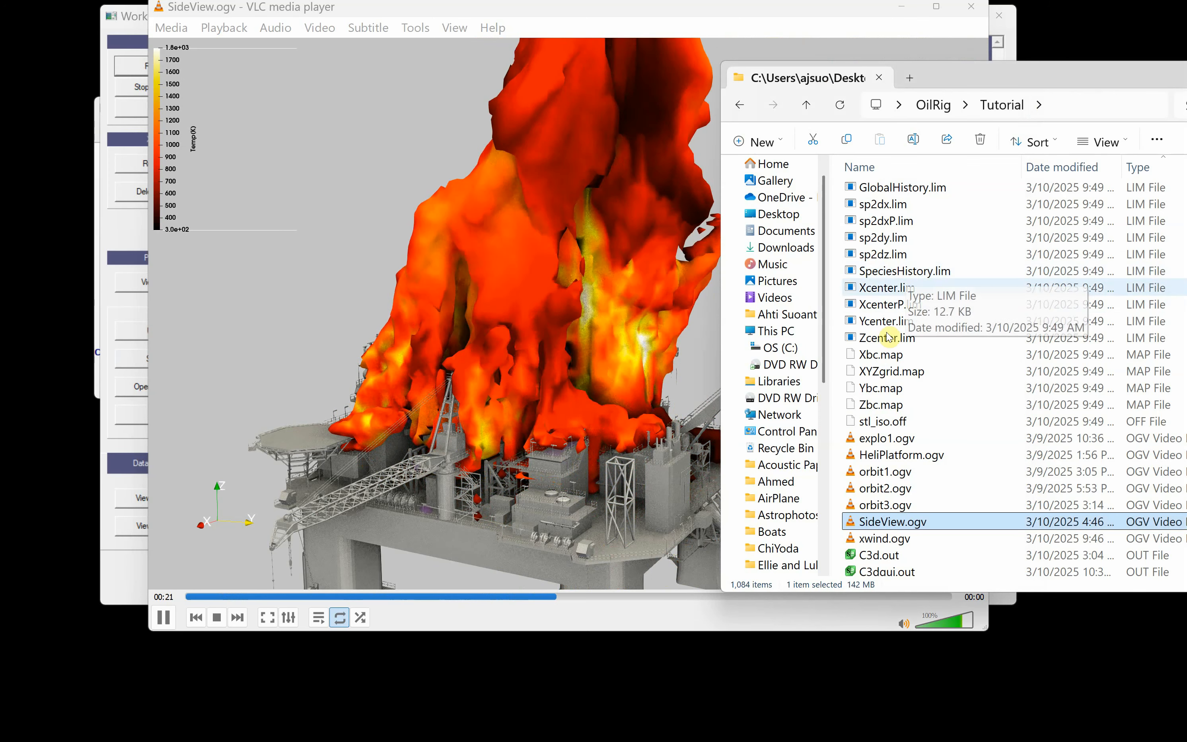
{"action": "double_click", "coordinate": [896, 507]}
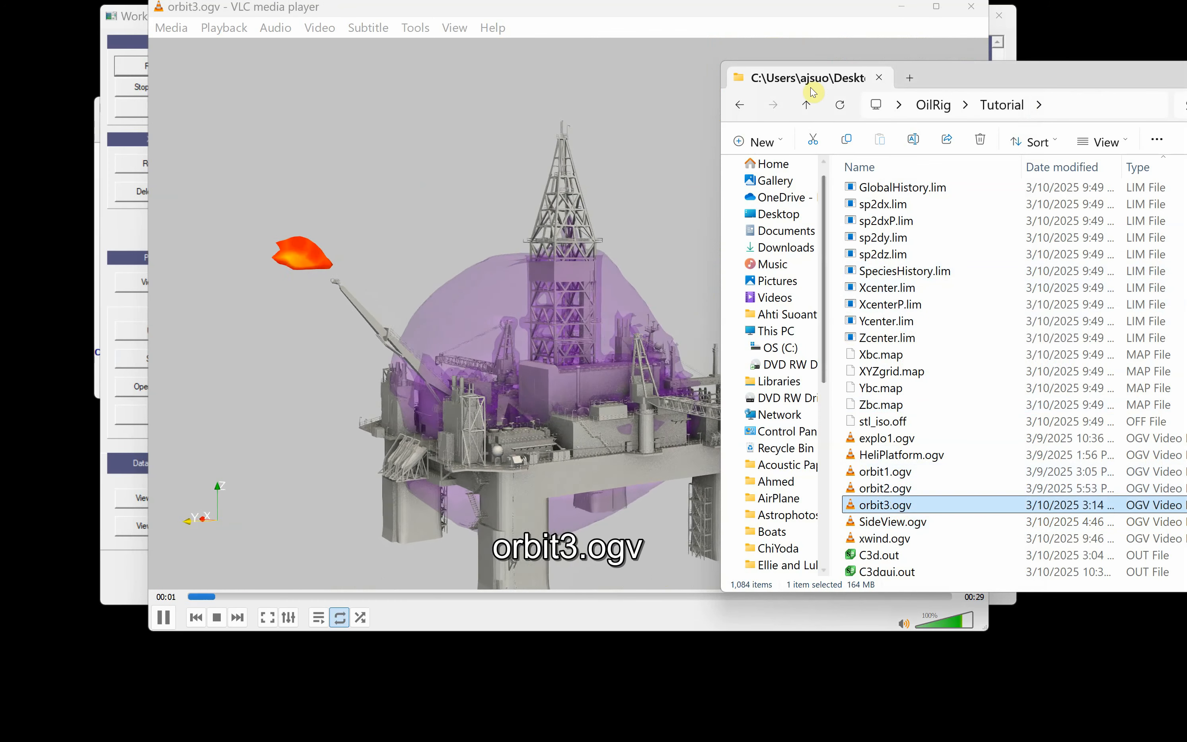
{"action": "left_click", "coordinate": [788, 28]}
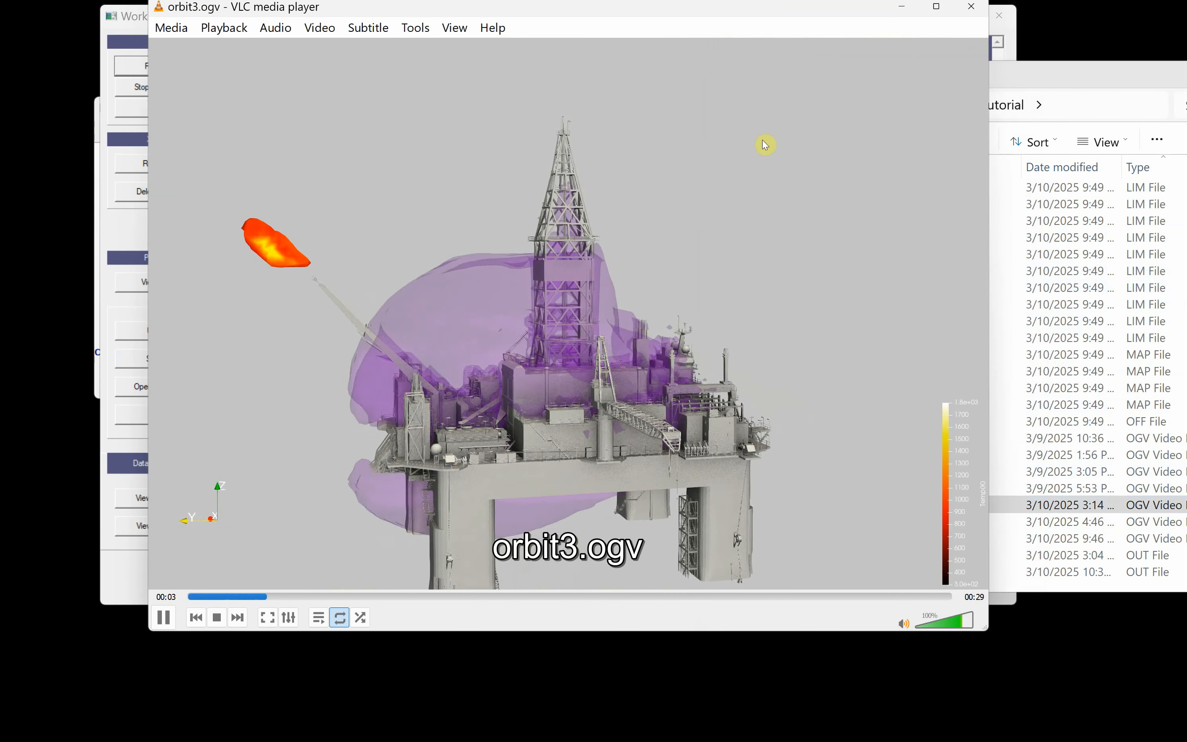